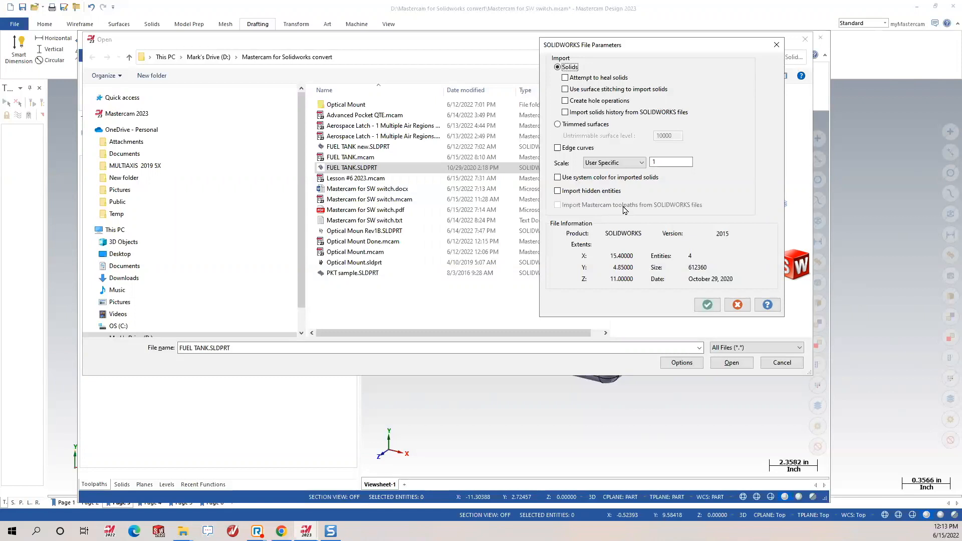
# Import FUEL TANK.SLDPRT as a solid, discarding unsaved changes to the previous file.
pyautogui.click(706, 305)
pyautogui.click(745, 366)
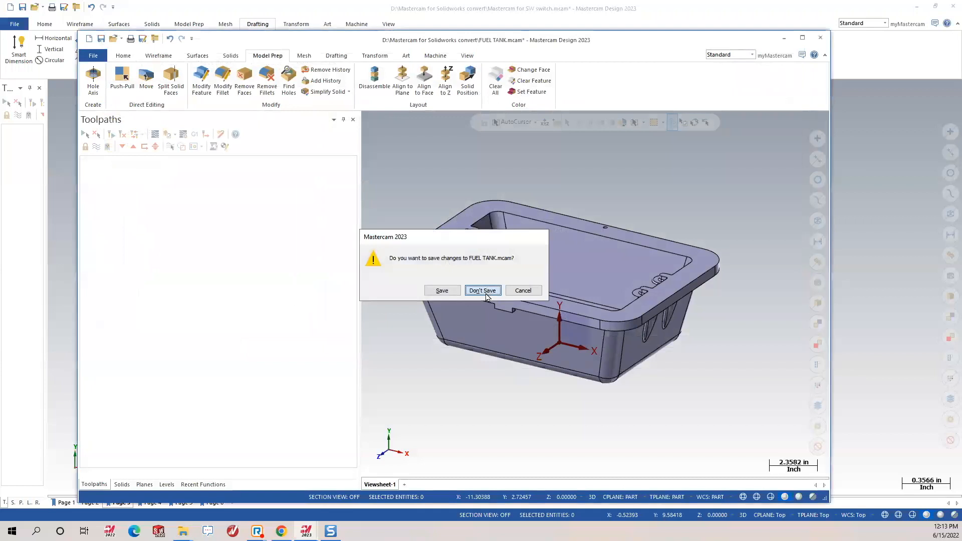
pyautogui.click(482, 290)
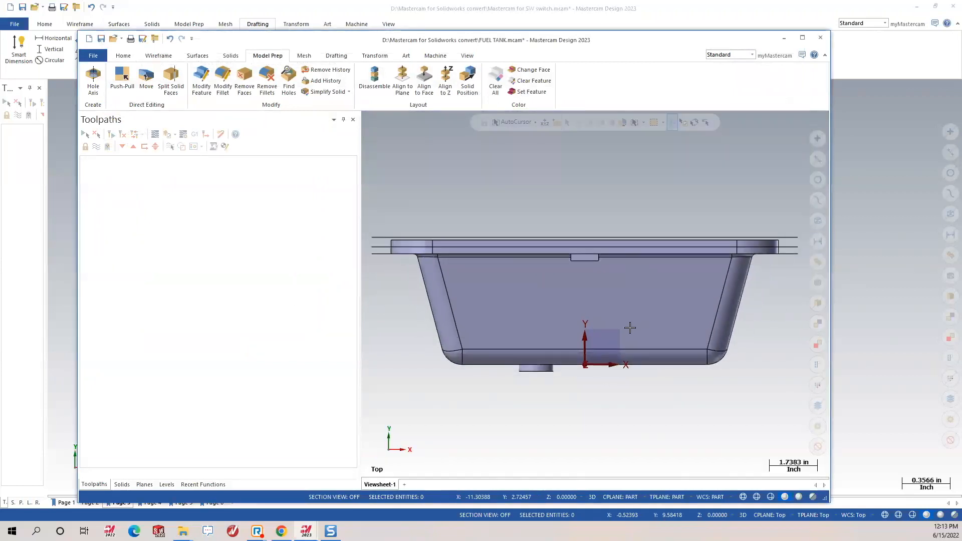
pyautogui.scroll(-1, 630, 328)
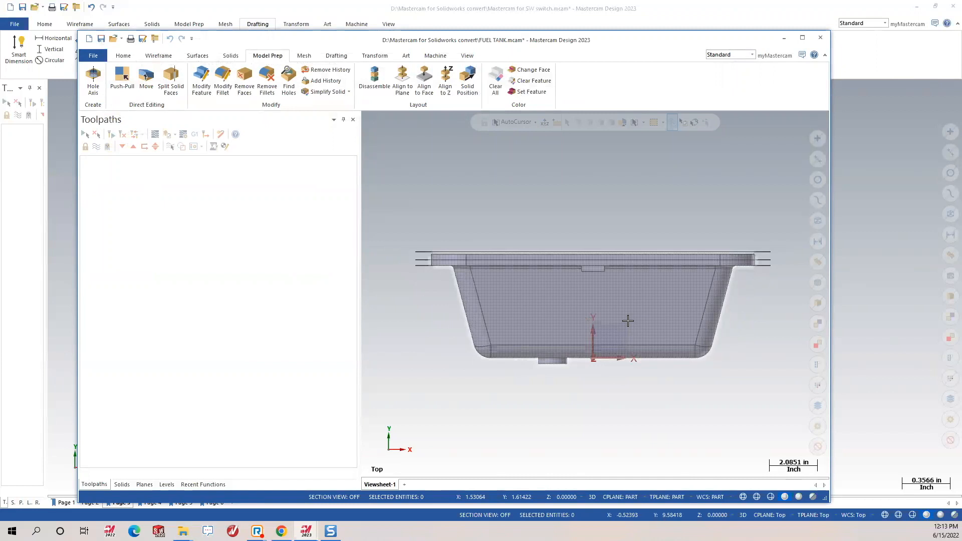
pyautogui.moveTo(667, 276); pyautogui.dragTo(615, 317, button='middle')
pyautogui.scroll(-2, 601, 321)
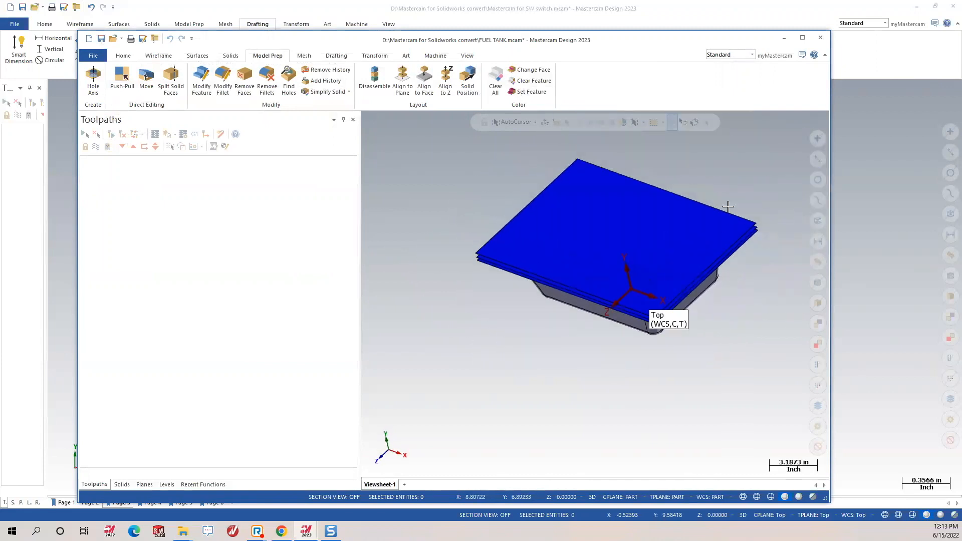
pyautogui.moveTo(362, 242); pyautogui.dragTo(236, 268)
pyautogui.moveTo(491, 290)
pyautogui.mouseDown(button='middle')
pyautogui.moveTo(534, 260)
pyautogui.moveTo(392, 253)
pyautogui.moveTo(305, 264)
pyautogui.moveTo(505, 240)
pyautogui.moveTo(517, 198)
pyautogui.moveTo(492, 243)
pyautogui.moveTo(636, 225)
pyautogui.moveTo(462, 247)
pyautogui.moveTo(494, 236)
pyautogui.moveTo(504, 203)
pyautogui.mouseUp(button='middle')
pyautogui.scroll(2, 501, 201)
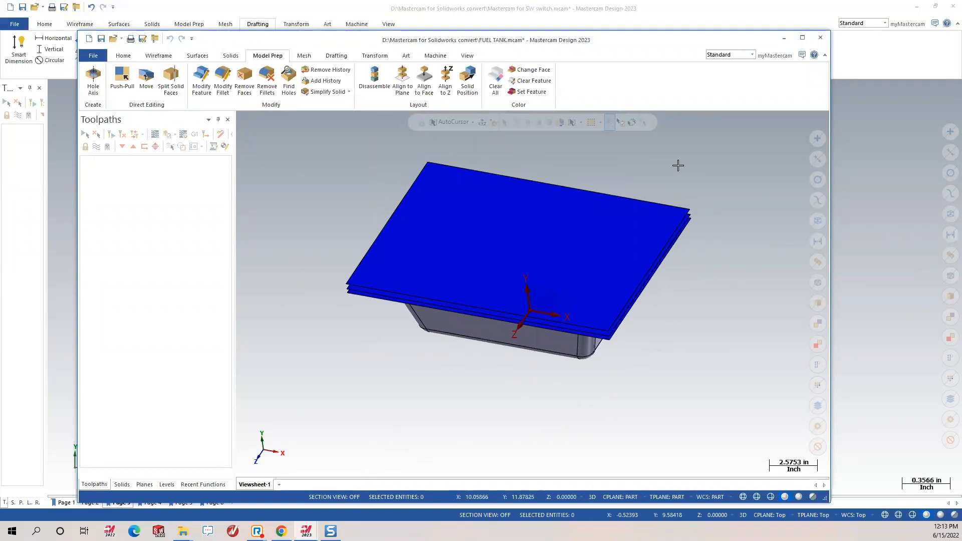
pyautogui.rightClick(679, 165)
pyautogui.click(713, 219)
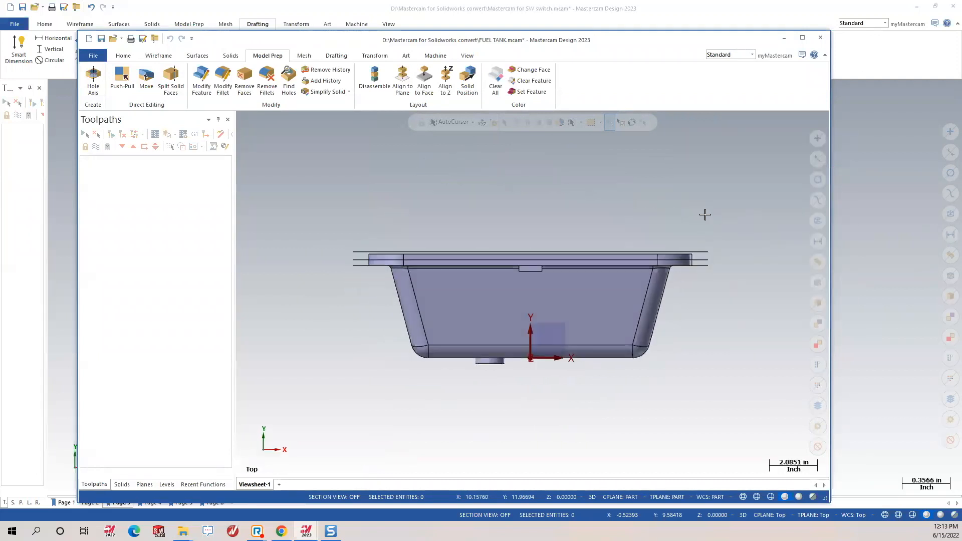
pyautogui.rightClick(678, 185)
pyautogui.click(720, 250)
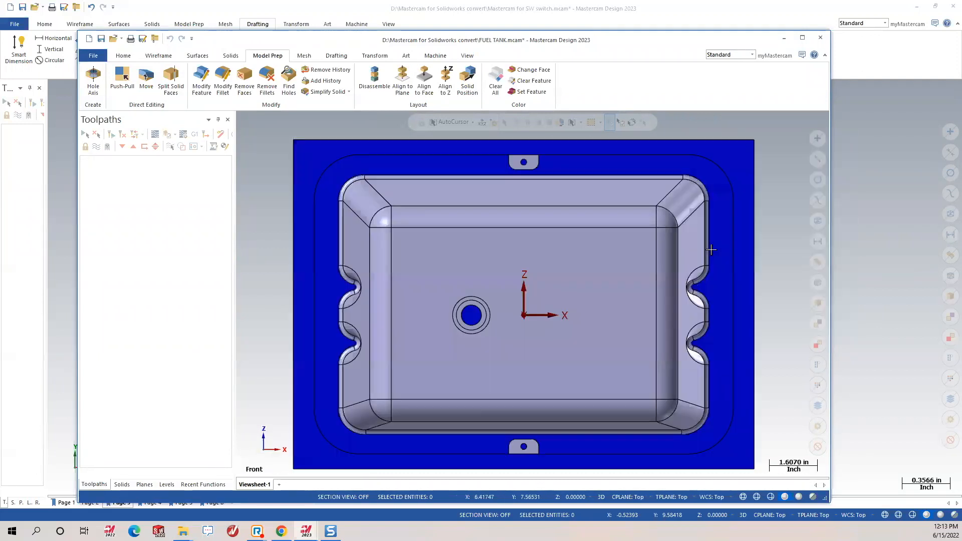
pyautogui.rightClick(718, 201)
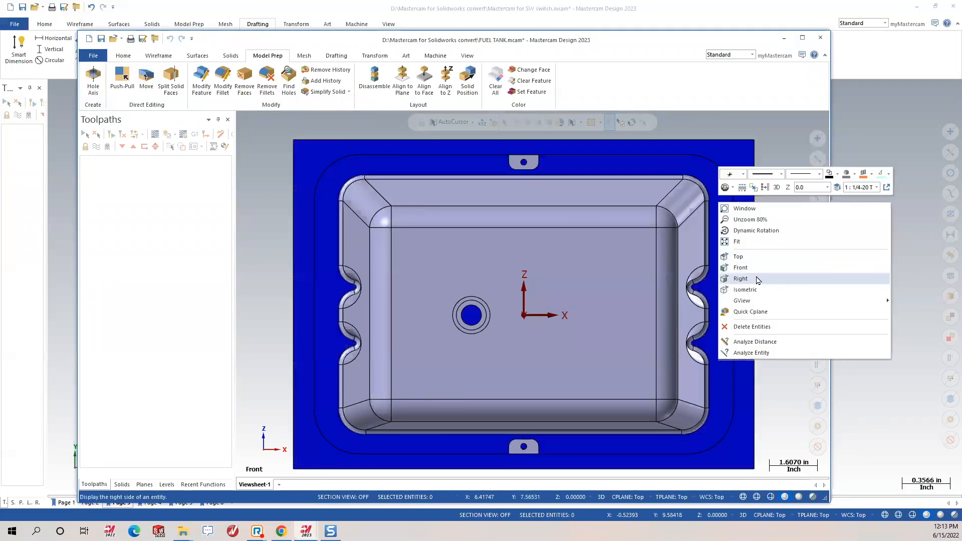
pyautogui.moveTo(590, 178); pyautogui.dragTo(567, 223, button='middle')
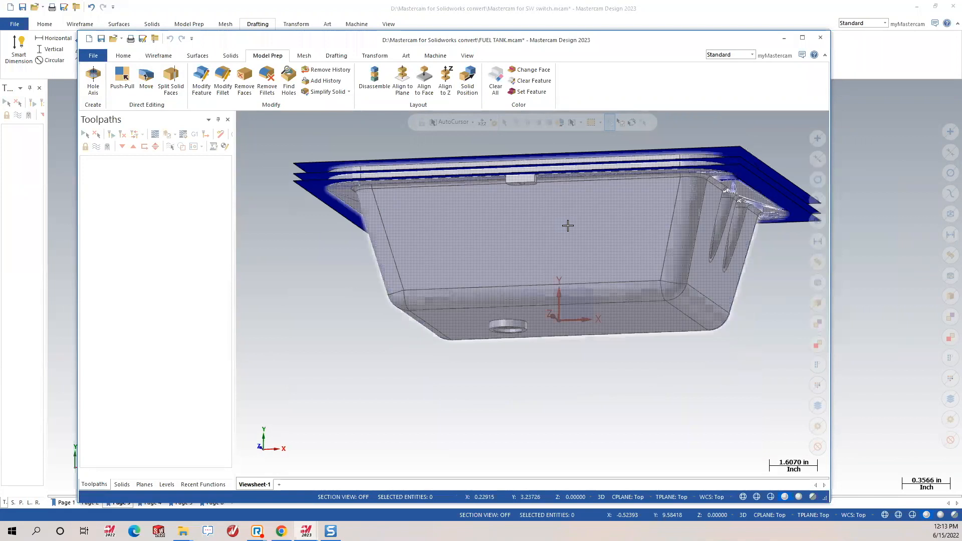
pyautogui.rightClick(566, 225)
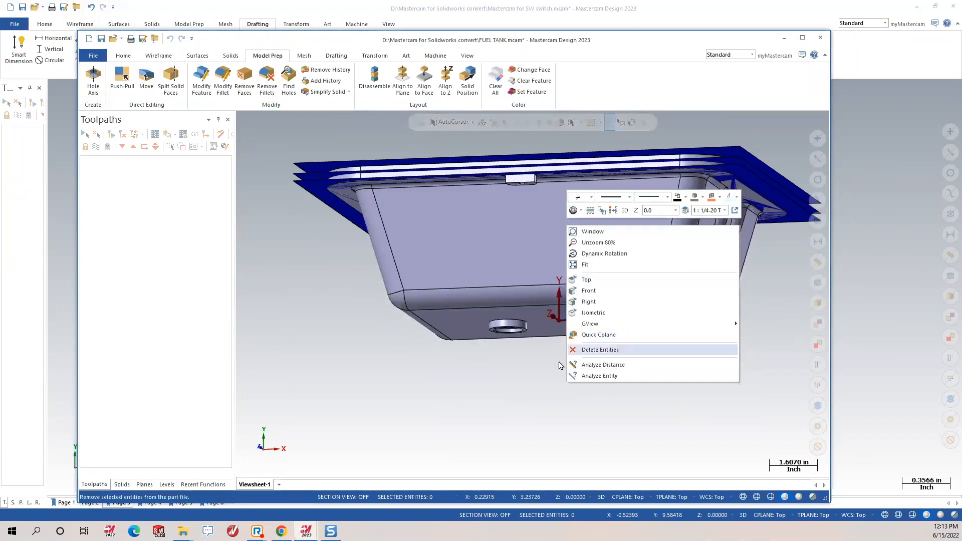
pyautogui.moveTo(434, 342); pyautogui.dragTo(408, 399, button='middle')
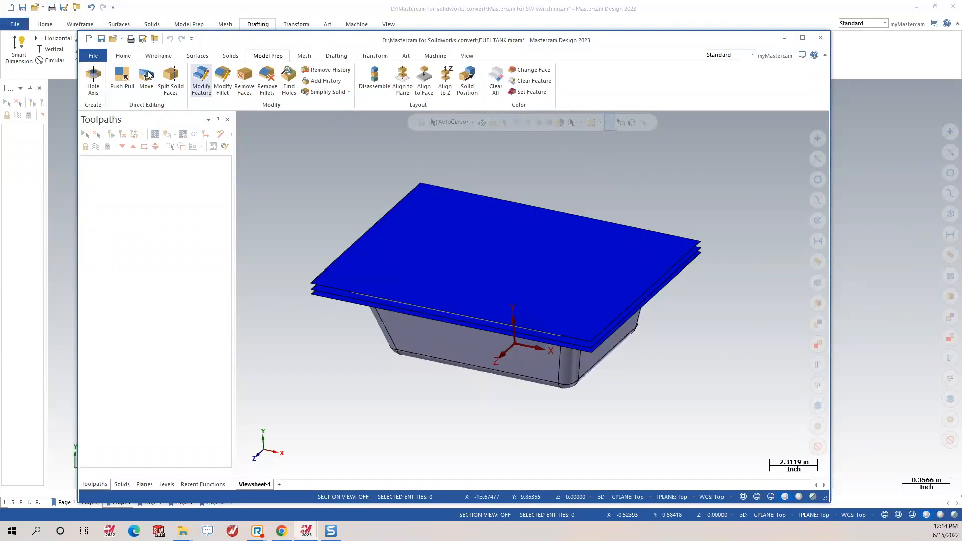
# Check Statistics for 3 untrimmed surfaces and 1 solid, then select all three surfaces.
pyautogui.click(121, 56)
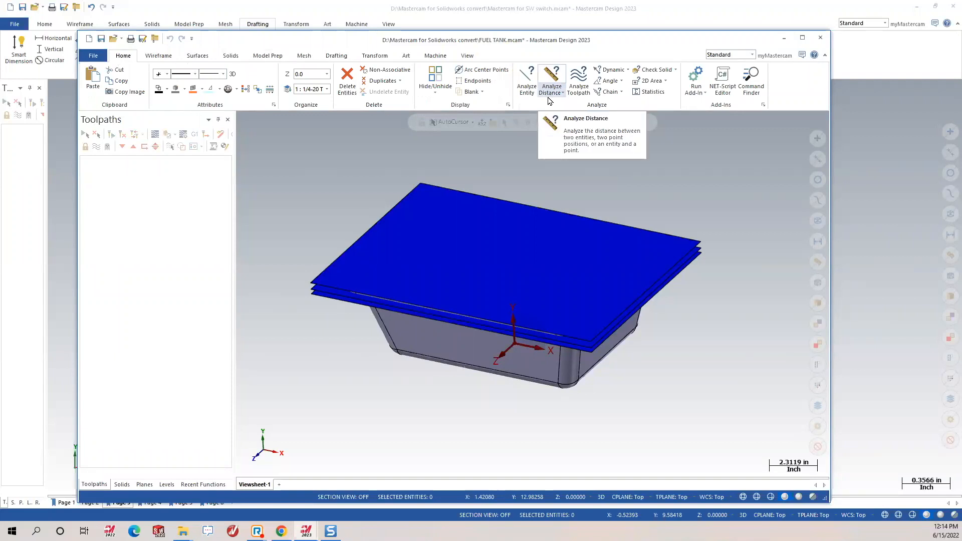
pyautogui.click(648, 93)
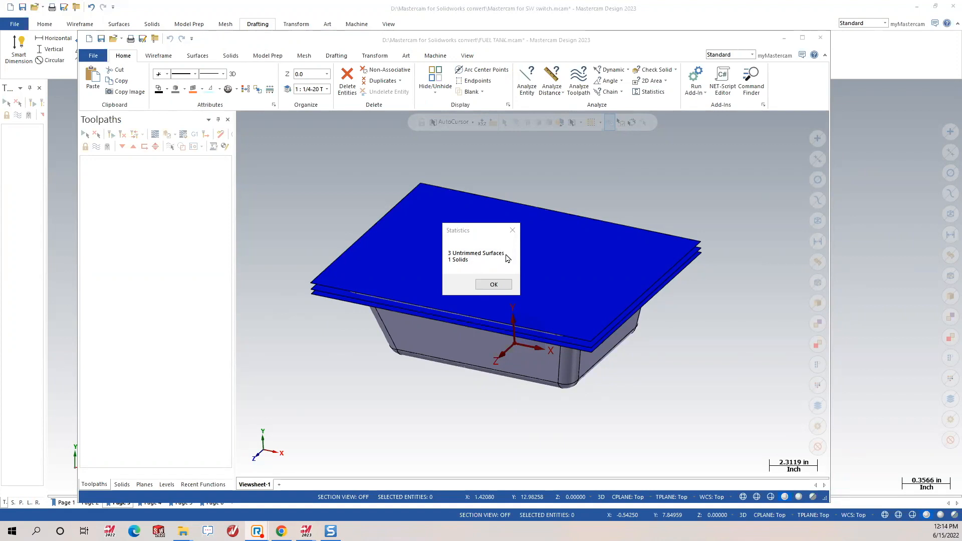
pyautogui.click(494, 285)
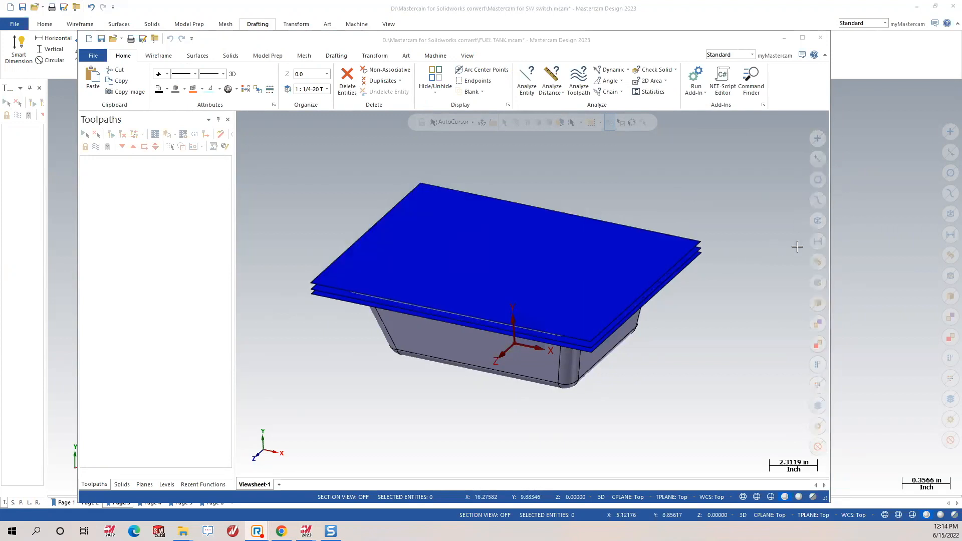
pyautogui.click(816, 263)
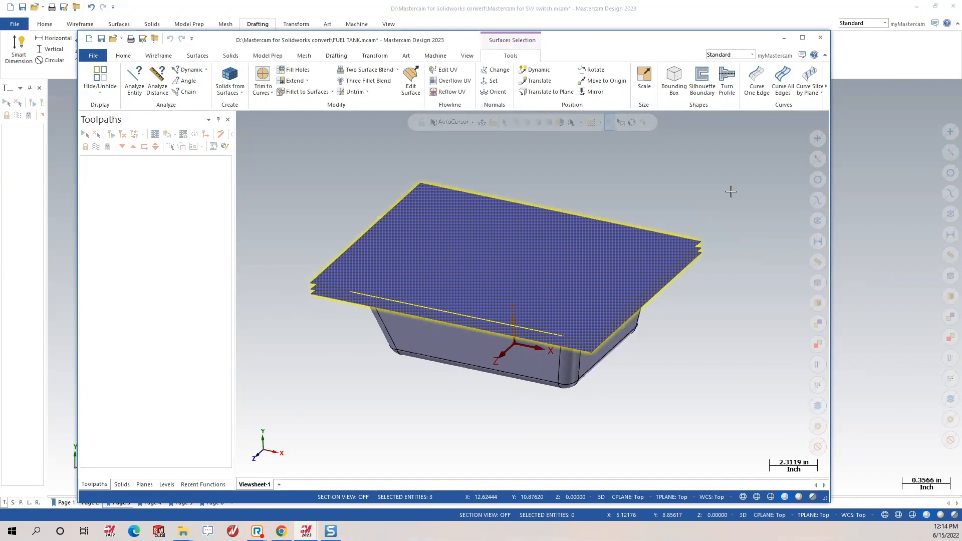
# Reselect the three blue flange surfaces and delete them, leaving only the tank solid.
pyautogui.rightClick(678, 160)
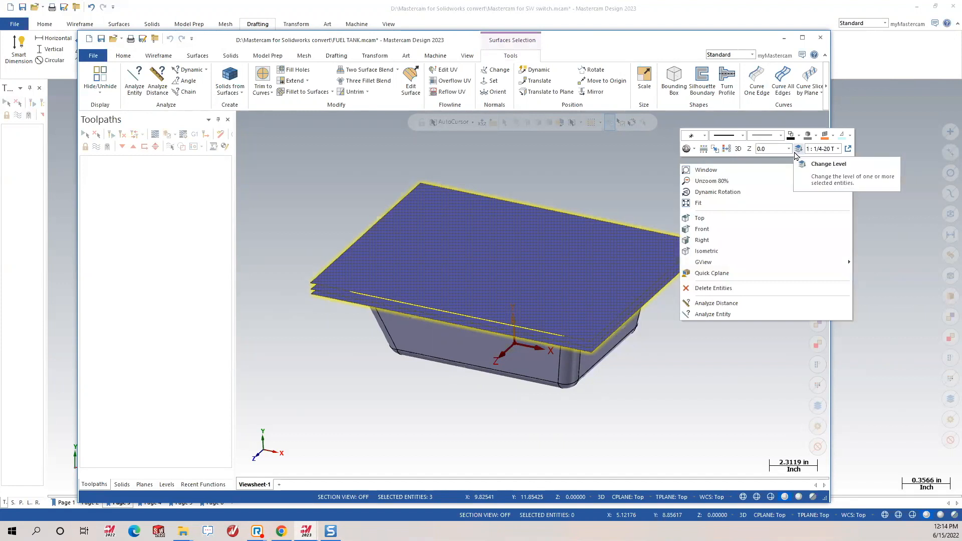
pyautogui.click(627, 165)
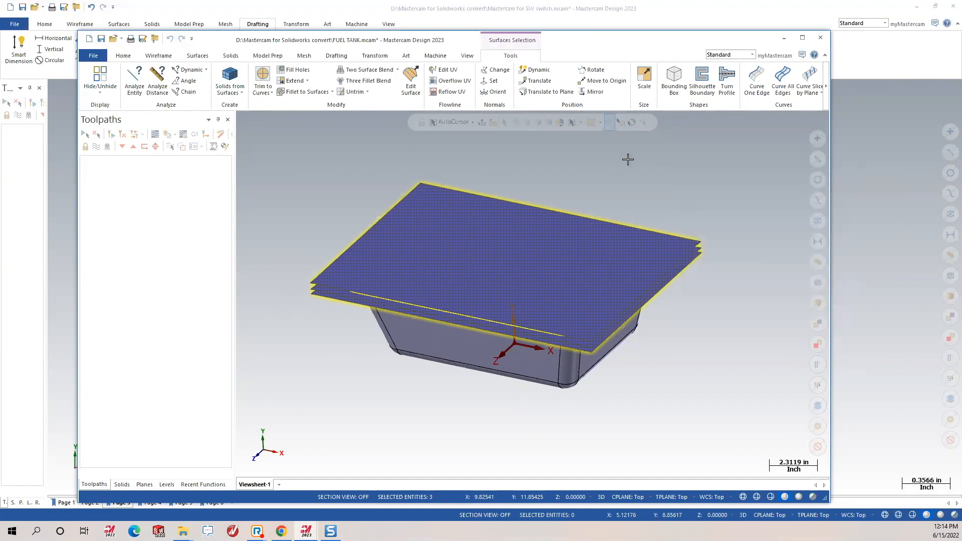
pyautogui.click(816, 264)
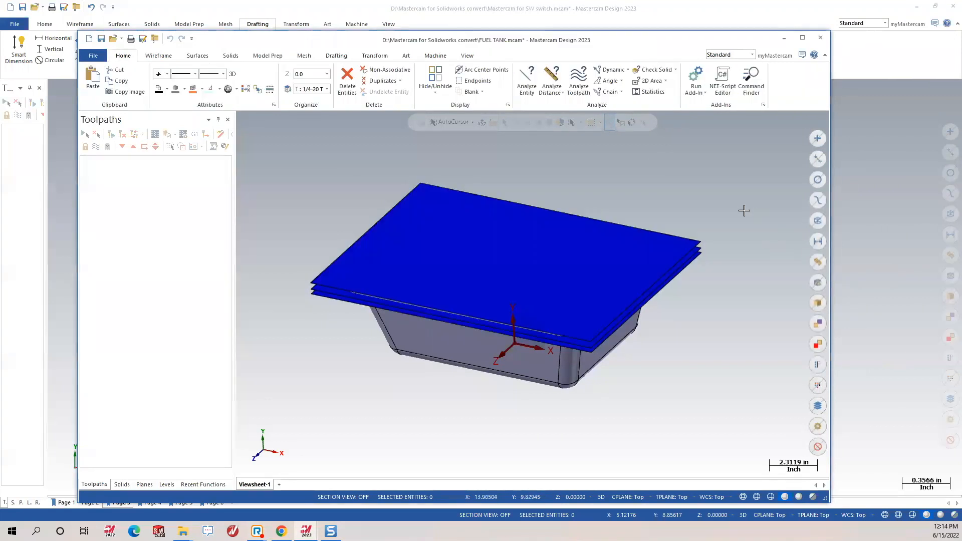
pyautogui.click(817, 261)
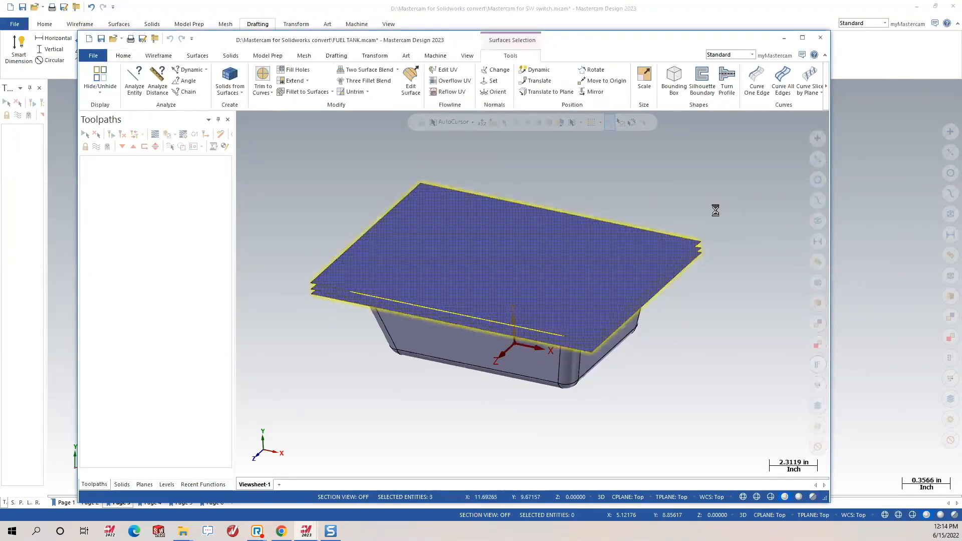
pyautogui.press('Delete')
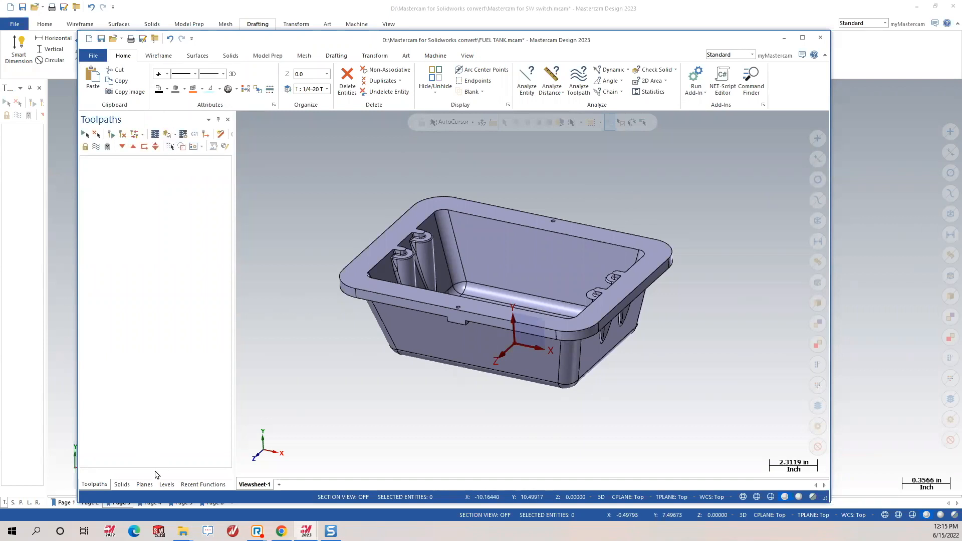
# Create plane PART from the tank's flat face, orientation 3 of 8, as WCS, tool and construction plane.
pyautogui.click(145, 485)
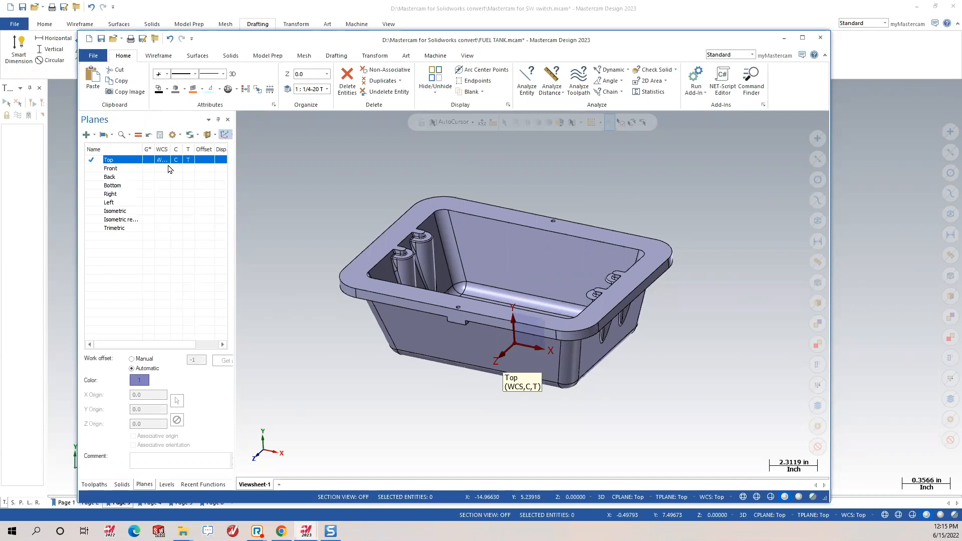
pyautogui.click(94, 134)
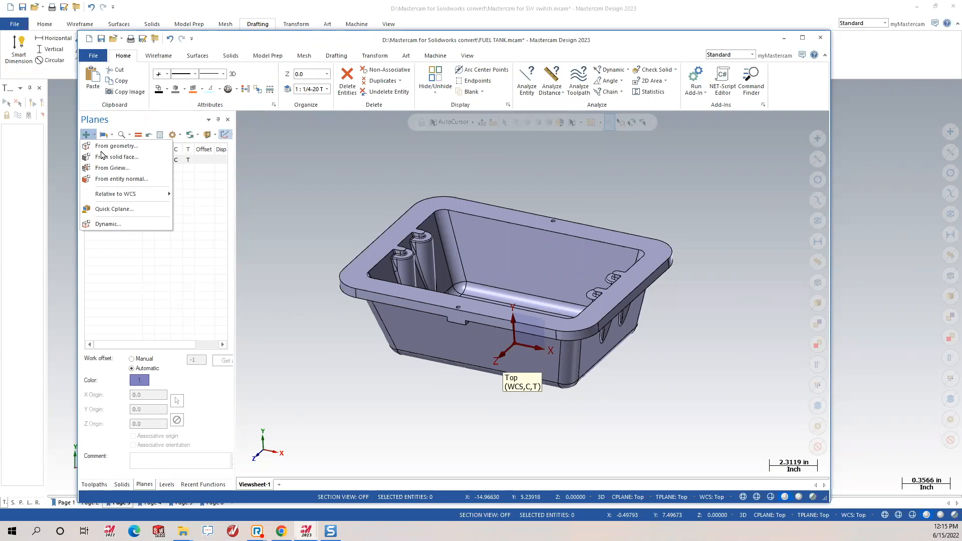
pyautogui.click(105, 157)
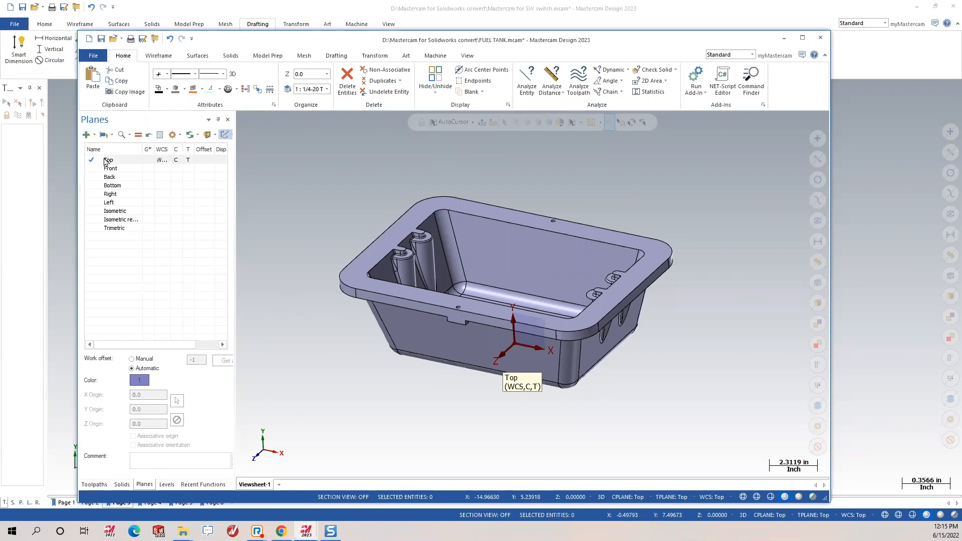
pyautogui.click(469, 213)
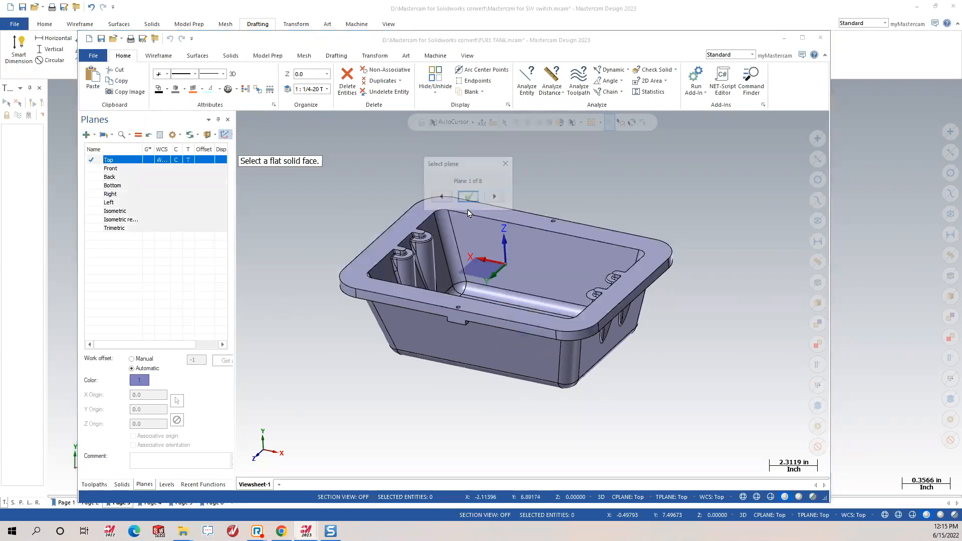
pyautogui.moveTo(476, 165); pyautogui.dragTo(391, 128)
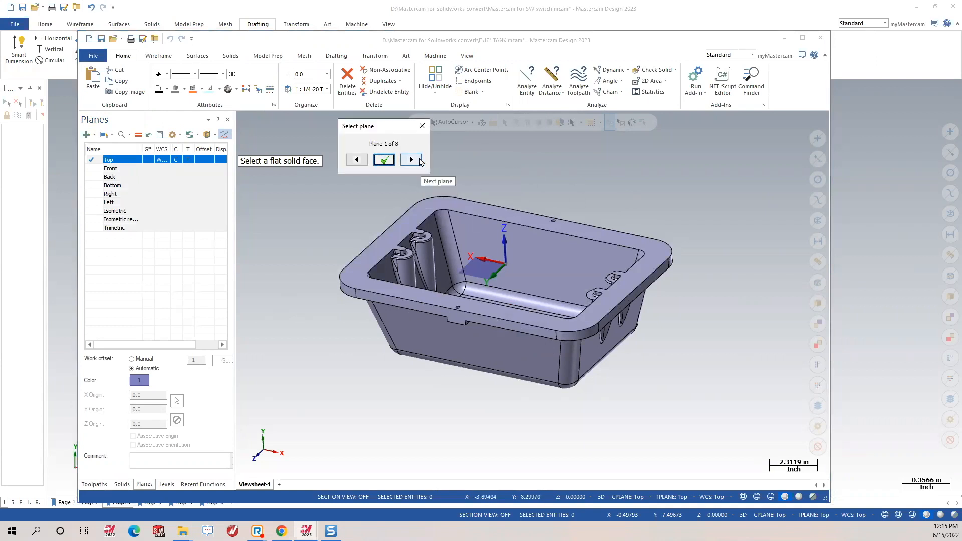
pyautogui.click(411, 160)
pyautogui.click(412, 160)
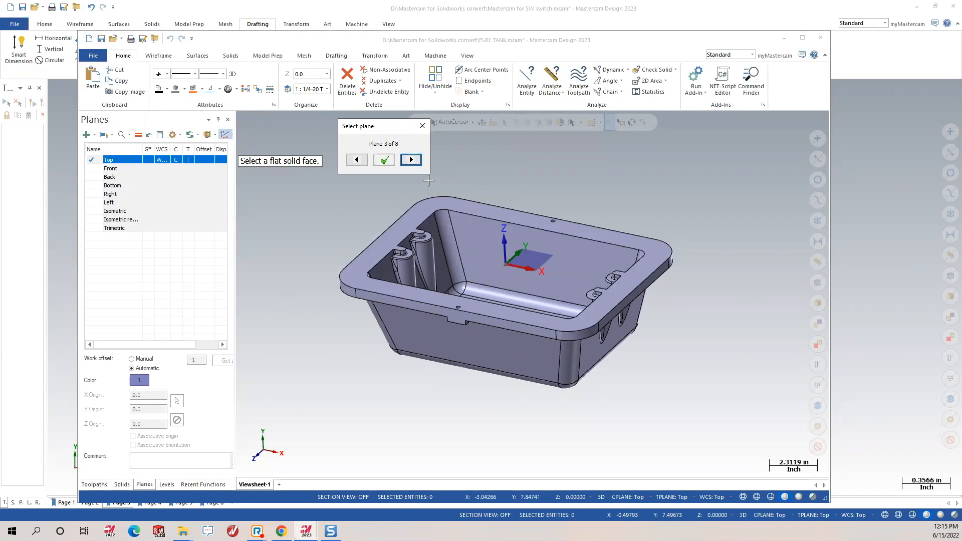
pyautogui.click(384, 162)
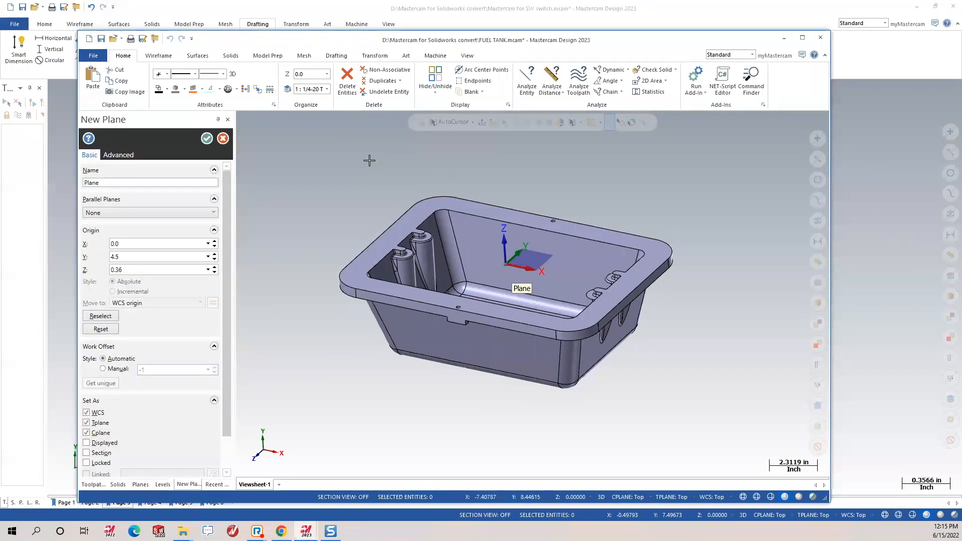
pyautogui.click(111, 183)
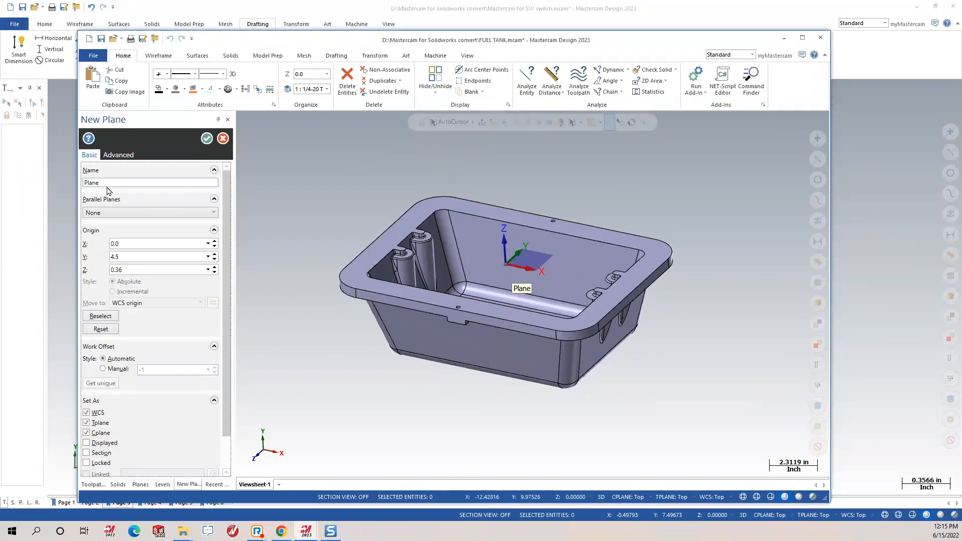
pyautogui.moveTo(106, 184); pyautogui.dragTo(13, 232)
pyautogui.write('p')
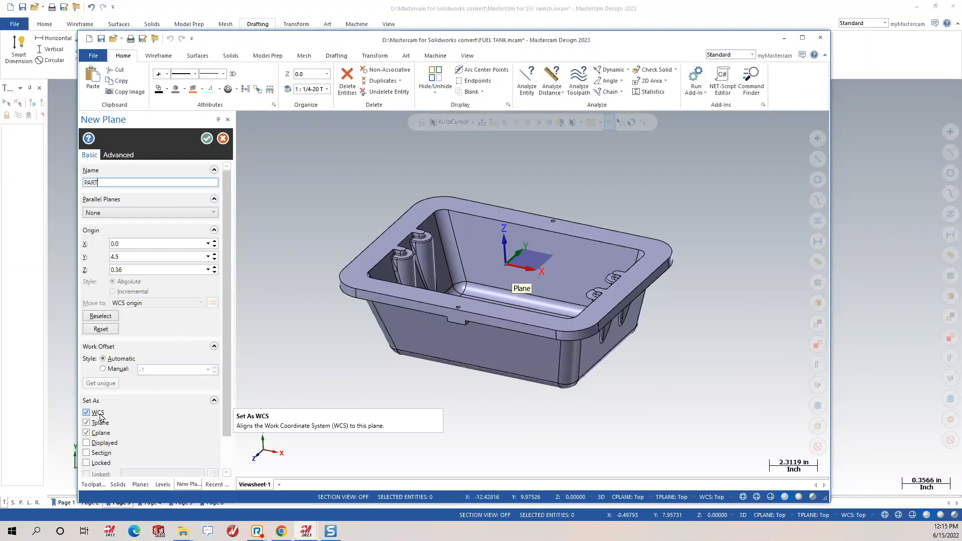
pyautogui.click(206, 139)
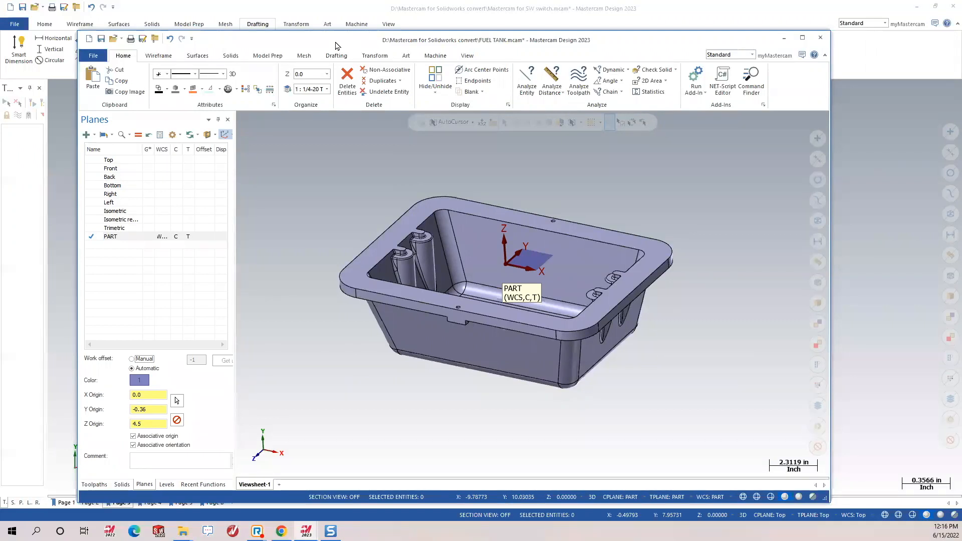
pyautogui.moveTo(336, 45); pyautogui.dragTo(345, 53)
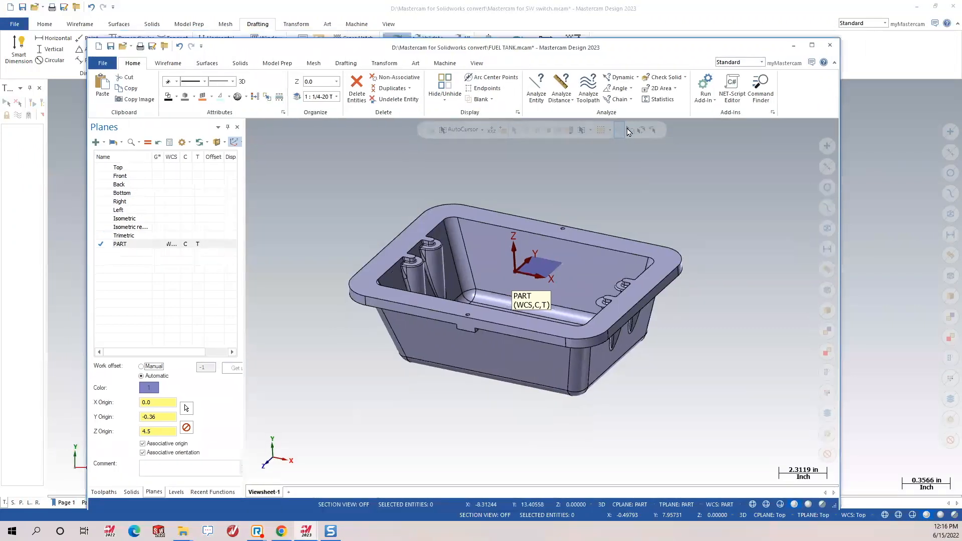
pyautogui.click(537, 100)
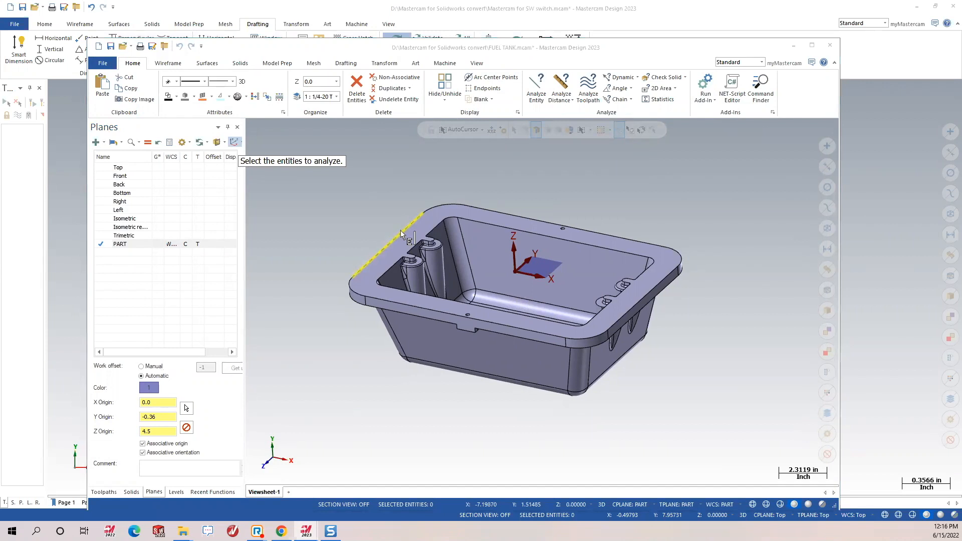
pyautogui.click(401, 230)
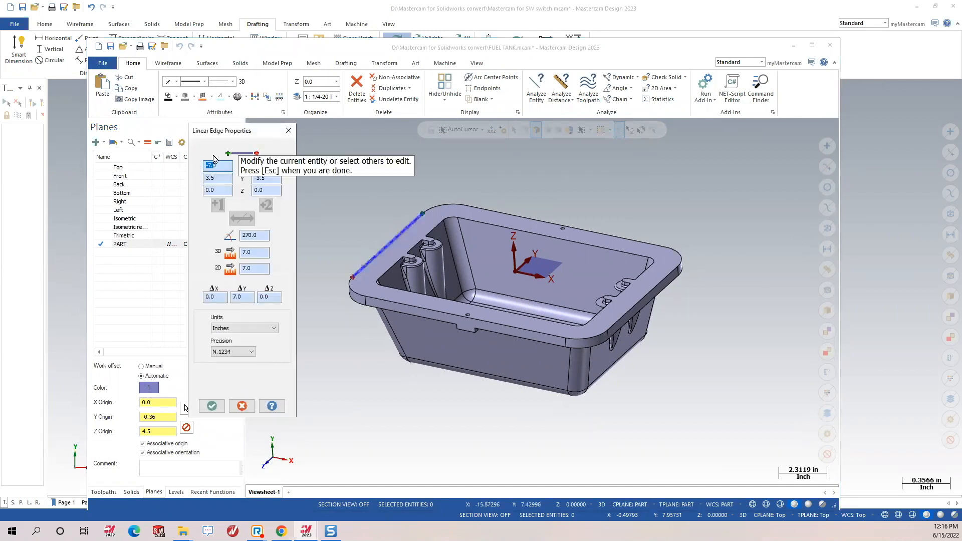
pyautogui.click(212, 405)
pyautogui.click(562, 100)
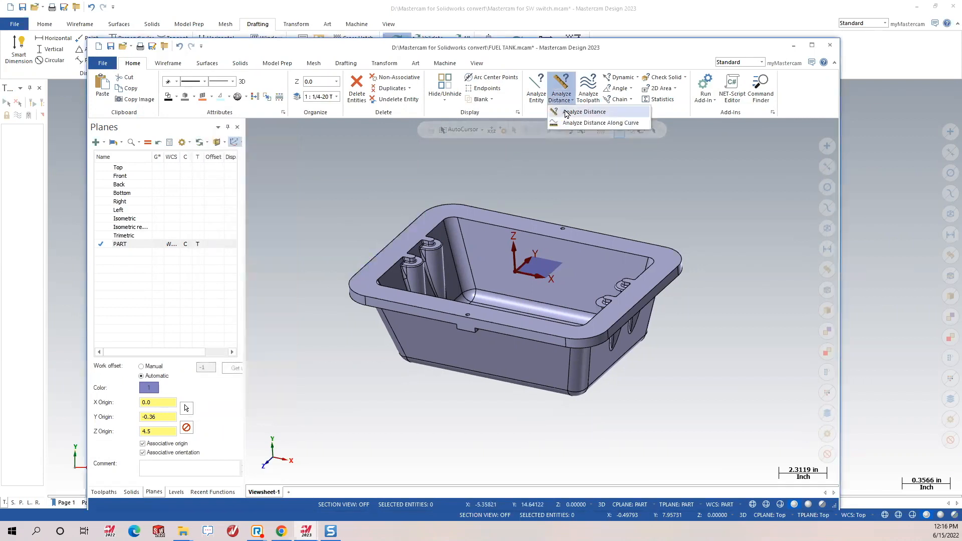
pyautogui.click(571, 111)
pyautogui.click(393, 241)
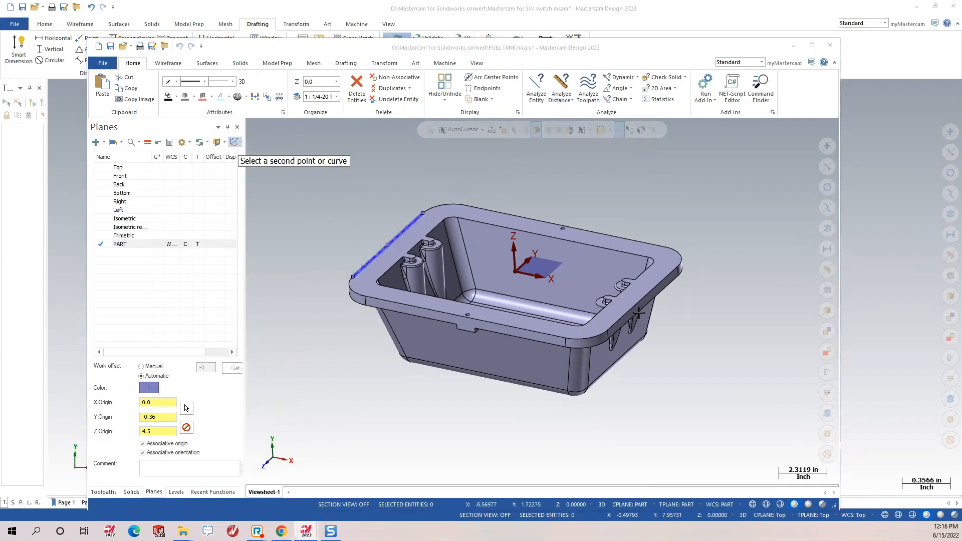
pyautogui.click(649, 295)
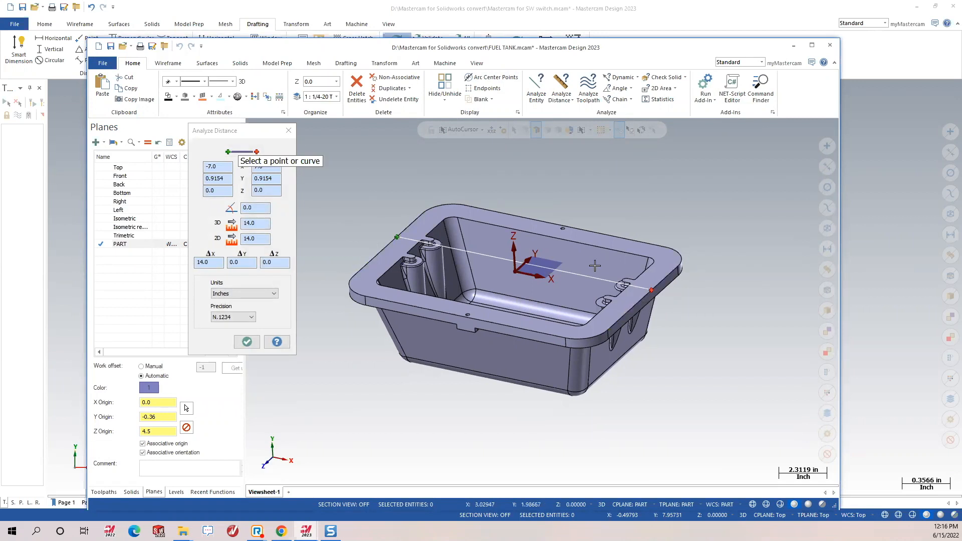
pyautogui.click(247, 343)
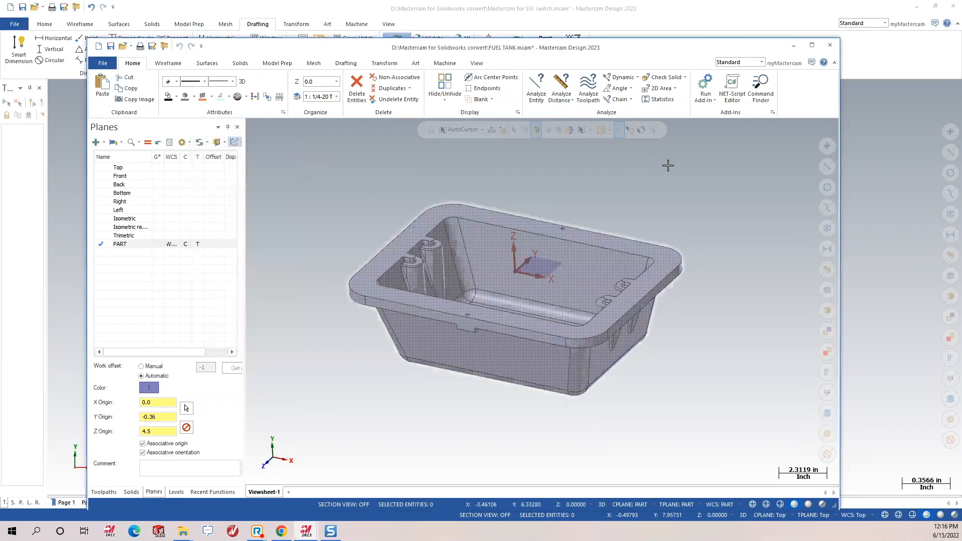
pyautogui.click(630, 89)
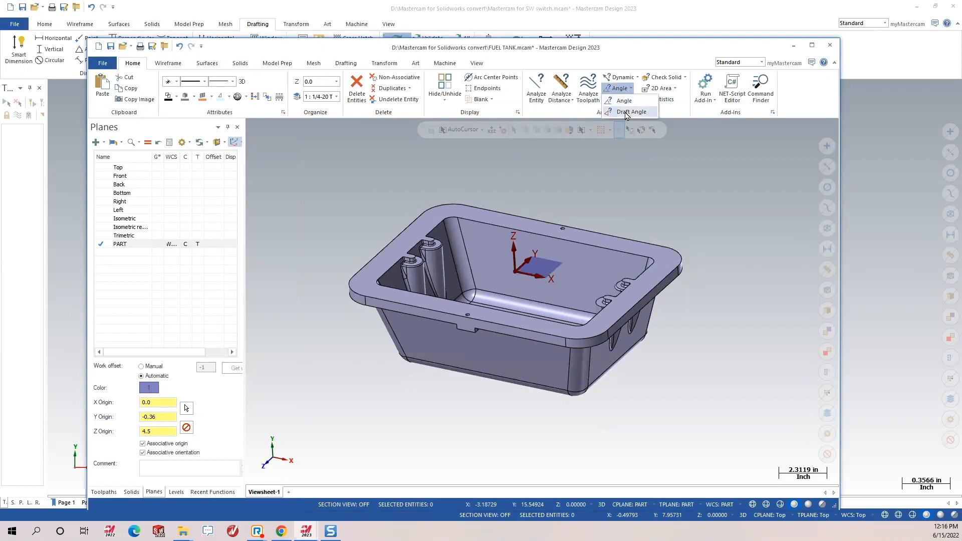
pyautogui.click(625, 113)
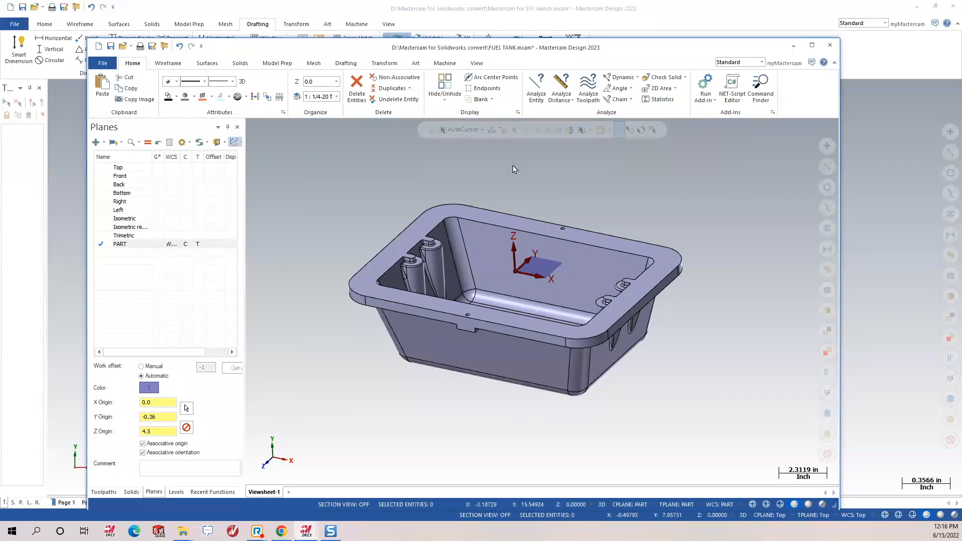
pyautogui.click(281, 184)
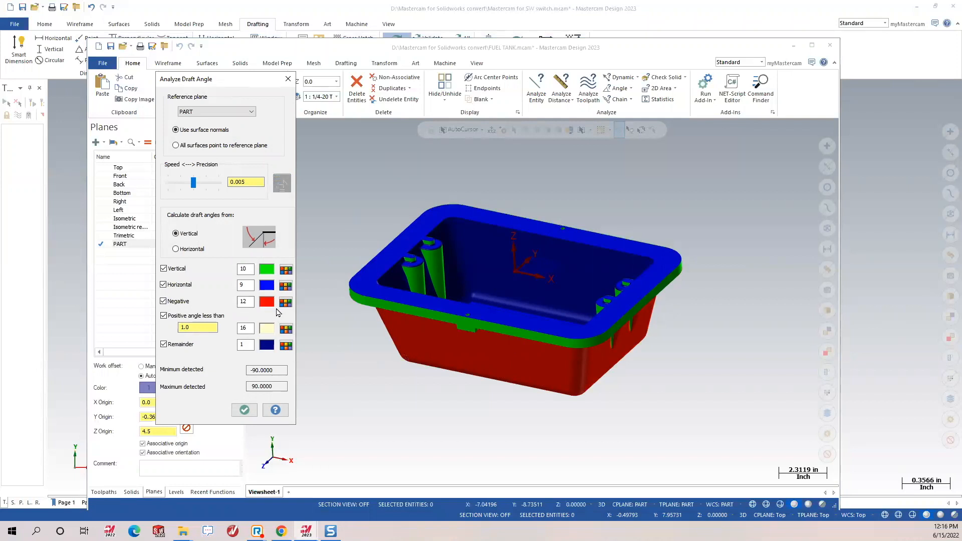
pyautogui.click(244, 409)
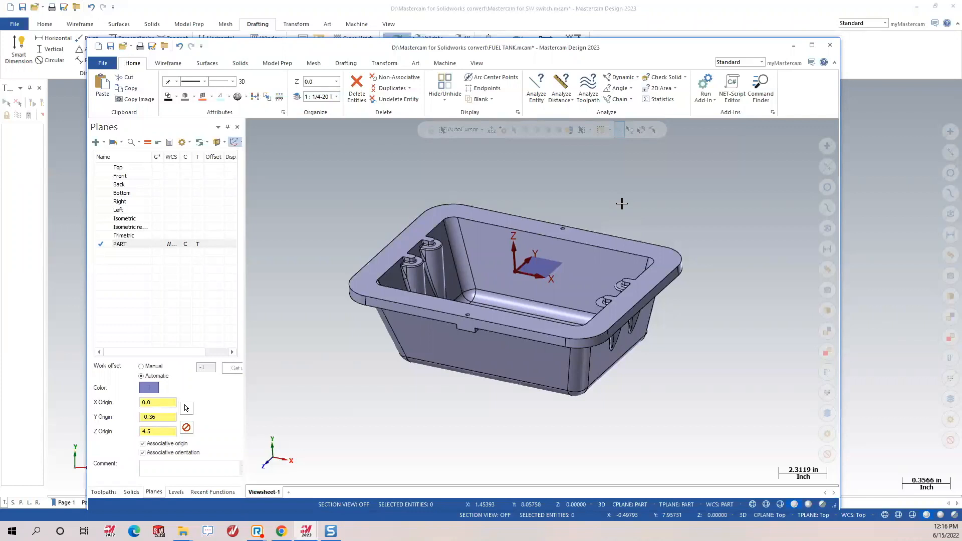
pyautogui.click(620, 77)
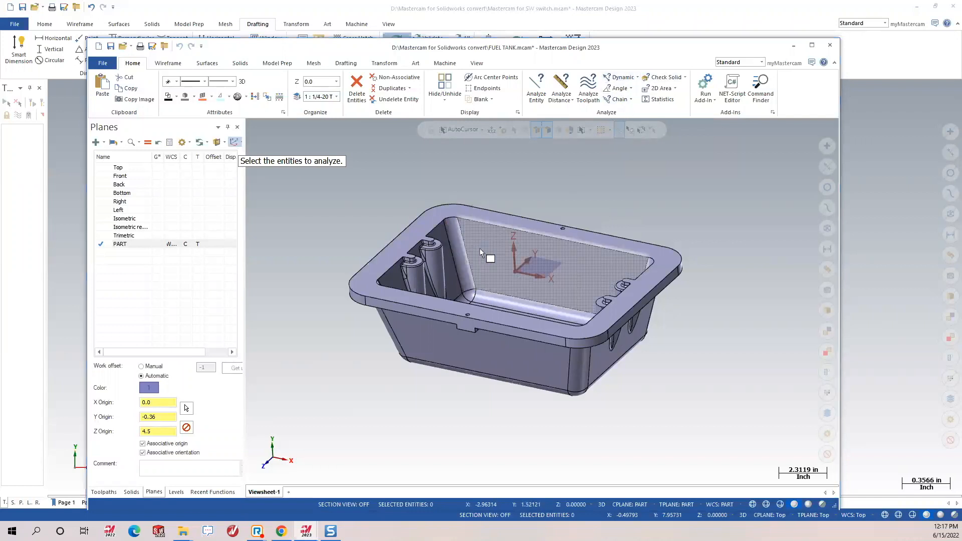
pyautogui.click(476, 253)
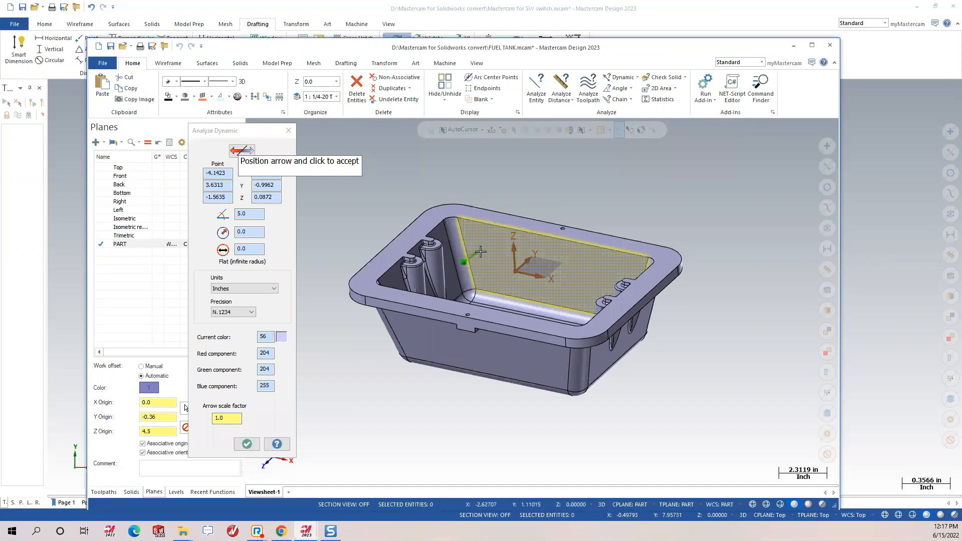
pyautogui.click(472, 252)
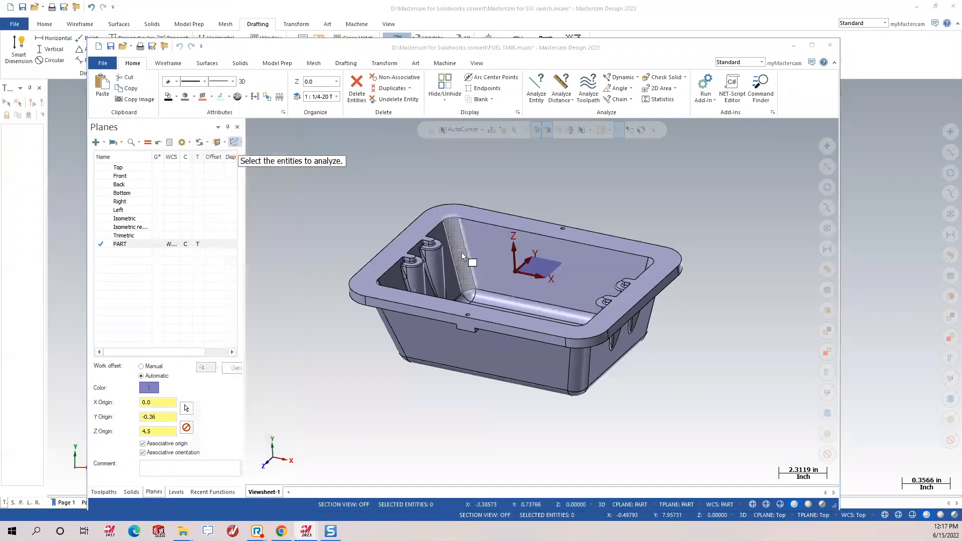
pyautogui.click(464, 257)
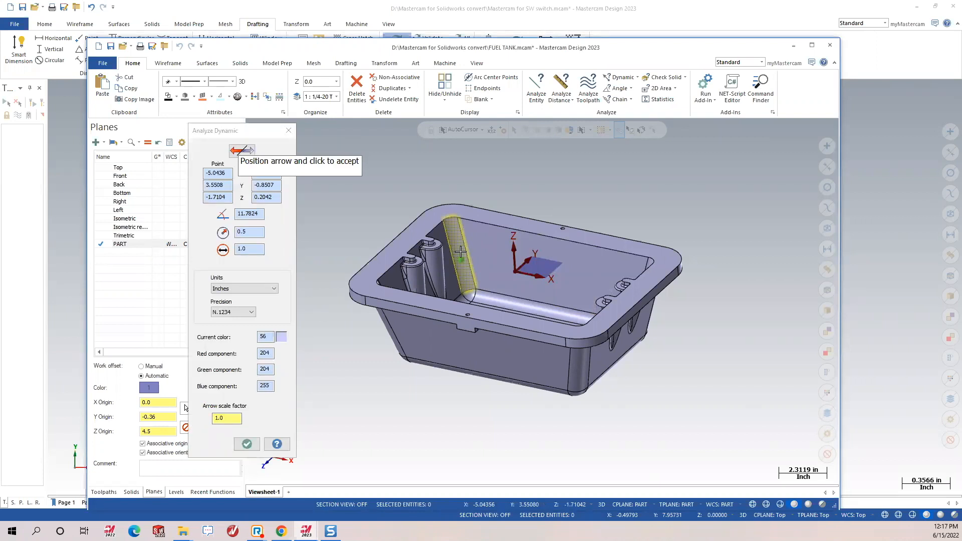
pyautogui.click(247, 444)
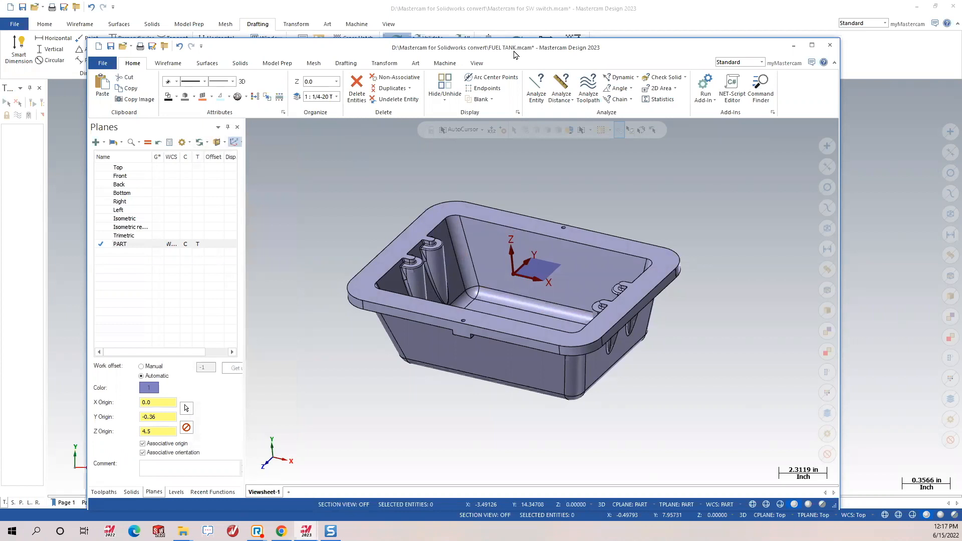
# View the fuel tank from Top, then along the PART plane.
pyautogui.moveTo(515, 54); pyautogui.dragTo(539, 52)
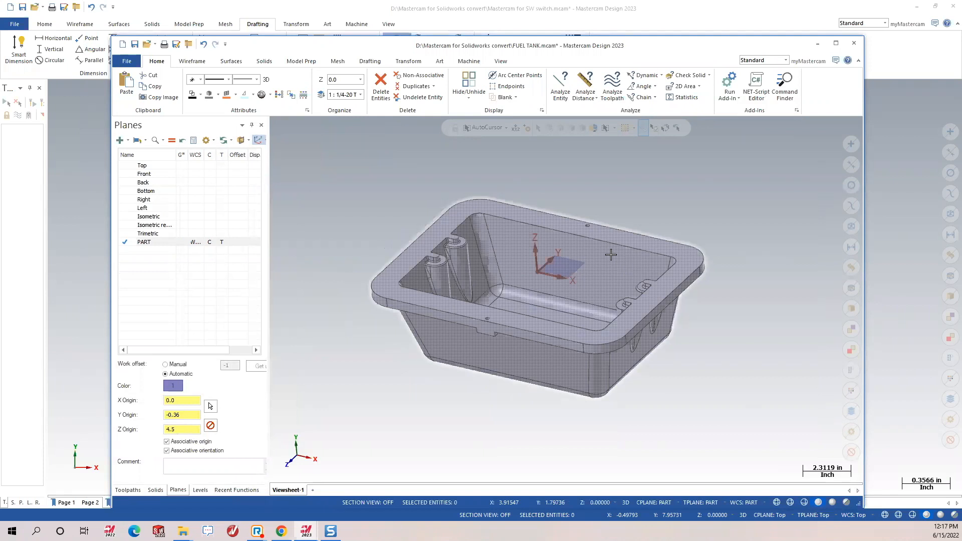
pyautogui.scroll(-1, 542, 268)
pyautogui.scroll(1, 542, 268)
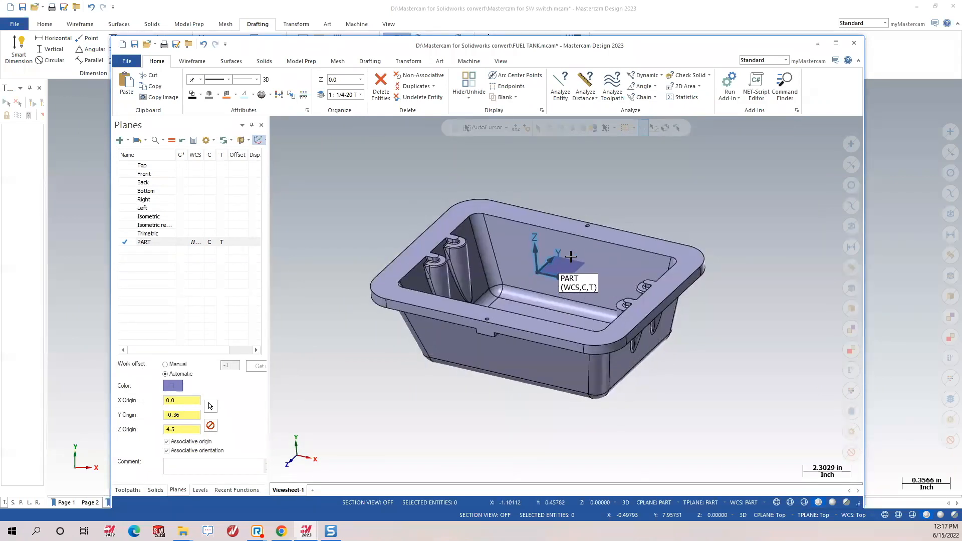
pyautogui.rightClick(697, 188)
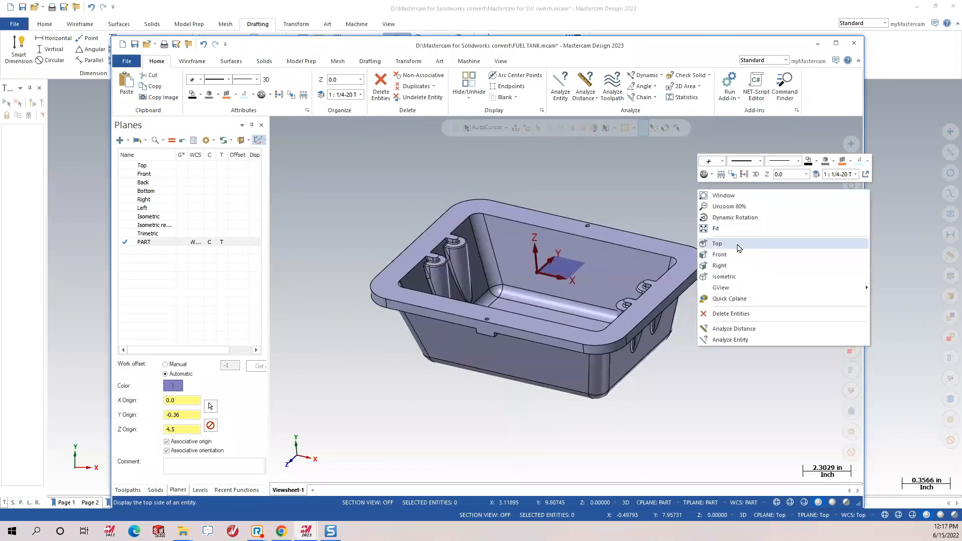
pyautogui.click(737, 248)
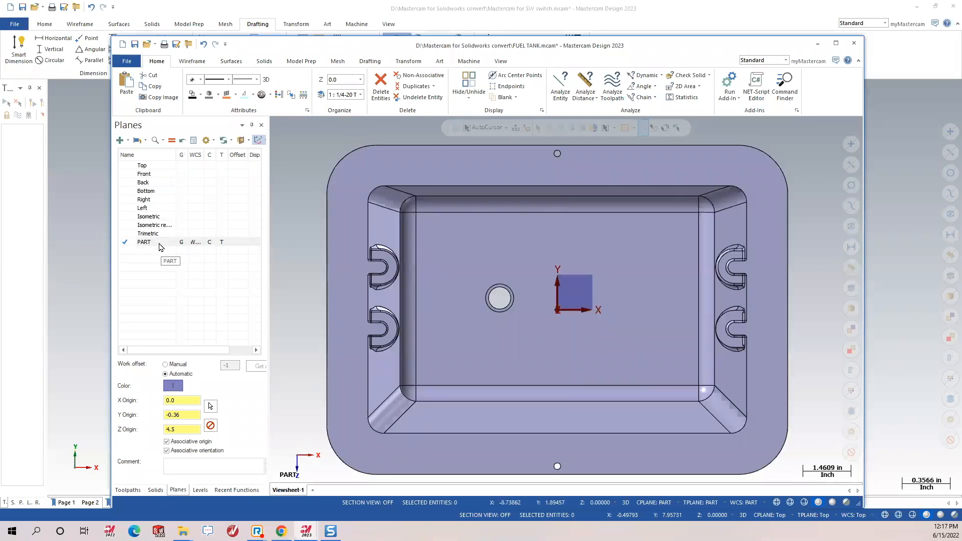
pyautogui.click(184, 166)
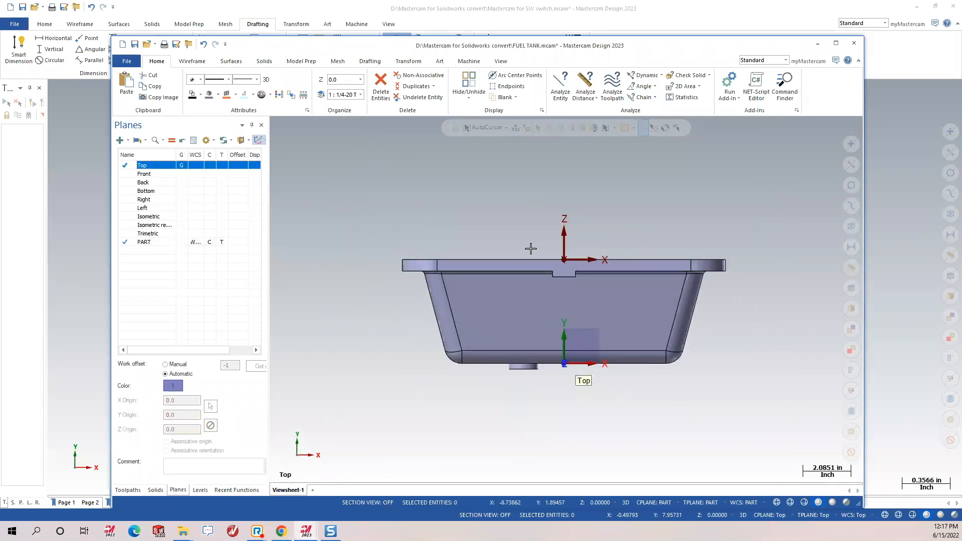
pyautogui.click(183, 243)
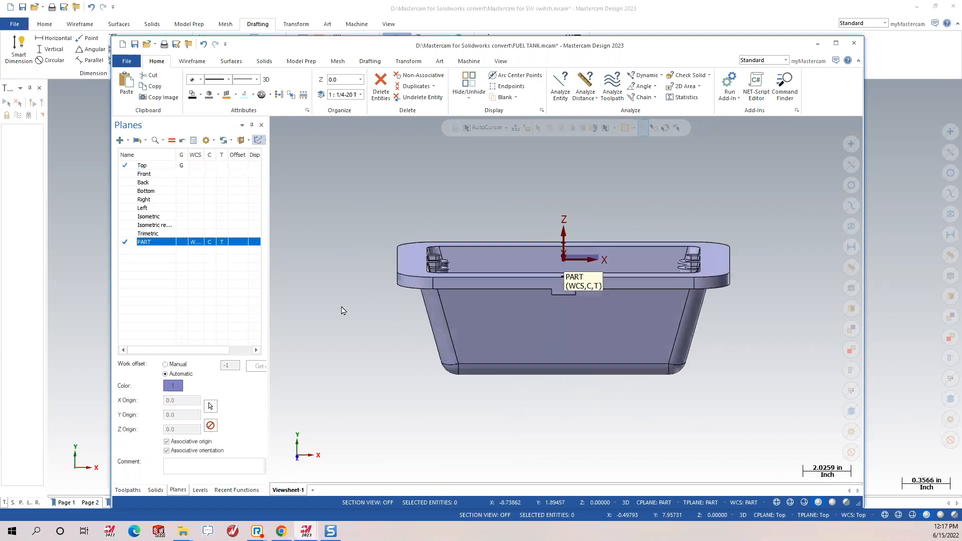
# Orbit the tank to inspect the pocket, then bring the Analyze topics outline drawing forward.
pyautogui.moveTo(582, 354); pyautogui.dragTo(553, 299, button='middle')
pyautogui.moveTo(539, 375); pyautogui.dragTo(596, 354, button='middle')
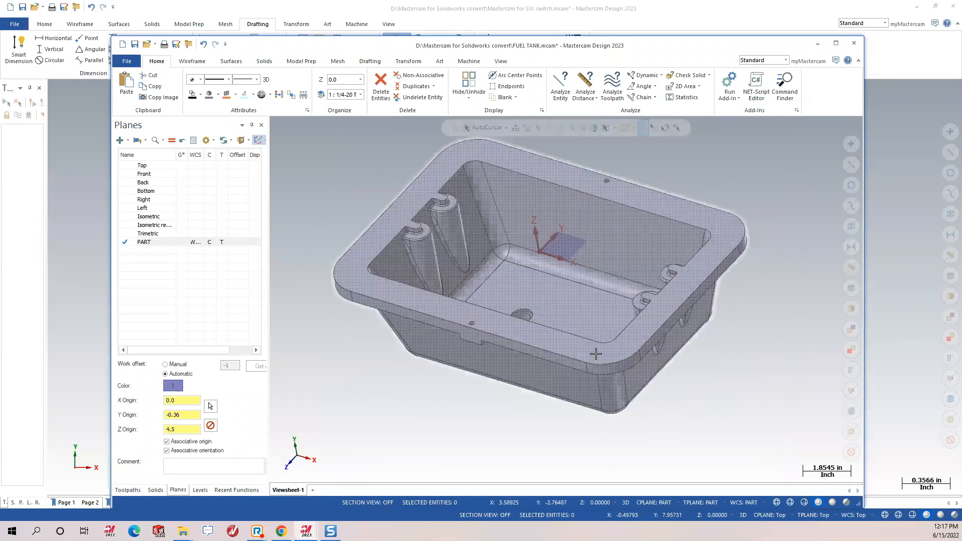
pyautogui.scroll(-2, 595, 354)
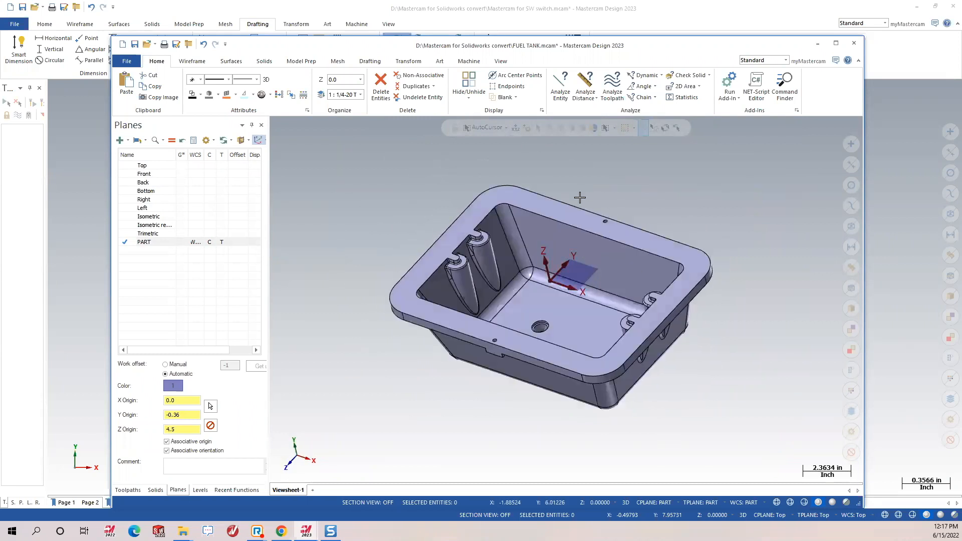
pyautogui.scroll(2, 579, 197)
pyautogui.moveTo(544, 281); pyautogui.dragTo(541, 256, button='middle')
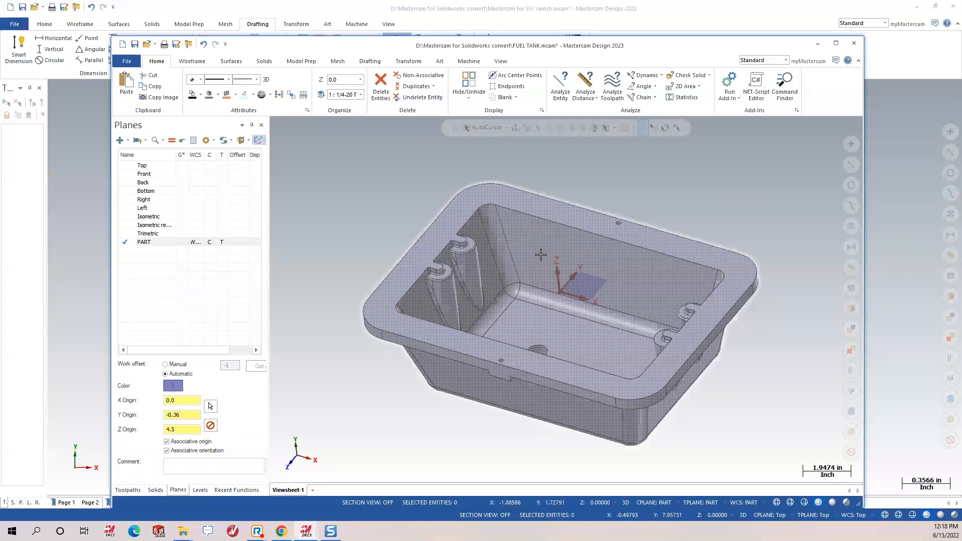
pyautogui.moveTo(572, 268); pyautogui.dragTo(582, 247, button='middle')
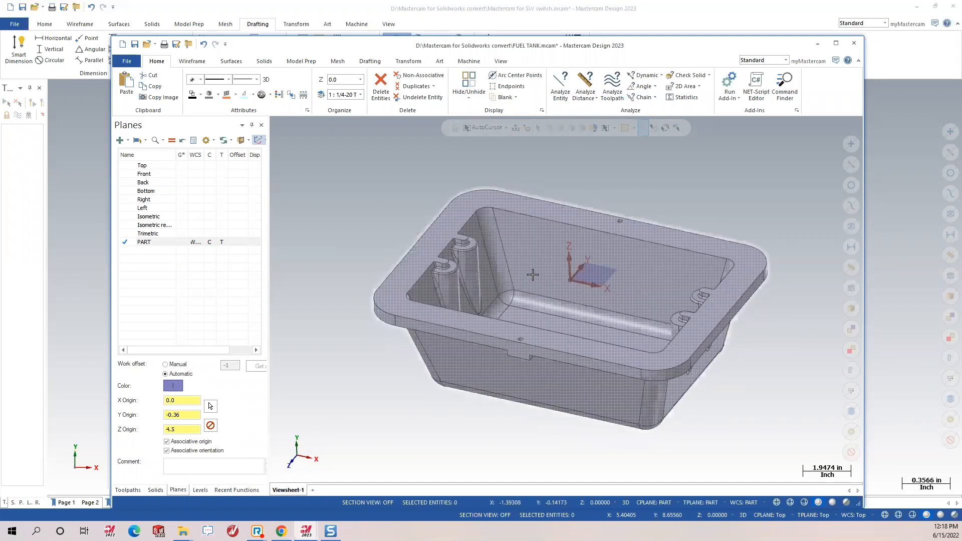
pyautogui.click(878, 282)
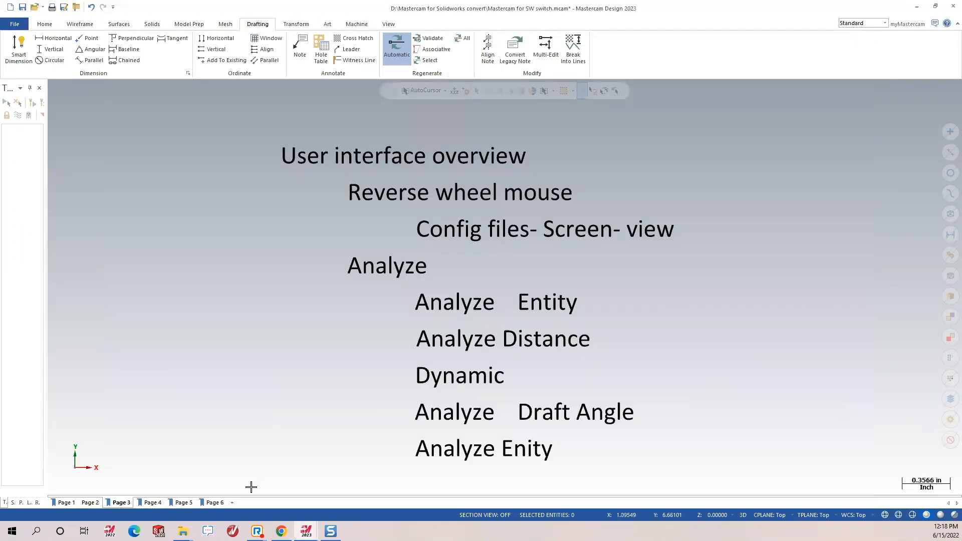
# Show the outline's Page 4 Importing Solidworks files title, then return to the FUEL TANK window.
pyautogui.click(152, 503)
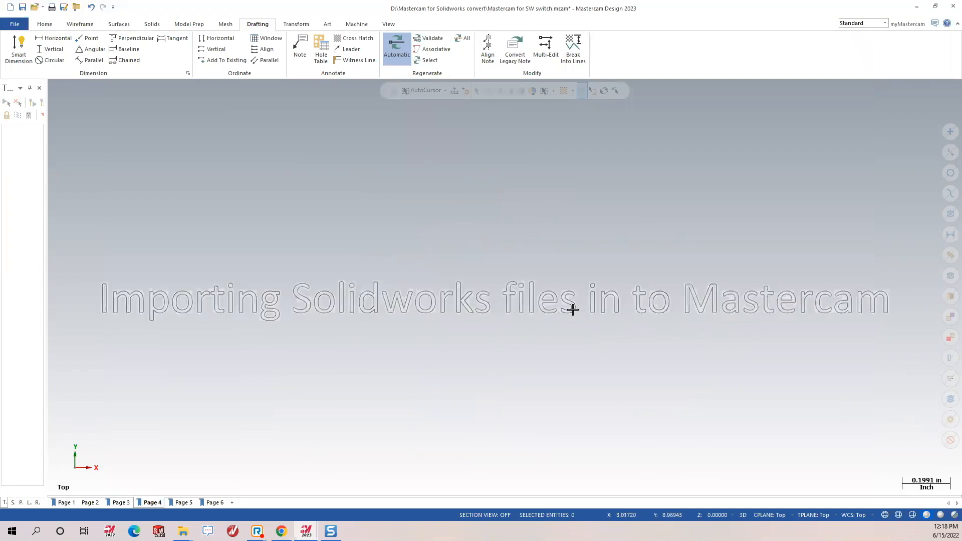
pyautogui.moveTo(306, 531)
pyautogui.click(358, 481)
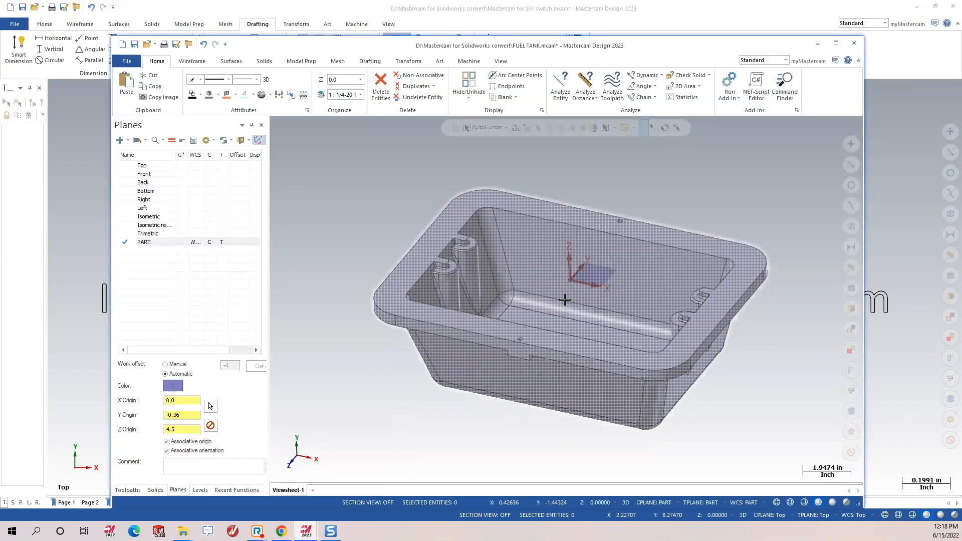
# Review the solid history, expanding 1/4-20 Tapped Hole3, then bring up the Open file dialog.
pyautogui.click(155, 490)
pyautogui.click(120, 154)
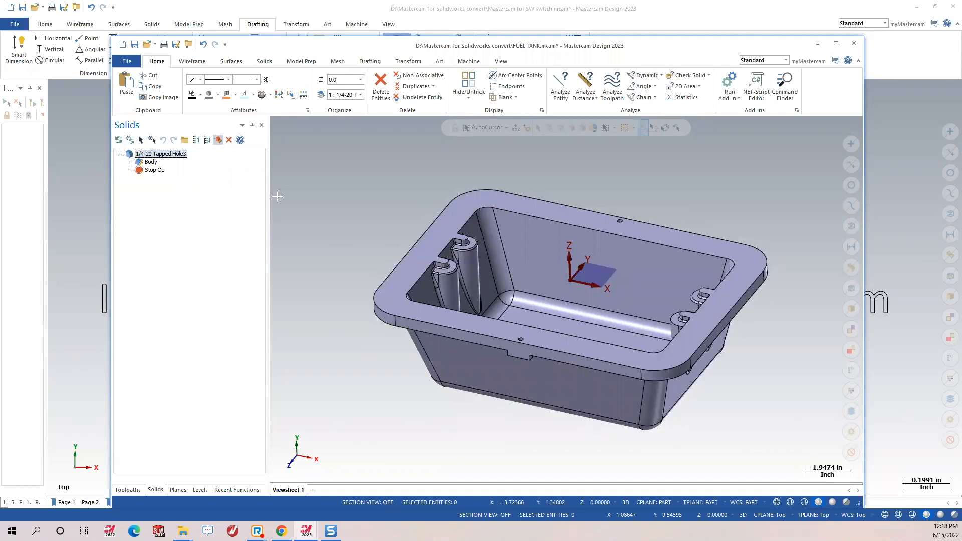
pyautogui.click(148, 48)
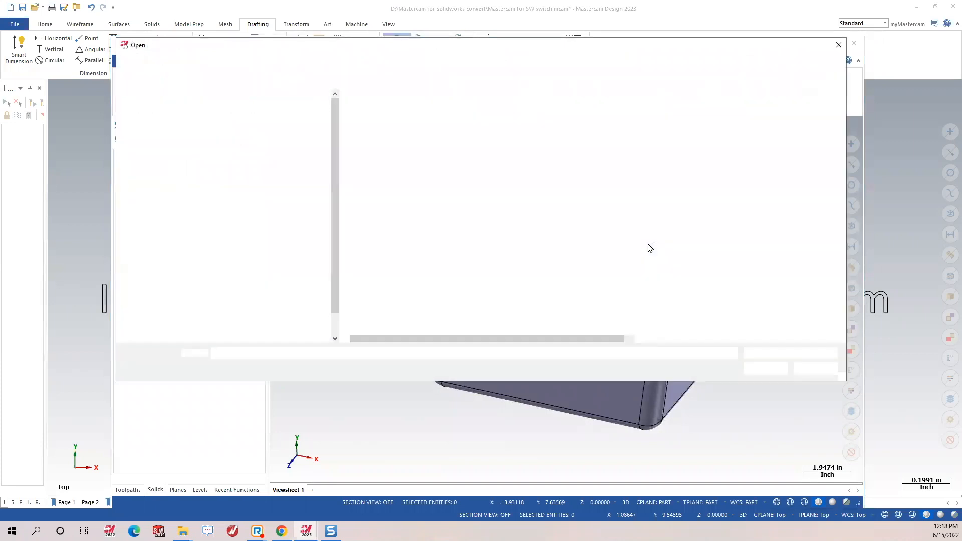
# Open PKT sample.SLDPRT with Import Mastercam toolpaths from SOLIDWORKS files checked.
pyautogui.click(401, 278)
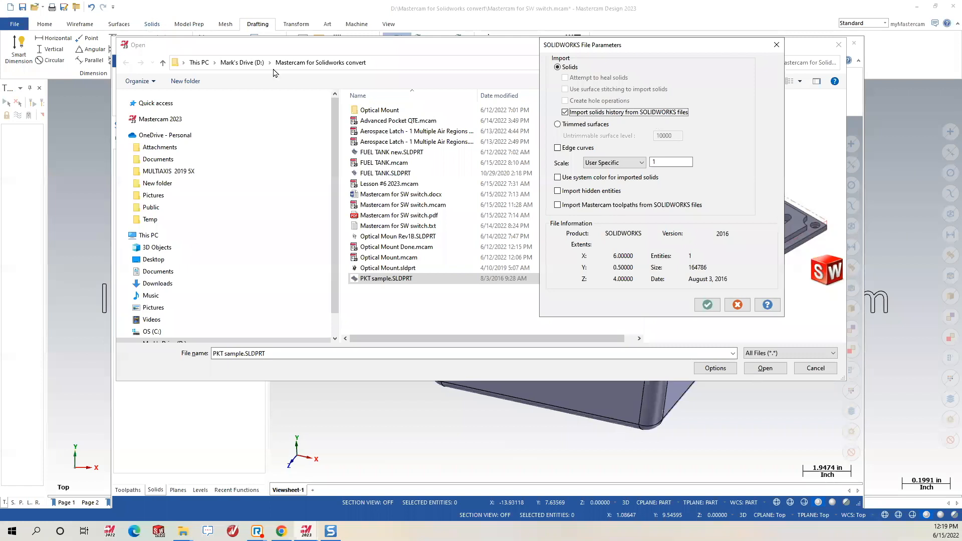
pyautogui.click(603, 207)
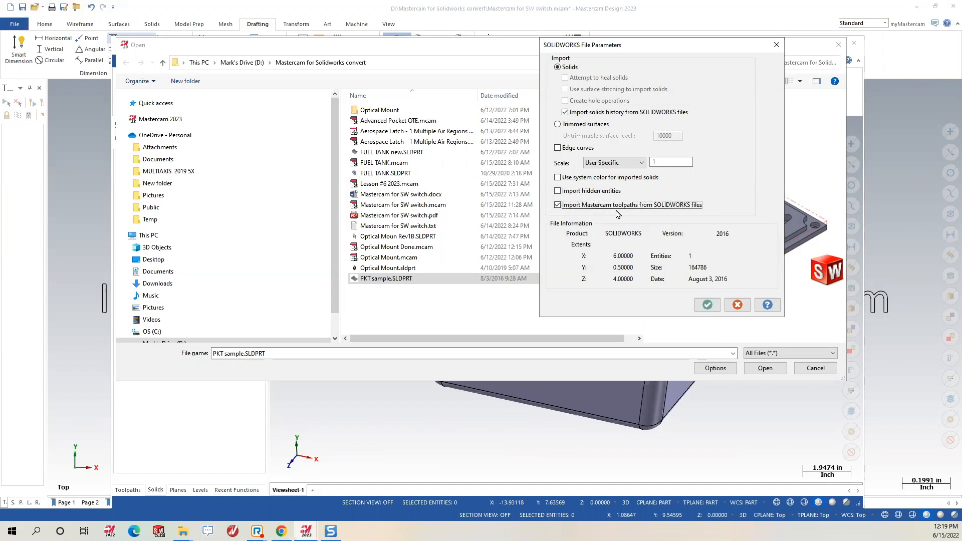
pyautogui.click(706, 304)
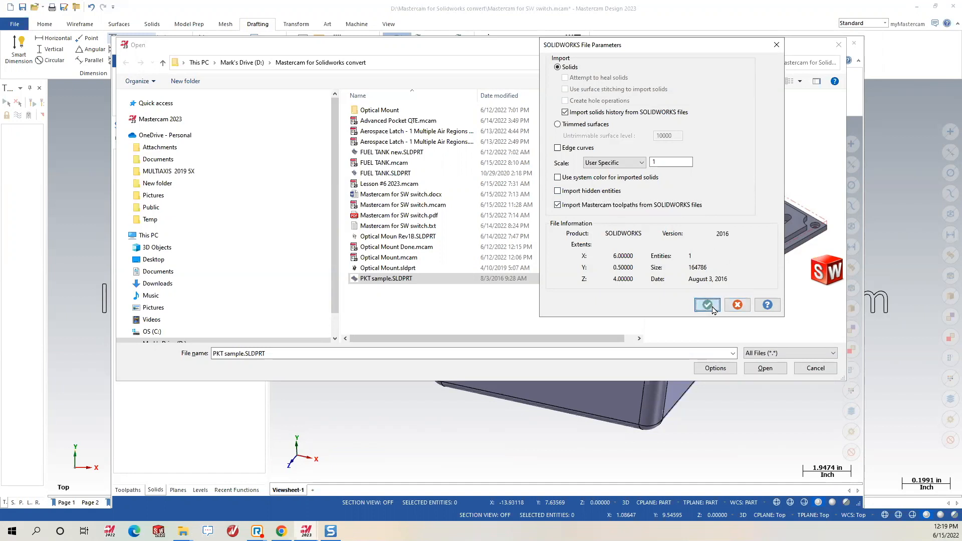
pyautogui.click(765, 369)
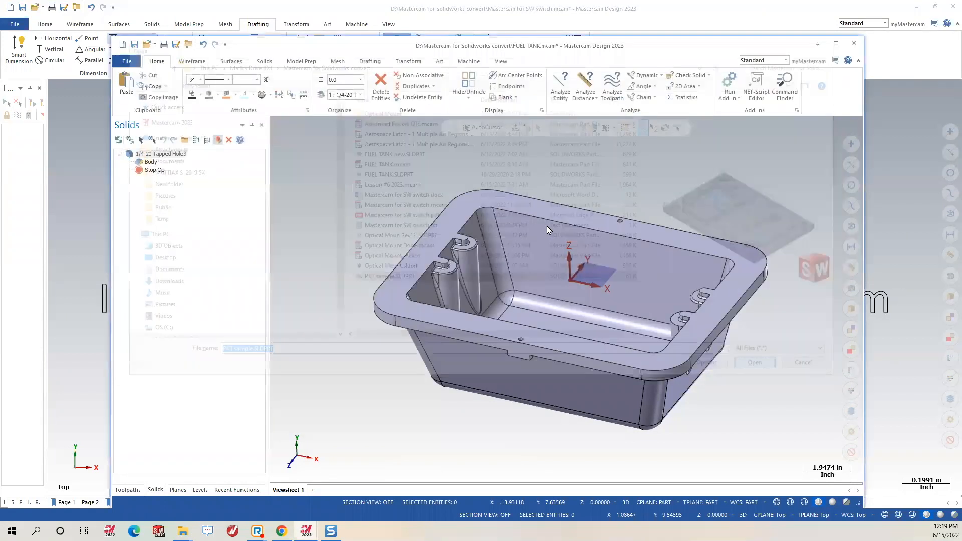
pyautogui.click(516, 298)
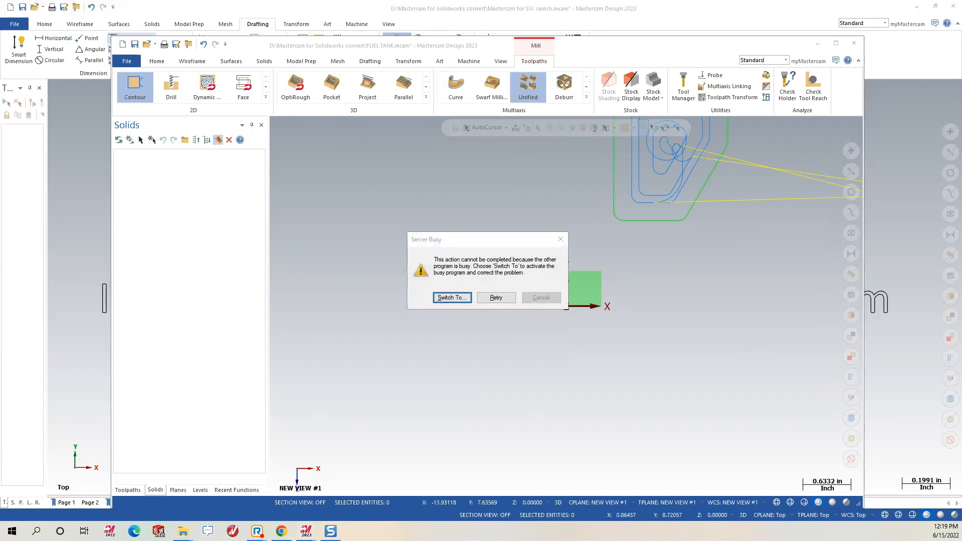
# Clear the Server Busy message with Switch To and close the stray Calculator window.
pyautogui.click(62, 378)
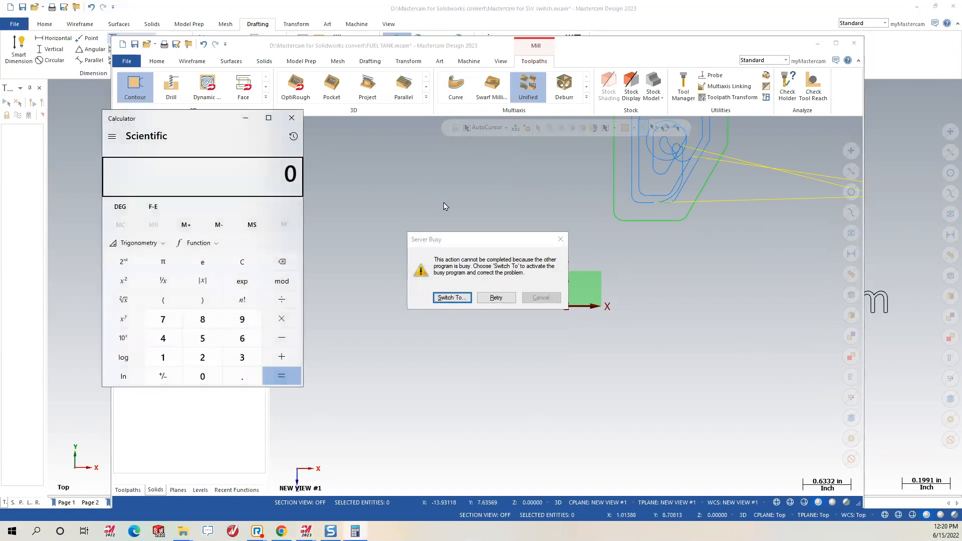
pyautogui.click(291, 118)
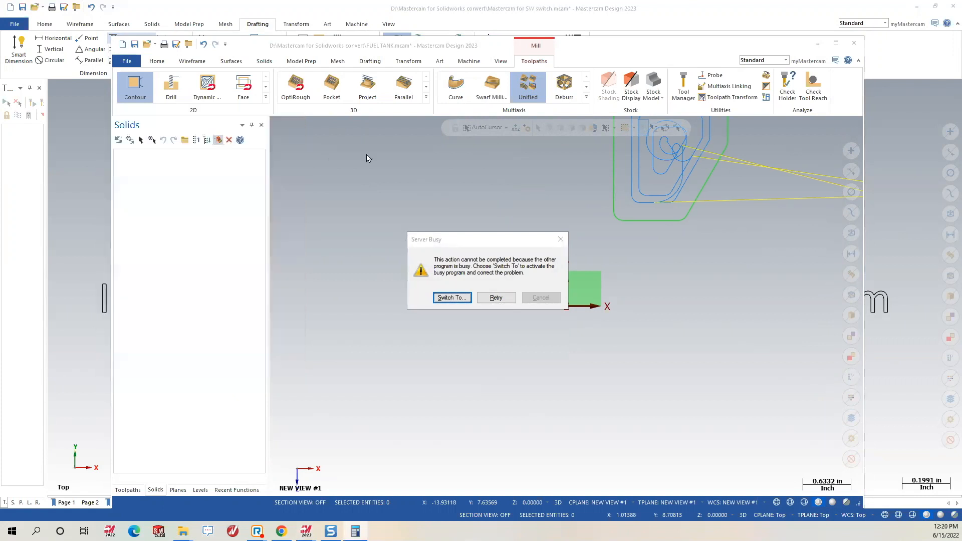
pyautogui.click(452, 298)
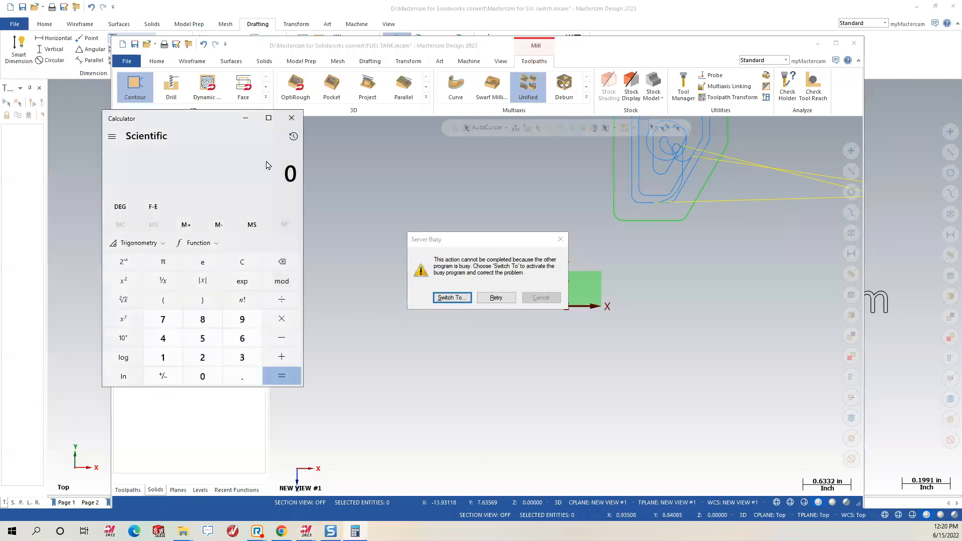
pyautogui.click(292, 118)
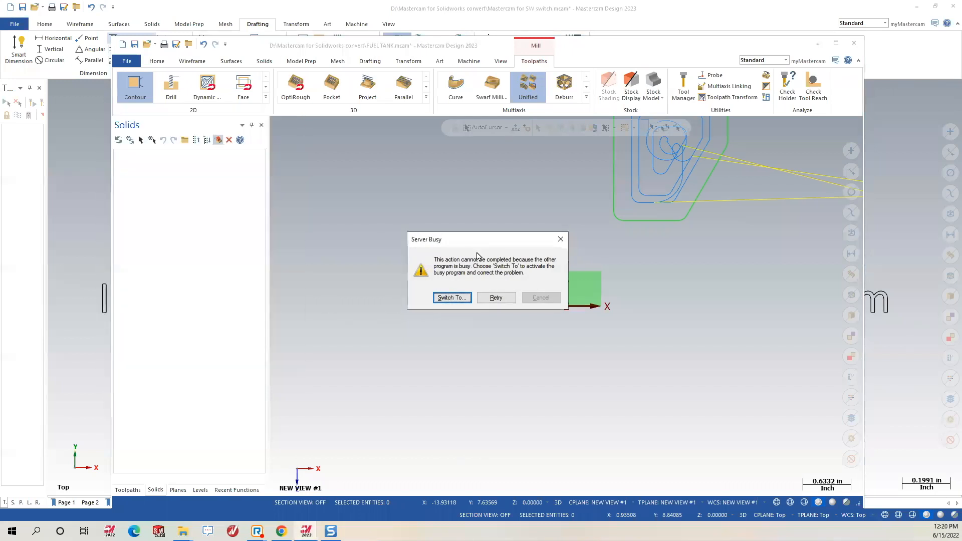
pyautogui.click(453, 297)
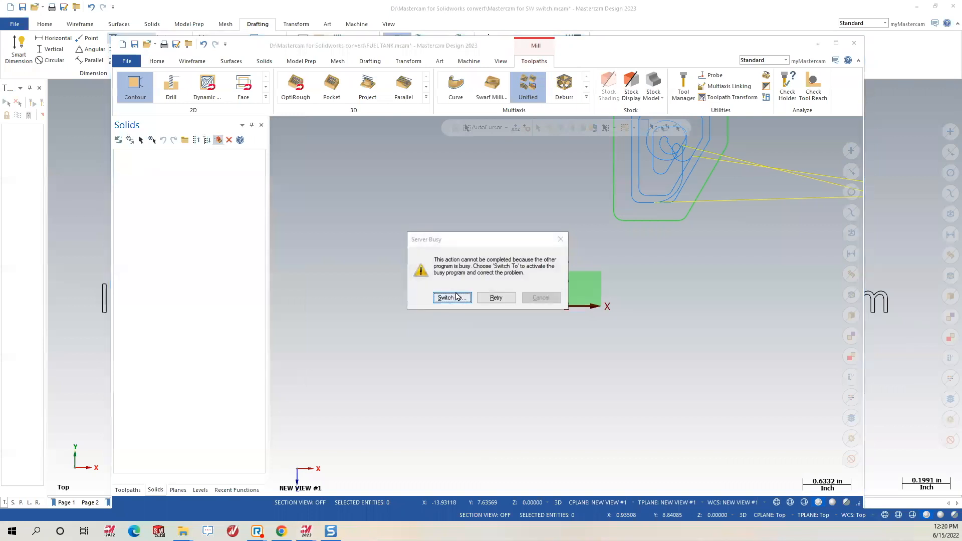
pyautogui.click(453, 298)
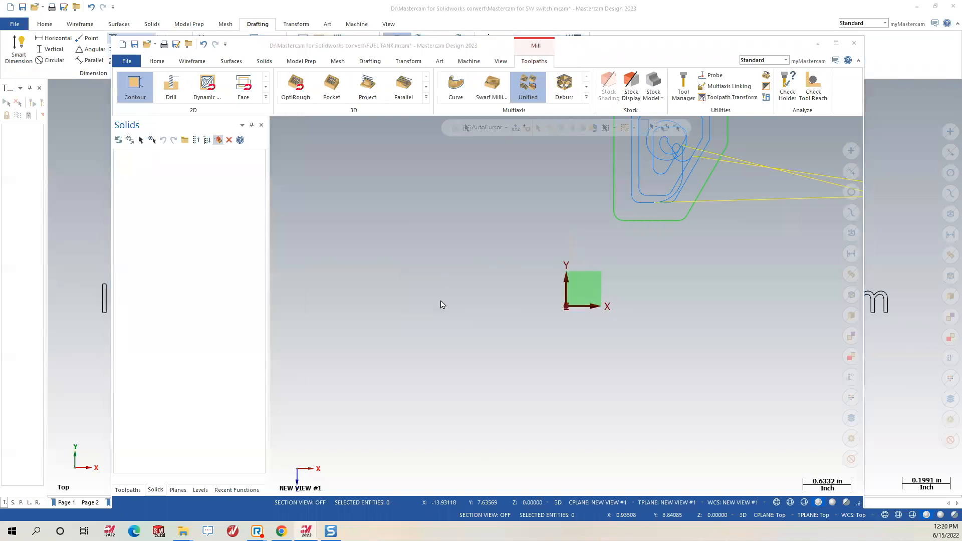
pyautogui.click(452, 297)
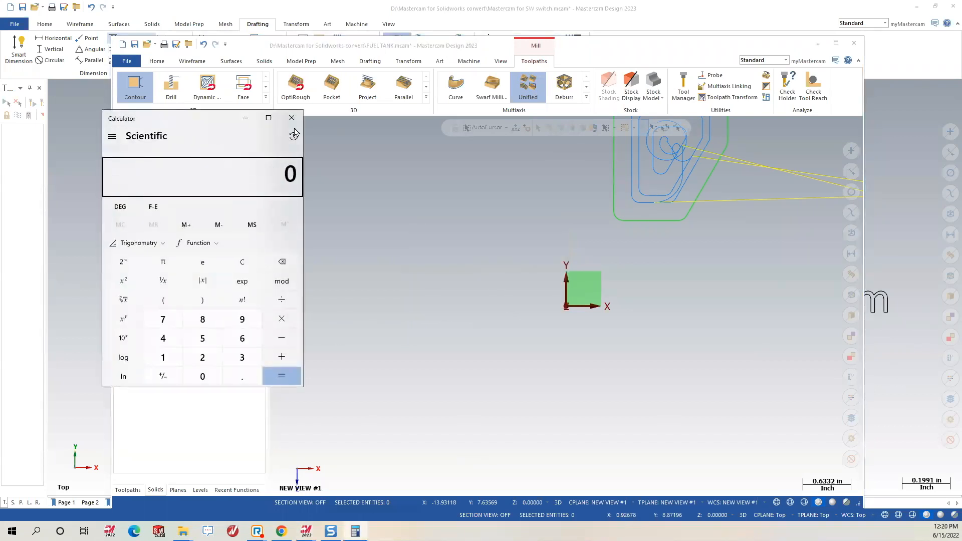
pyautogui.click(292, 119)
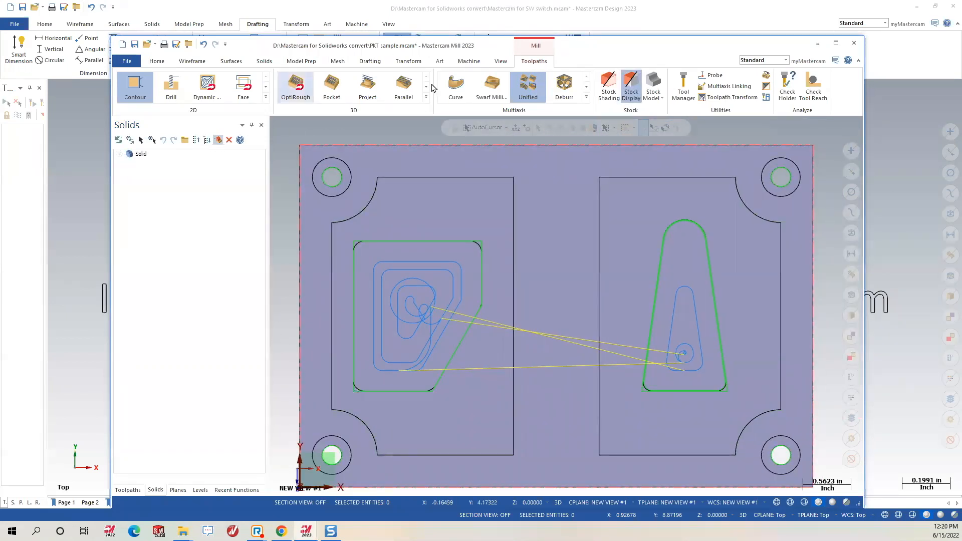
# Expand the solid's history and review the Boss-Extrude features, checking Boss-Extrude2's settings unchanged.
pyautogui.moveTo(541, 241)
pyautogui.mouseDown(button='middle')
pyautogui.moveTo(528, 176)
pyautogui.moveTo(494, 145)
pyautogui.mouseUp(button='middle')
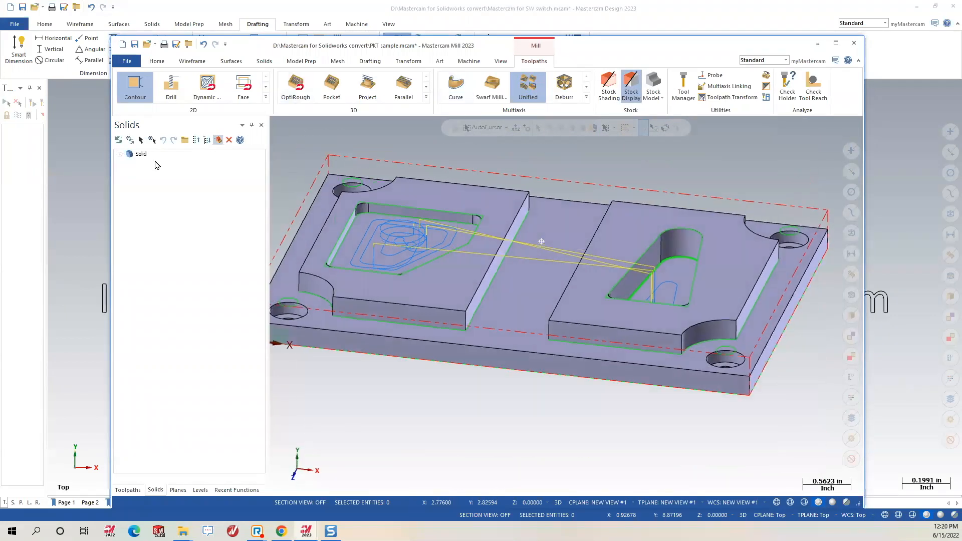
pyautogui.click(119, 155)
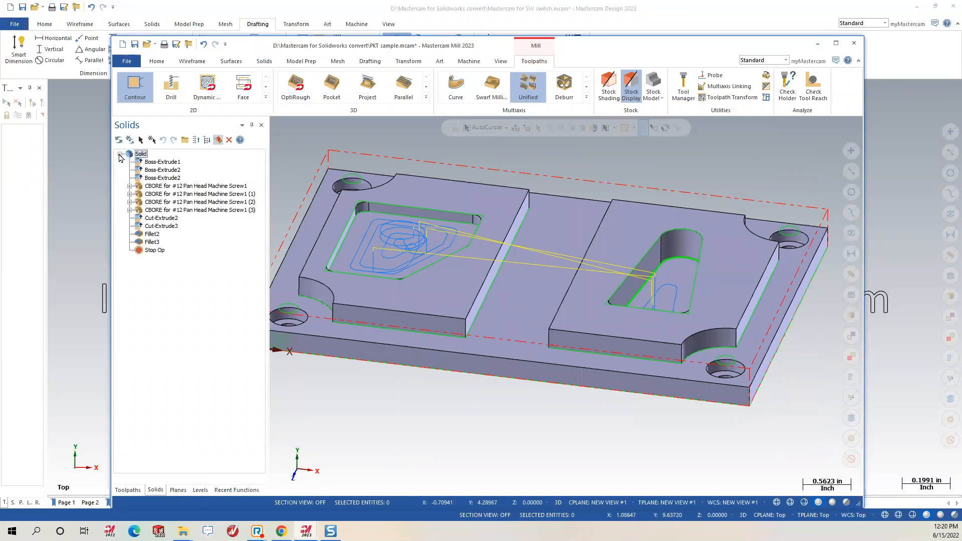
pyautogui.click(161, 162)
pyautogui.click(158, 171)
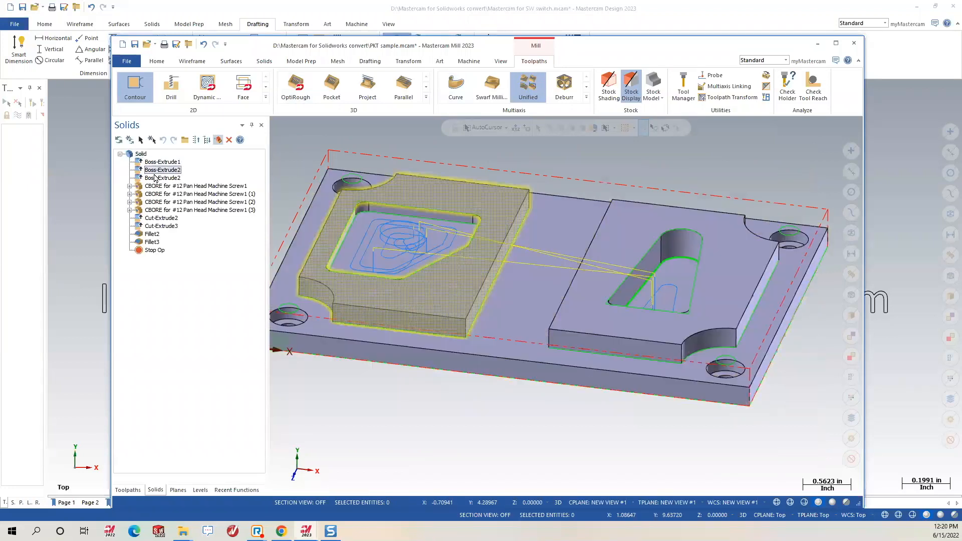
pyautogui.click(129, 186)
pyautogui.click(153, 178)
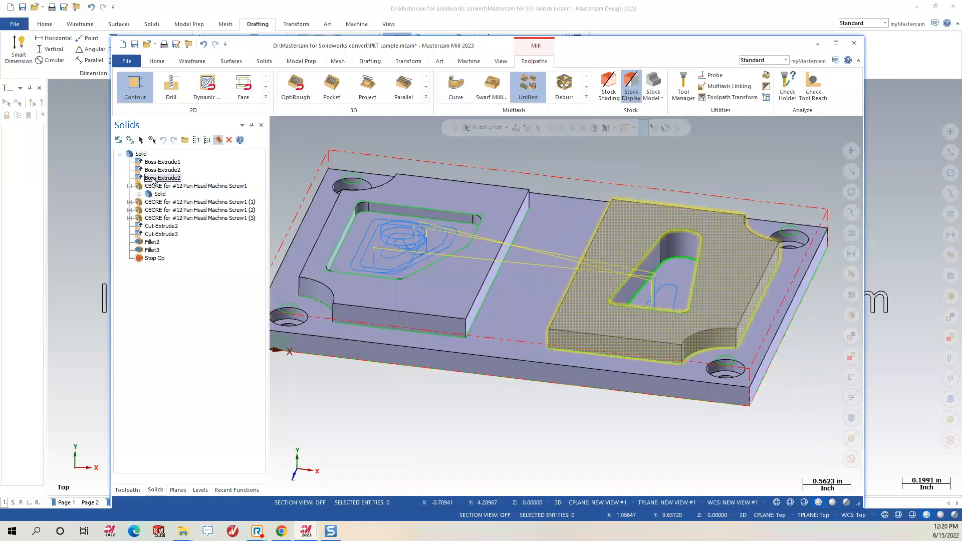
pyautogui.doubleClick(153, 179)
pyautogui.click(128, 285)
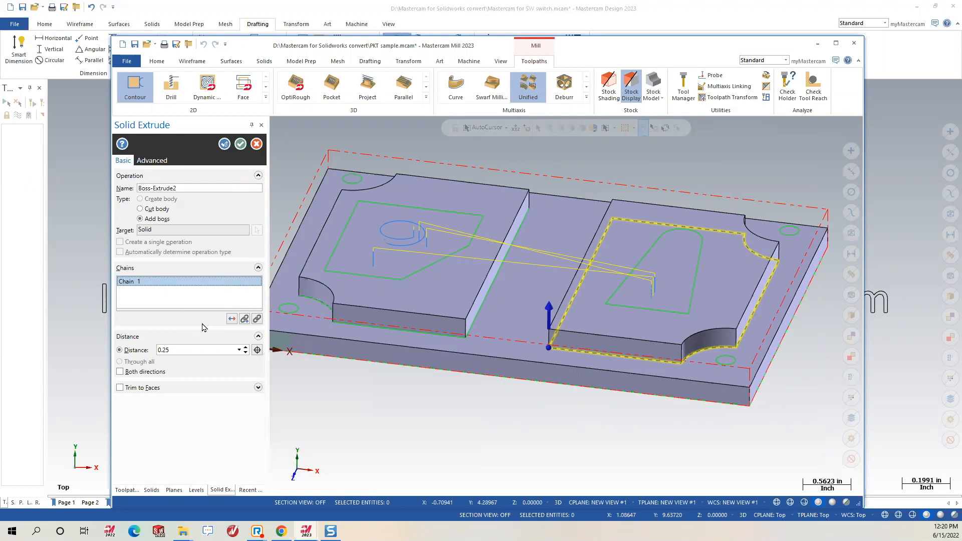
pyautogui.click(241, 144)
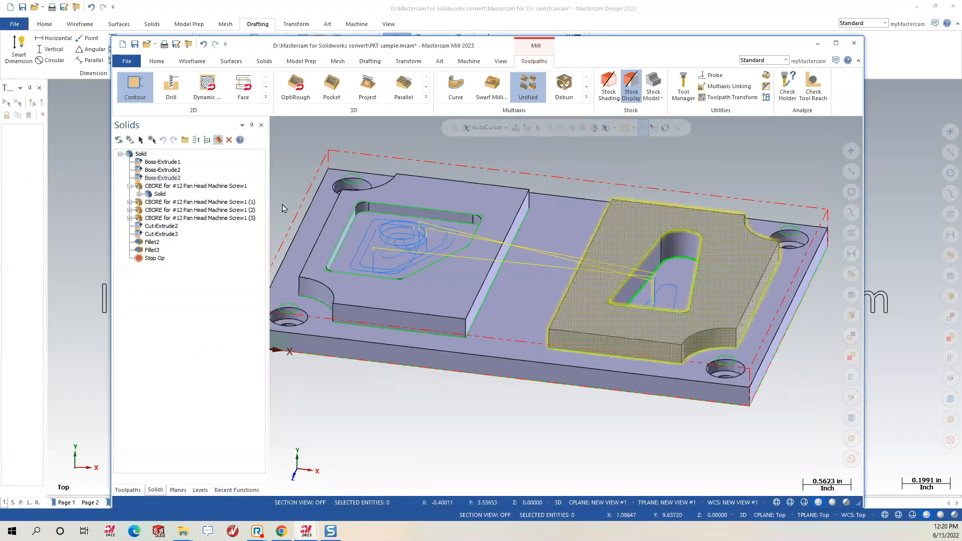
# Inspect the counterbore feature, then check Statistics: 28 lines, 17 arcs, 1 solid, 1 operation, 1 tool.
pyautogui.click(156, 196)
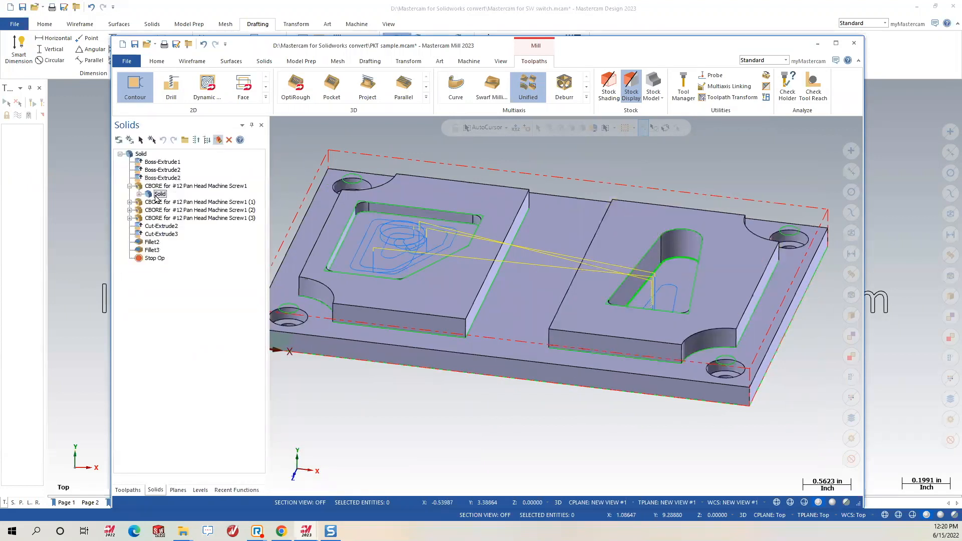
pyautogui.scroll(-2, 594, 278)
pyautogui.moveTo(586, 265); pyautogui.dragTo(574, 286, button='middle')
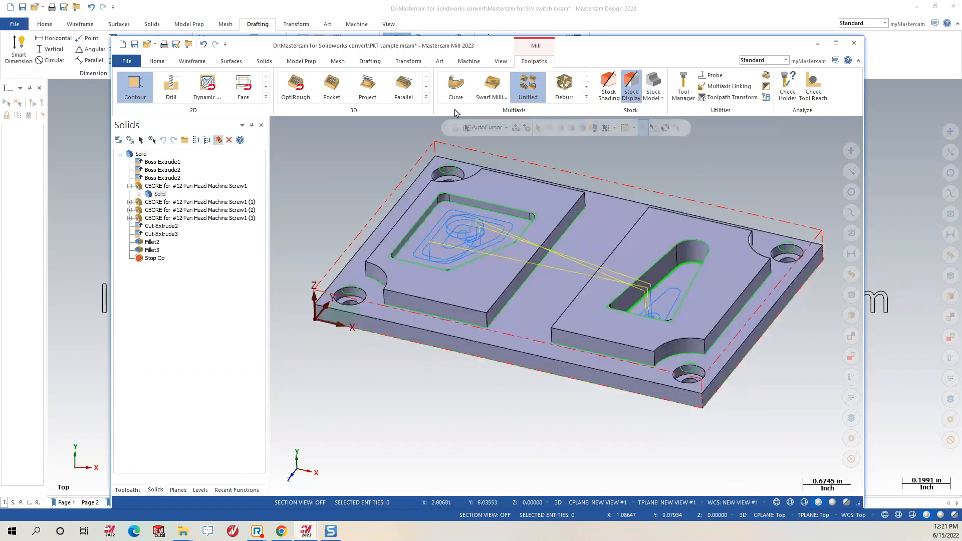
pyautogui.click(154, 62)
# Check the file statistics, then make level 1 (16 entities) and Boss-Extrude1 (30 entities) visible.
pyautogui.click(683, 98)
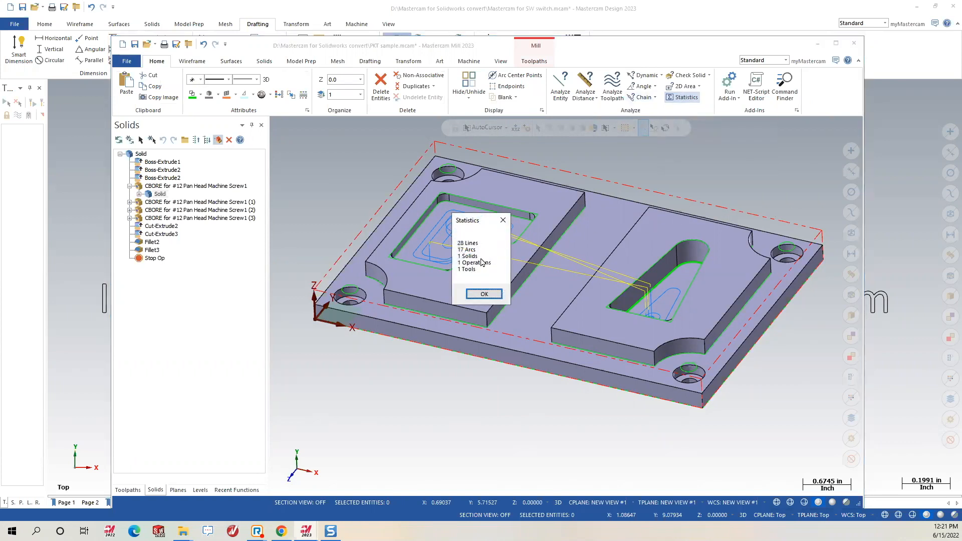
pyautogui.click(482, 295)
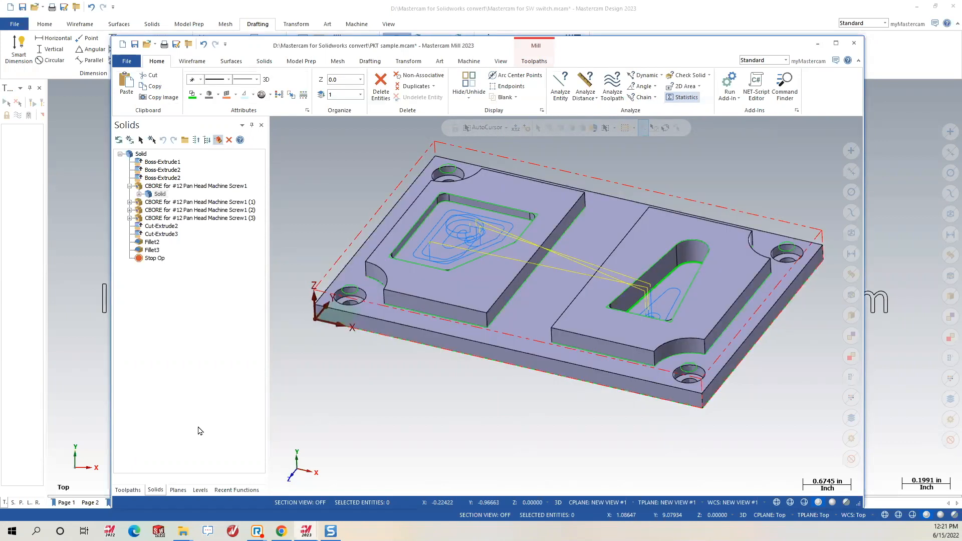
pyautogui.click(200, 490)
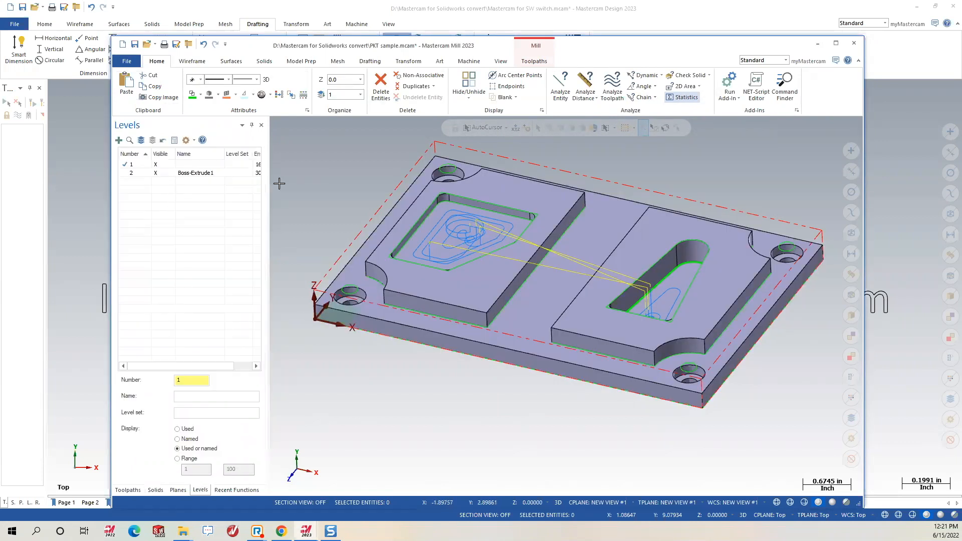
pyautogui.moveTo(269, 184); pyautogui.dragTo(360, 177)
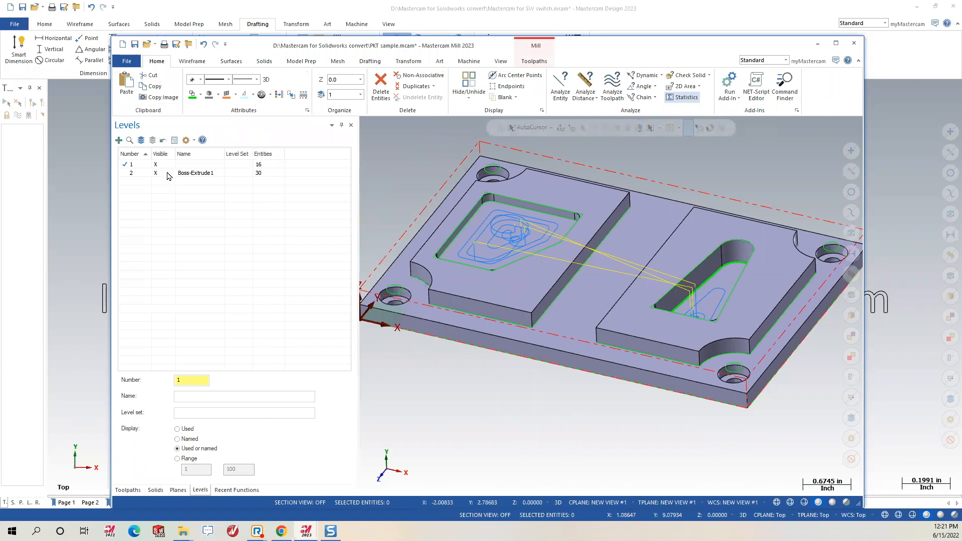
pyautogui.click(163, 165)
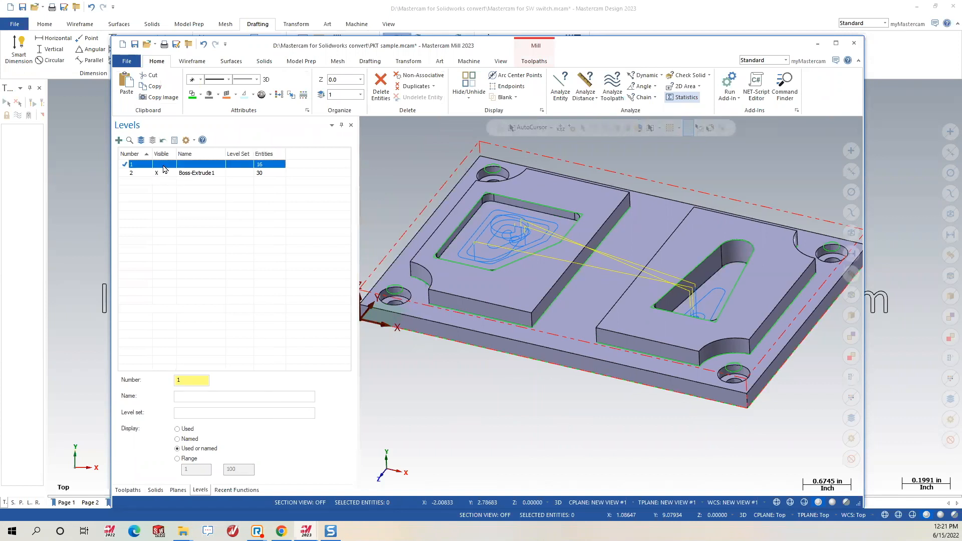
pyautogui.click(158, 166)
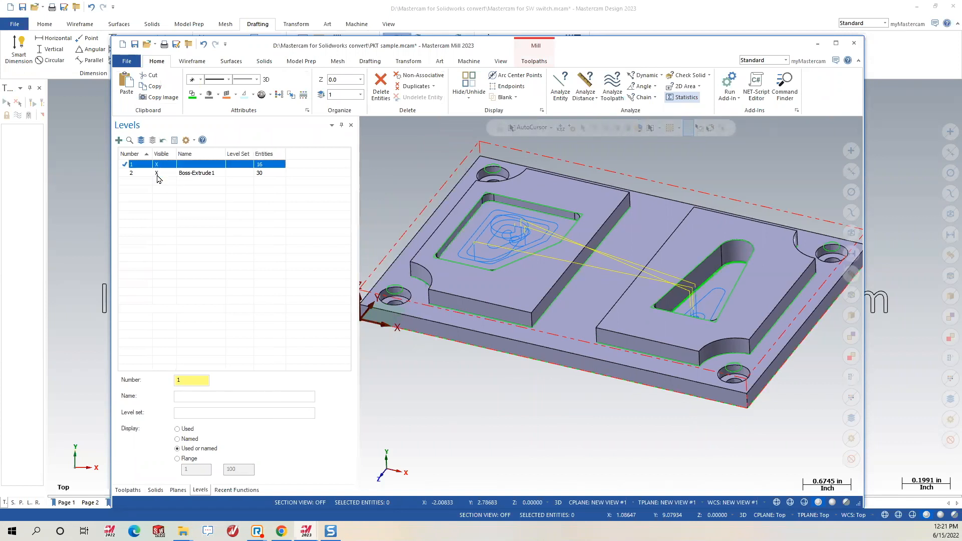
pyautogui.click(157, 174)
pyautogui.click(158, 174)
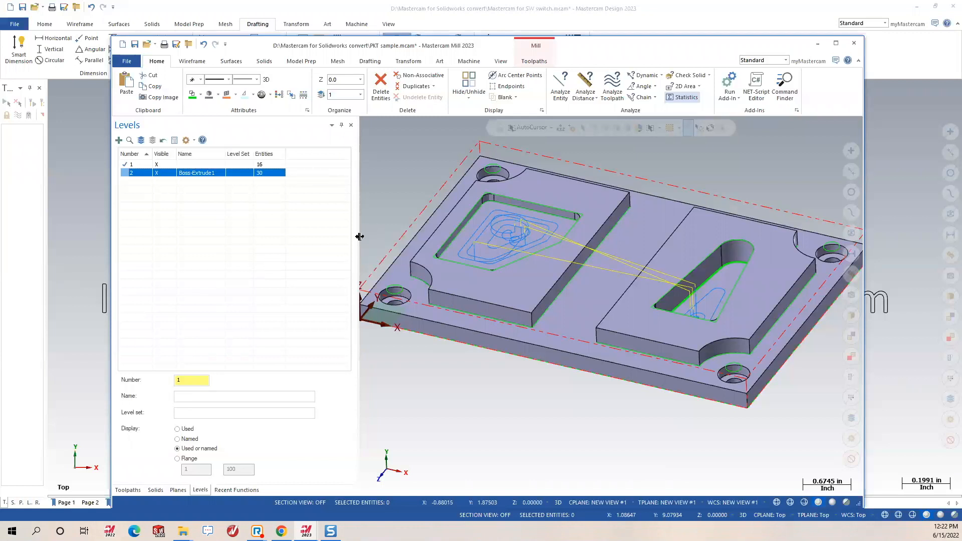
pyautogui.moveTo(359, 240); pyautogui.dragTo(279, 249)
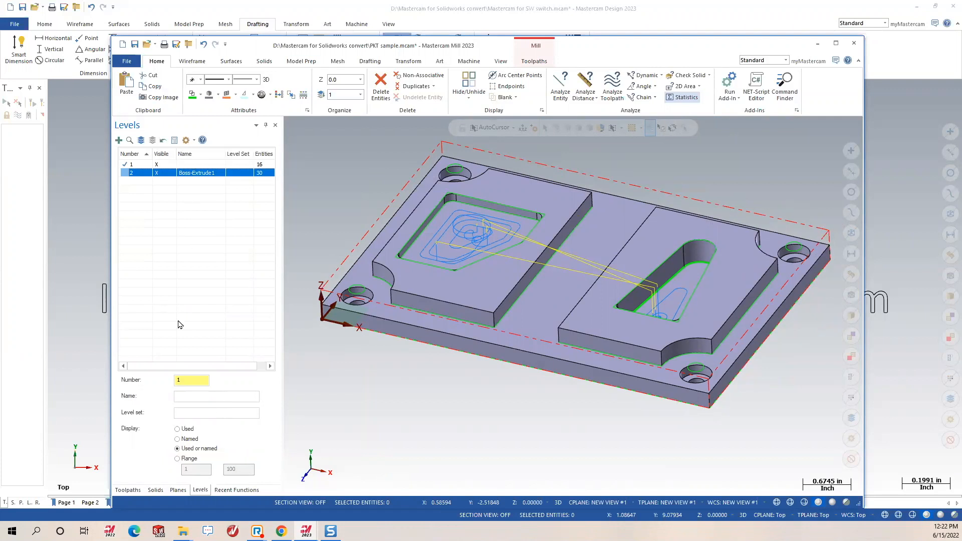
# Expand the Mill Default machine properties, then browse the Planes, Solids and Levels lists.
pyautogui.click(128, 490)
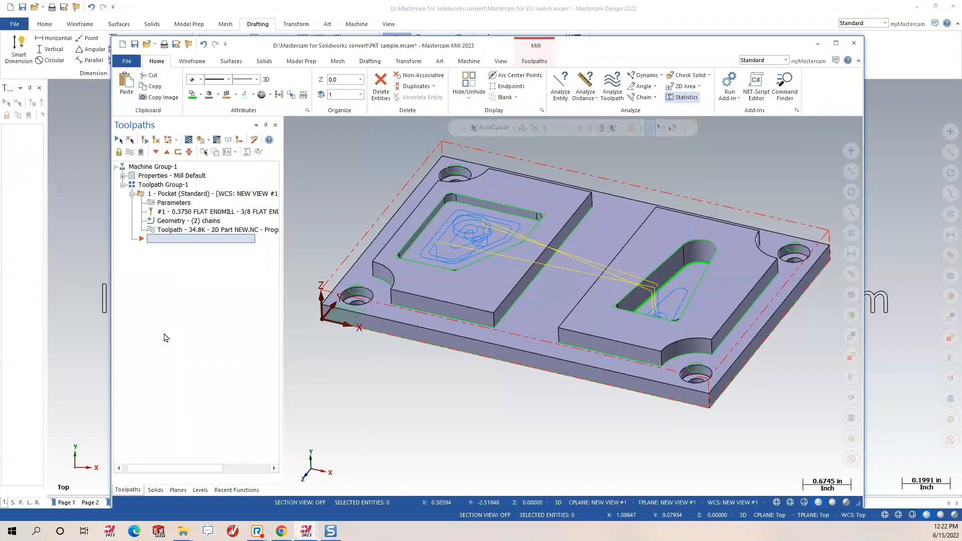
pyautogui.click(129, 176)
pyautogui.click(122, 175)
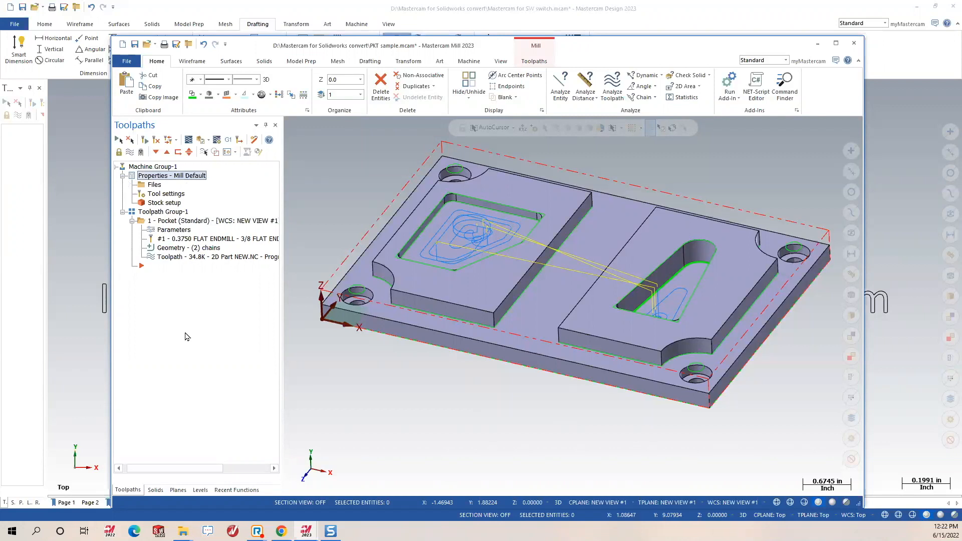
pyautogui.click(179, 490)
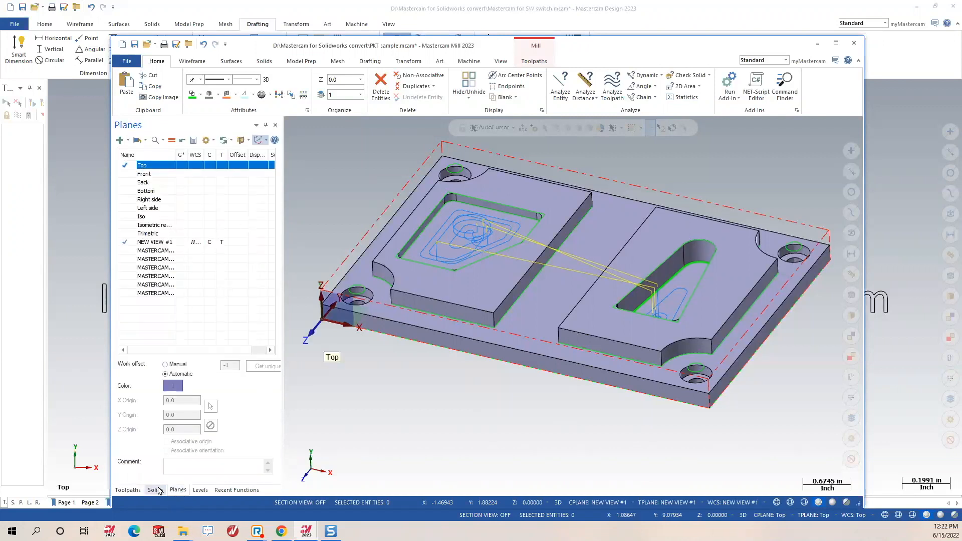
pyautogui.click(157, 490)
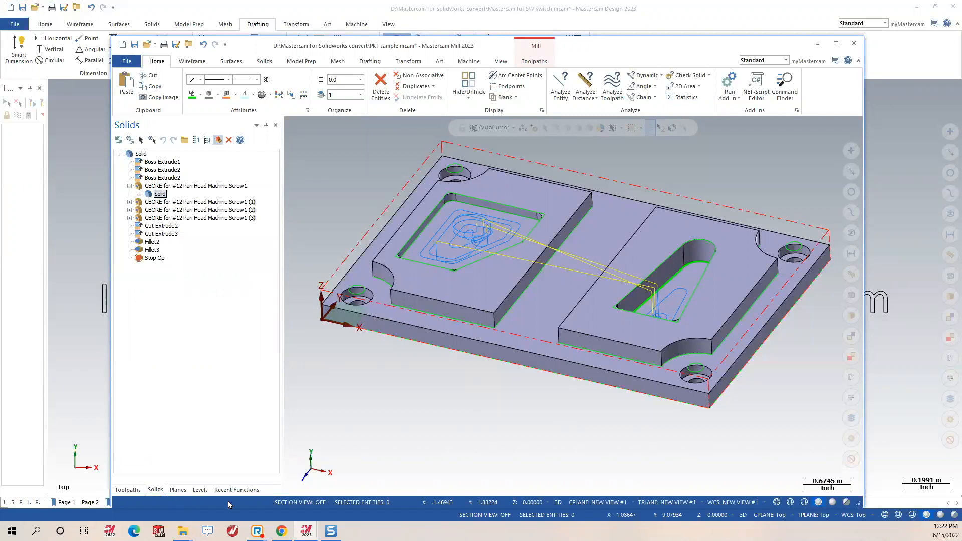
pyautogui.click(199, 490)
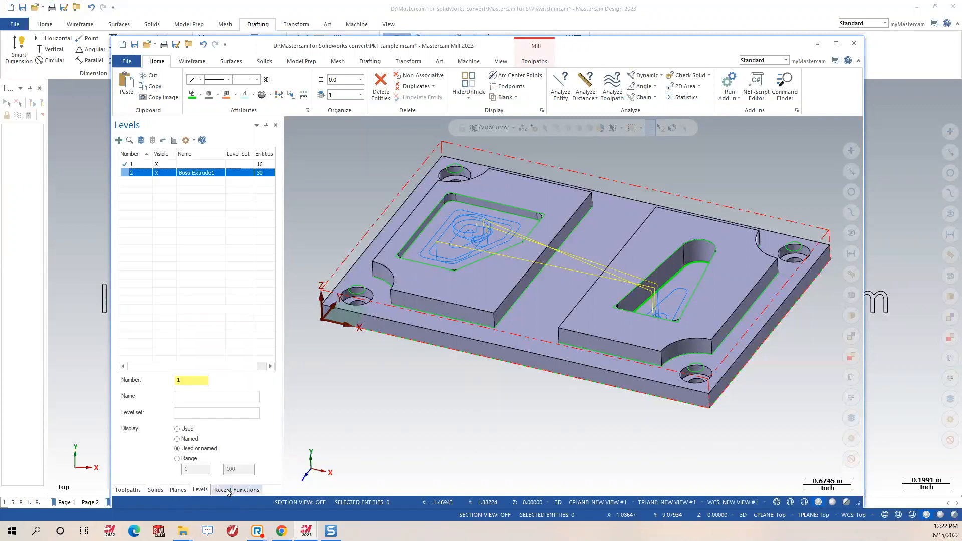
pyautogui.click(128, 490)
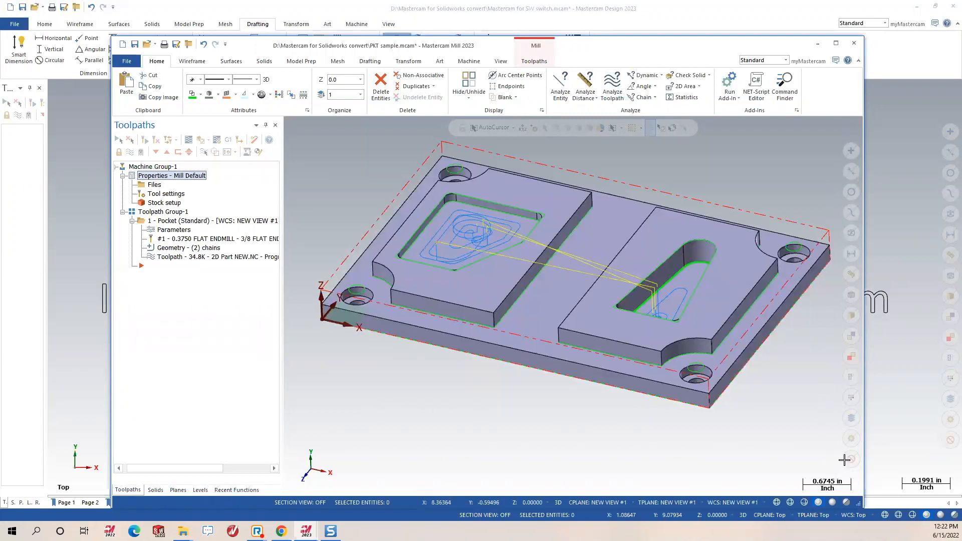
# Move all 45 wireframe entities to new level 2500 named WIREFRAME, with visibility forced off.
pyautogui.click(849, 234)
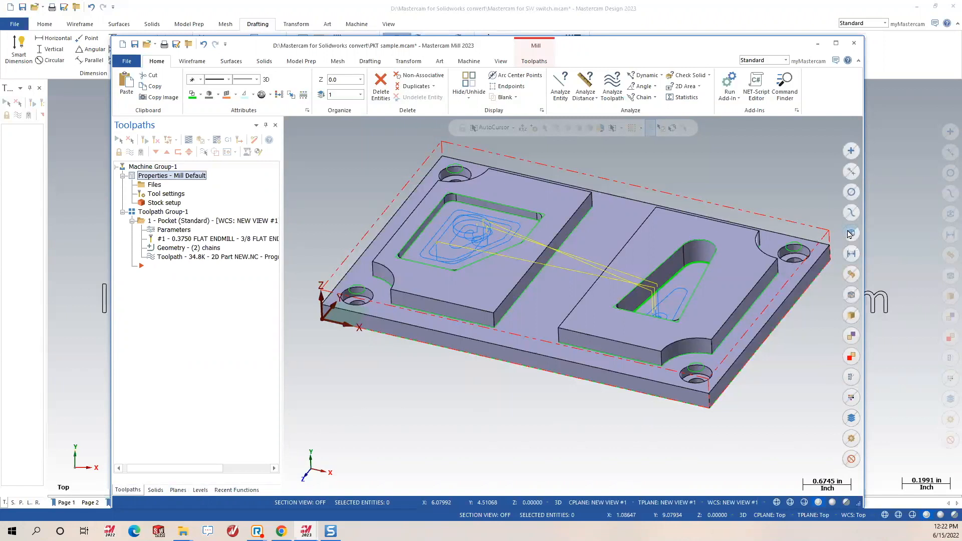
pyautogui.rightClick(729, 157)
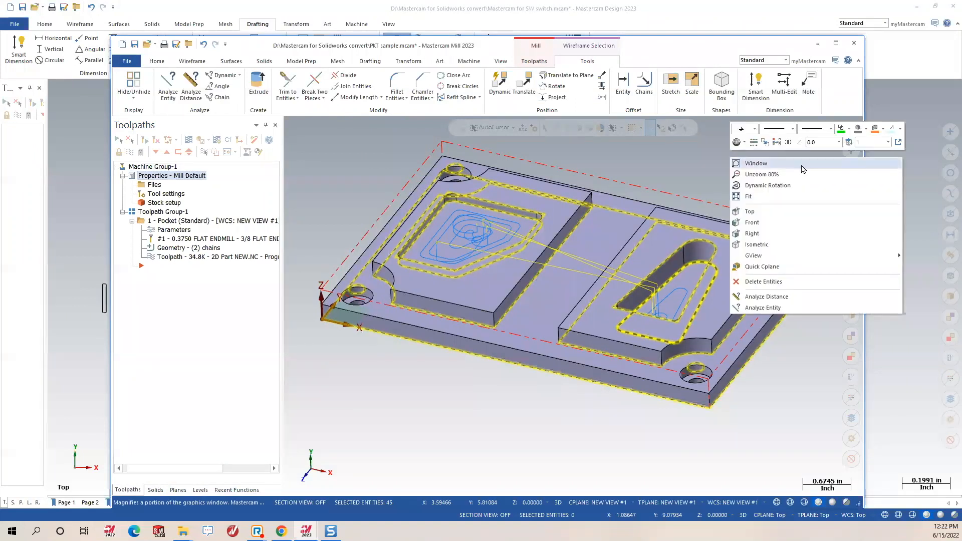
pyautogui.click(849, 142)
pyautogui.moveTo(87, 188); pyautogui.dragTo(2, 239)
pyautogui.write('2500')
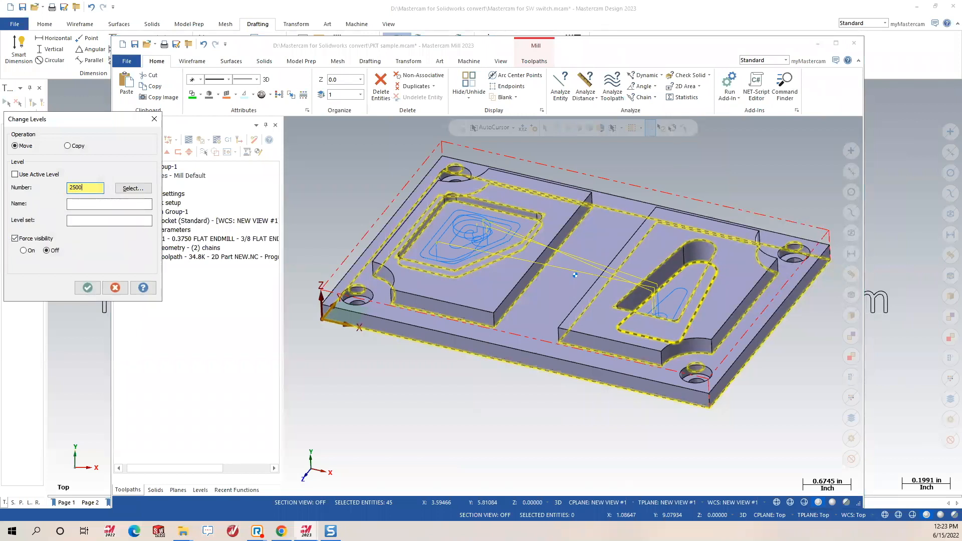
pyautogui.click(80, 206)
pyautogui.write('WIREFRAME')
pyautogui.click(88, 288)
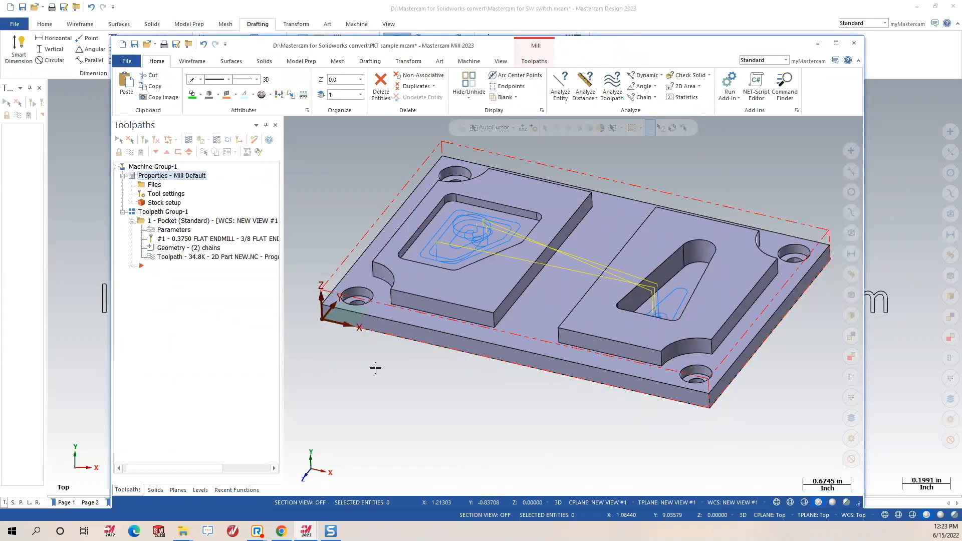
pyautogui.click(682, 99)
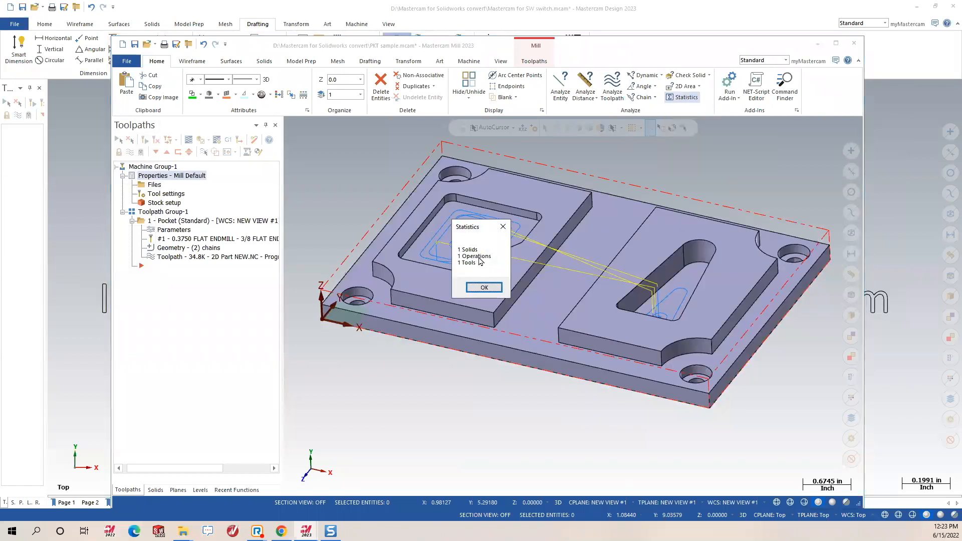
pyautogui.click(484, 288)
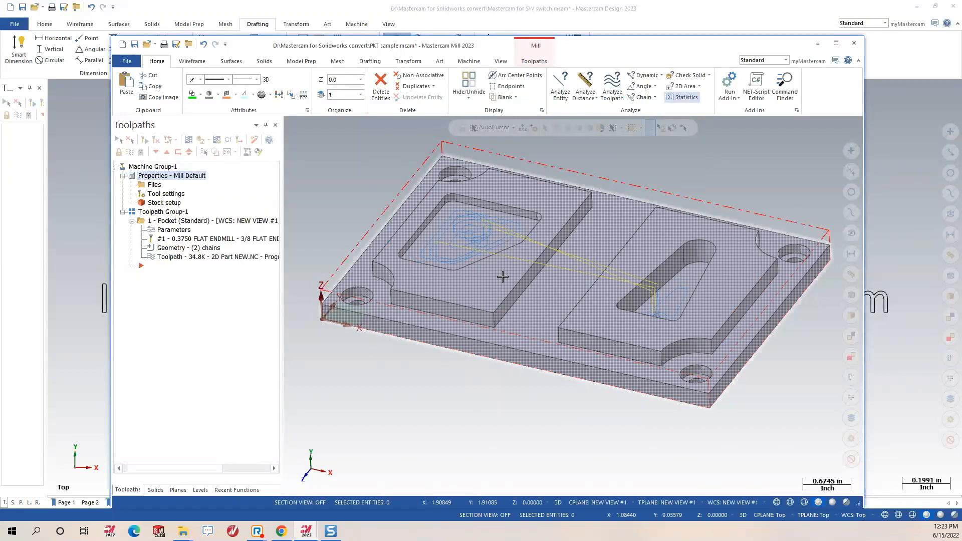
pyautogui.click(200, 490)
# Make WIREFRAME level 2500 active and hide level 1 and the Boss-Extrude1 level.
pyautogui.click(132, 181)
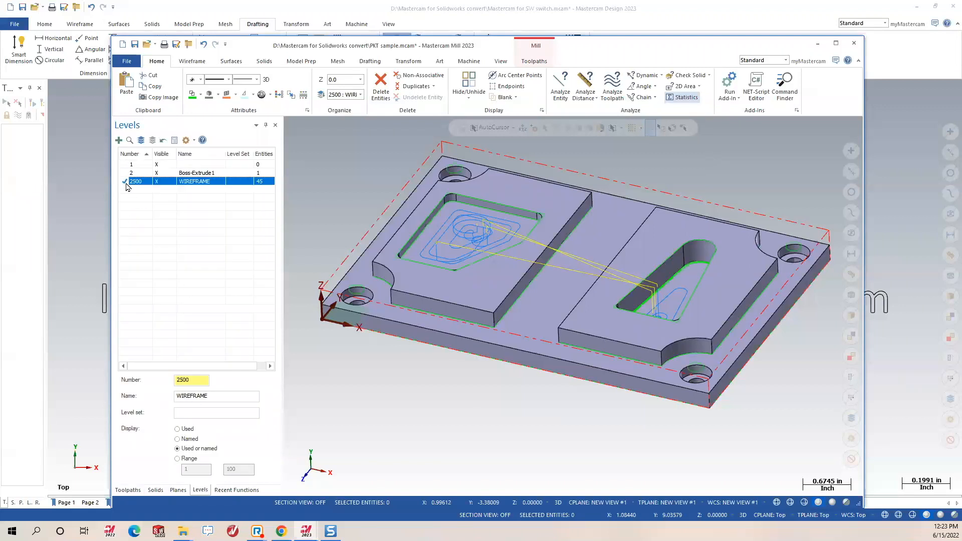
pyautogui.click(166, 172)
pyautogui.click(163, 165)
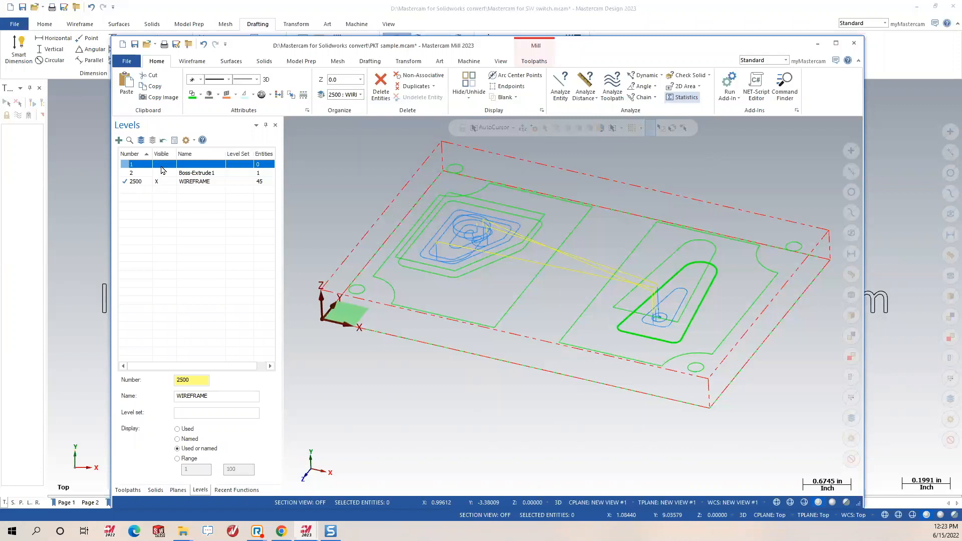
pyautogui.moveTo(605, 313); pyautogui.dragTo(441, 204, button='middle')
pyautogui.moveTo(560, 337); pyautogui.dragTo(557, 369, button='middle')
pyautogui.moveTo(624, 329); pyautogui.dragTo(627, 343, button='middle')
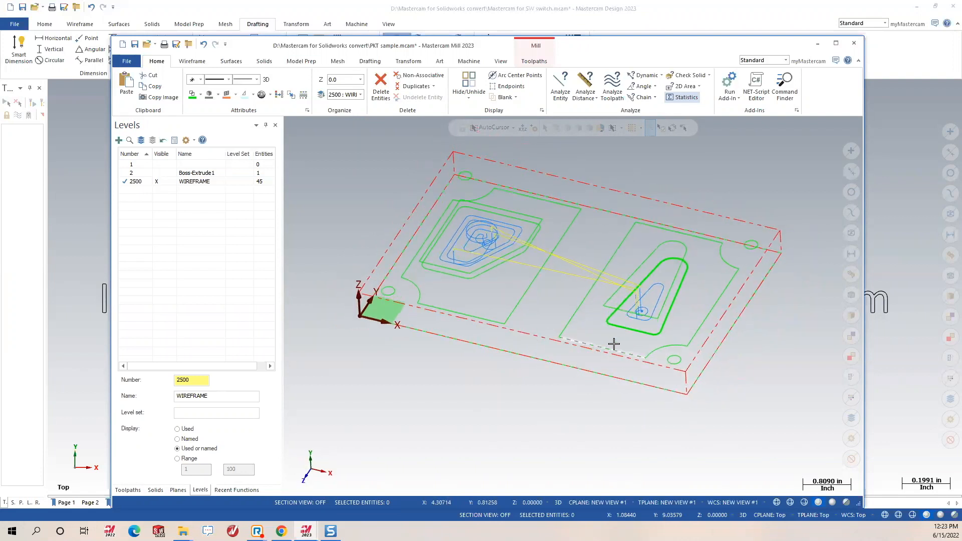
# Give all the wireframe geometry a thicker line width.
pyautogui.moveTo(329, 134); pyautogui.dragTo(809, 410)
pyautogui.rightClick(760, 159)
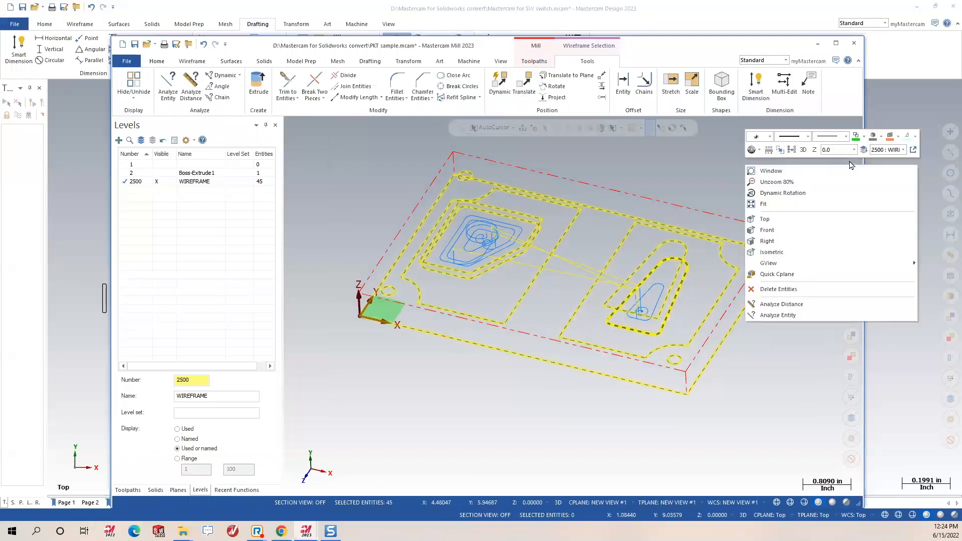
pyautogui.click(846, 137)
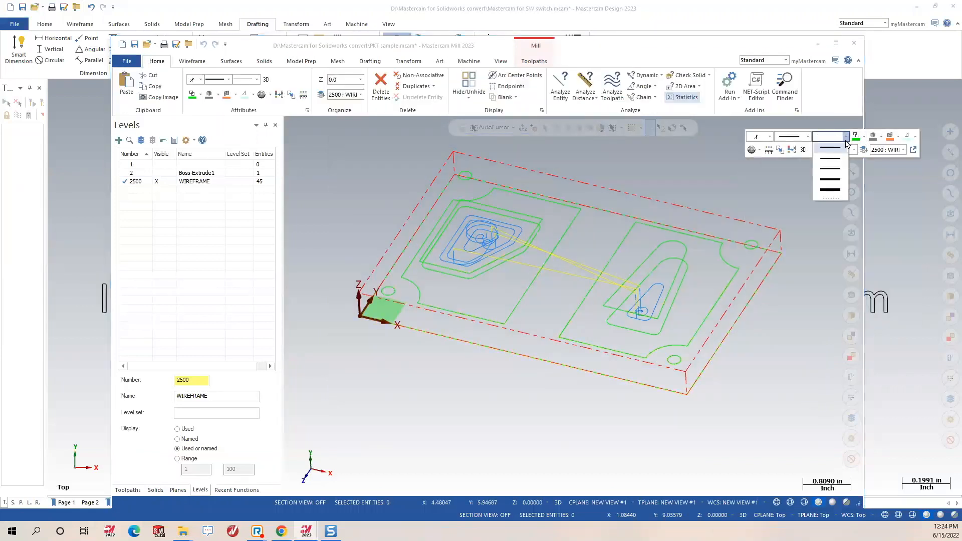
pyautogui.click(829, 181)
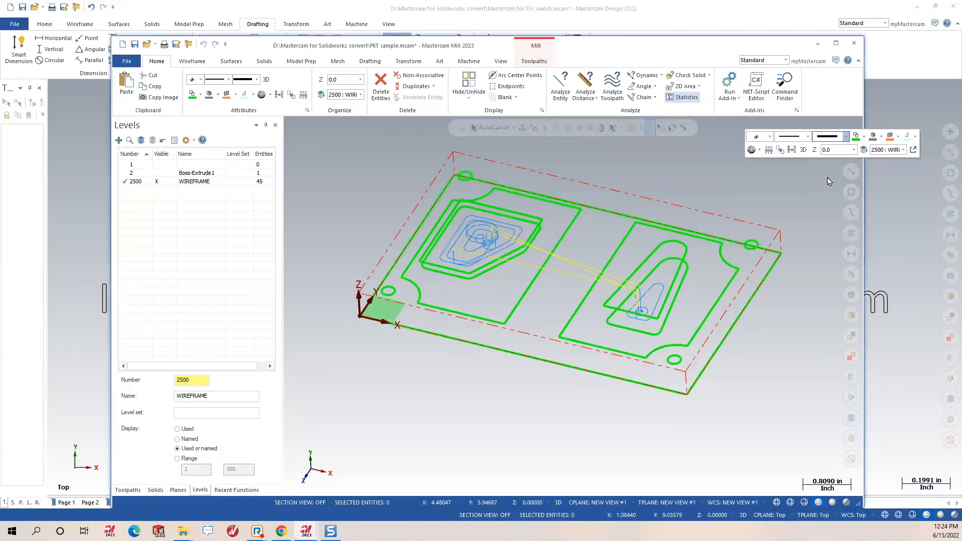
# Recolour the whole wireframe blue, then clear the selection.
pyautogui.moveTo(333, 142); pyautogui.dragTo(831, 395)
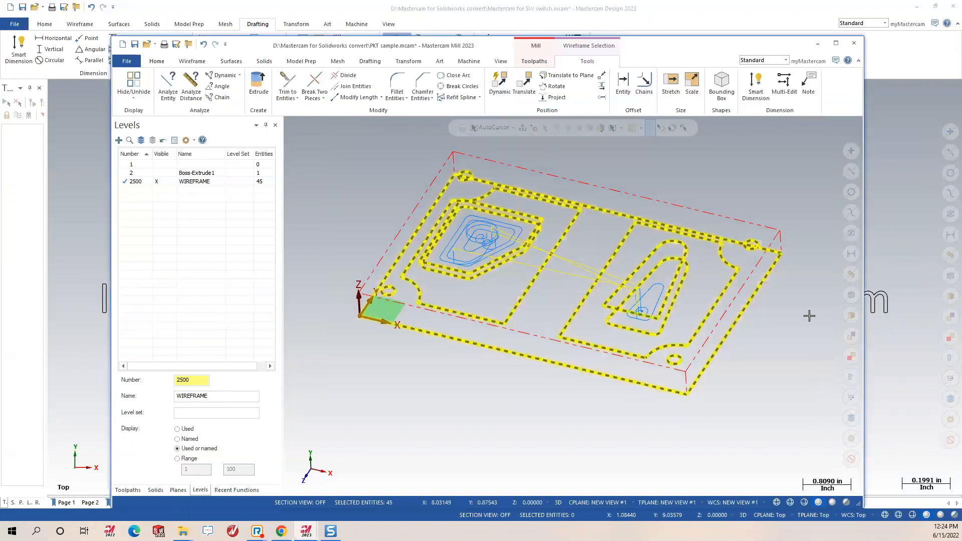
pyautogui.rightClick(751, 171)
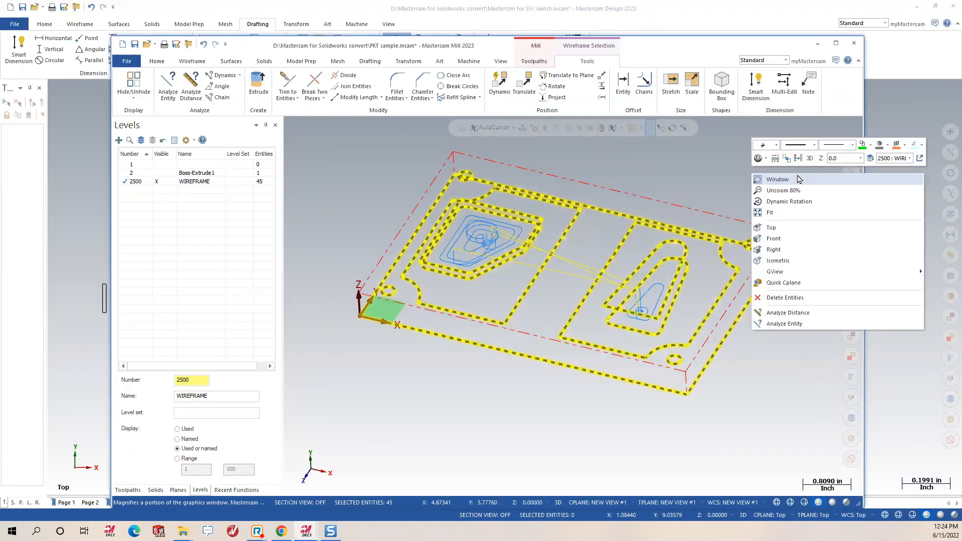
pyautogui.click(872, 146)
pyautogui.click(926, 166)
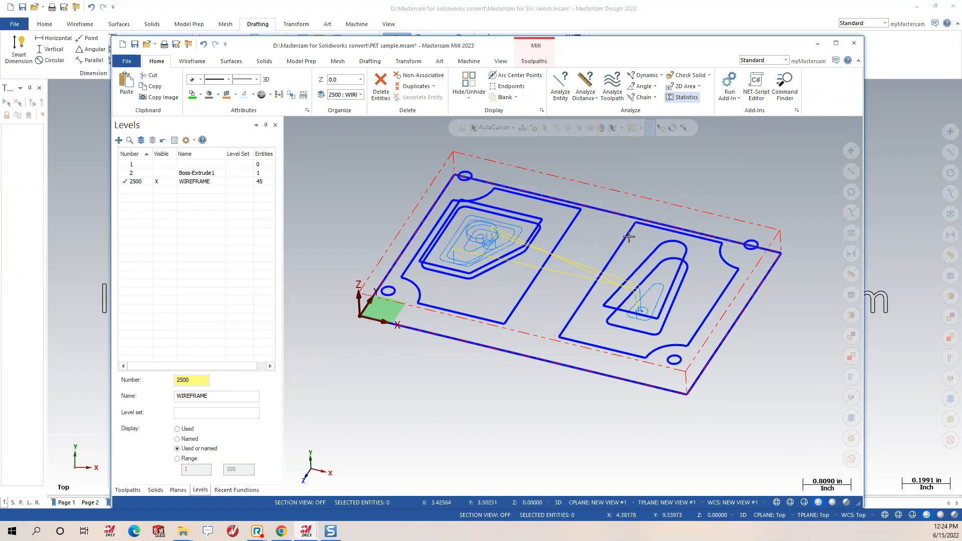
pyautogui.hotkey('ctrl', 'a')
pyautogui.press('Escape')
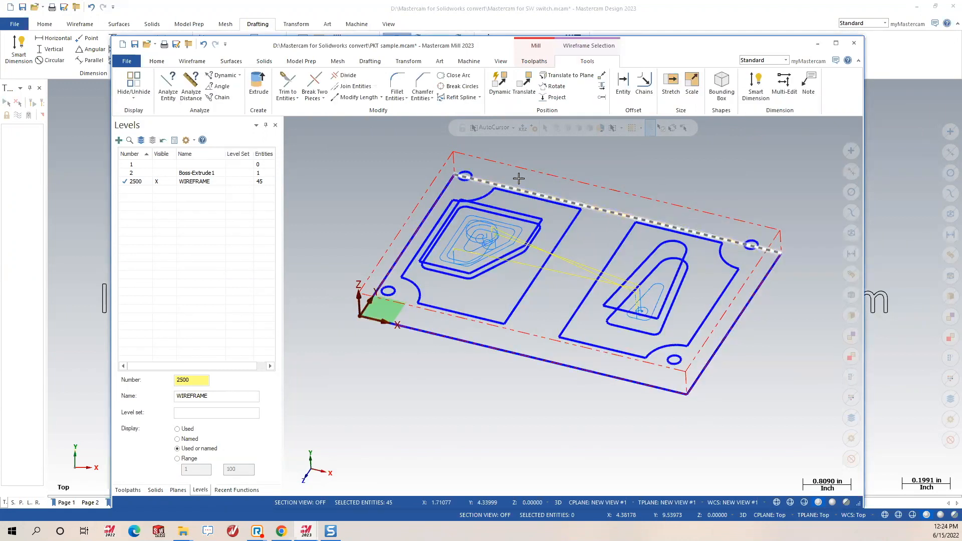
pyautogui.moveTo(319, 144); pyautogui.dragTo(811, 414)
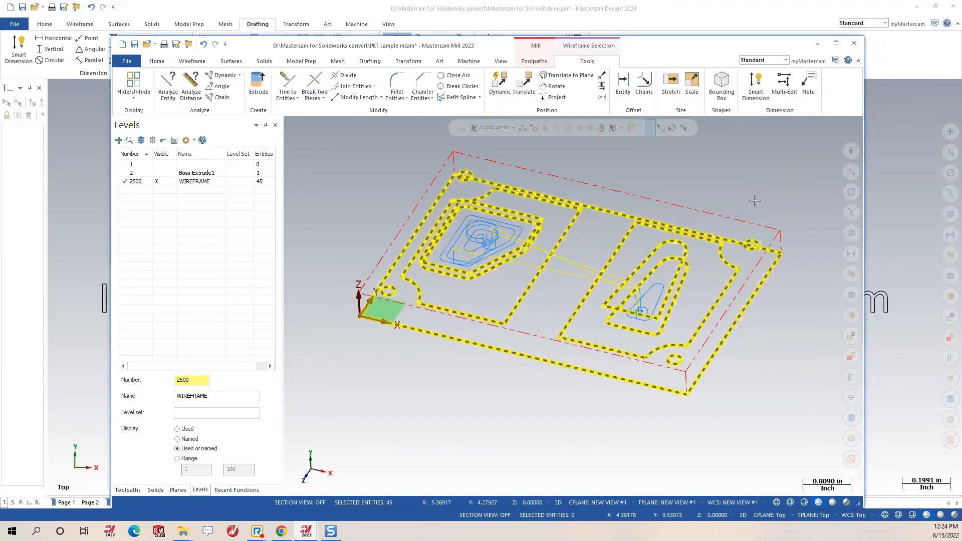
pyautogui.rightClick(750, 167)
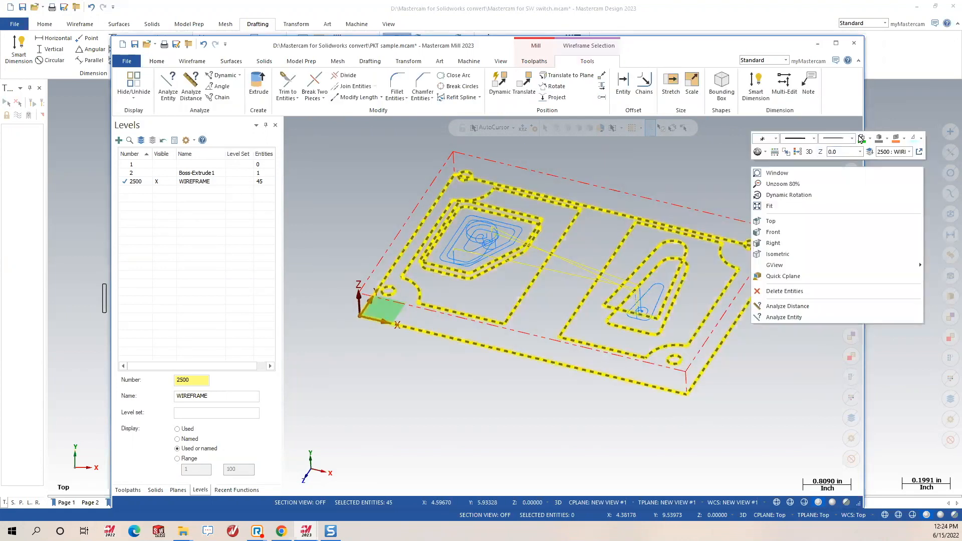
pyautogui.click(692, 155)
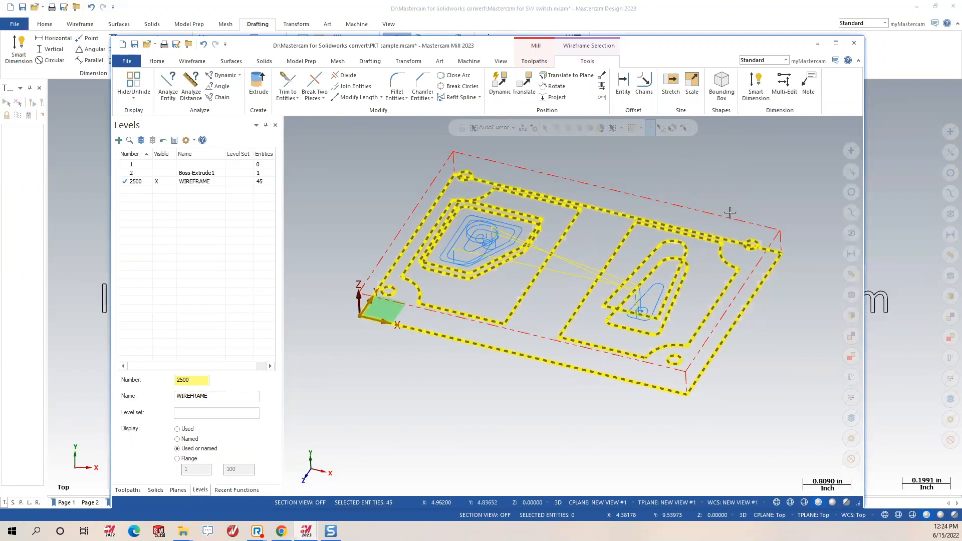
pyautogui.press('Escape')
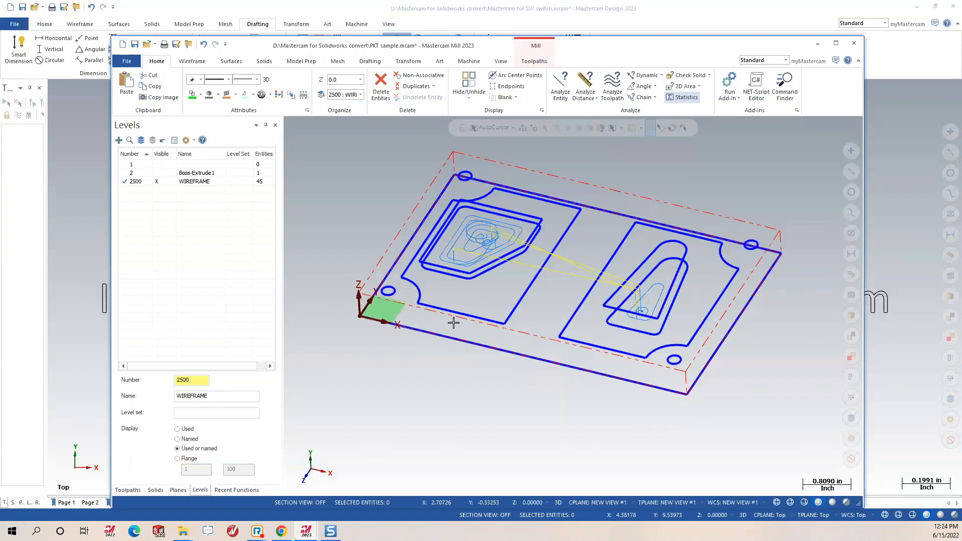
# Make Boss-Extrude1 active and visible, hide WIREFRAME level 2500, and return to the presentation.
pyautogui.click(128, 490)
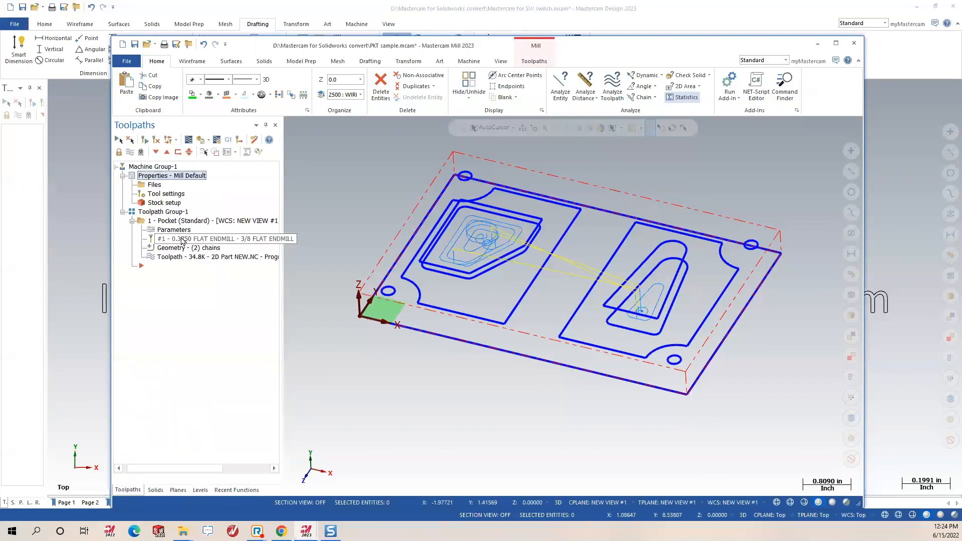
pyautogui.click(200, 490)
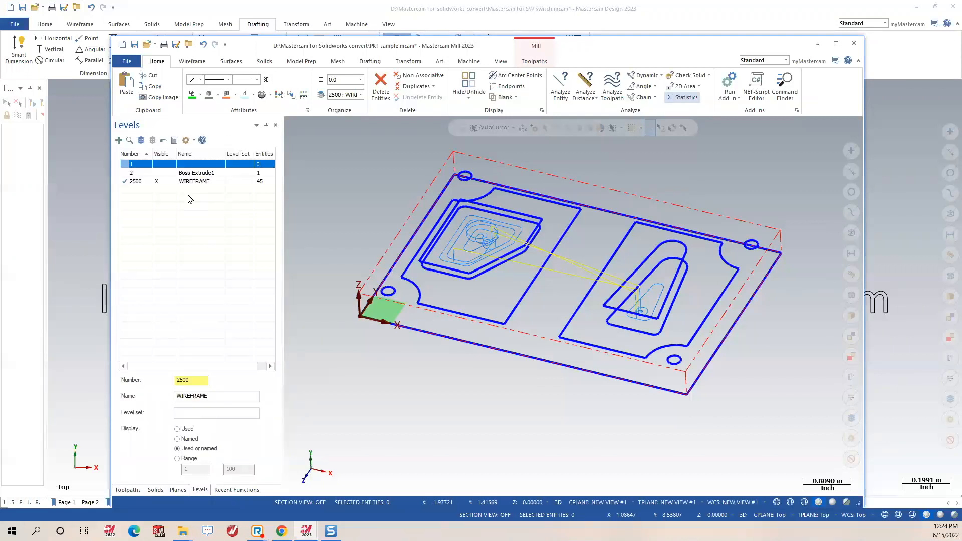
pyautogui.click(157, 173)
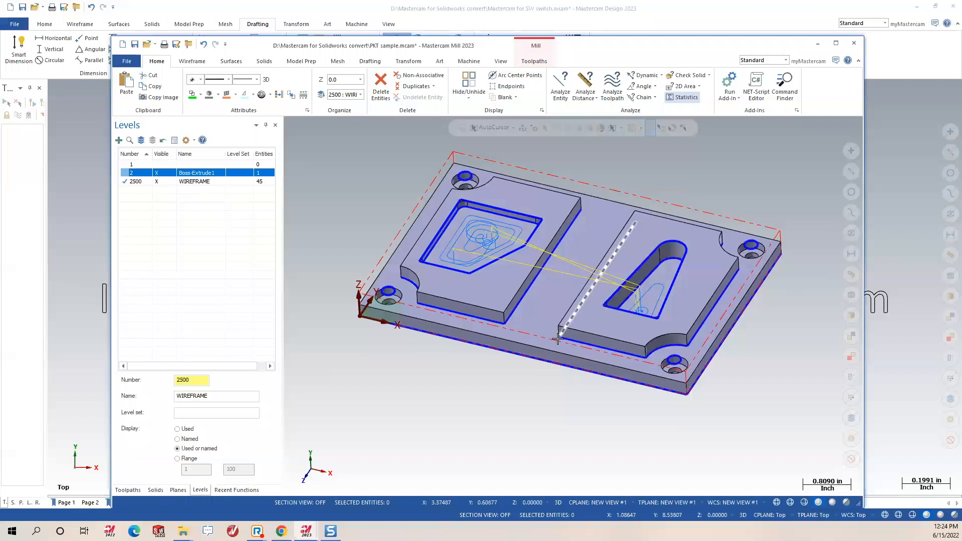
pyautogui.click(123, 173)
pyautogui.click(156, 181)
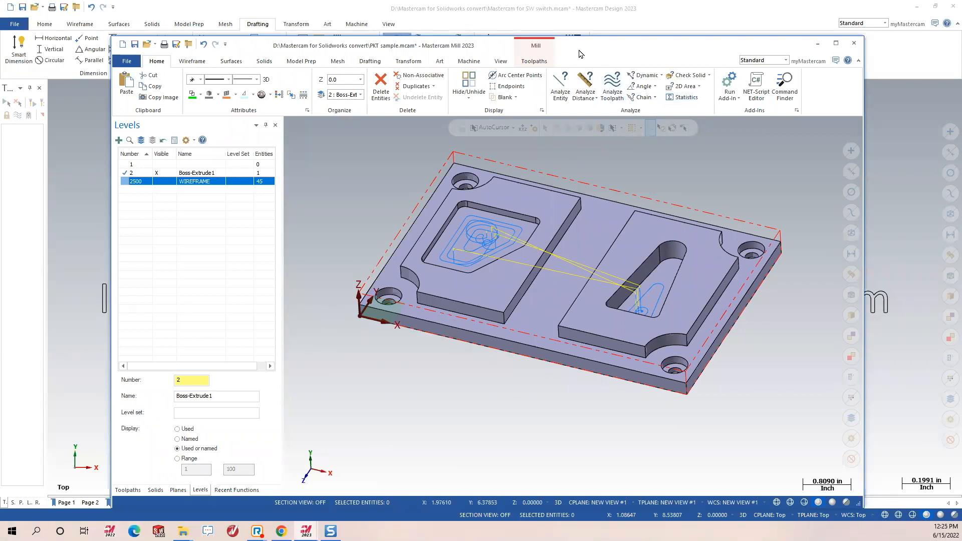
pyautogui.click(895, 197)
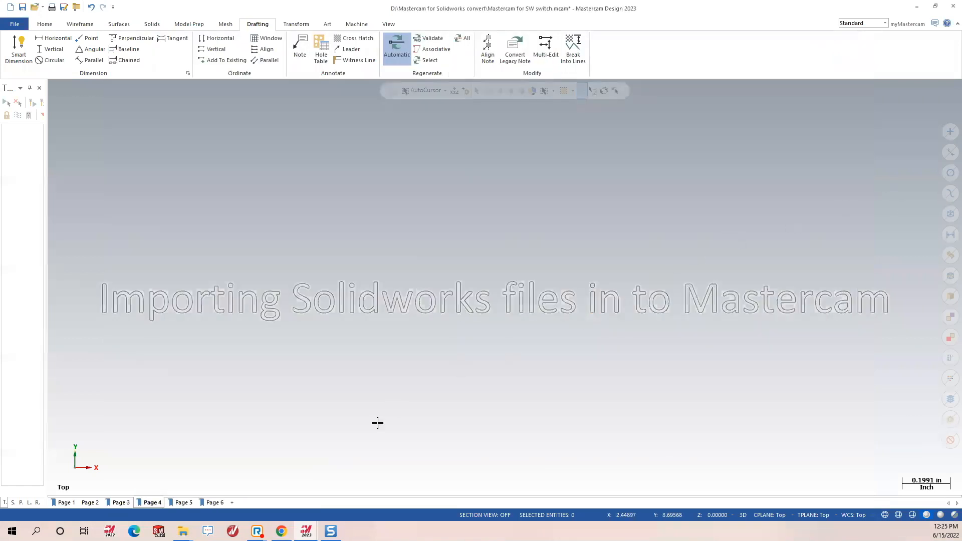
# Page past the Work Flow slide to Chaining – Solids vs Wireframe, then switch to the PKT sample window.
pyautogui.click(181, 502)
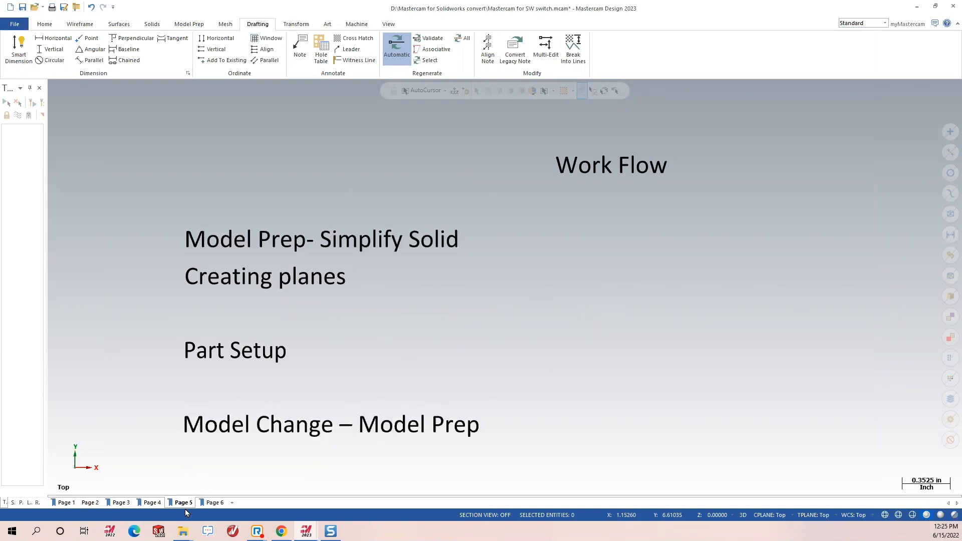
pyautogui.click(154, 503)
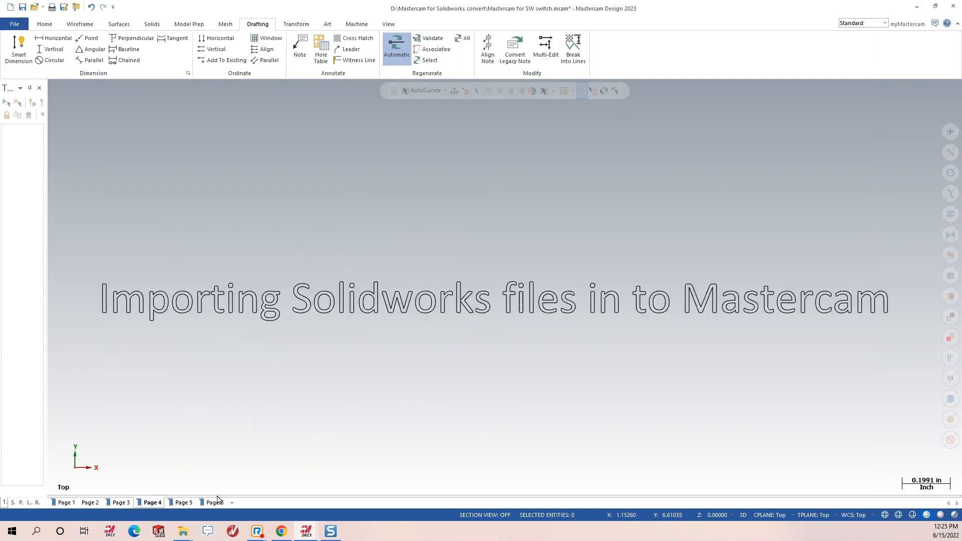
pyautogui.click(184, 503)
pyautogui.click(200, 503)
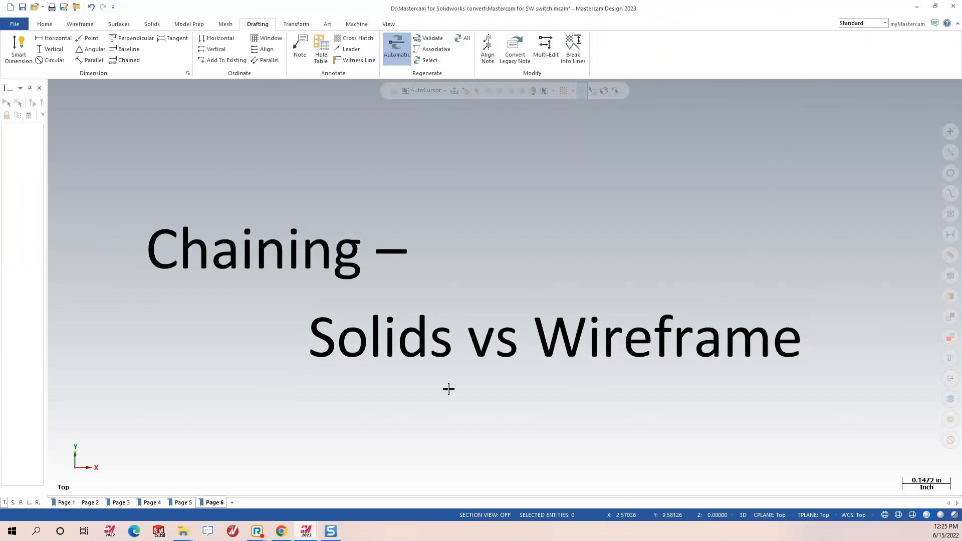
pyautogui.click(306, 531)
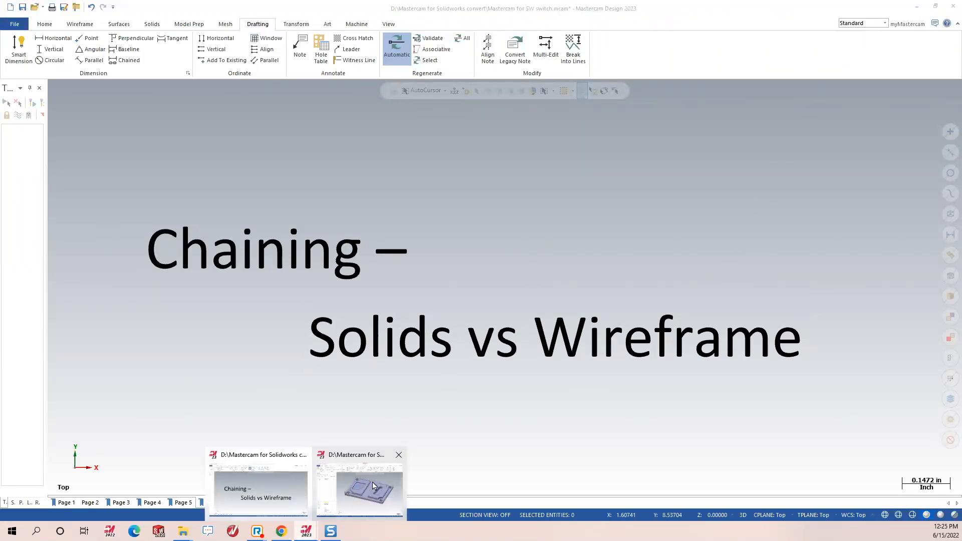
pyautogui.click(373, 486)
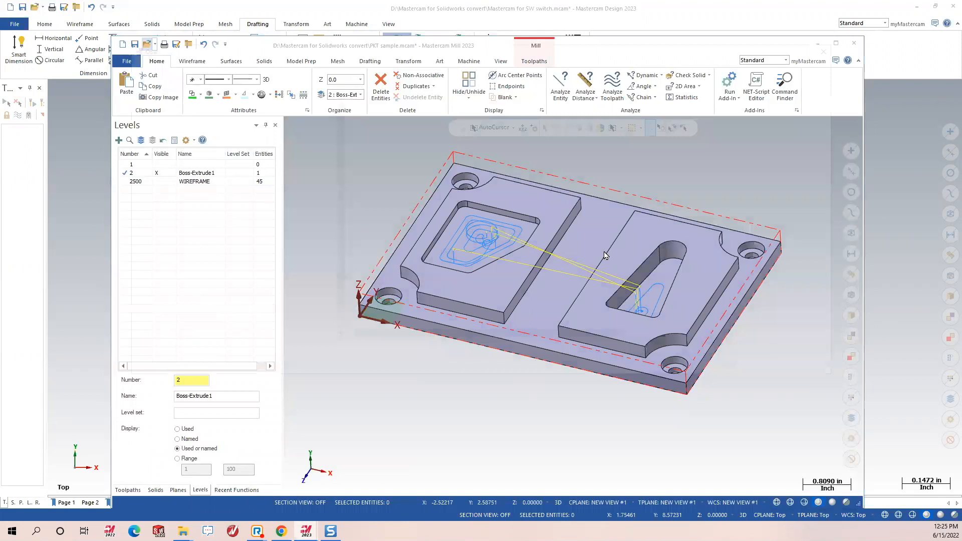
# Open the Advanced Pocket QTE part, discarding changes to the PKT sample part.
pyautogui.press('Return')
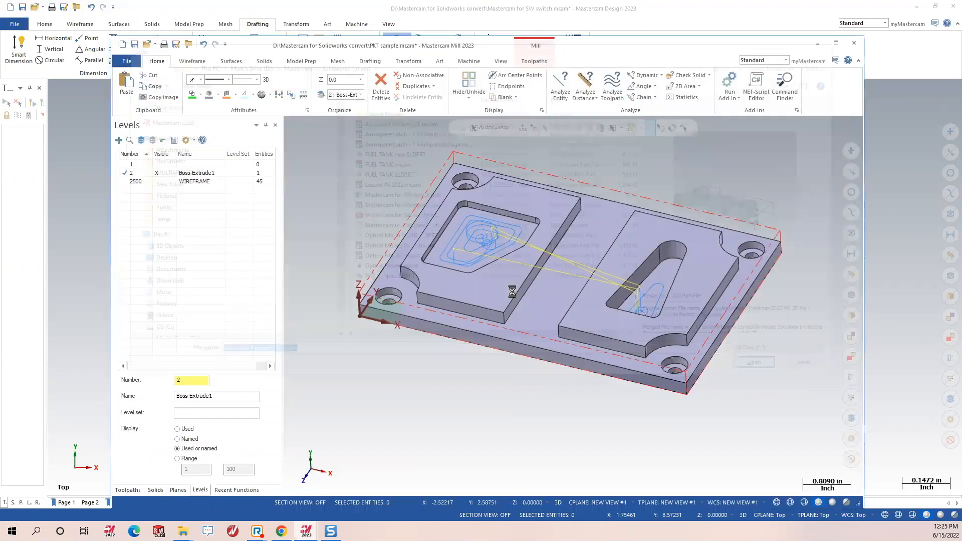
pyautogui.press('n')
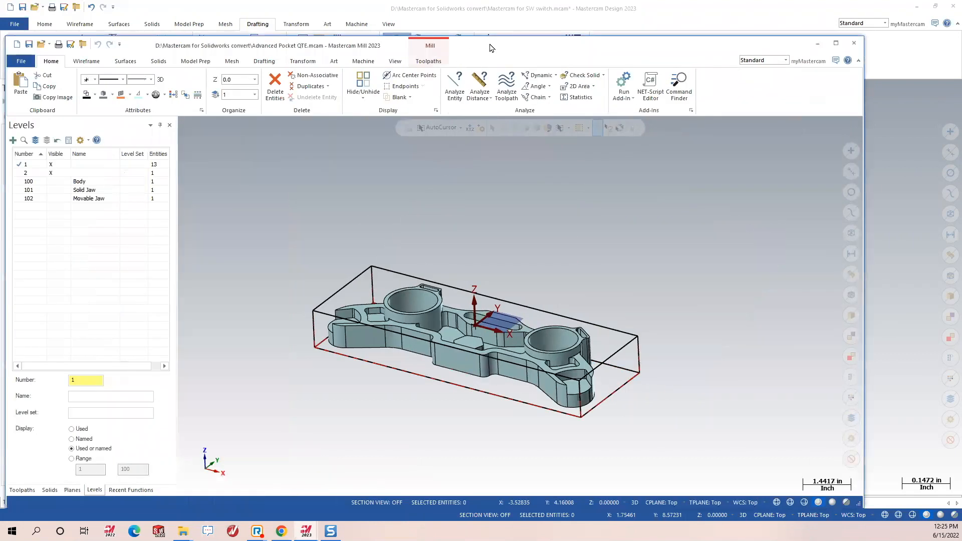
pyautogui.scroll(-2, 534, 293)
pyautogui.scroll(6, 446, 337)
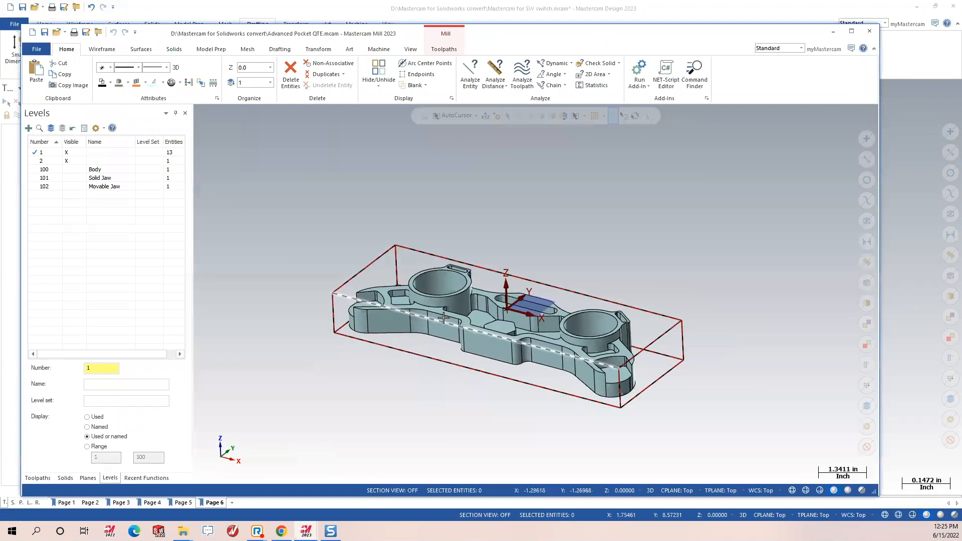
pyautogui.moveTo(507, 332); pyautogui.dragTo(496, 358, button='middle')
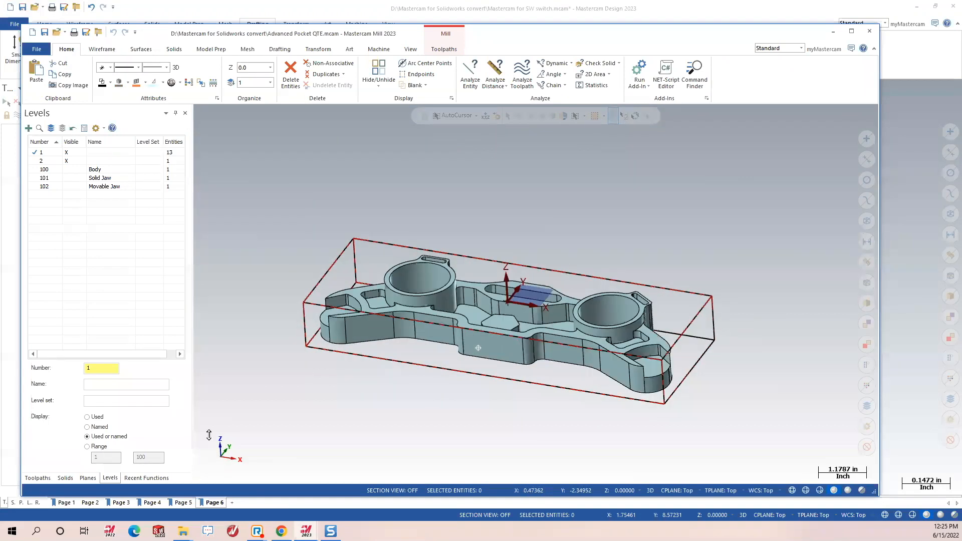
# Review the six existing toolpaths and start a new 2D Contour toolpath.
pyautogui.click(30, 477)
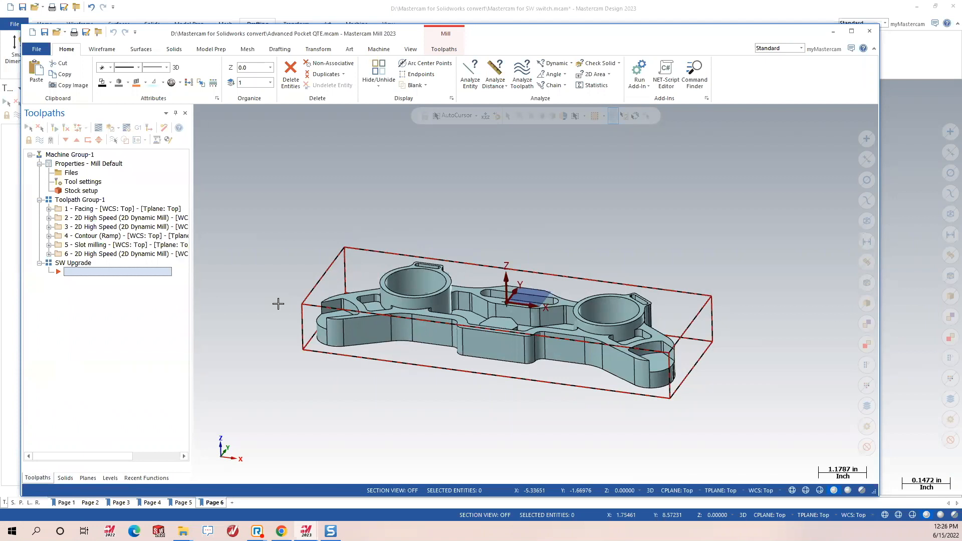
pyautogui.scroll(2, 541, 313)
pyautogui.moveTo(544, 314)
pyautogui.mouseDown(button='middle')
pyautogui.moveTo(543, 325)
pyautogui.moveTo(541, 304)
pyautogui.moveTo(542, 319)
pyautogui.mouseUp(button='middle')
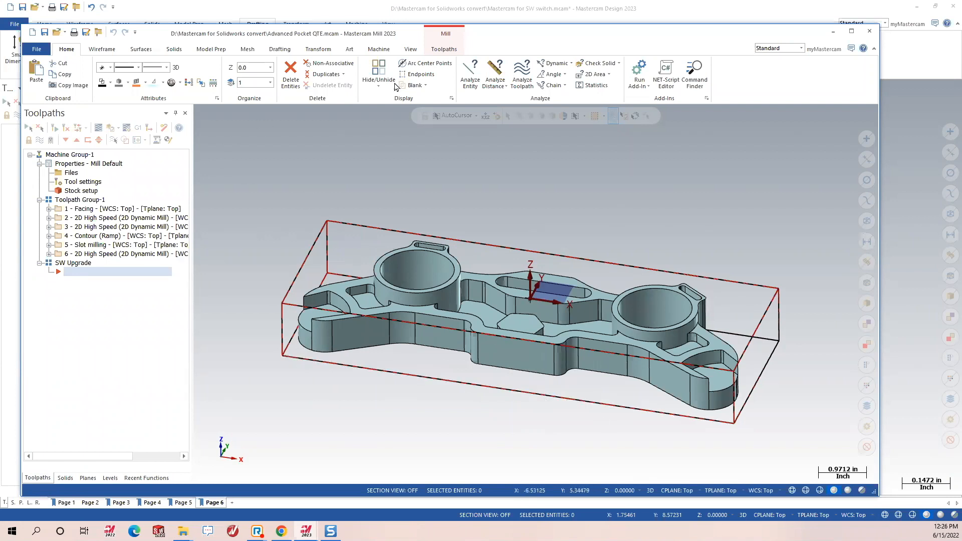
pyautogui.click(444, 50)
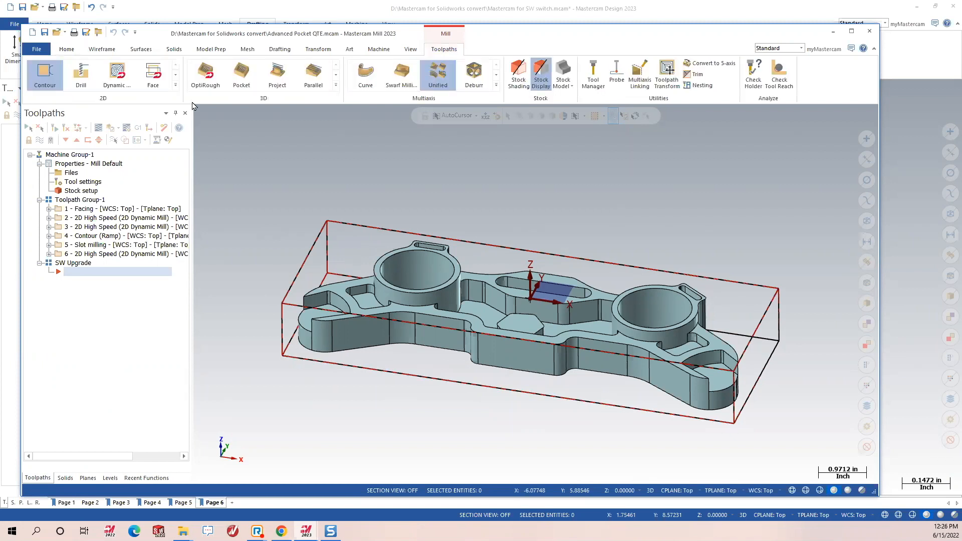
pyautogui.click(45, 74)
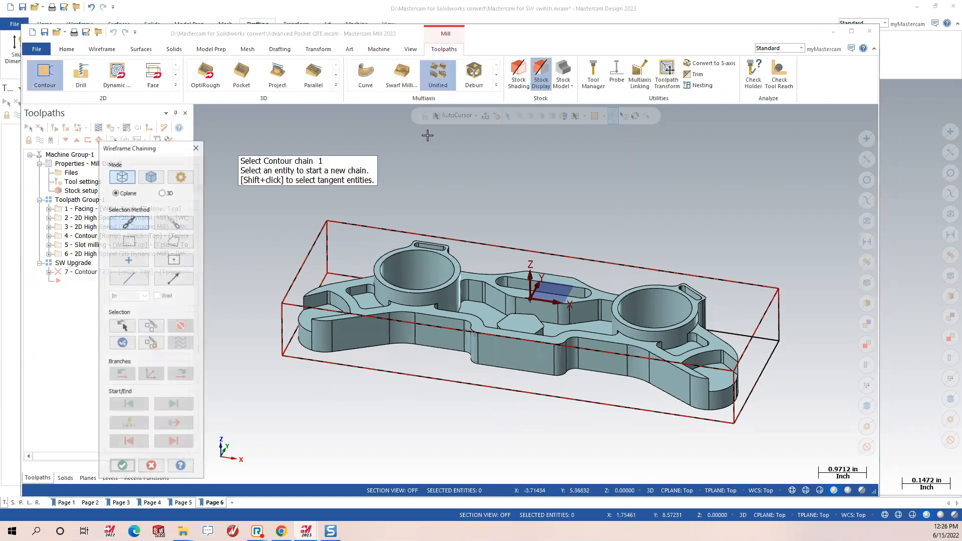
# Switch contour chaining from Wireframe to Solid mode, moving the dialog and hint prompt aside.
pyautogui.moveTo(145, 144); pyautogui.dragTo(127, 77)
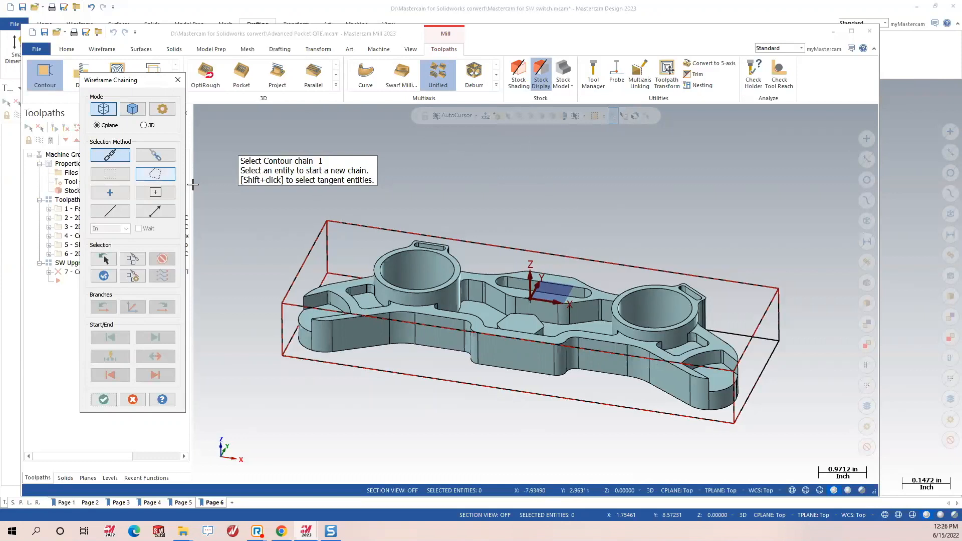
pyautogui.click(132, 111)
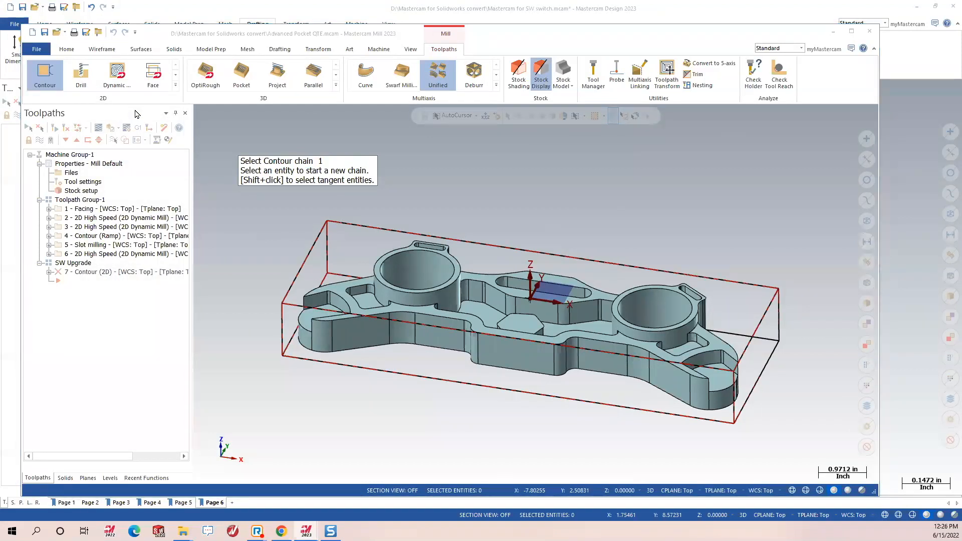
pyautogui.moveTo(307, 199); pyautogui.dragTo(281, 137)
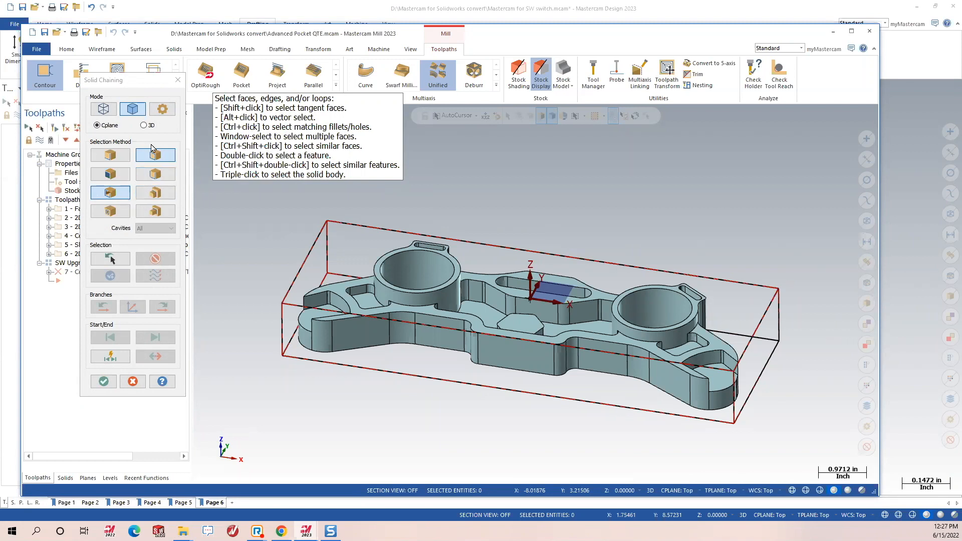
# Using outer shared edges selection, chain the end pocket floor edge and its surrounding loop.
pyautogui.click(151, 196)
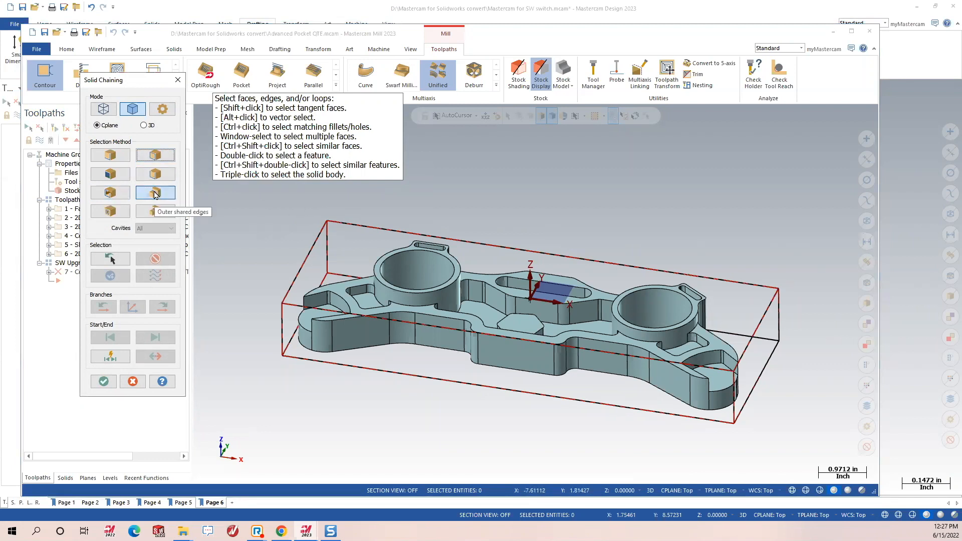
pyautogui.scroll(4, 749, 403)
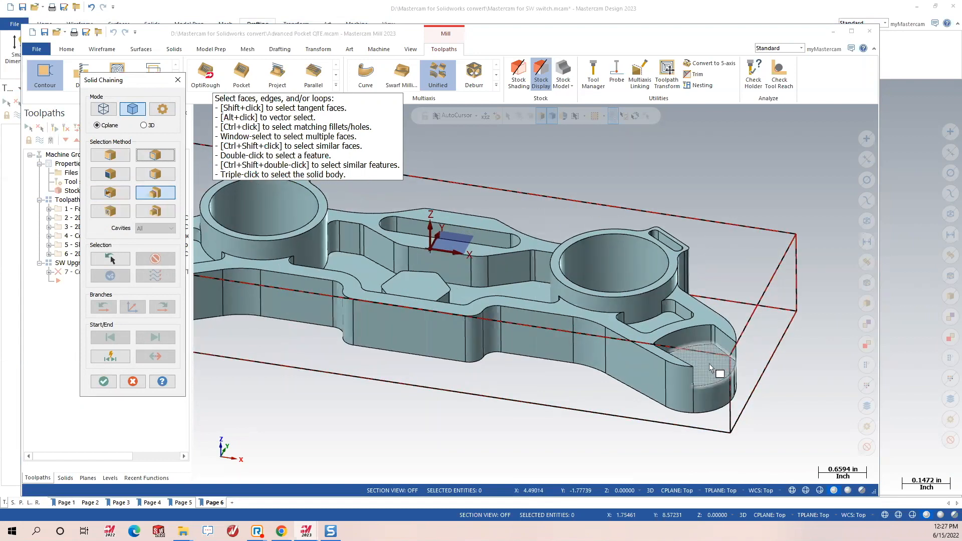
pyautogui.click(710, 365)
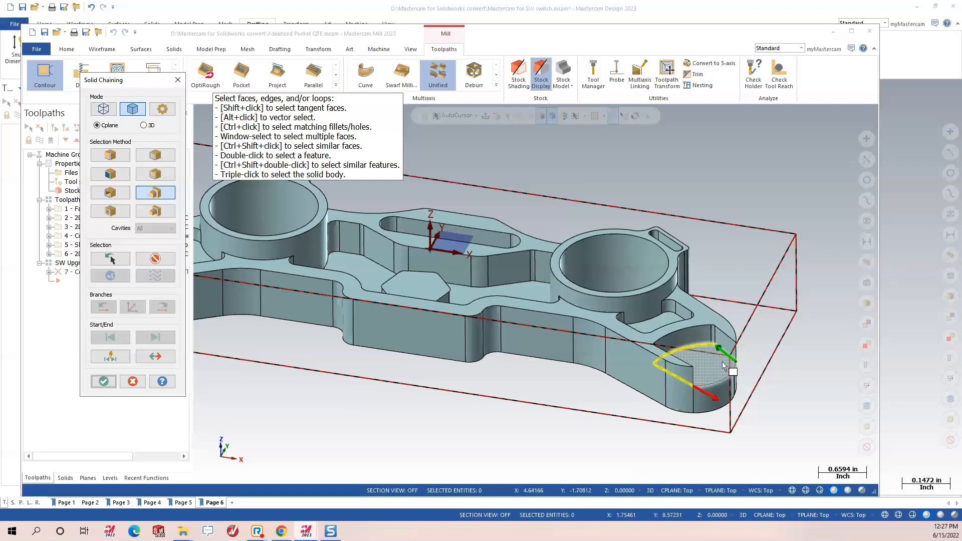
pyautogui.scroll(5, 723, 364)
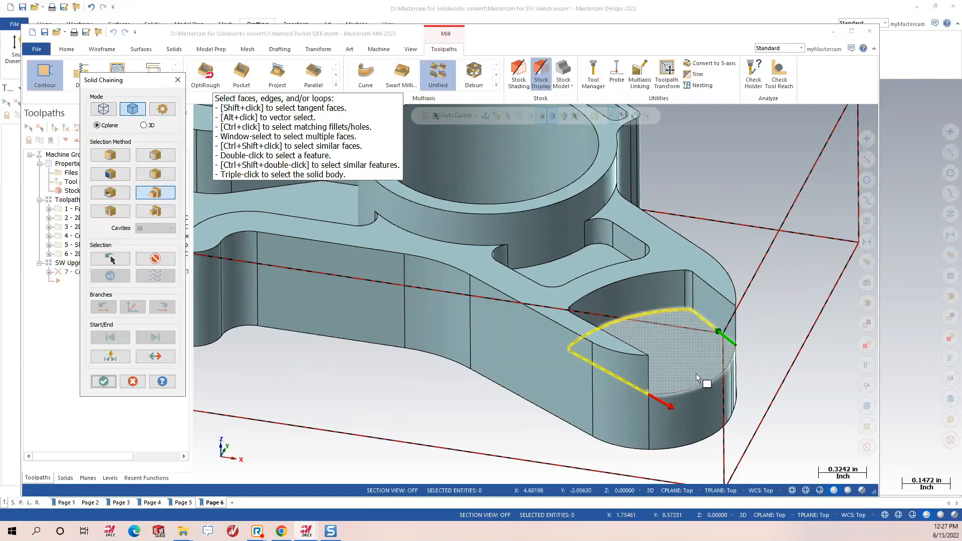
pyautogui.scroll(-4, 751, 377)
pyautogui.scroll(-4, 757, 384)
pyautogui.moveTo(754, 382); pyautogui.dragTo(524, 353, button='middle')
pyautogui.scroll(4, 362, 352)
pyautogui.scroll(1, 414, 360)
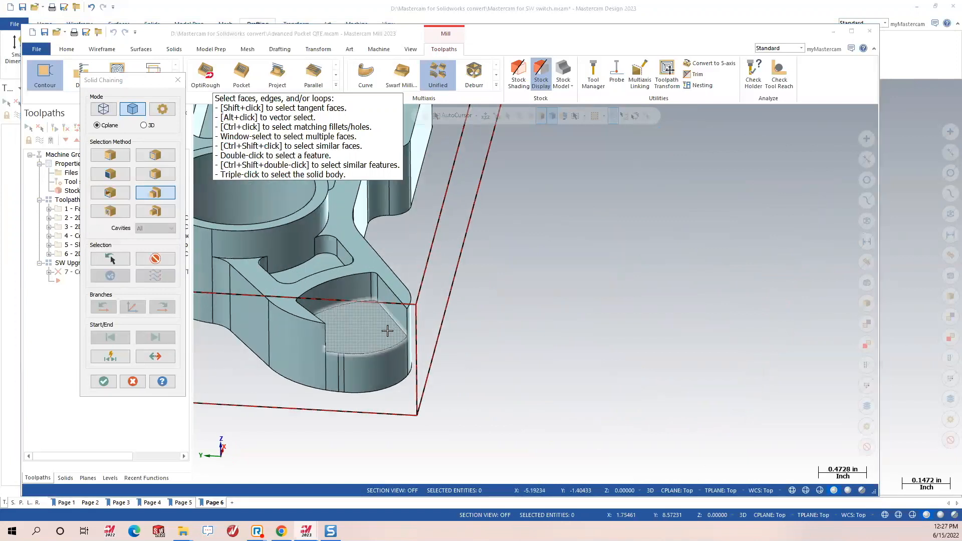
pyautogui.click(386, 332)
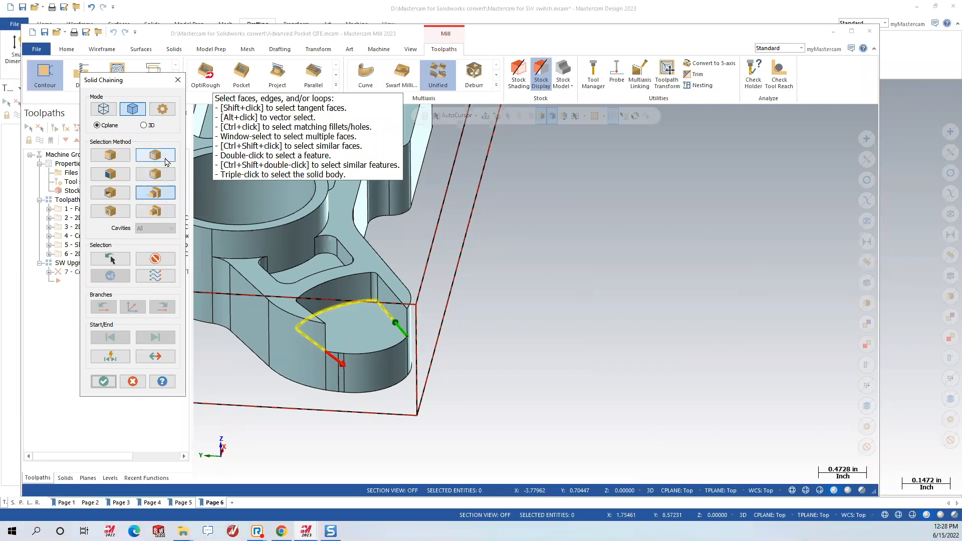
# Try different solid selection methods in Solid Chaining.
pyautogui.click(114, 174)
pyautogui.scroll(1, 251, 243)
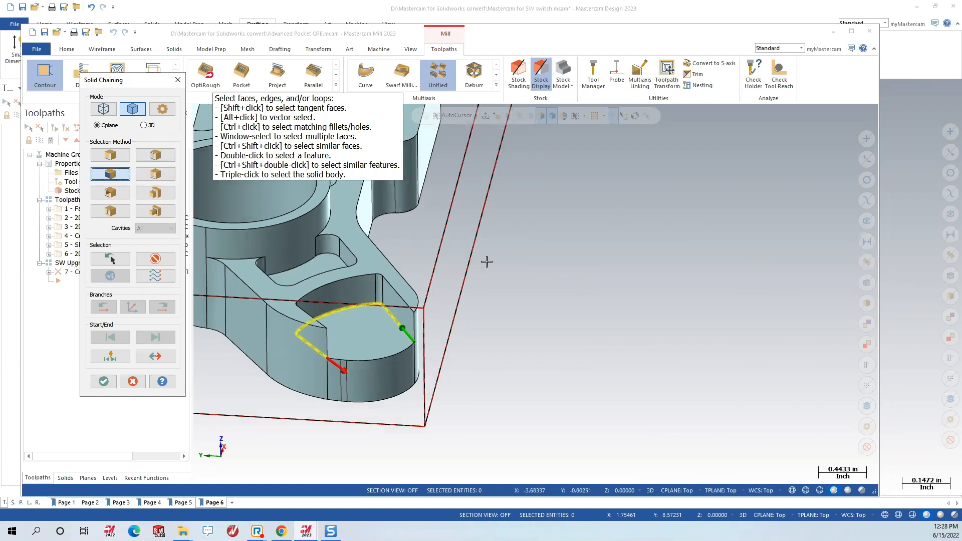
pyautogui.scroll(-7, 601, 264)
pyautogui.scroll(5, 466, 280)
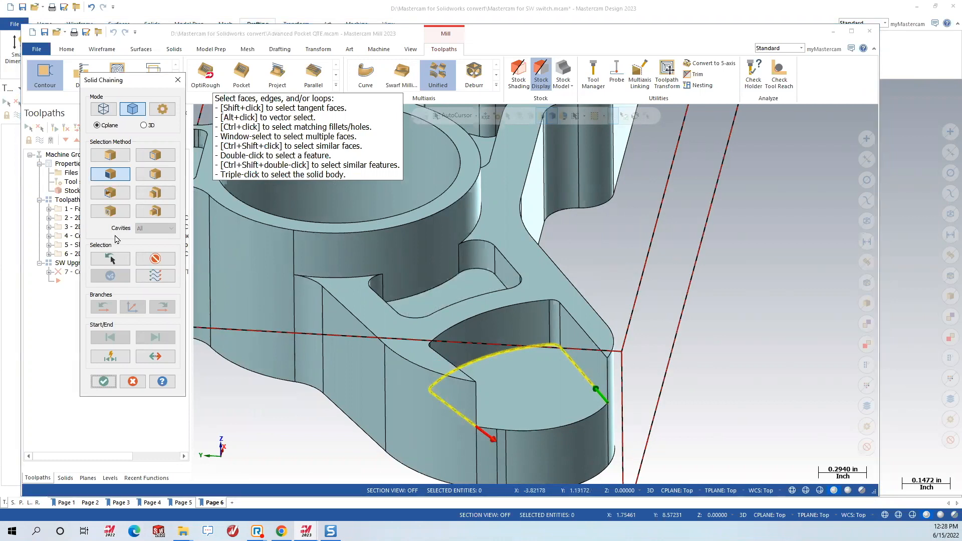
pyautogui.click(115, 175)
# Replace the unwanted small pocket chain with the near end pocket's outline and upper loop.
pyautogui.click(454, 289)
pyautogui.moveTo(483, 307); pyautogui.dragTo(507, 321, button='middle')
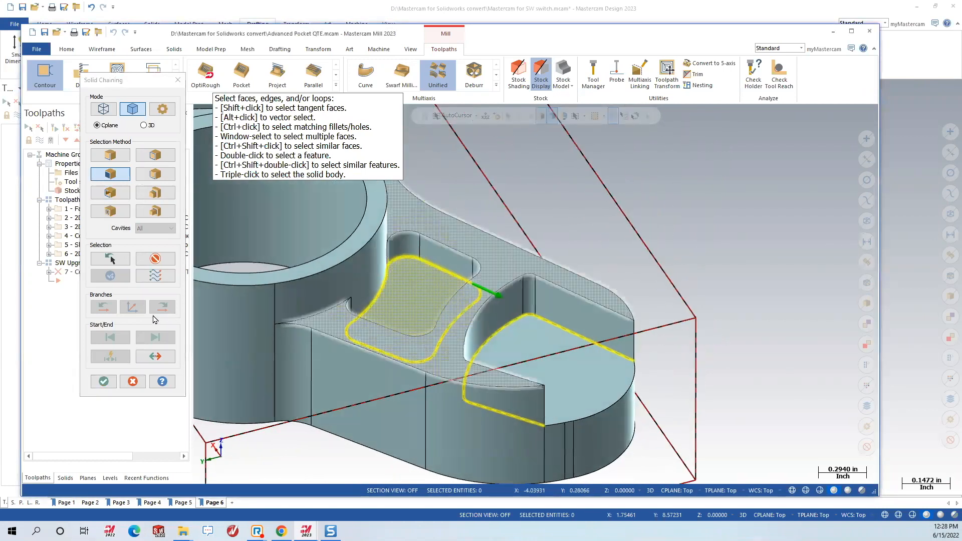
pyautogui.click(157, 258)
pyautogui.click(156, 156)
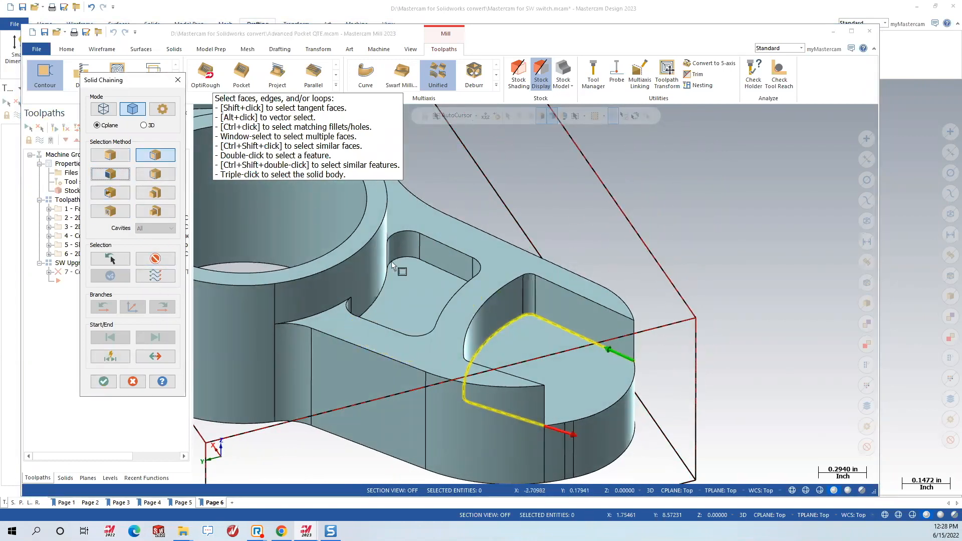
pyautogui.click(390, 282)
pyautogui.moveTo(390, 282); pyautogui.dragTo(426, 260, button='middle')
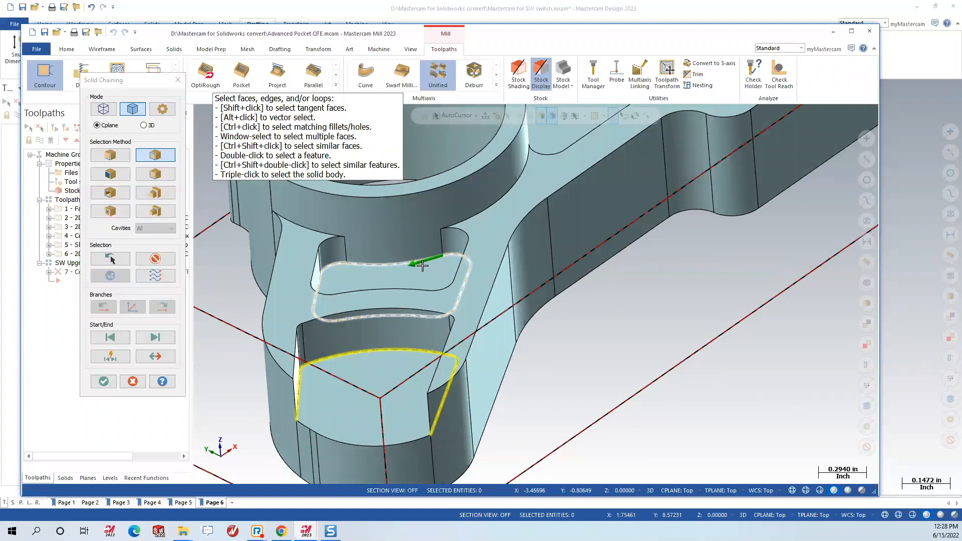
pyautogui.click(428, 258)
# Chain the floor loop of the far end pocket by the lug.
pyautogui.scroll(-5, 428, 257)
pyautogui.scroll(-1, 411, 441)
pyautogui.moveTo(662, 232); pyautogui.dragTo(443, 303, button='middle')
pyautogui.scroll(5, 731, 194)
pyautogui.scroll(4, 685, 206)
pyautogui.moveTo(629, 262); pyautogui.dragTo(549, 300, button='middle')
pyautogui.click(580, 279)
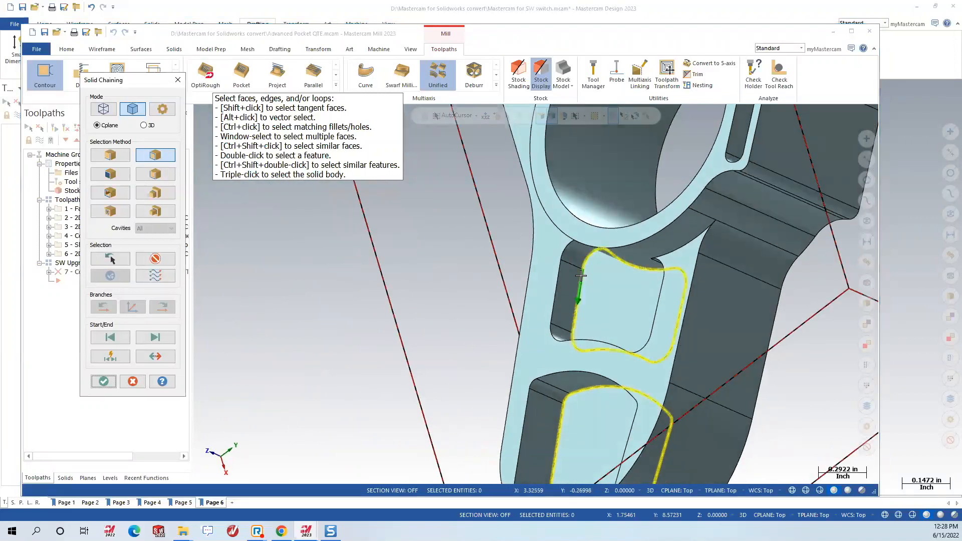
# Check both chained end pockets and accept them to open the Contour parameters.
pyautogui.moveTo(538, 333); pyautogui.dragTo(694, 283, button='middle')
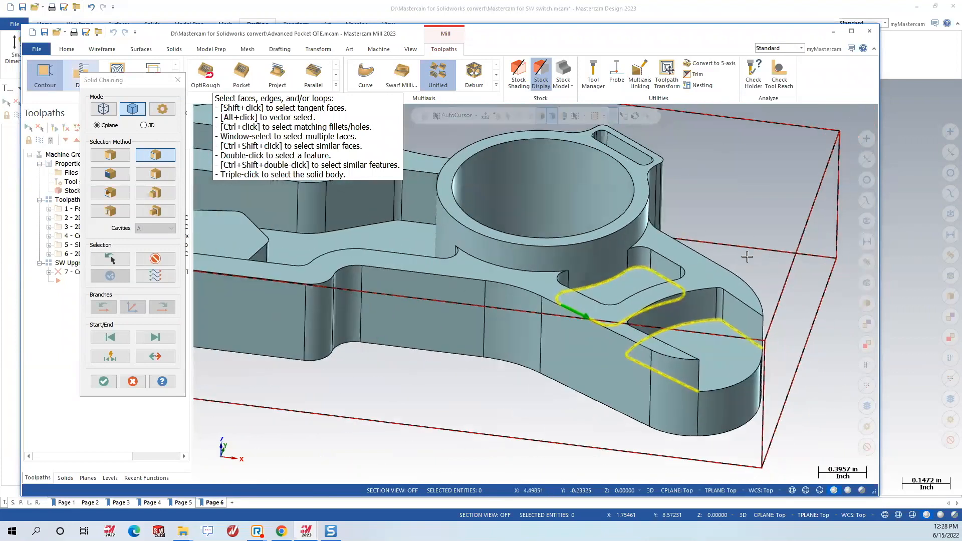
pyautogui.scroll(-4, 680, 319)
pyautogui.scroll(-3, 680, 319)
pyautogui.moveTo(537, 275)
pyautogui.mouseDown(button='middle')
pyautogui.moveTo(513, 279)
pyautogui.moveTo(545, 284)
pyautogui.moveTo(538, 304)
pyautogui.mouseUp(button='middle')
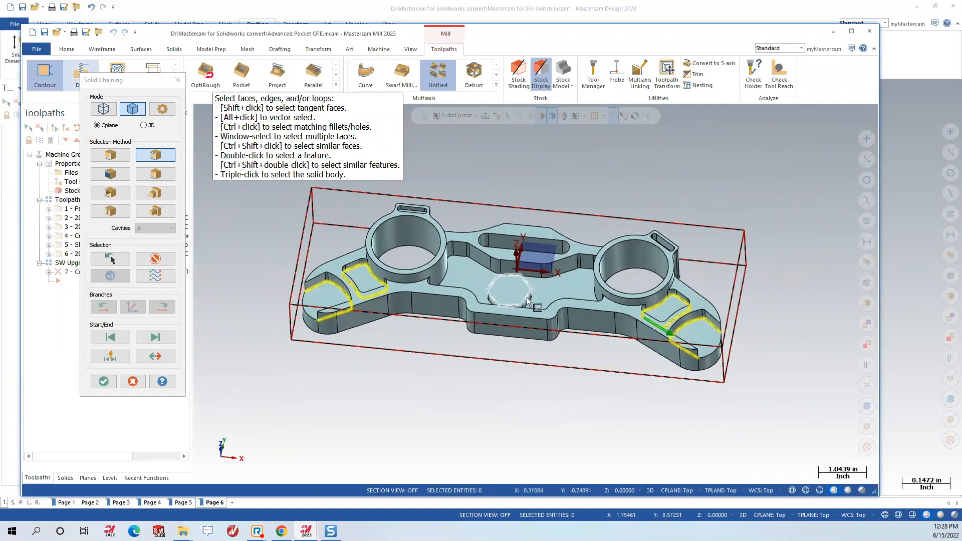
pyautogui.click(101, 383)
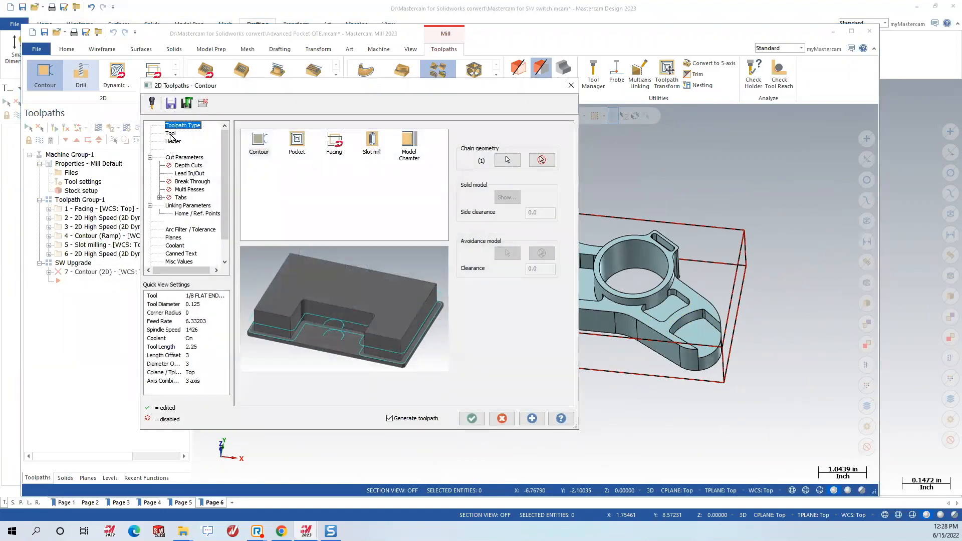
# Assign the 3/16 flat endmill from the tool library as tool 5, then show the Lead In/Out settings.
pyautogui.click(171, 133)
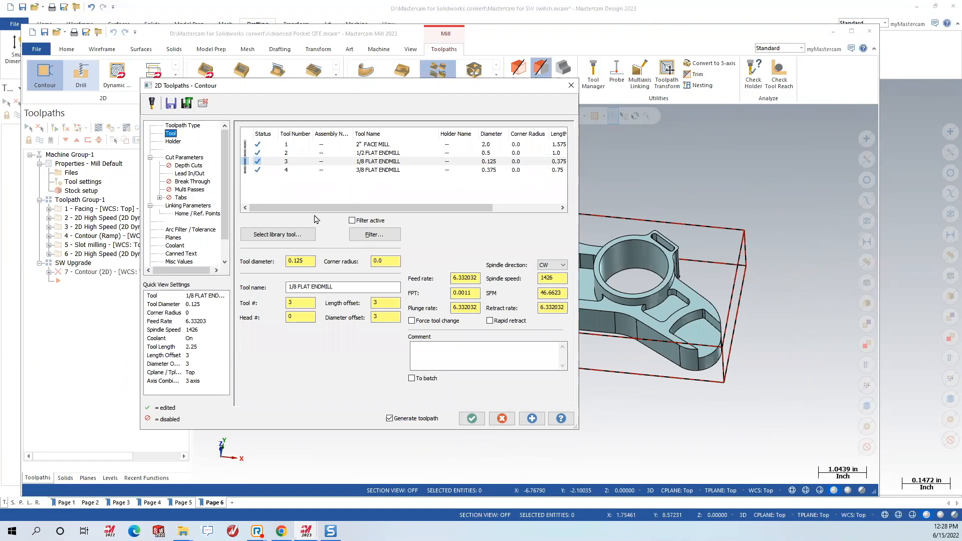
pyautogui.click(280, 234)
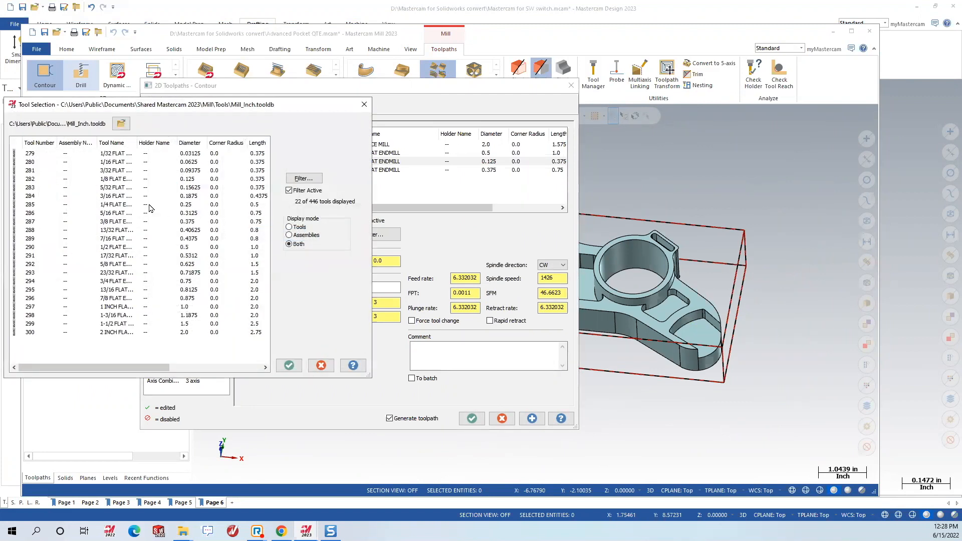
pyautogui.click(111, 196)
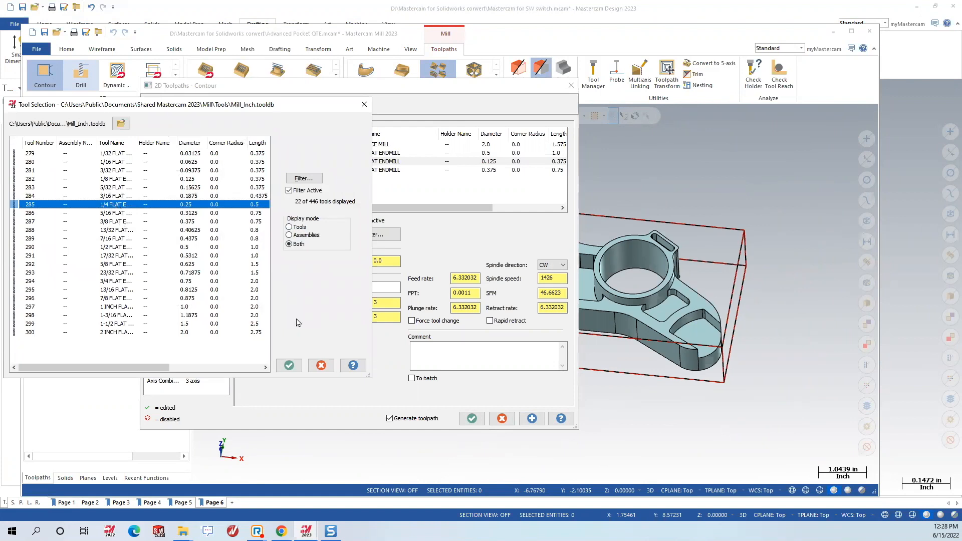
pyautogui.click(291, 364)
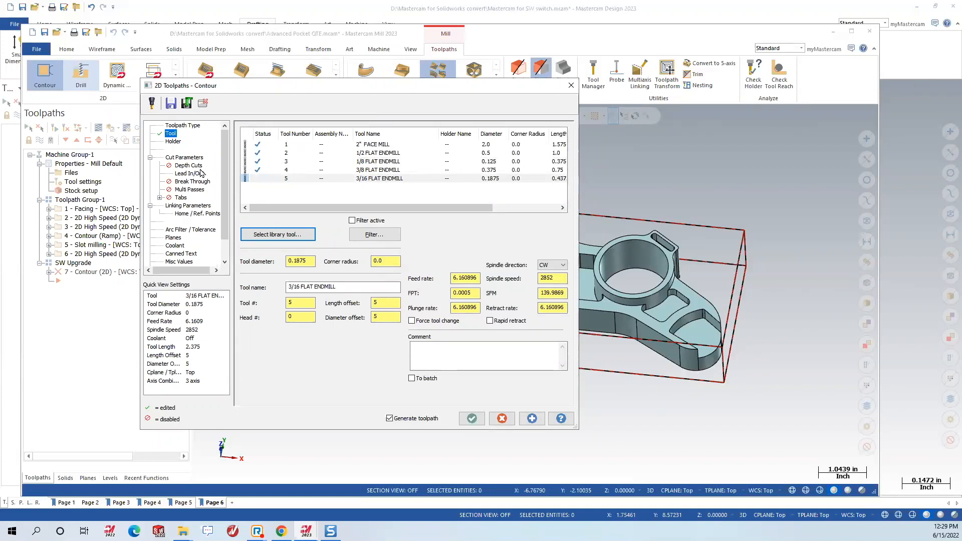
pyautogui.click(181, 164)
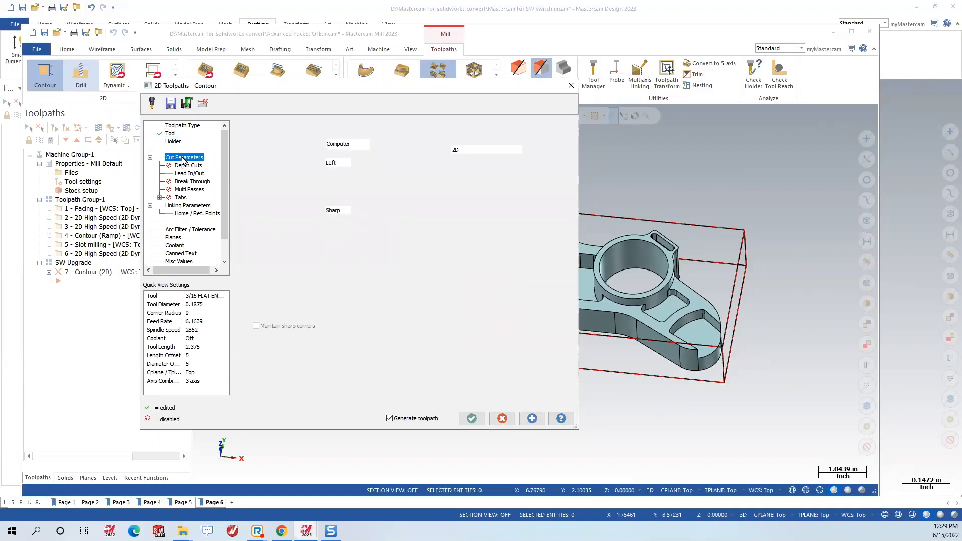
pyautogui.click(189, 174)
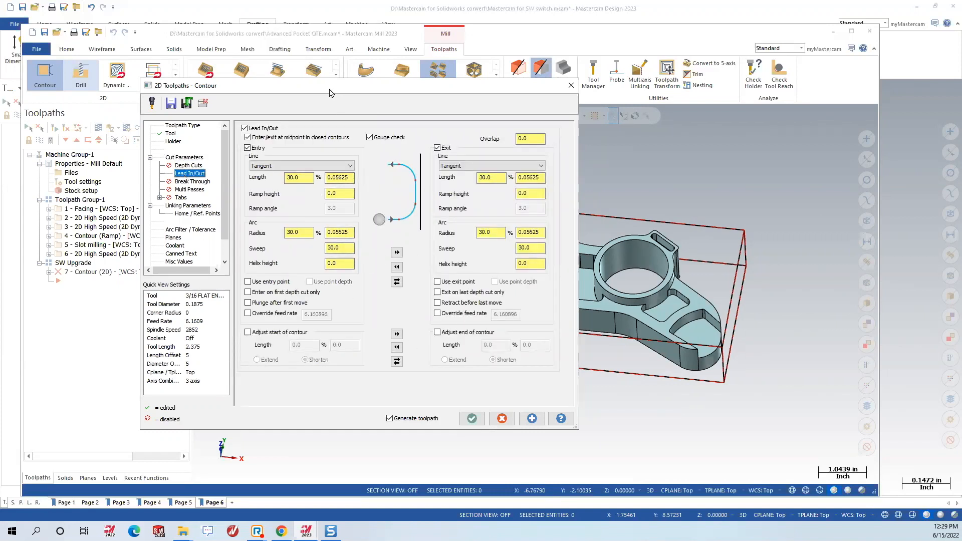
# Check the linking parameter heights and preview the contour toolpath, orbiting to inspect it.
pyautogui.moveTo(329, 92); pyautogui.dragTo(207, 54)
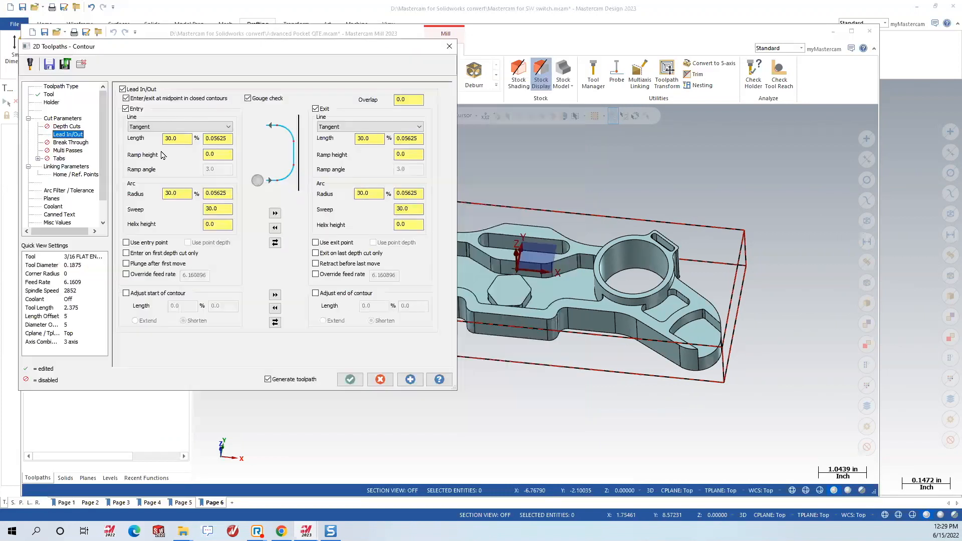
pyautogui.click(71, 167)
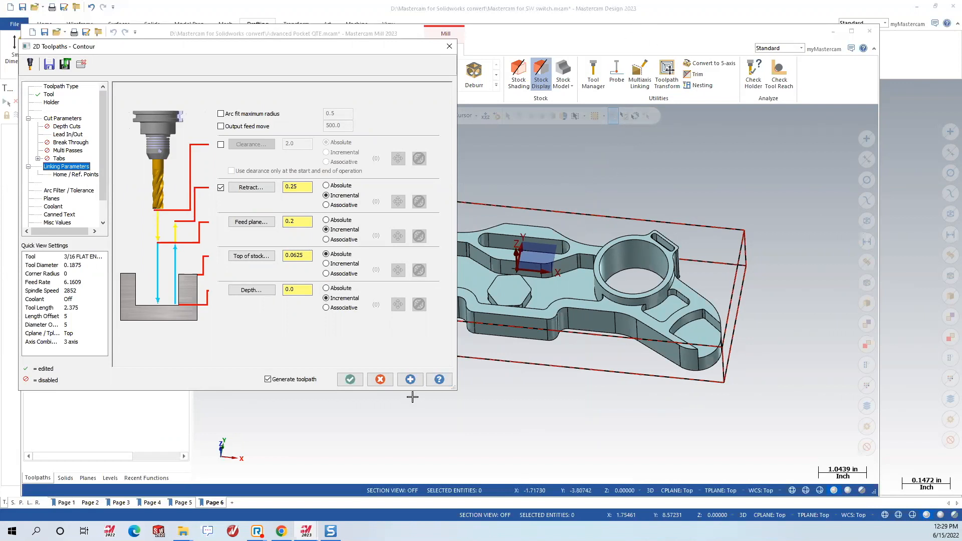
pyautogui.click(410, 379)
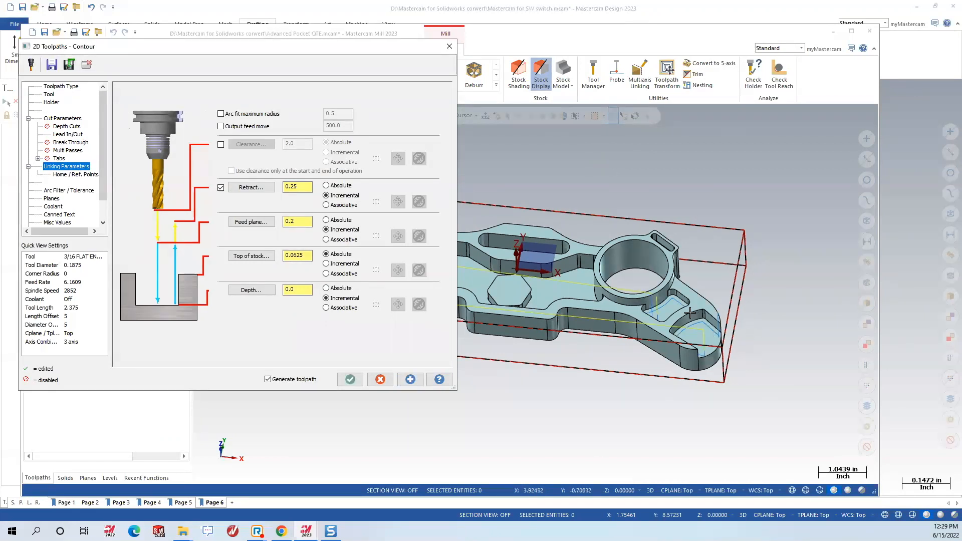
pyautogui.scroll(4, 690, 313)
pyautogui.moveTo(683, 317); pyautogui.dragTo(704, 387, button='middle')
pyautogui.scroll(2, 704, 387)
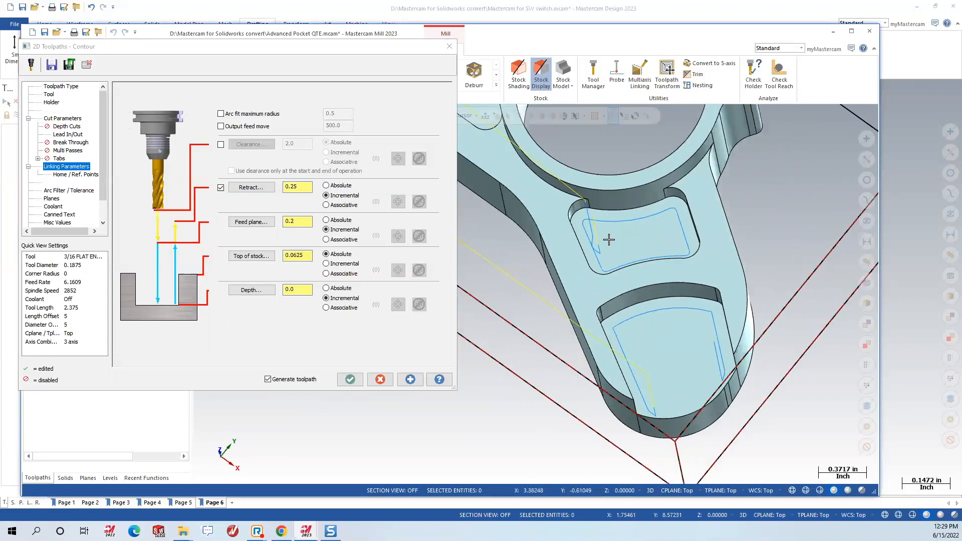
pyautogui.scroll(-5, 806, 321)
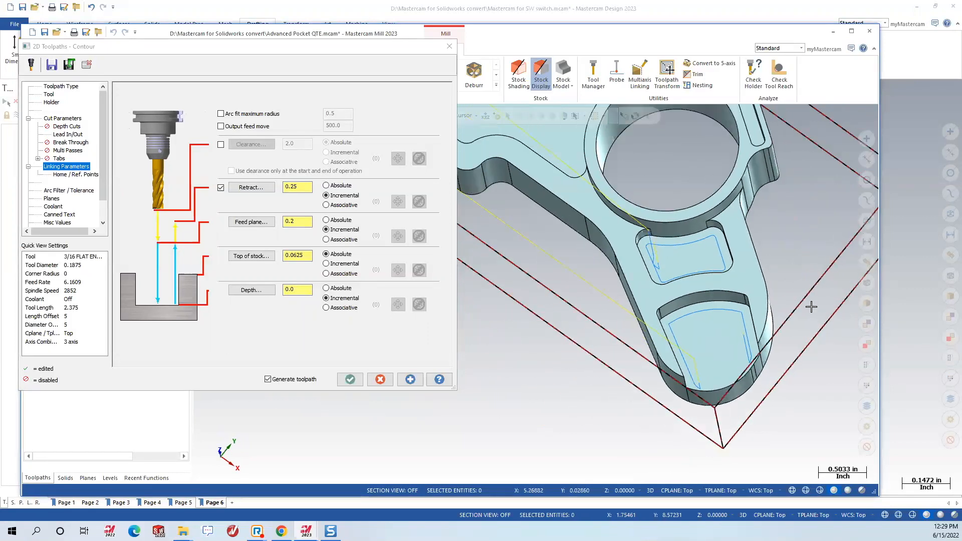
pyautogui.scroll(5, 694, 204)
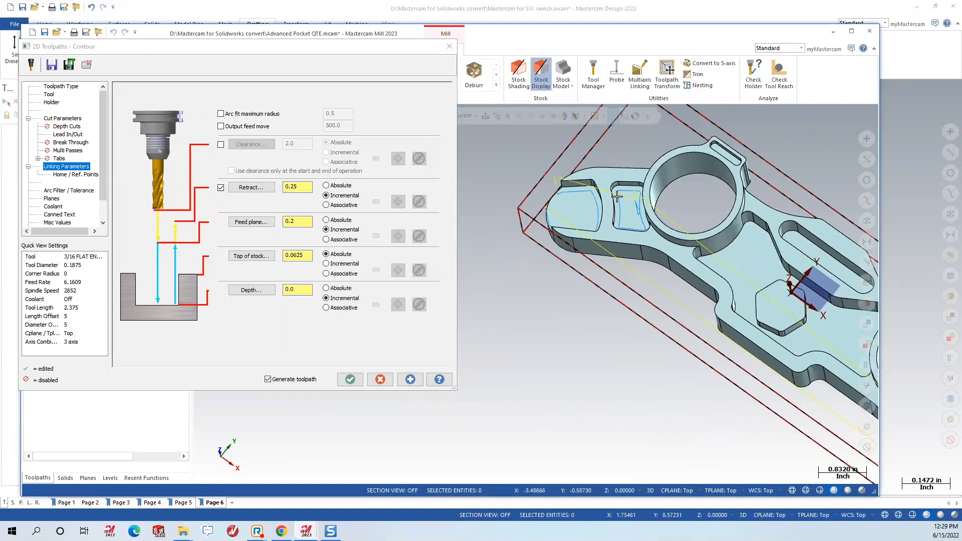
pyautogui.moveTo(694, 204); pyautogui.dragTo(656, 274, button='middle')
pyautogui.scroll(-10, 576, 343)
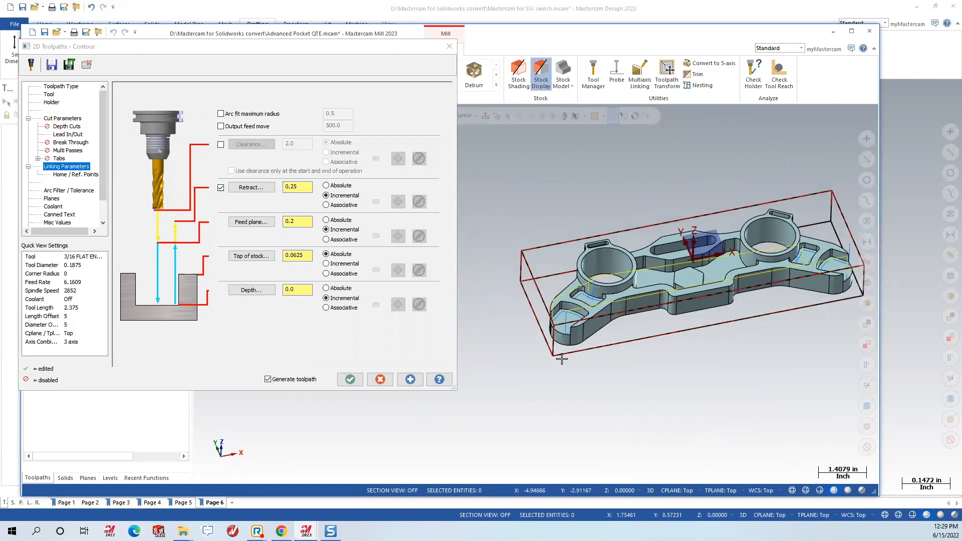
pyautogui.scroll(2, 752, 258)
pyautogui.moveTo(701, 264); pyautogui.dragTo(577, 302, button='middle')
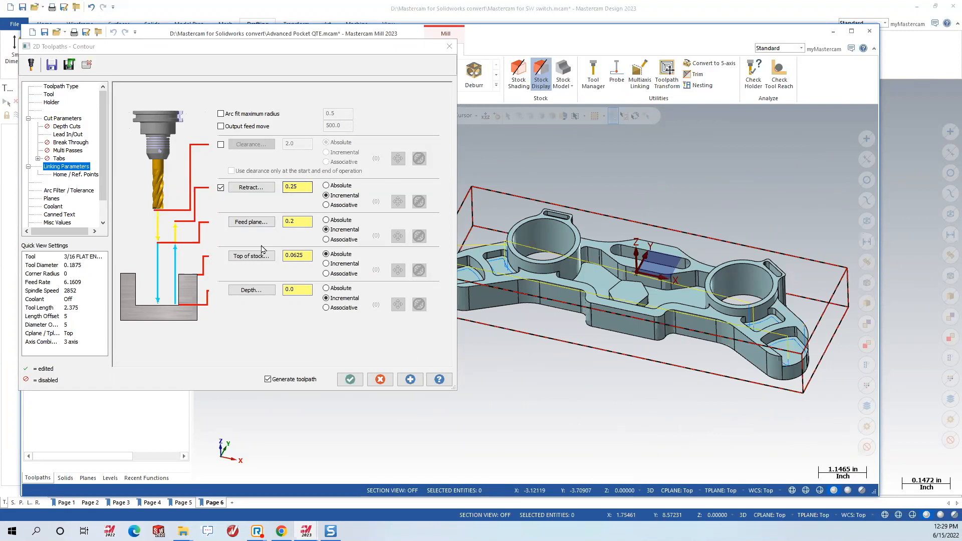
# Accept contour operation 7 and hide its toolpath display.
pyautogui.click(350, 380)
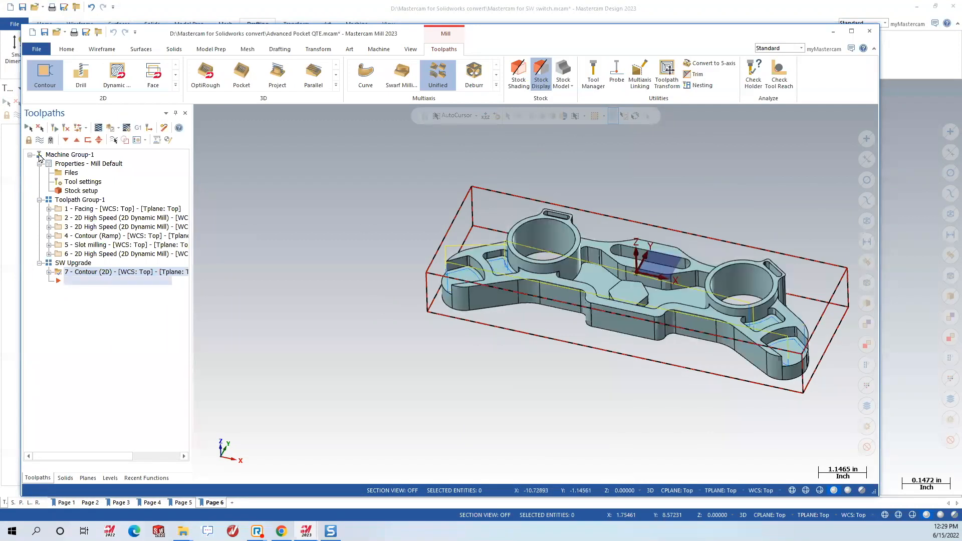
pyautogui.click(40, 141)
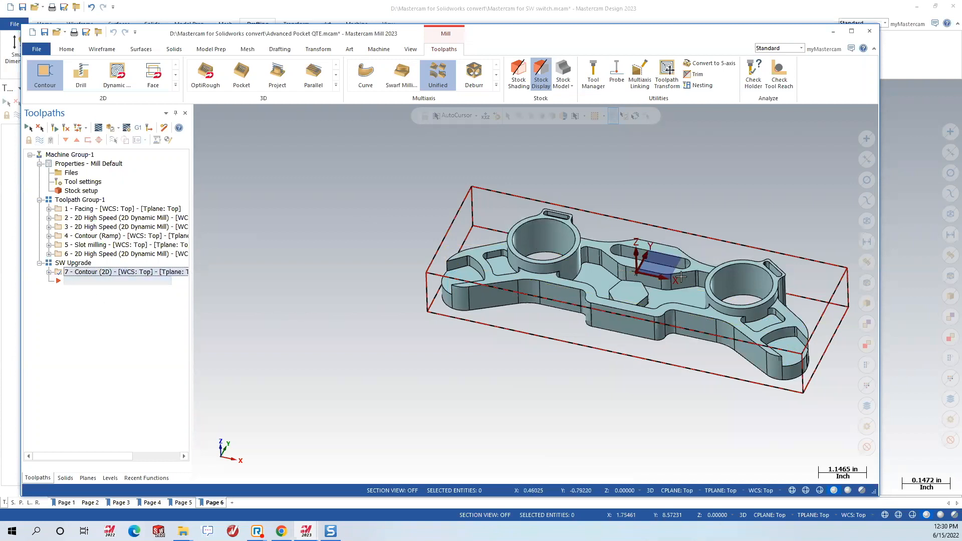
pyautogui.scroll(3, 812, 277)
pyautogui.moveTo(635, 270); pyautogui.dragTo(654, 263, button='middle')
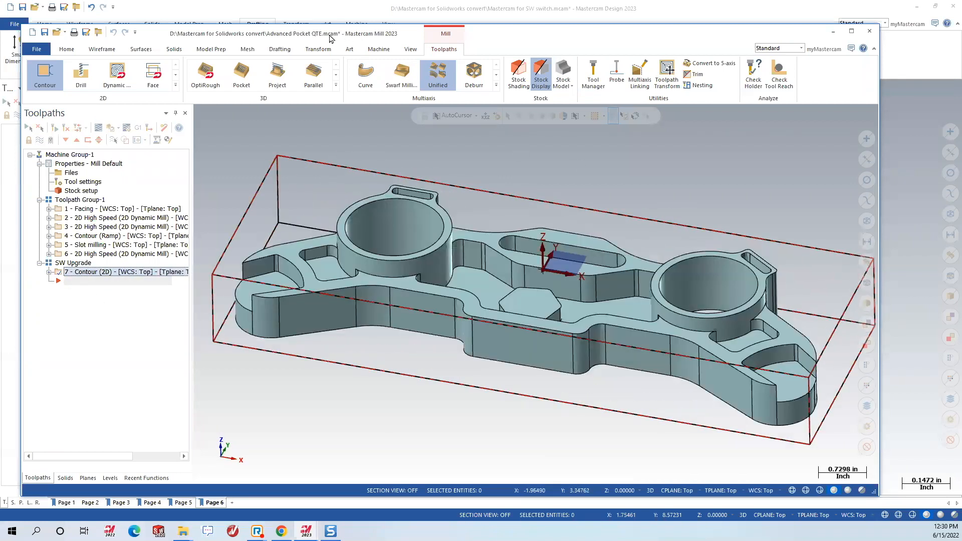
# Start a Dynamic Mill toolpath and chain the part's top outline as the avoidance region.
pyautogui.click(117, 75)
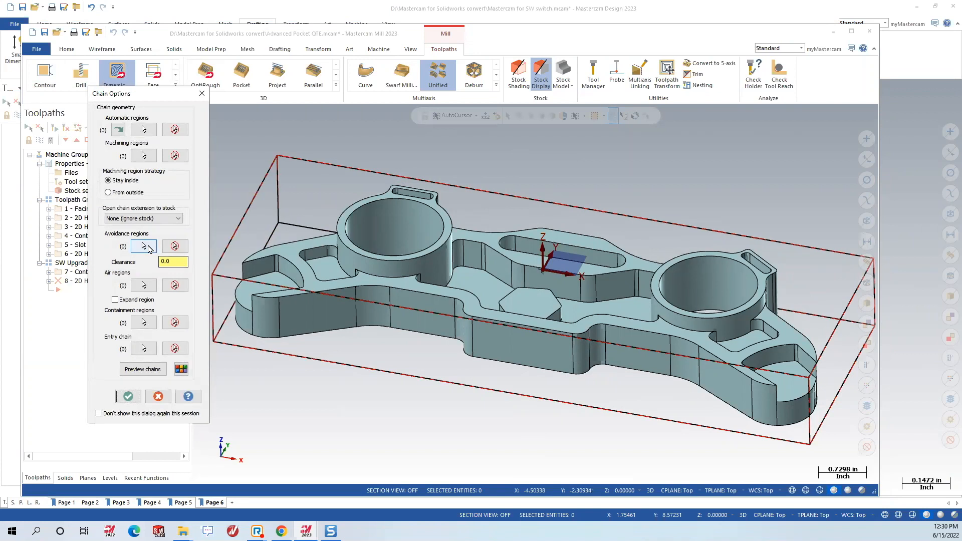
pyautogui.click(143, 246)
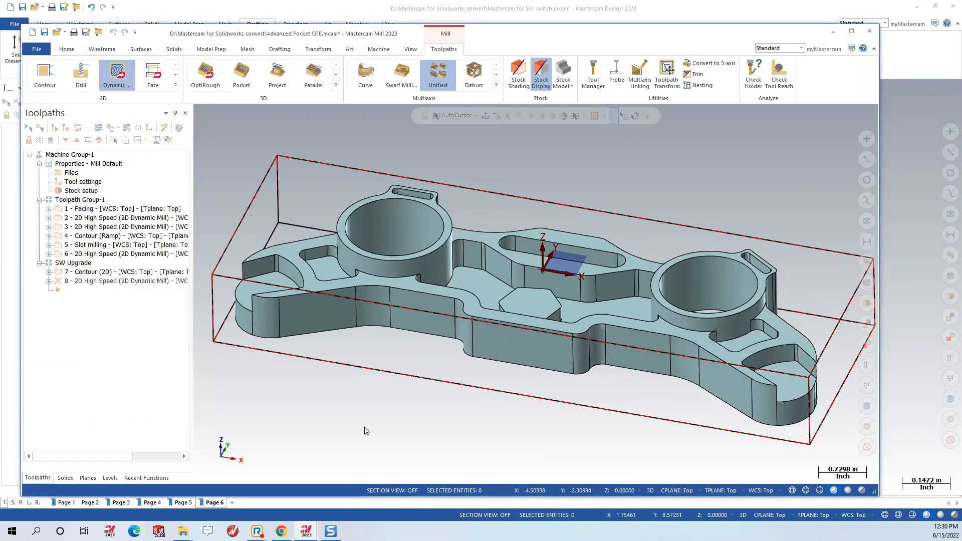
pyautogui.moveTo(423, 389); pyautogui.dragTo(401, 207, button='middle')
pyautogui.scroll(-4, 384, 200)
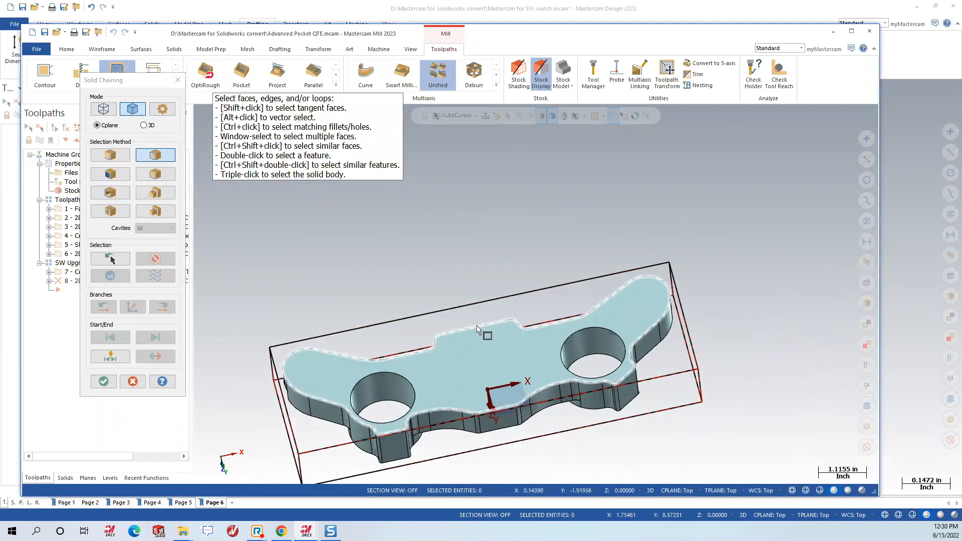
pyautogui.click(477, 325)
pyautogui.moveTo(455, 231); pyautogui.dragTo(417, 380, button='middle')
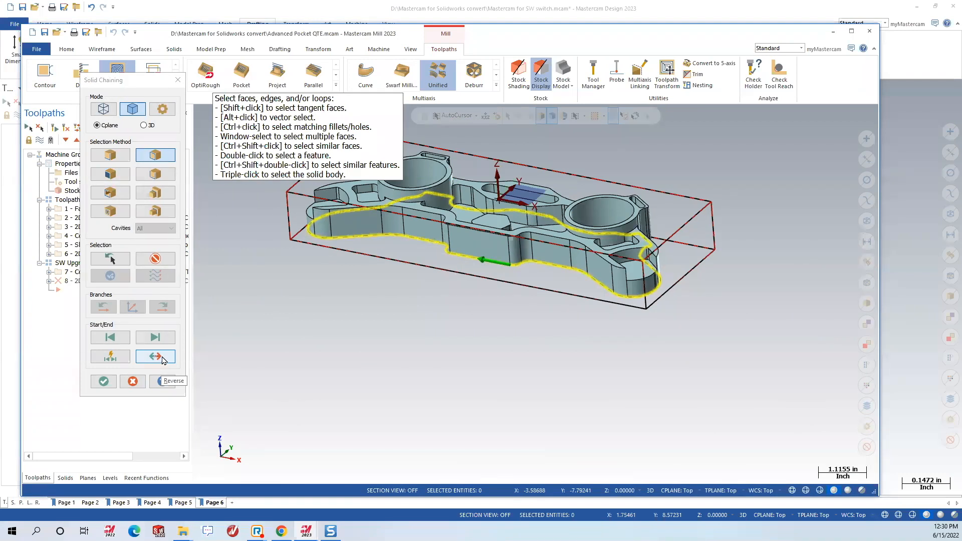
pyautogui.click(103, 382)
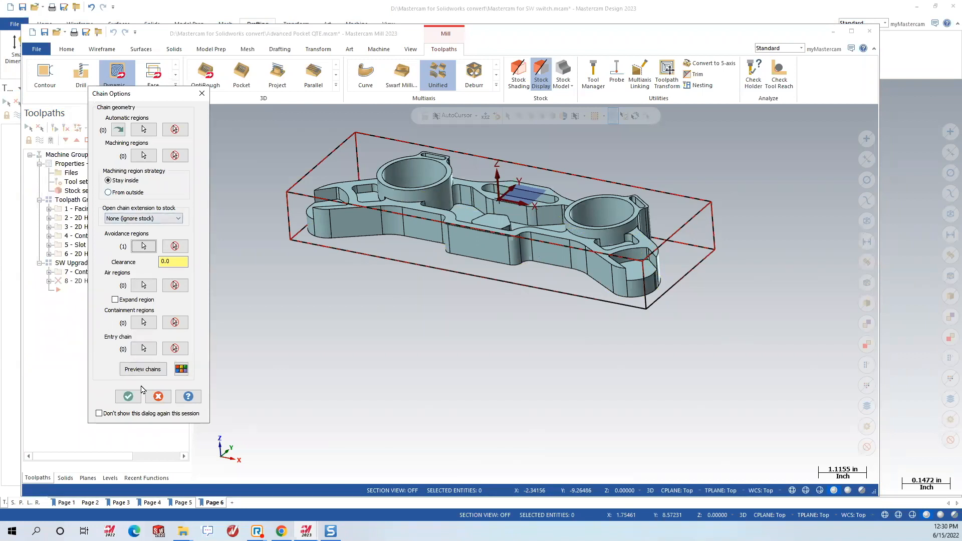
# Switch the region to machine From outside, preview the chains, and confirm the chain options.
pyautogui.click(144, 371)
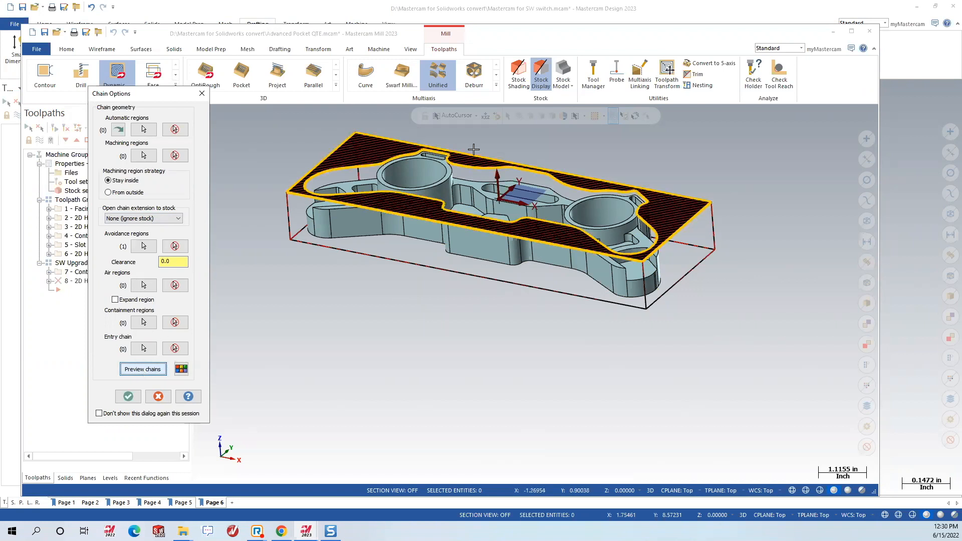
pyautogui.scroll(2, 428, 159)
pyautogui.scroll(3, 427, 159)
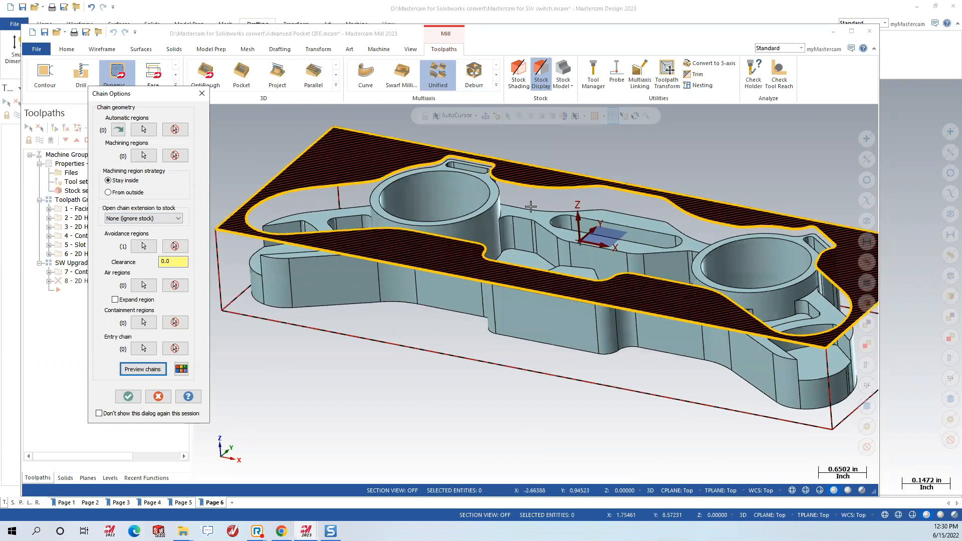
pyautogui.moveTo(493, 287)
pyautogui.mouseDown(button='middle')
pyautogui.moveTo(498, 275)
pyautogui.moveTo(495, 287)
pyautogui.mouseUp(button='middle')
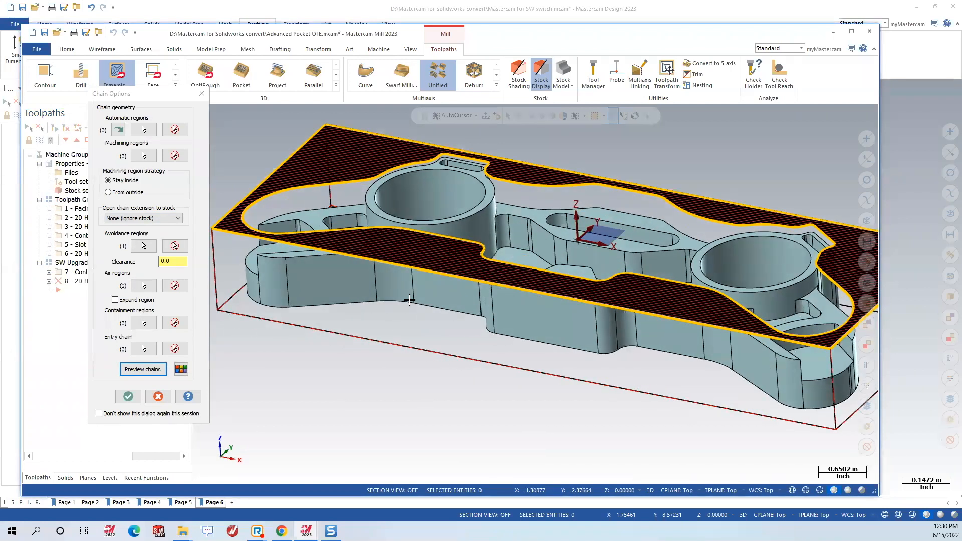
pyautogui.click(128, 193)
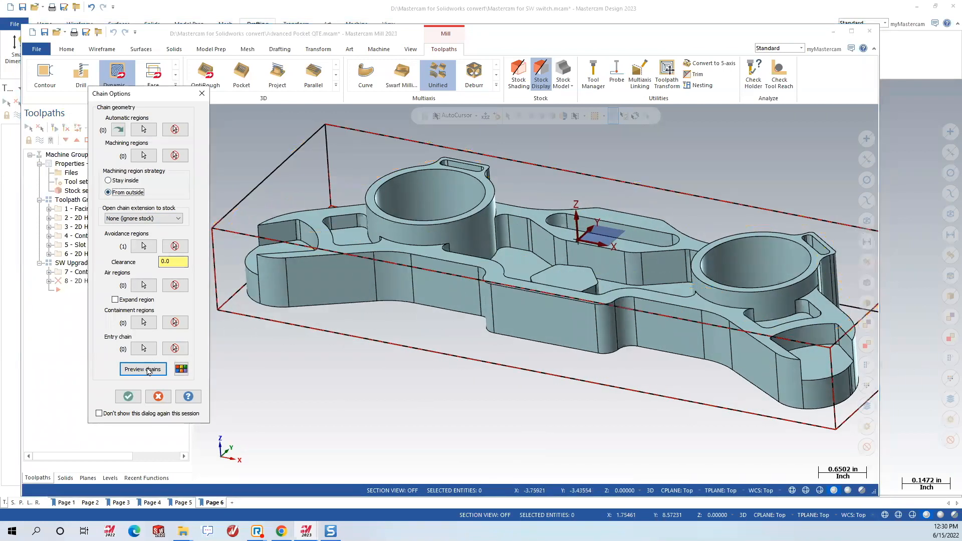
pyautogui.click(147, 371)
pyautogui.scroll(-2, 484, 258)
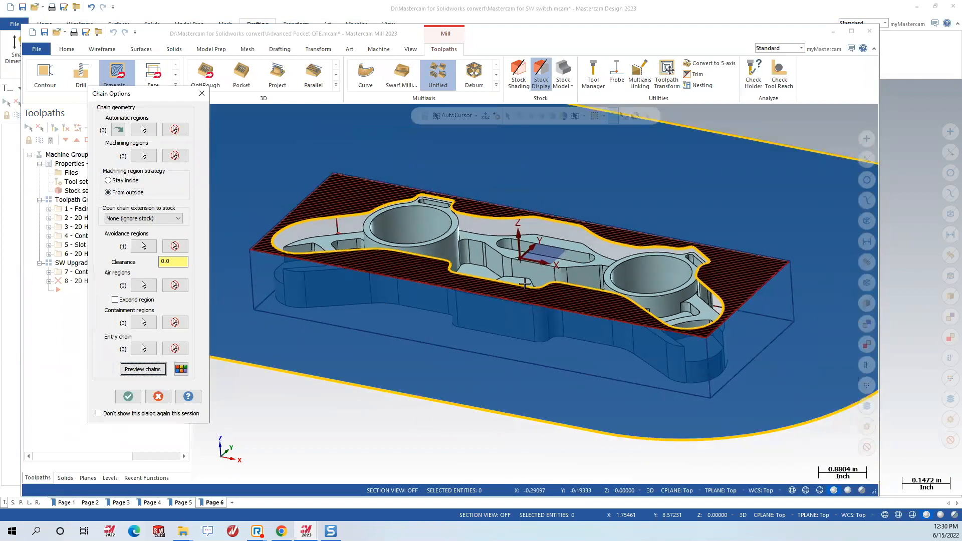
pyautogui.click(119, 398)
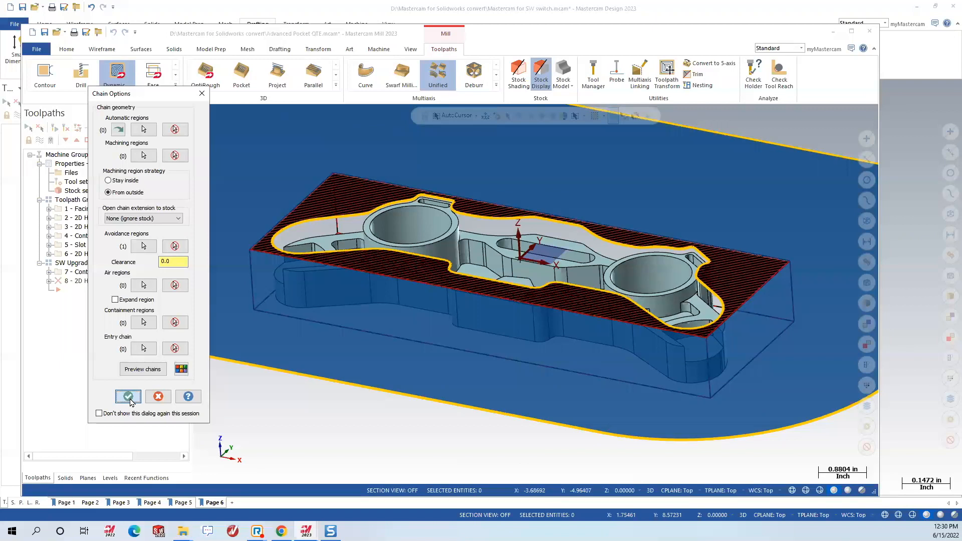
pyautogui.click(128, 397)
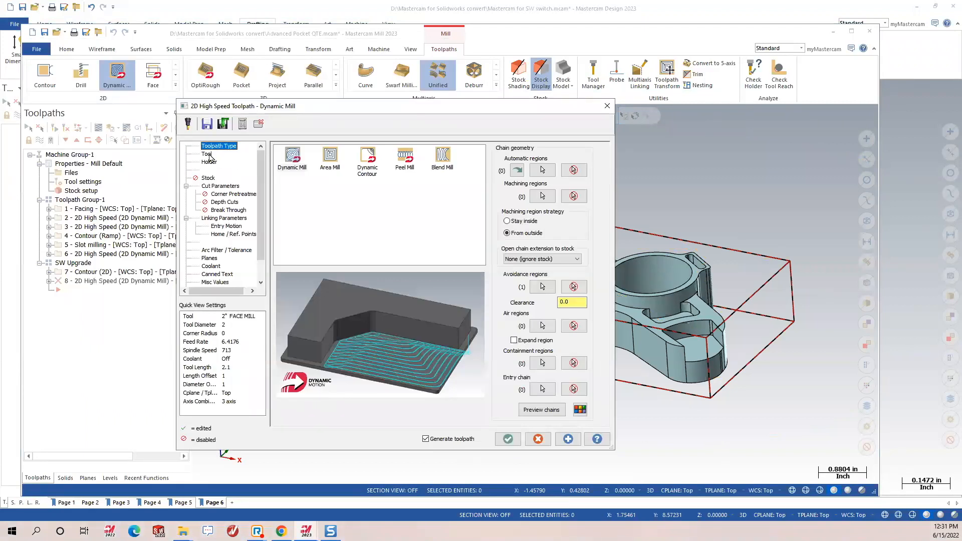
# Use the 1/2 flat endmill and set the cut depth -1.0625 from the part's bottom edge.
pyautogui.click(207, 155)
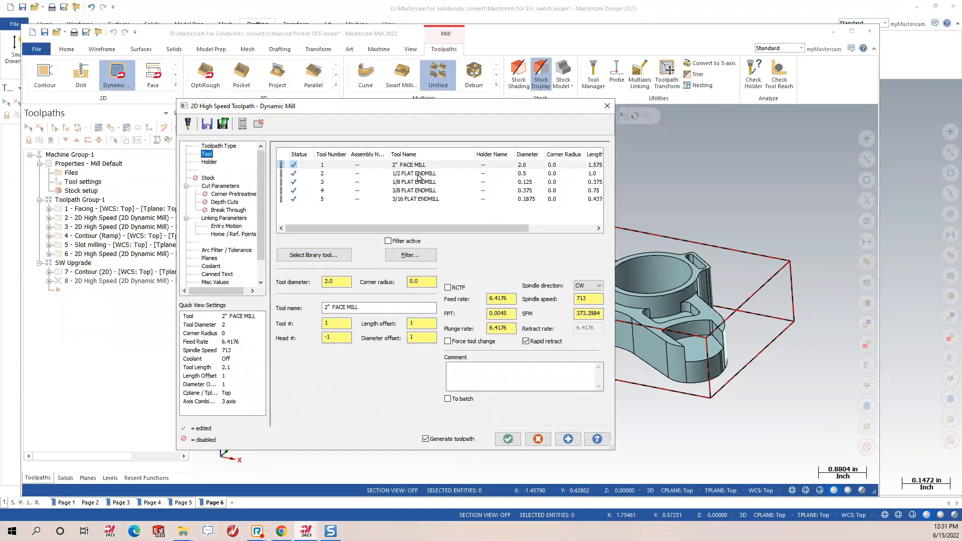
pyautogui.click(420, 173)
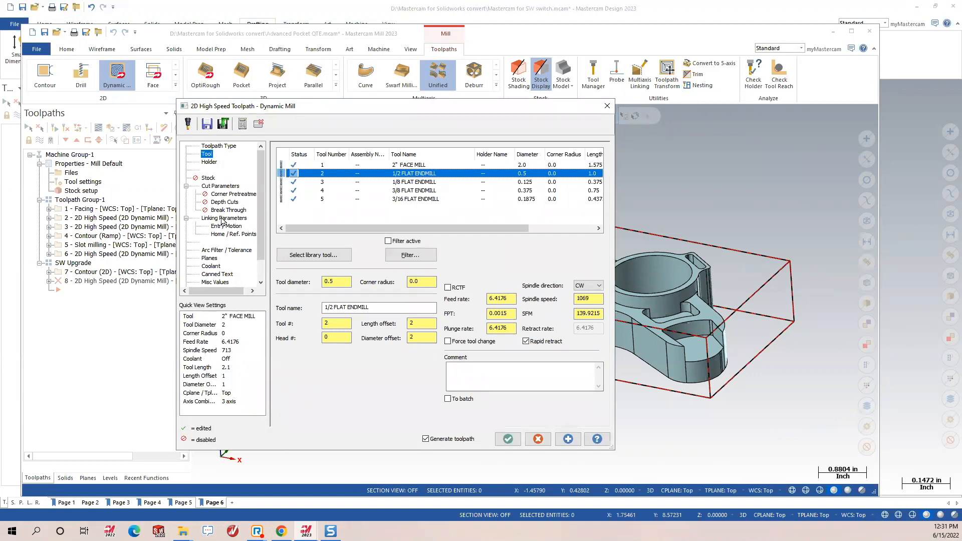
pyautogui.click(215, 219)
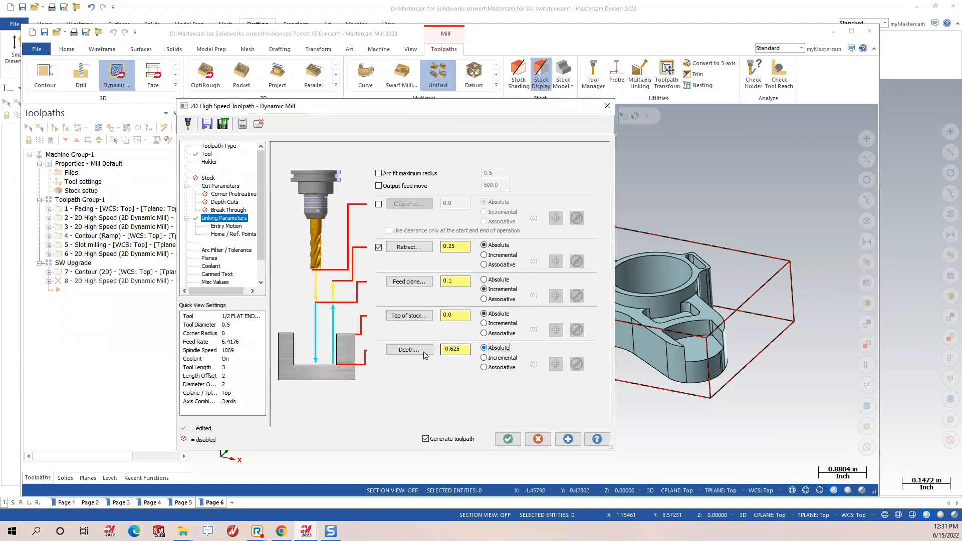
pyautogui.click(409, 349)
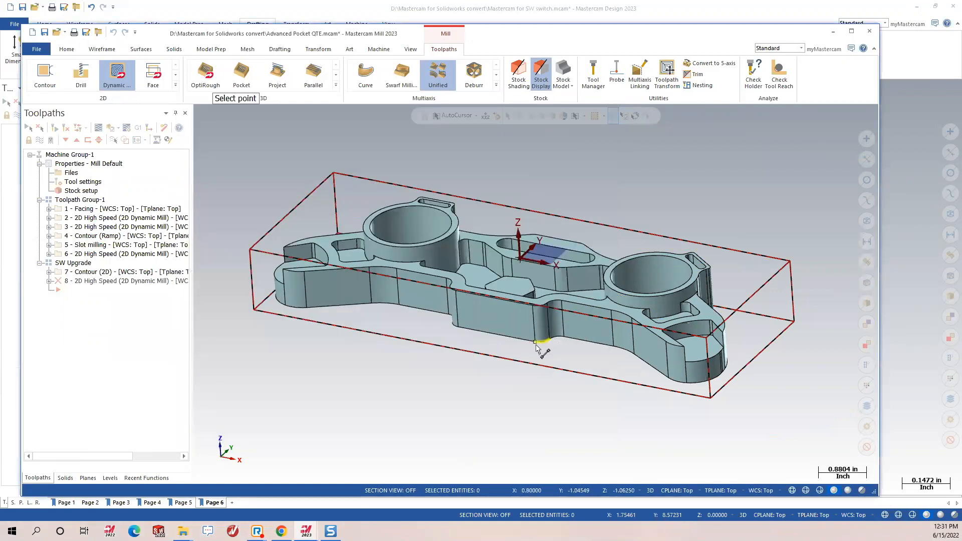
pyautogui.click(543, 343)
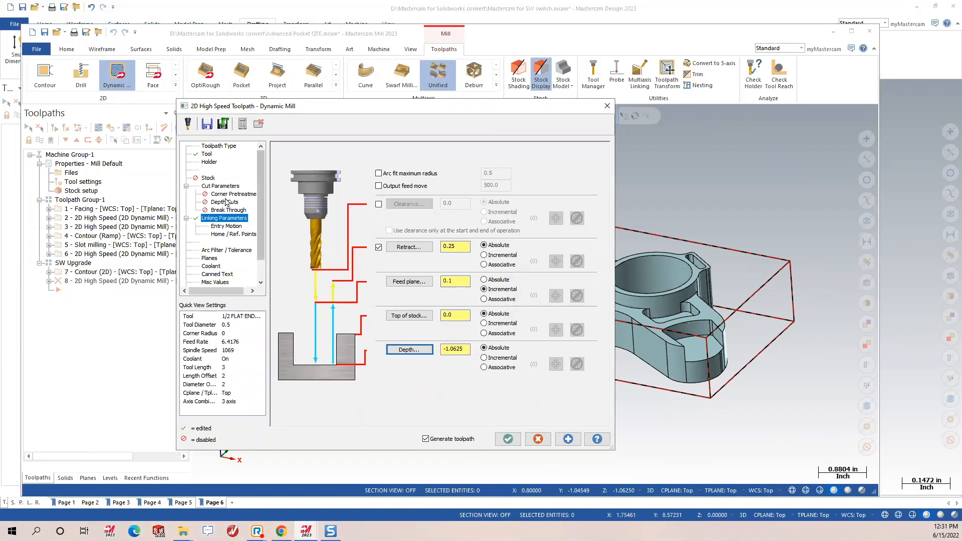
# Generate Dynamic Mill operation 8 around the part's outside and accept it.
pyautogui.click(224, 187)
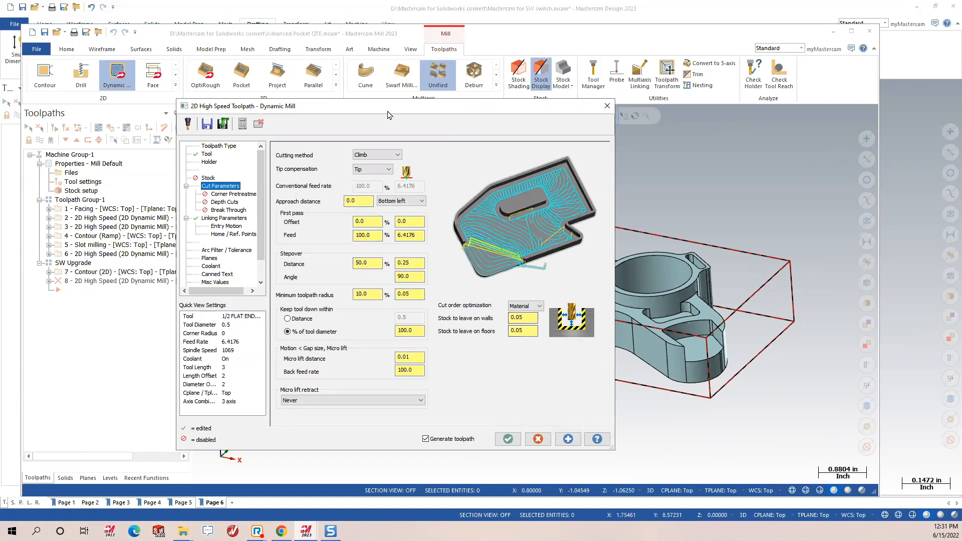
pyautogui.moveTo(387, 114); pyautogui.dragTo(274, 66)
pyautogui.click(454, 390)
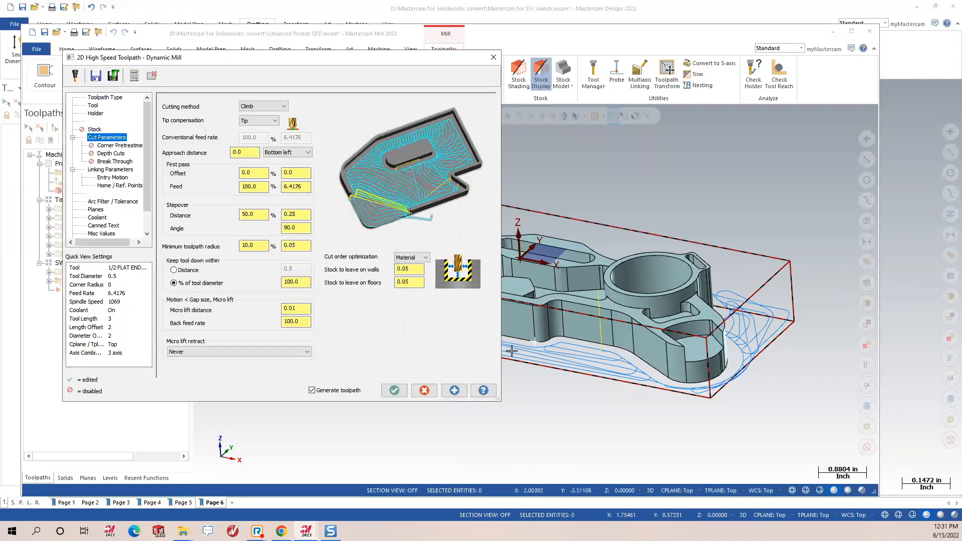
pyautogui.click(394, 391)
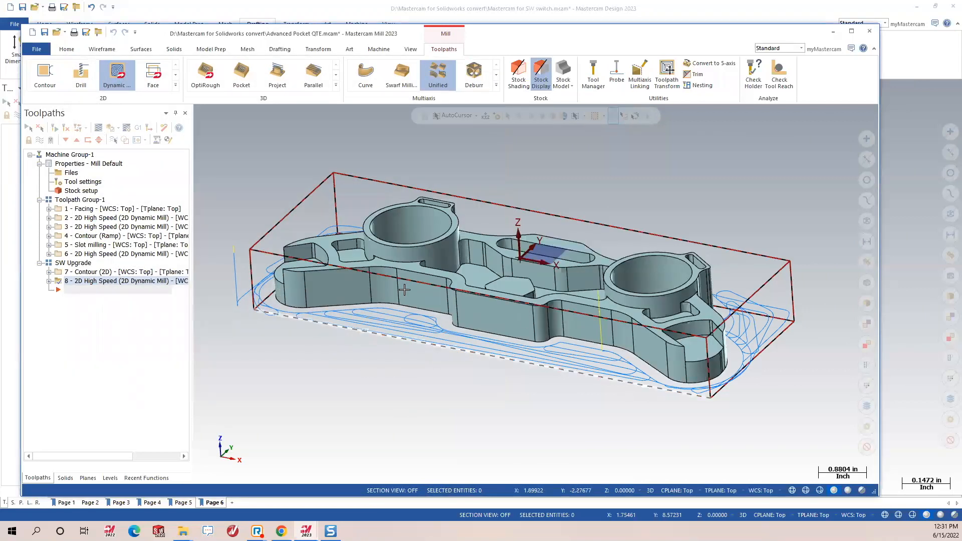
# Orbit to inspect operation 8's toolpath, then start a new Dynamic Mill toolpath.
pyautogui.moveTo(569, 280); pyautogui.dragTo(250, 238, button='middle')
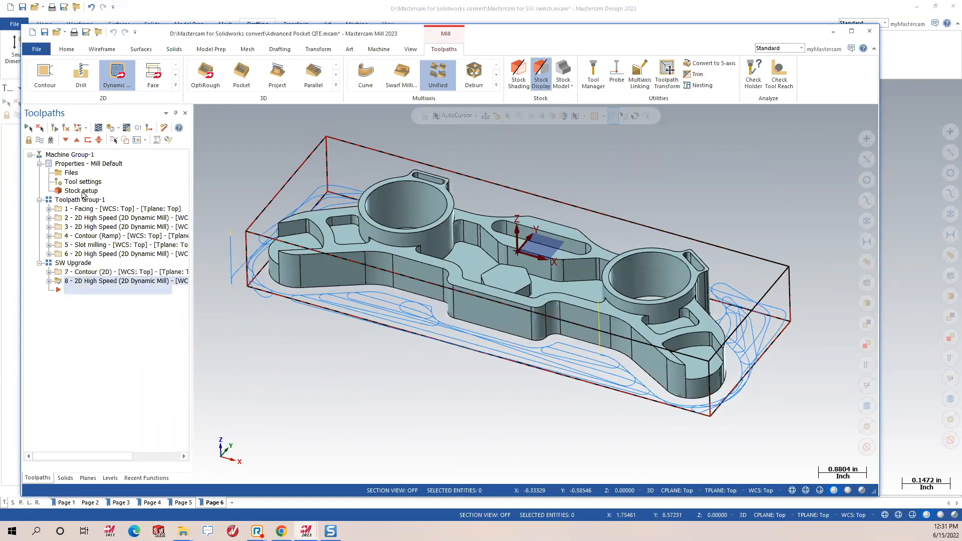
pyautogui.moveTo(451, 278); pyautogui.dragTo(487, 271, button='middle')
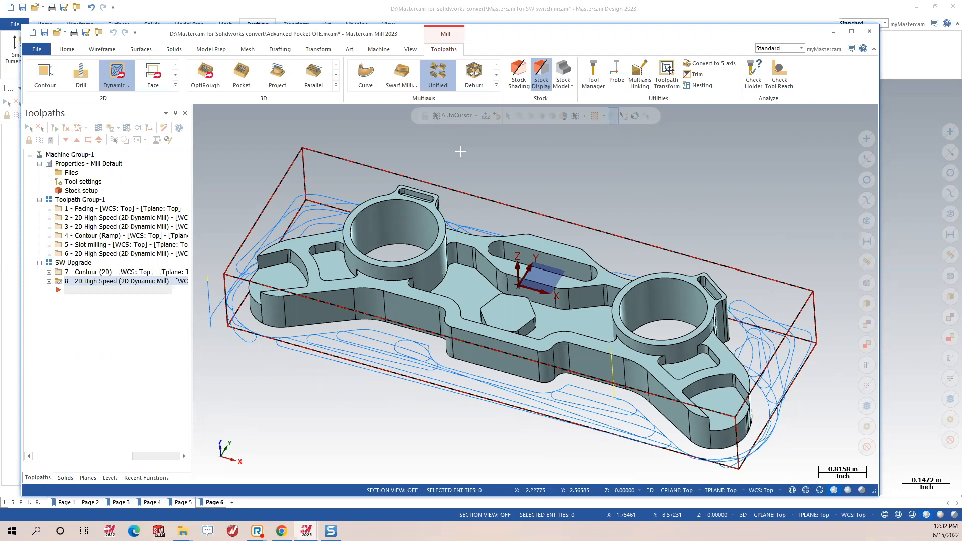
pyautogui.moveTo(442, 270); pyautogui.dragTo(406, 184, button='middle')
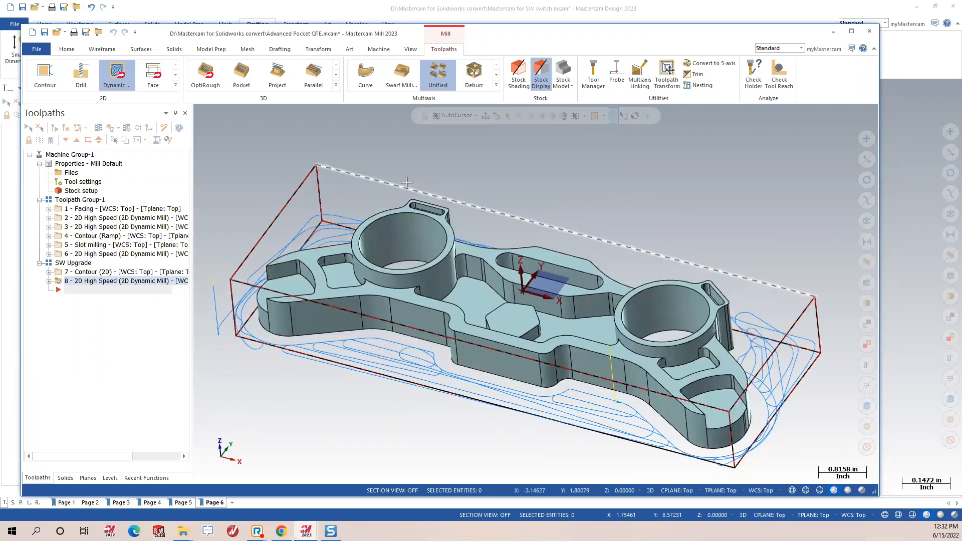
pyautogui.click(122, 71)
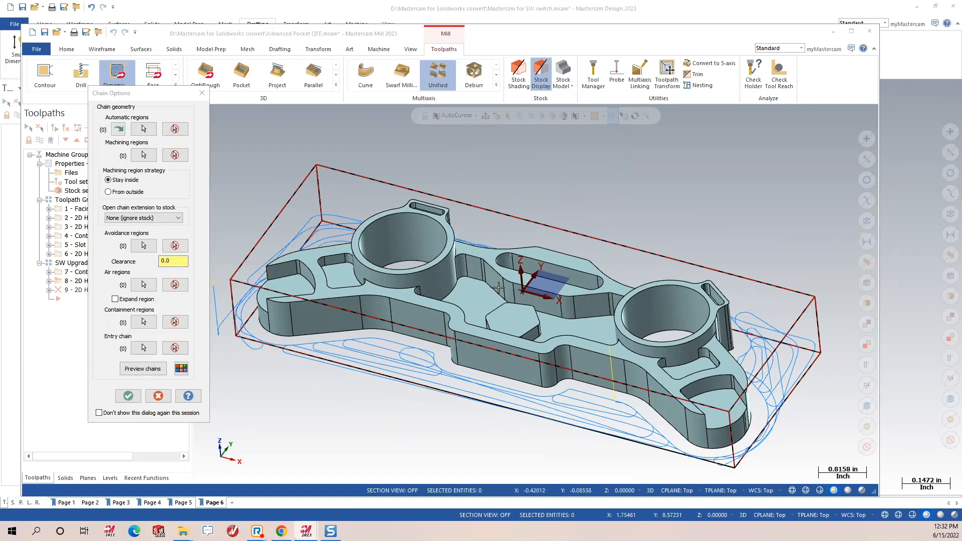
# Chain the central pocket floor as the machining region.
pyautogui.moveTo(524, 319); pyautogui.dragTo(528, 314, button='middle')
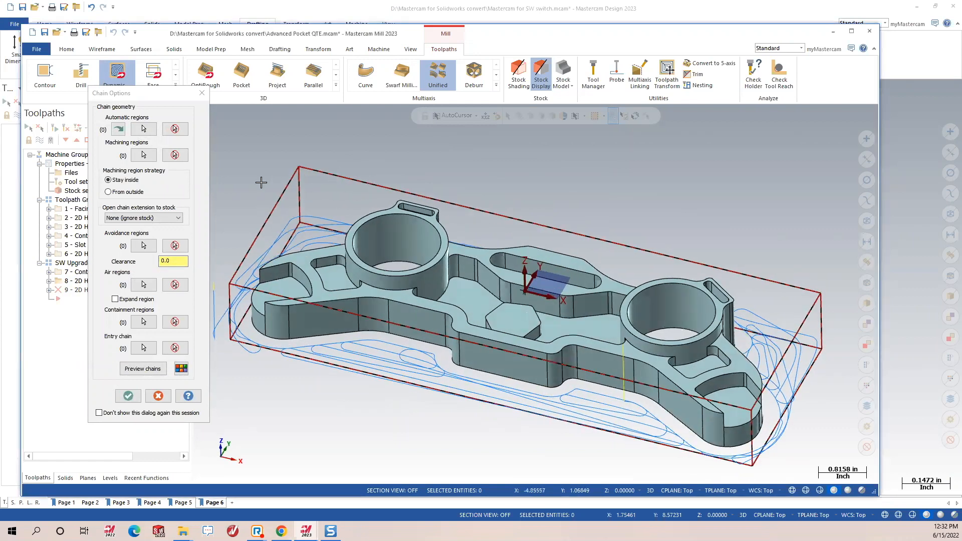
pyautogui.click(144, 155)
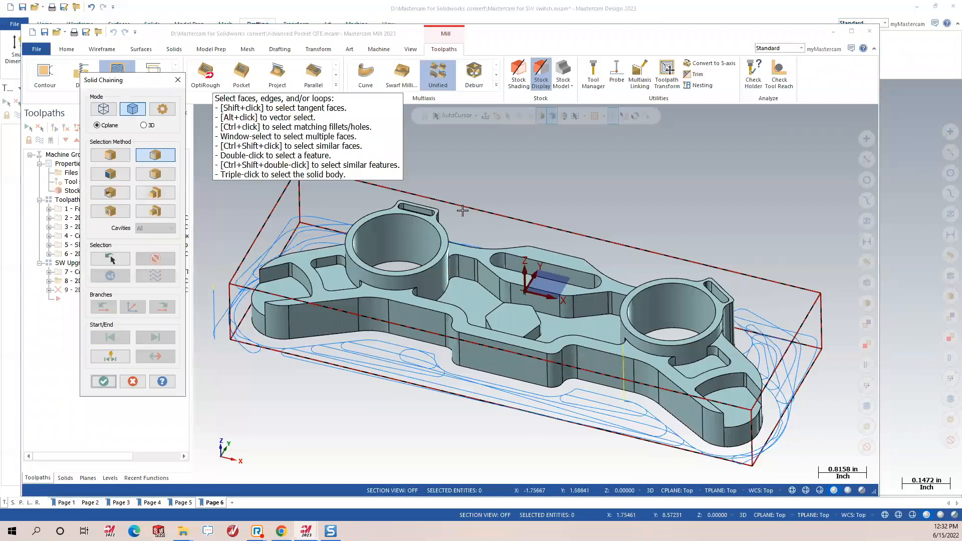
pyautogui.click(594, 319)
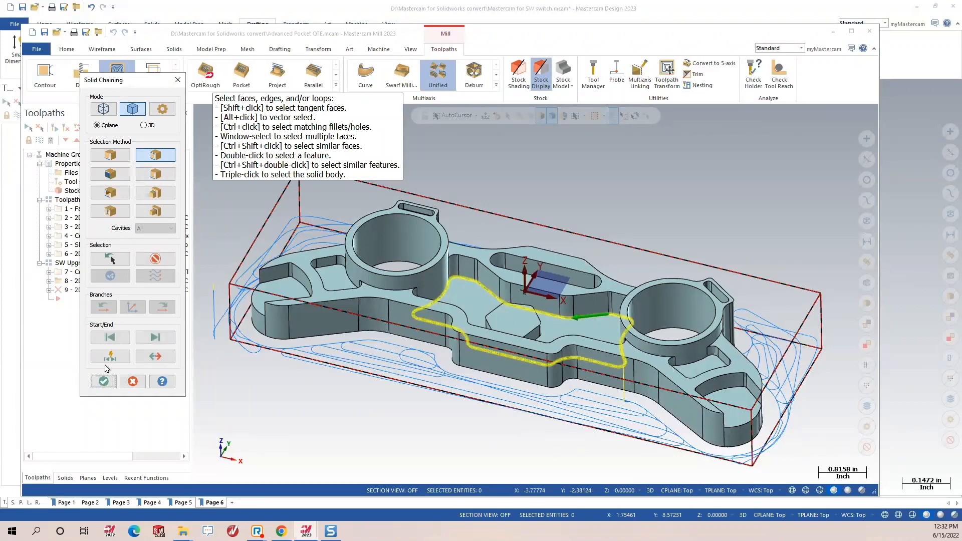
pyautogui.click(104, 381)
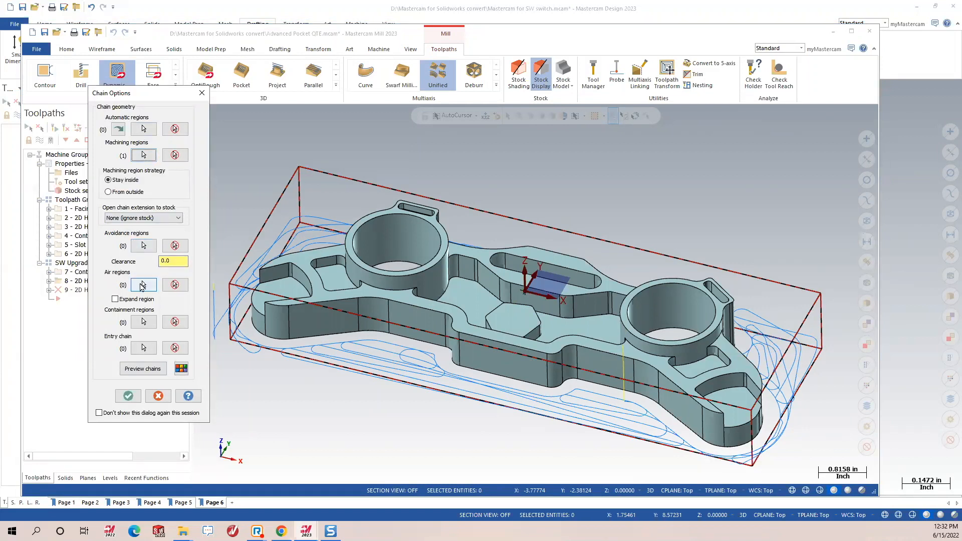
# Select the hexagonal boss face as the avoidance region, preview, and accept the chains.
pyautogui.click(144, 246)
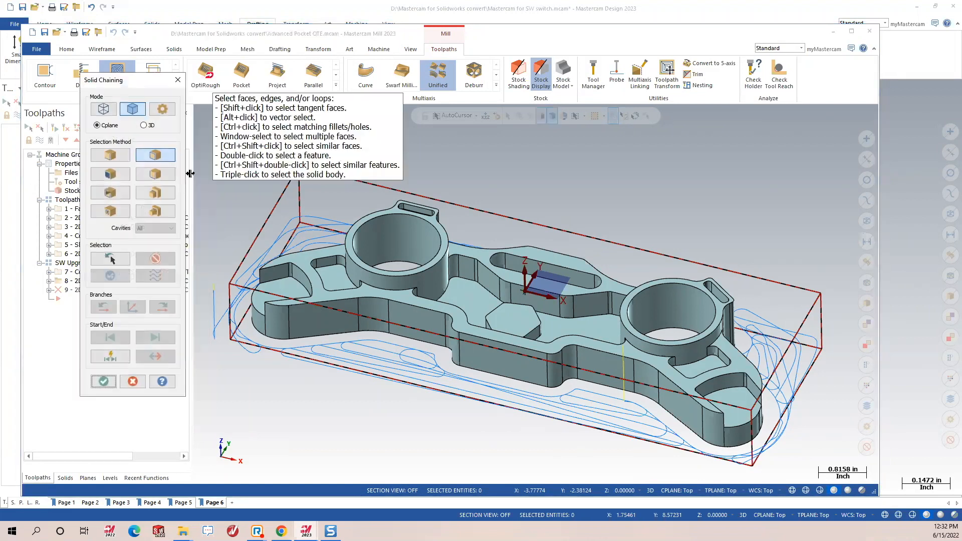
pyautogui.click(104, 178)
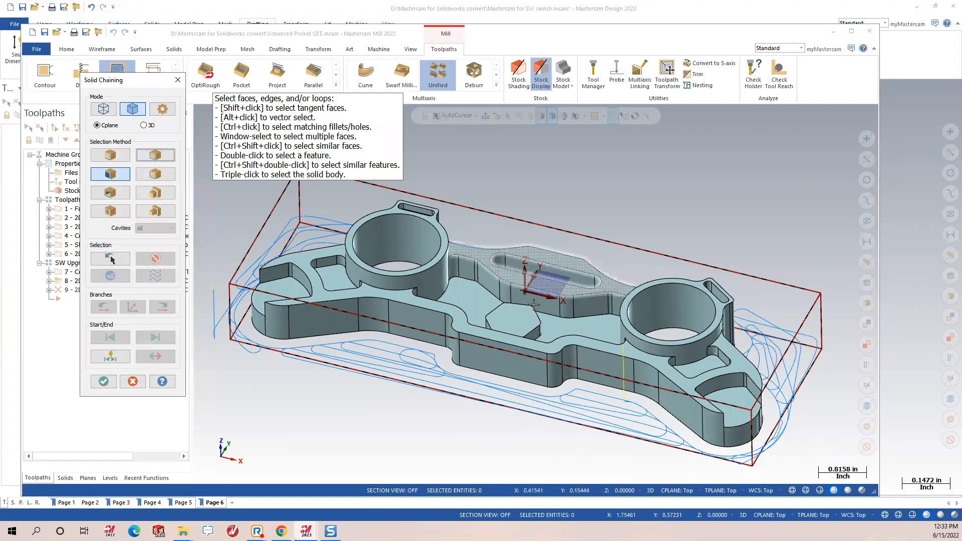
pyautogui.click(512, 321)
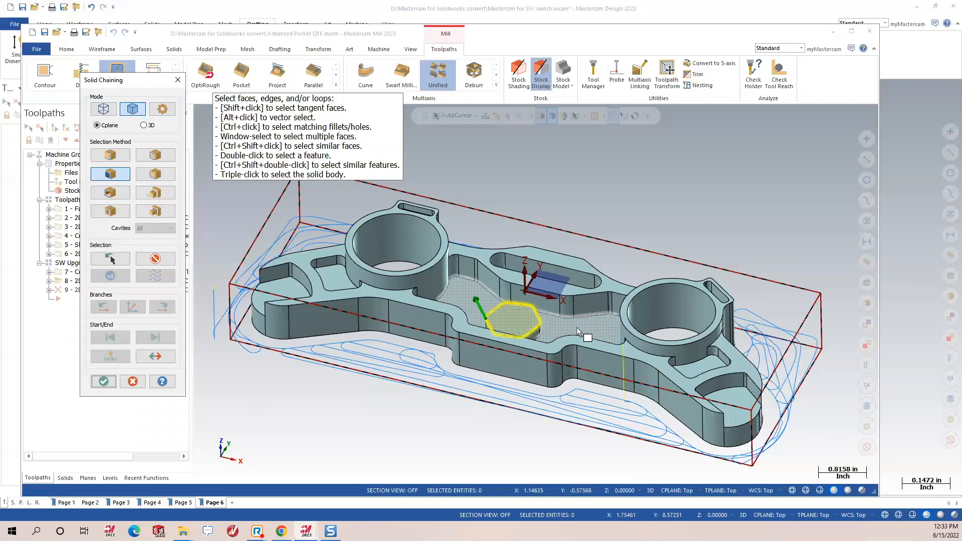
pyautogui.click(103, 381)
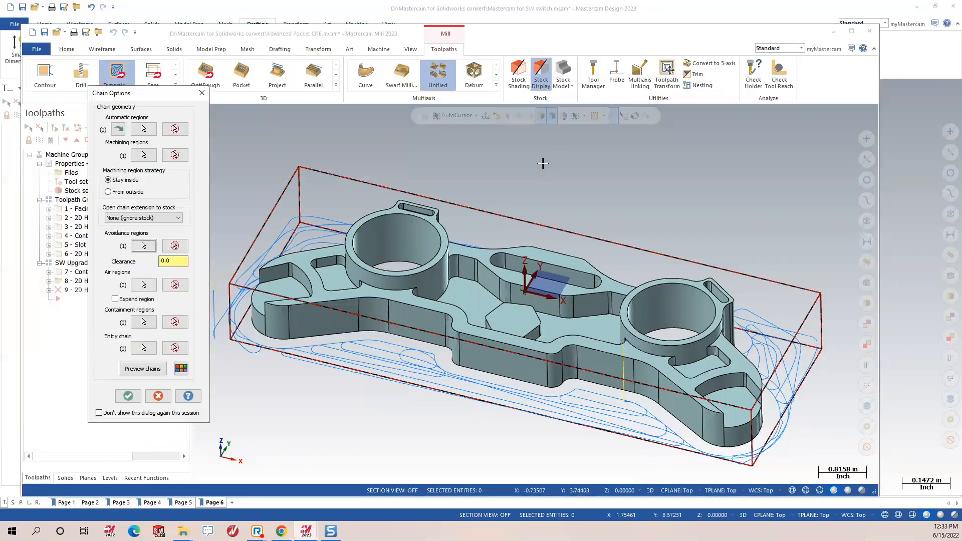
pyautogui.click(146, 370)
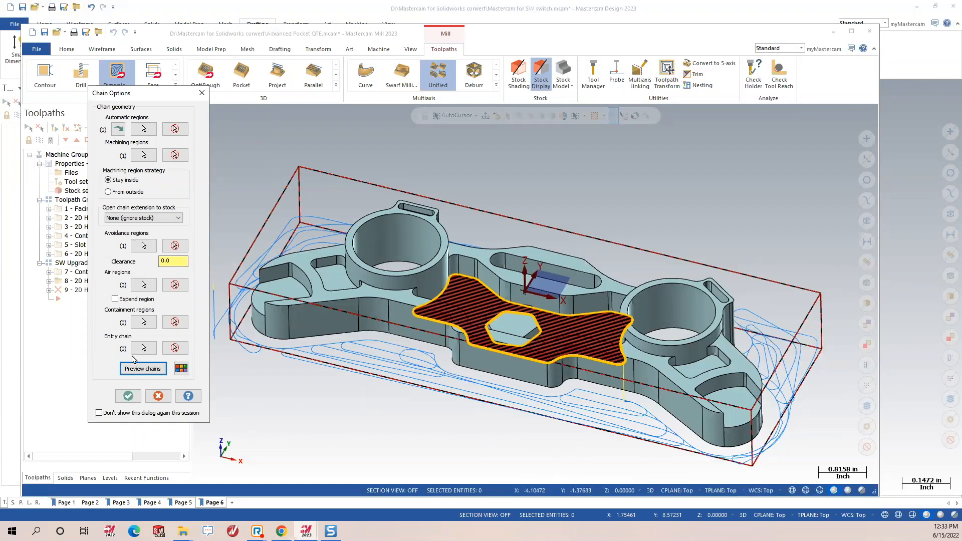
pyautogui.click(128, 396)
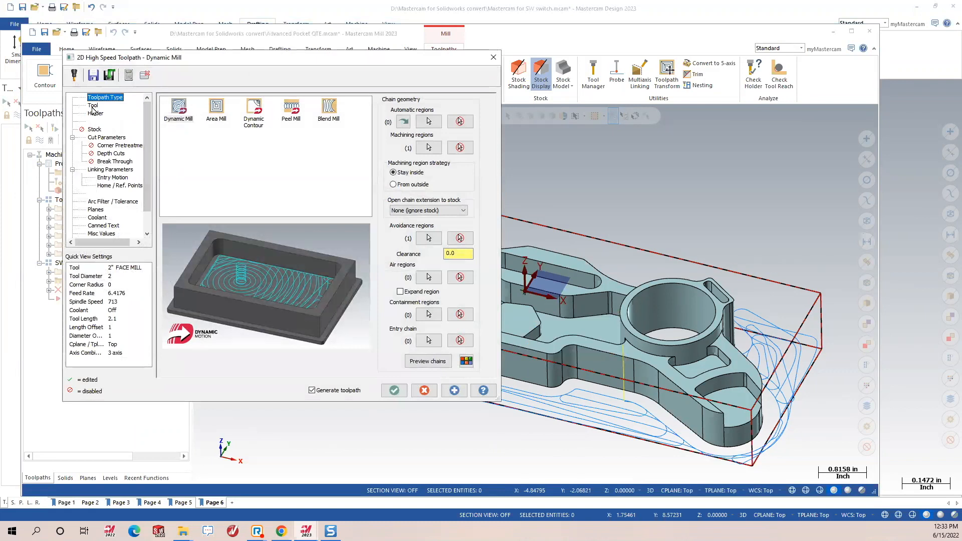
# Choose the 3/16 flat endmill and enable depth cuts and island facing with 50% overlap.
pyautogui.click(92, 106)
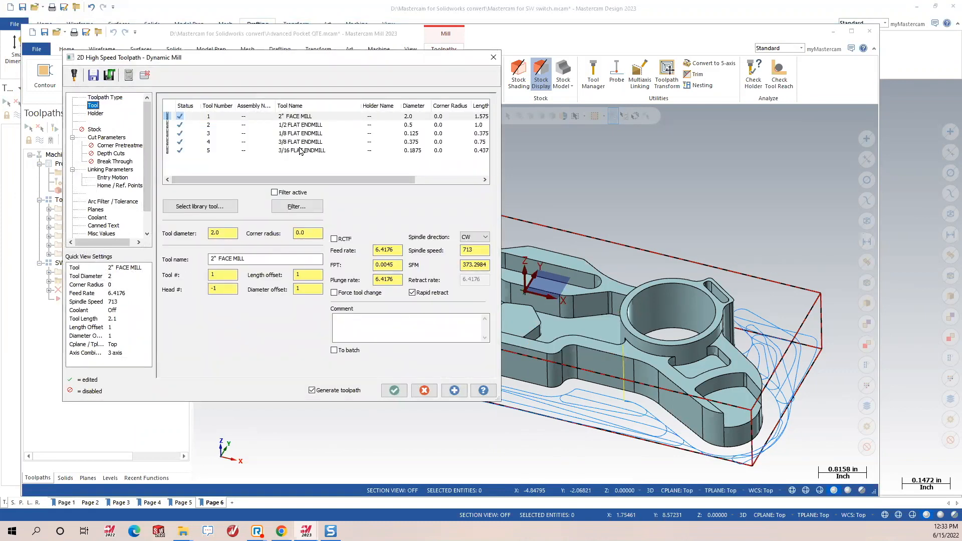
pyautogui.click(300, 152)
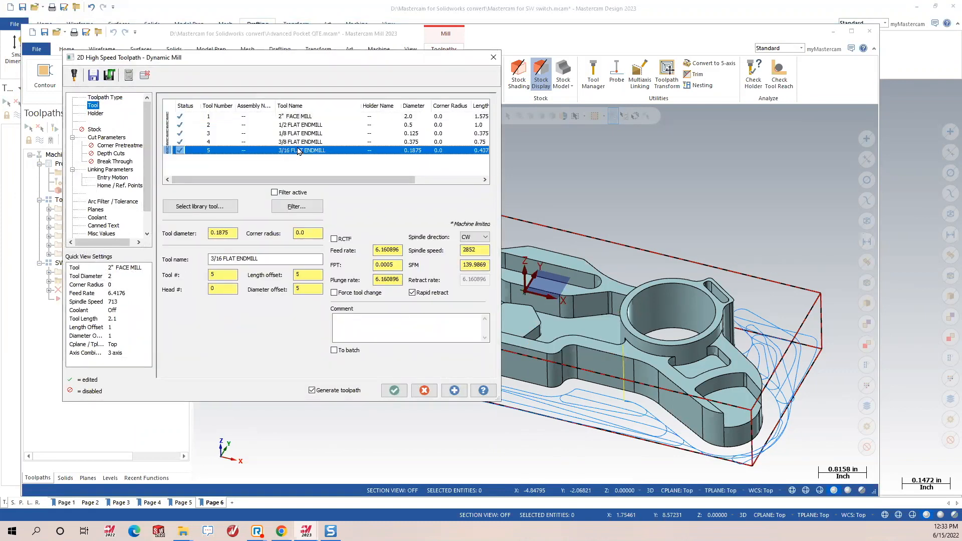
pyautogui.click(107, 154)
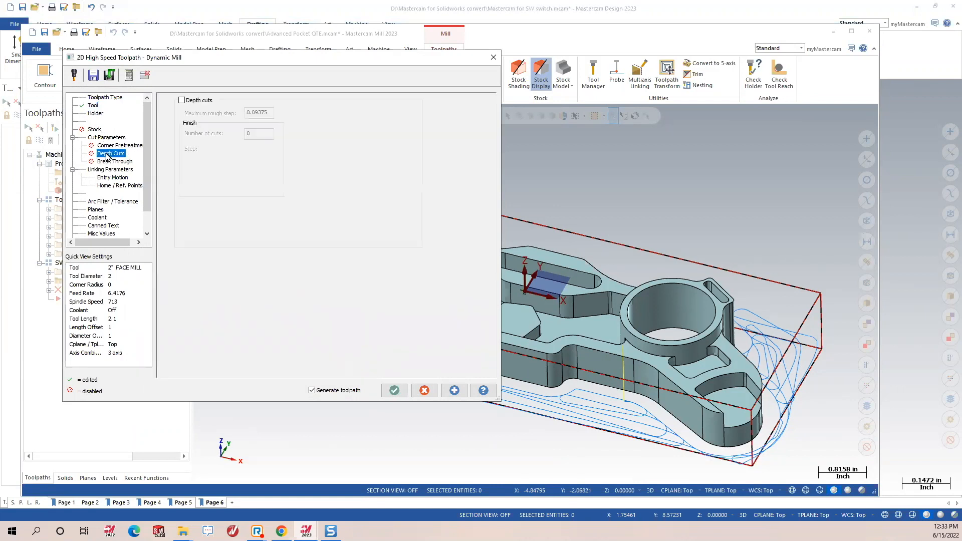
pyautogui.click(182, 101)
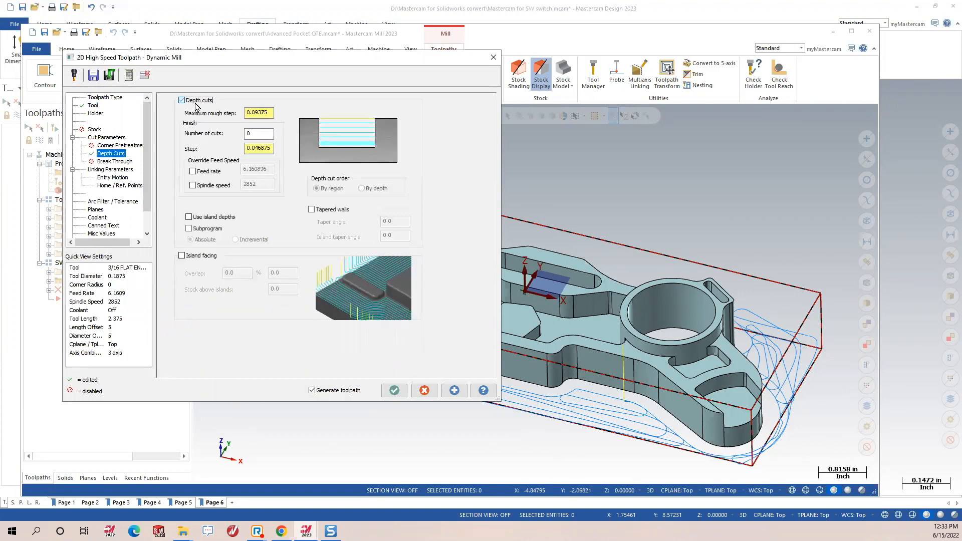
pyautogui.click(182, 256)
pyautogui.click(201, 218)
pyautogui.click(236, 273)
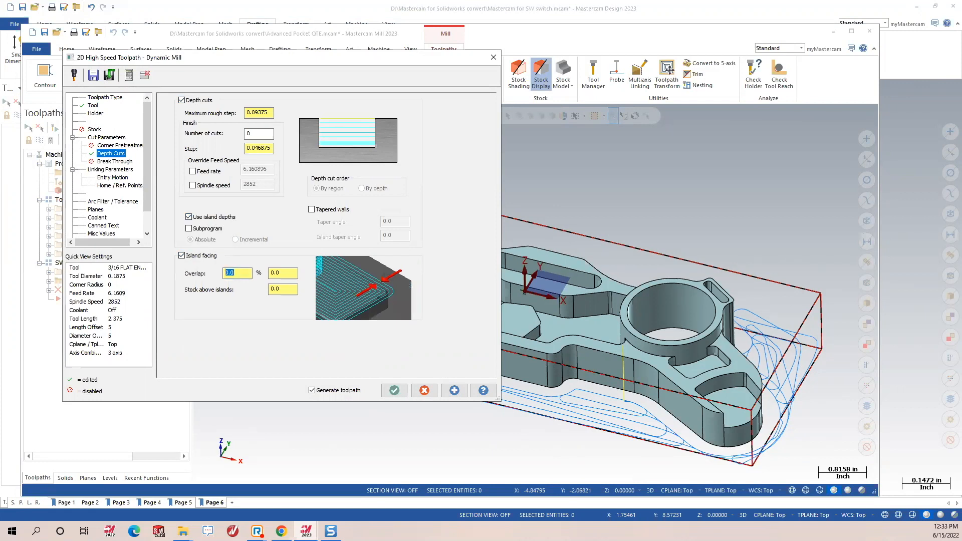
pyautogui.write('50.')
pyautogui.press('Return')
# Set wall and floor stock to leave to 0 and regenerate the toolpath.
pyautogui.click(114, 139)
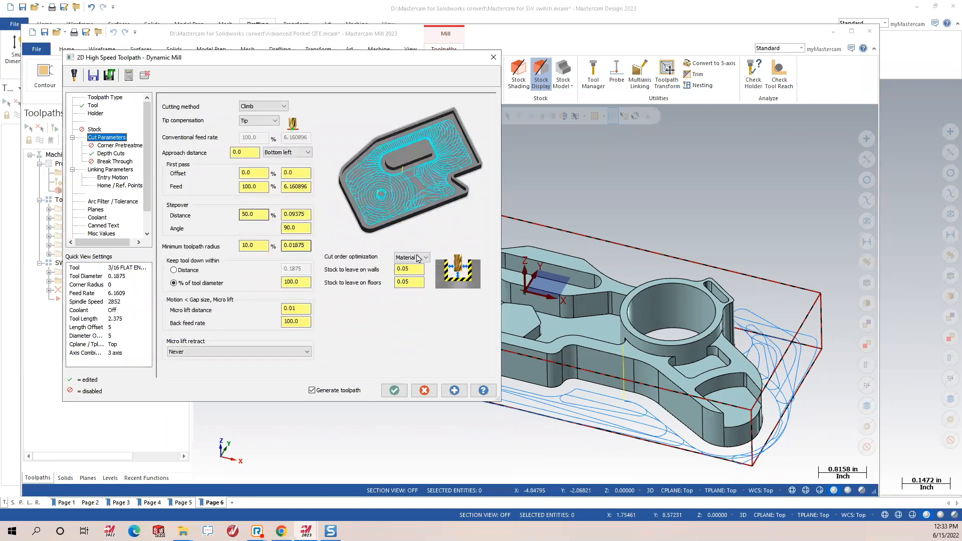
pyautogui.moveTo(411, 269); pyautogui.dragTo(260, 339)
pyautogui.write('0')
pyautogui.press('Tab')
pyautogui.write('0')
pyautogui.press('Tab')
pyautogui.click(455, 390)
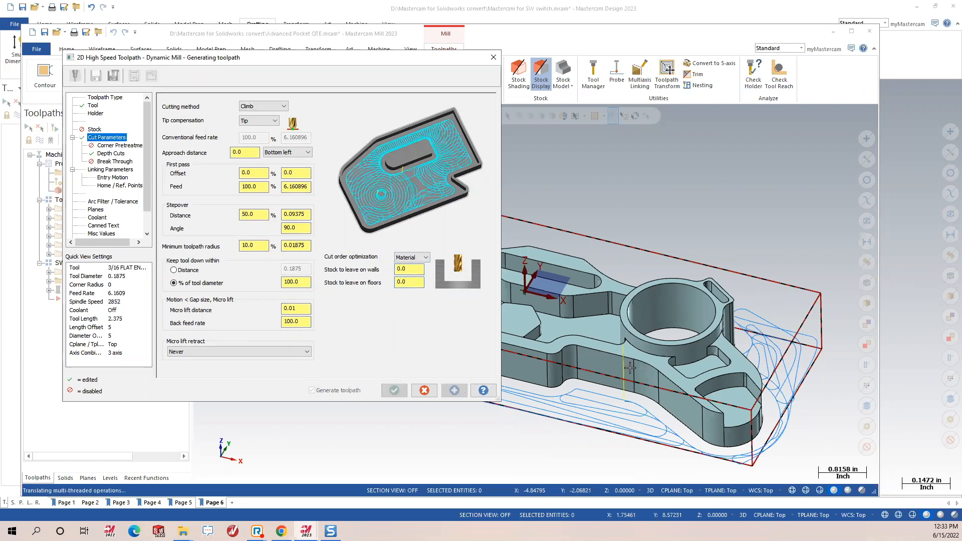
pyautogui.moveTo(590, 281); pyautogui.dragTo(579, 363, button='middle')
# Set the maximum rough step to 1 and accept the Dynamic Mill toolpath.
pyautogui.click(110, 154)
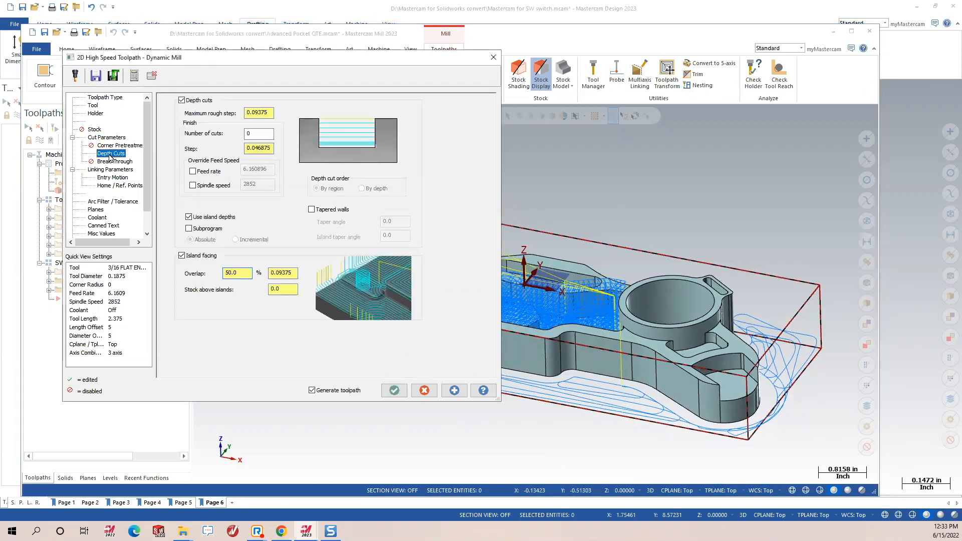
pyautogui.doubleClick(258, 115)
pyautogui.write('1')
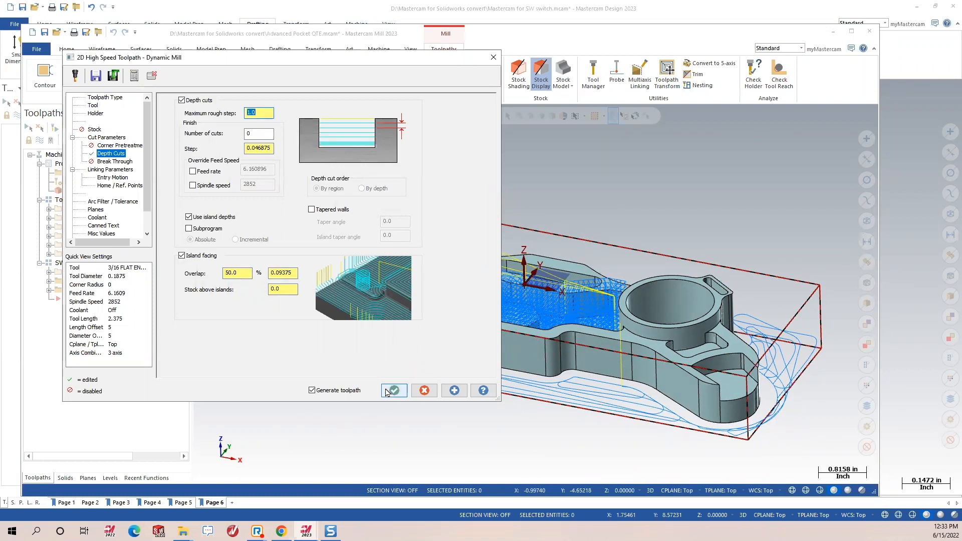
pyautogui.click(388, 392)
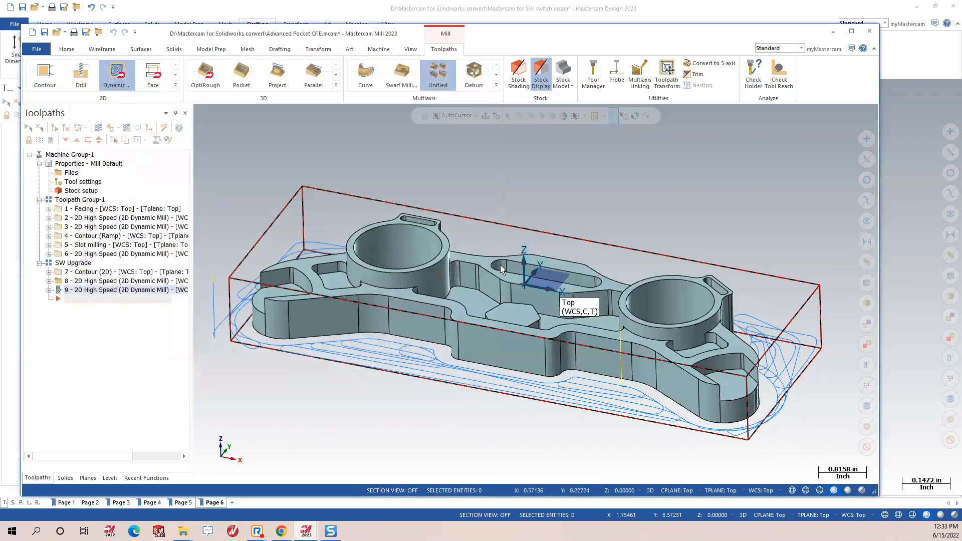
# Orbit and zoom into the centre pockets to inspect the new toolpath.
pyautogui.moveTo(539, 263); pyautogui.dragTo(538, 419, button='middle')
pyautogui.scroll(3, 537, 411)
pyautogui.moveTo(542, 367)
pyautogui.mouseDown(button='middle')
pyautogui.moveTo(536, 389)
pyautogui.moveTo(544, 364)
pyautogui.mouseUp(button='middle')
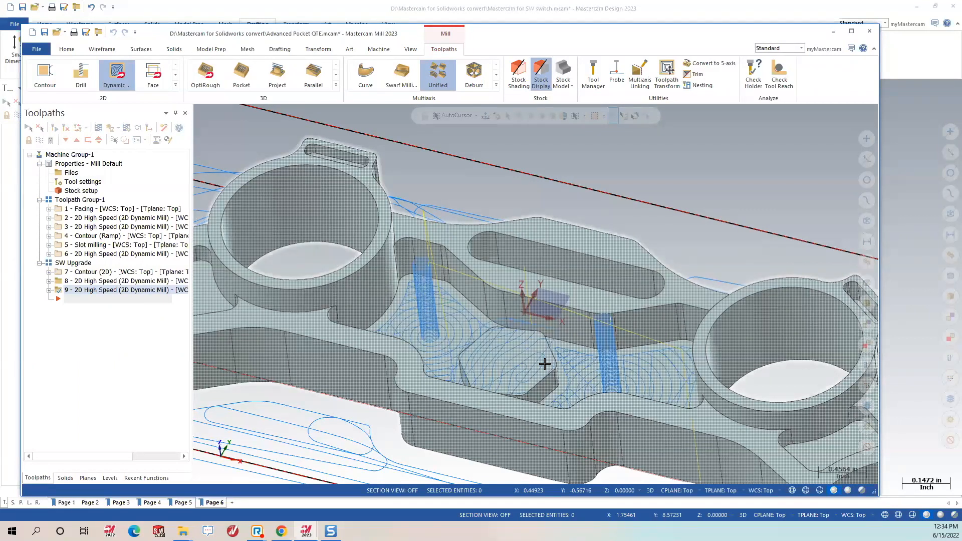
pyautogui.scroll(-2, 561, 245)
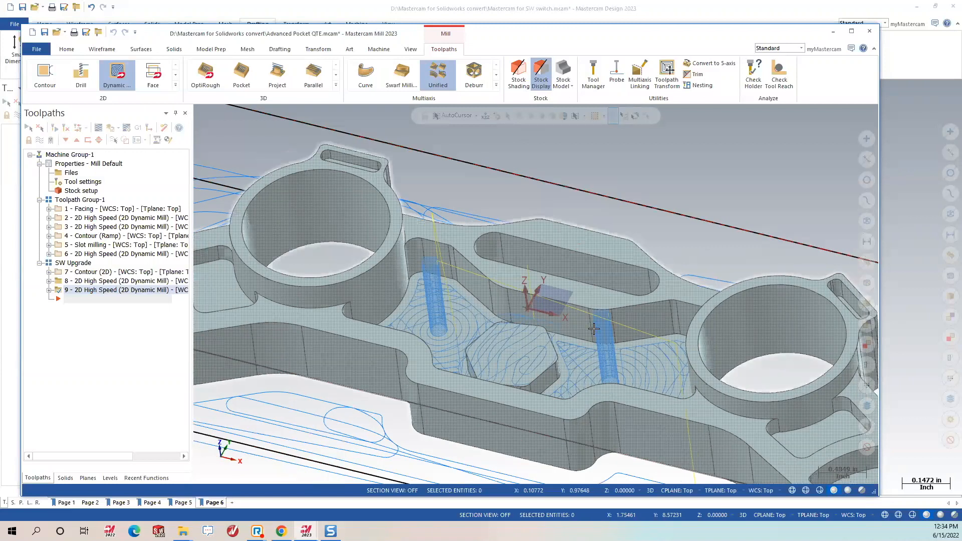
pyautogui.scroll(-3, 594, 328)
pyautogui.moveTo(593, 328)
pyautogui.mouseDown(button='middle')
pyautogui.moveTo(585, 303)
pyautogui.moveTo(576, 342)
pyautogui.moveTo(574, 330)
pyautogui.mouseUp(button='middle')
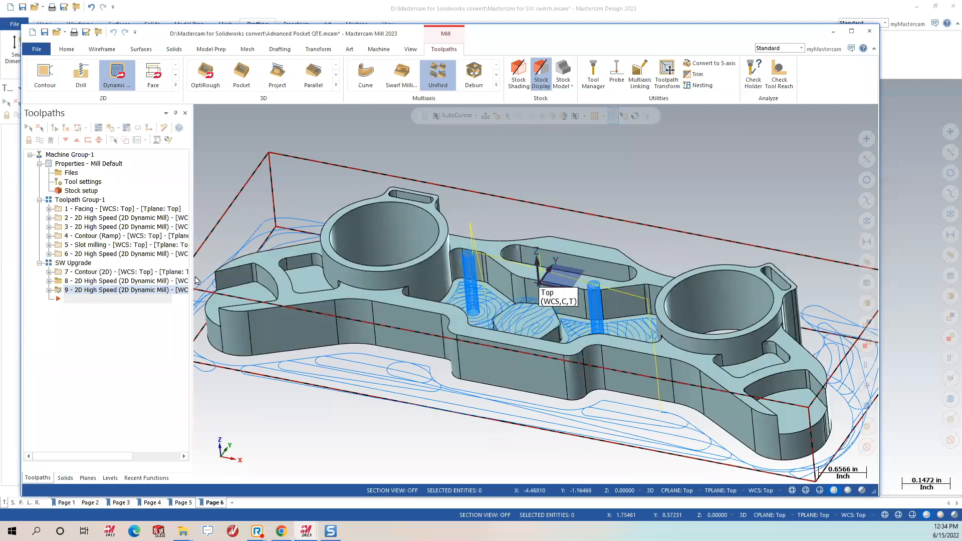
# Select the SW Upgrade group and hide all its toolpath displays.
pyautogui.click(39, 139)
pyautogui.click(73, 263)
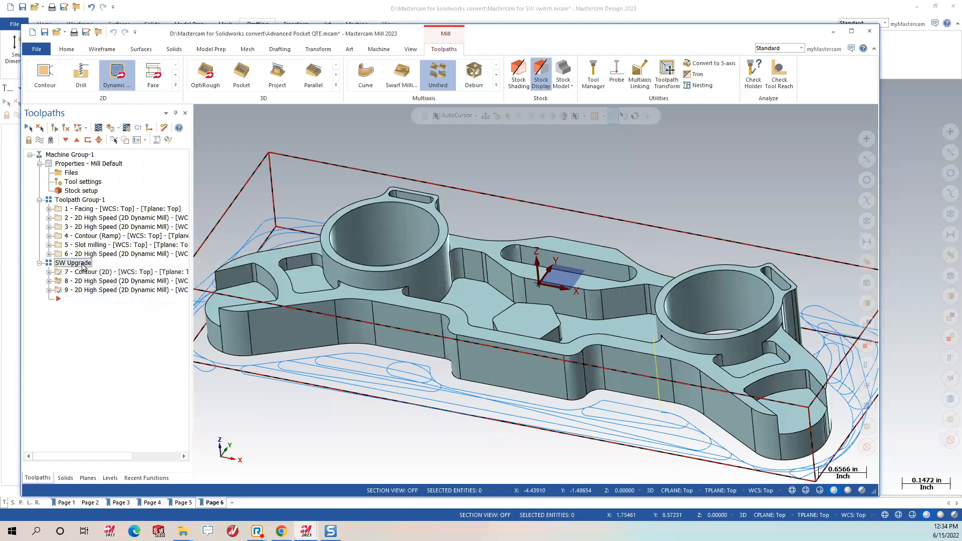
pyautogui.click(39, 140)
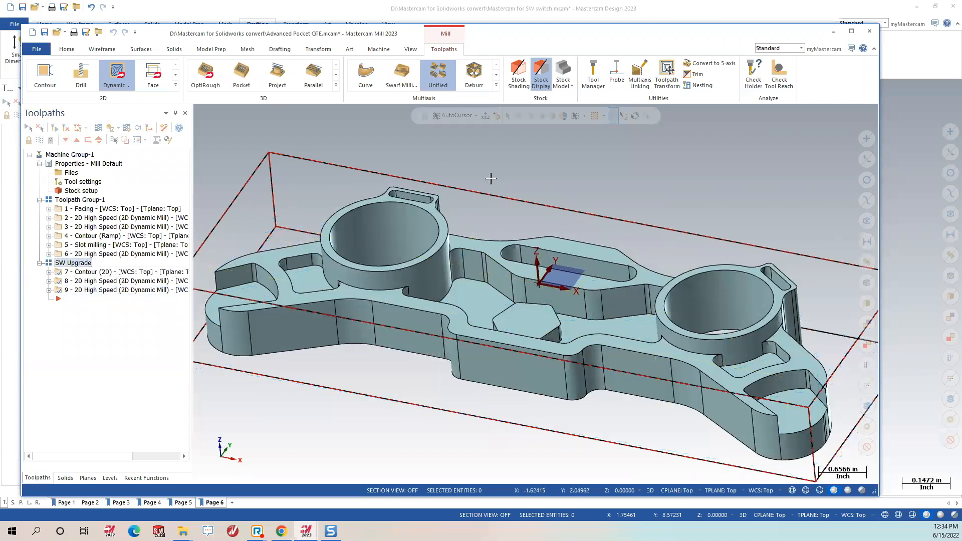
pyautogui.scroll(-2, 466, 218)
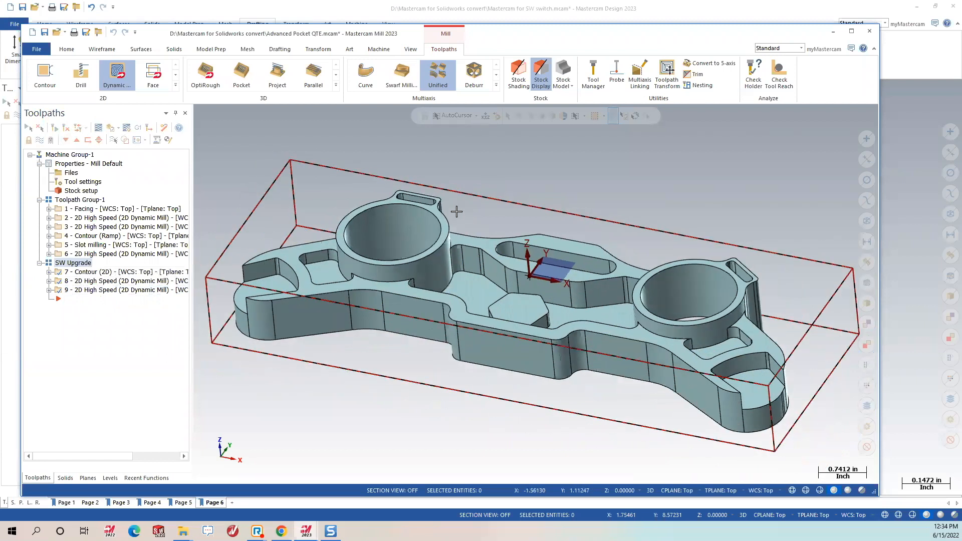
# Show the vise Body, Solid Jaw and Movable Jaw levels and orbit to check the part.
pyautogui.click(110, 478)
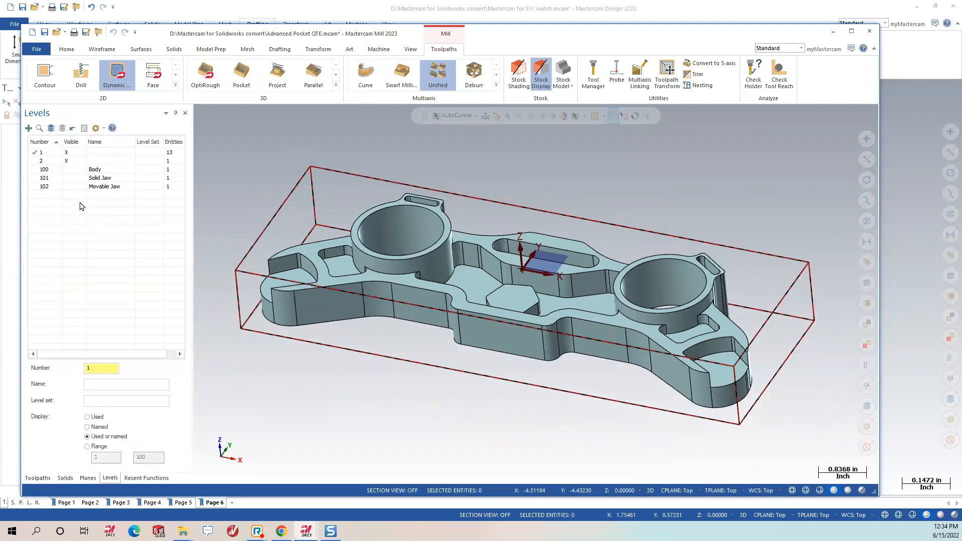
pyautogui.moveTo(484, 331)
pyautogui.mouseDown(button='middle')
pyautogui.moveTo(487, 351)
pyautogui.moveTo(491, 318)
pyautogui.moveTo(485, 304)
pyautogui.moveTo(476, 314)
pyautogui.mouseUp(button='middle')
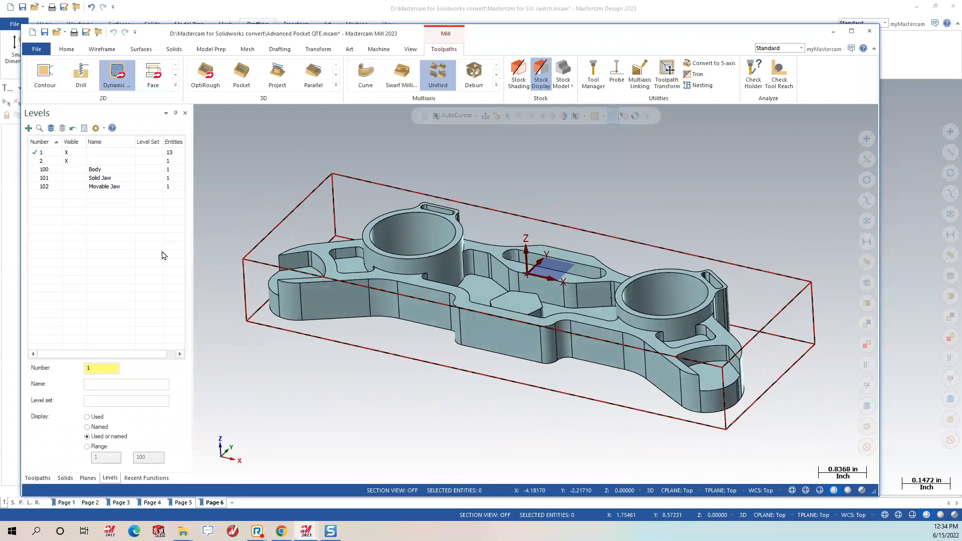
pyautogui.click(72, 170)
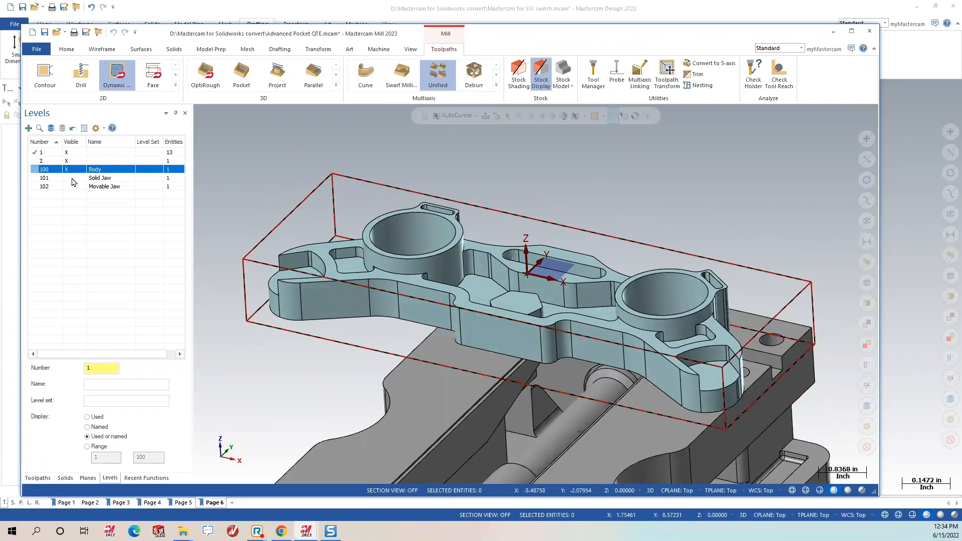
pyautogui.click(72, 178)
pyautogui.click(70, 186)
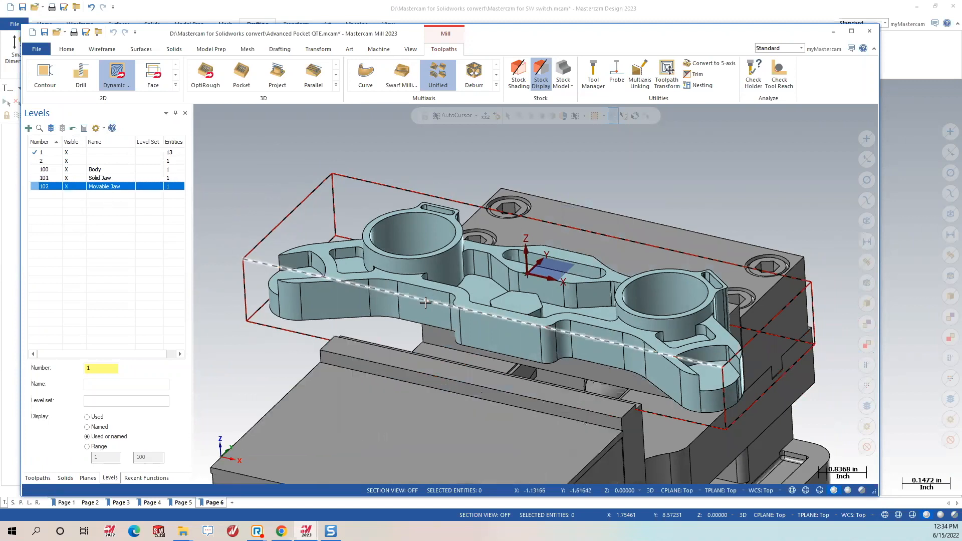
pyautogui.moveTo(425, 302); pyautogui.dragTo(518, 341, button='middle')
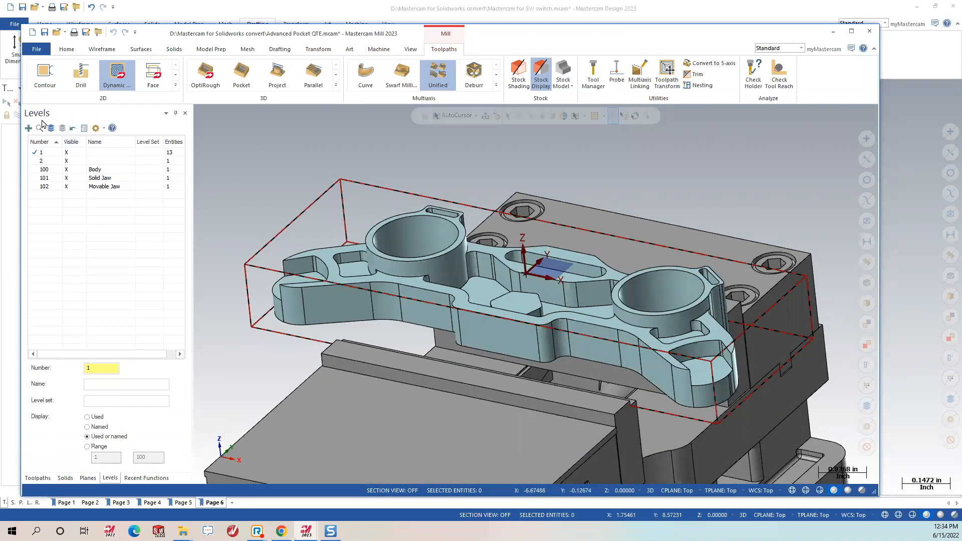
pyautogui.moveTo(572, 308); pyautogui.dragTo(598, 260, button='middle')
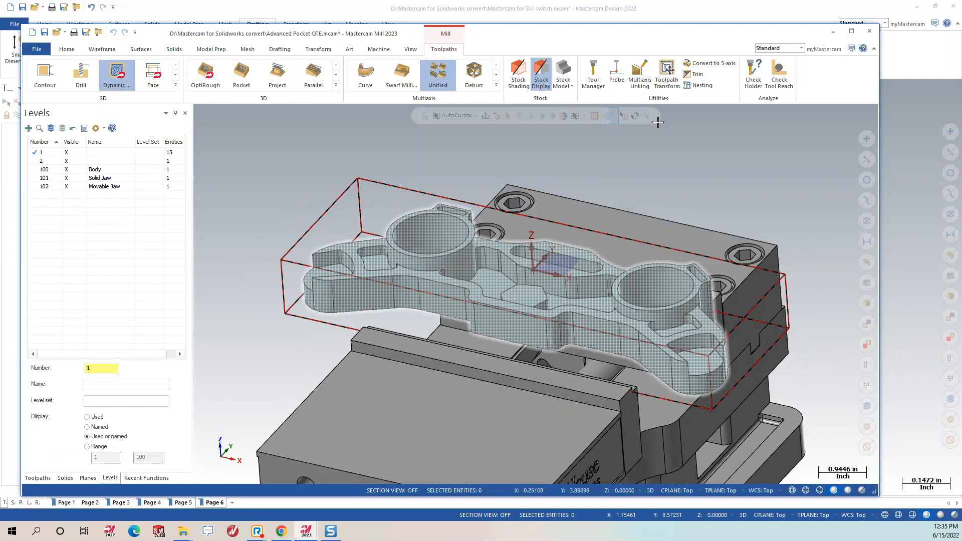
pyautogui.scroll(-3, 666, 261)
pyautogui.moveTo(721, 340); pyautogui.dragTo(677, 351, button='middle')
pyautogui.scroll(2, 647, 322)
# Hide the Movable Jaw, Solid Jaw and Body levels again.
pyautogui.click(67, 186)
pyautogui.click(67, 177)
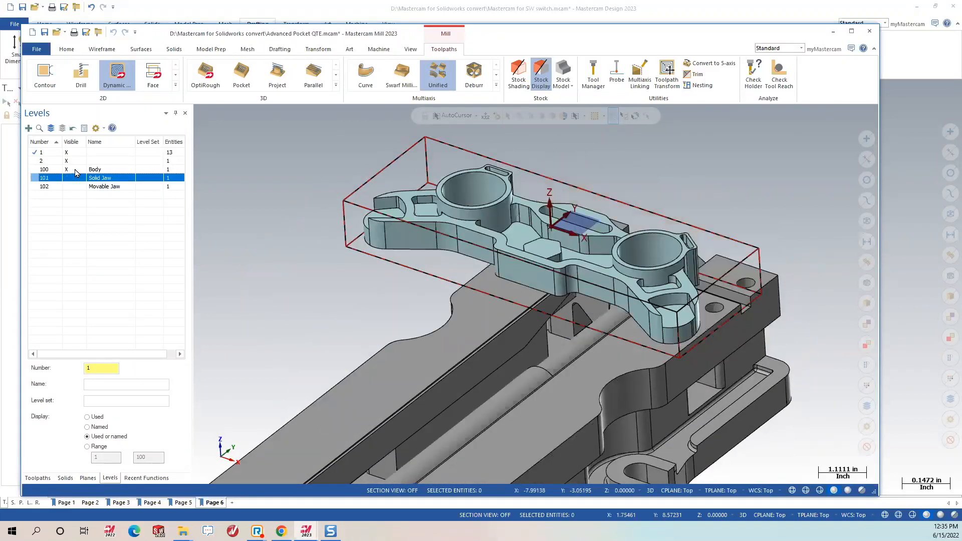
pyautogui.click(67, 169)
pyautogui.rightClick(670, 122)
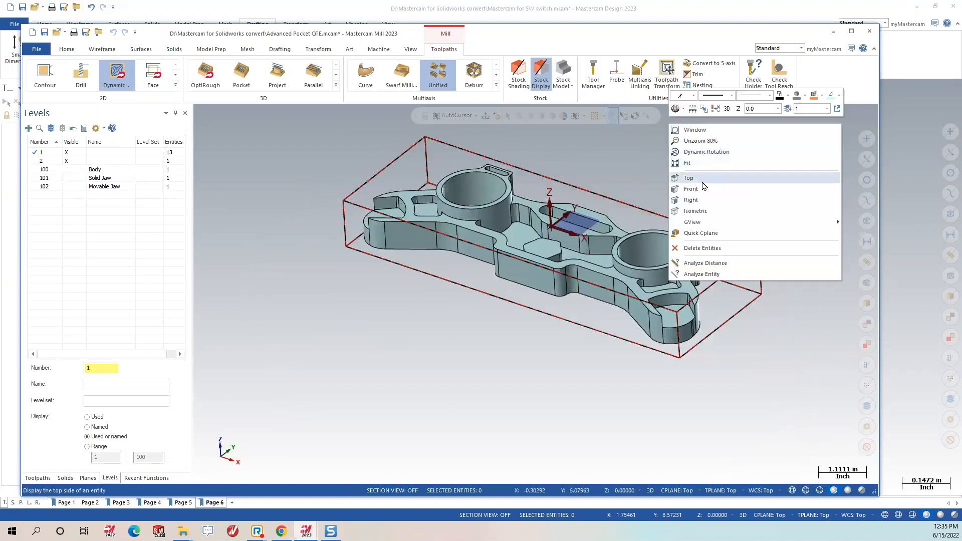
# Fit the part and its stock to the view and orbit to a low side angle.
pyautogui.click(695, 166)
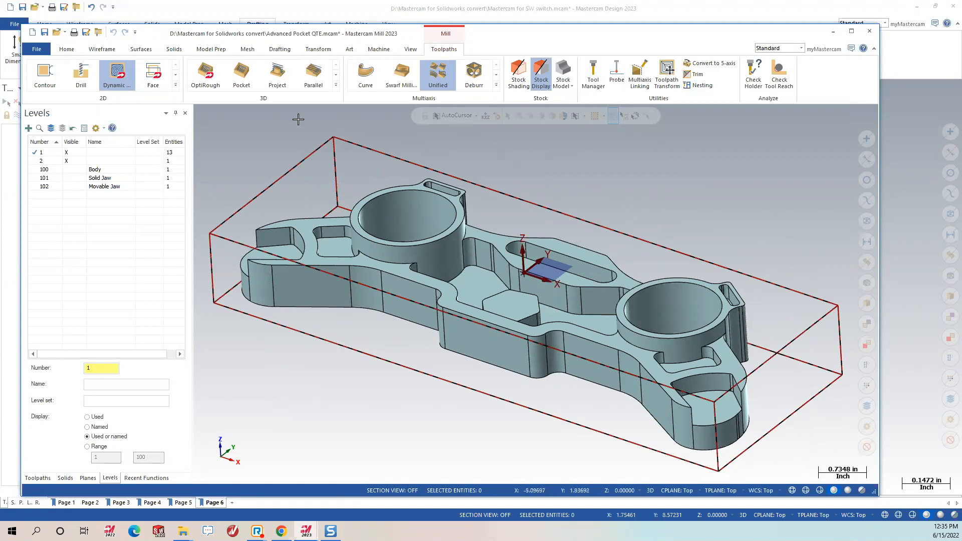
pyautogui.moveTo(551, 236); pyautogui.dragTo(546, 281, button='middle')
pyautogui.rightClick(562, 280)
pyautogui.click(596, 324)
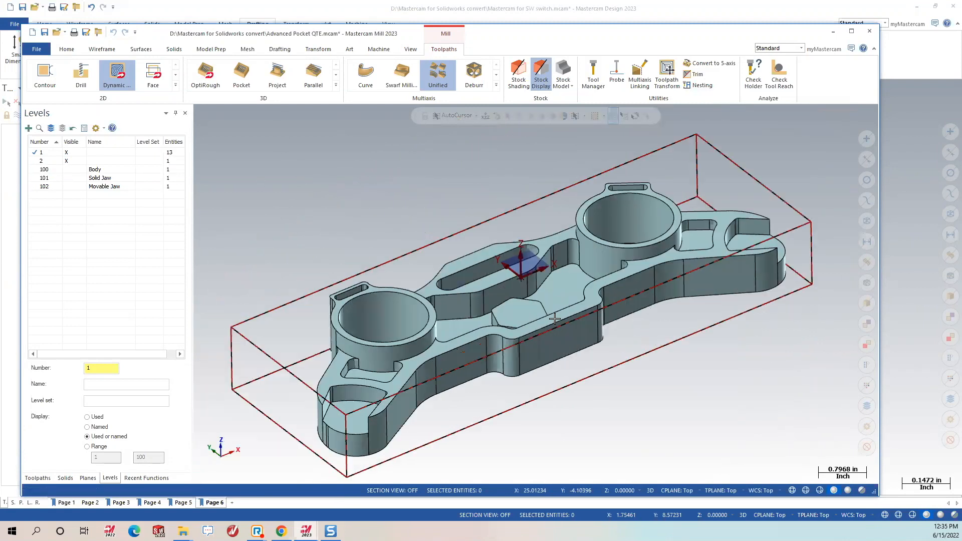
pyautogui.scroll(3, 472, 240)
pyautogui.scroll(-3, 472, 240)
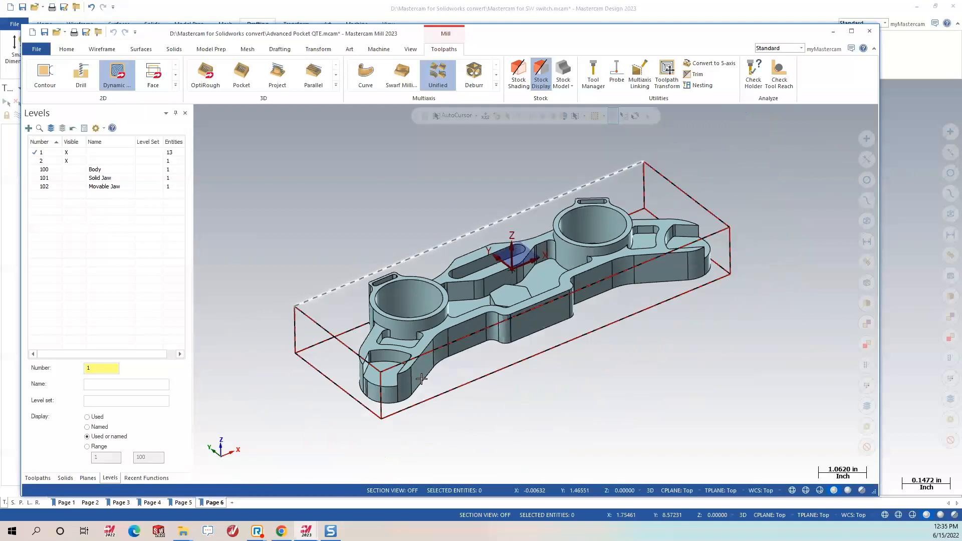
pyautogui.scroll(5, 273, 279)
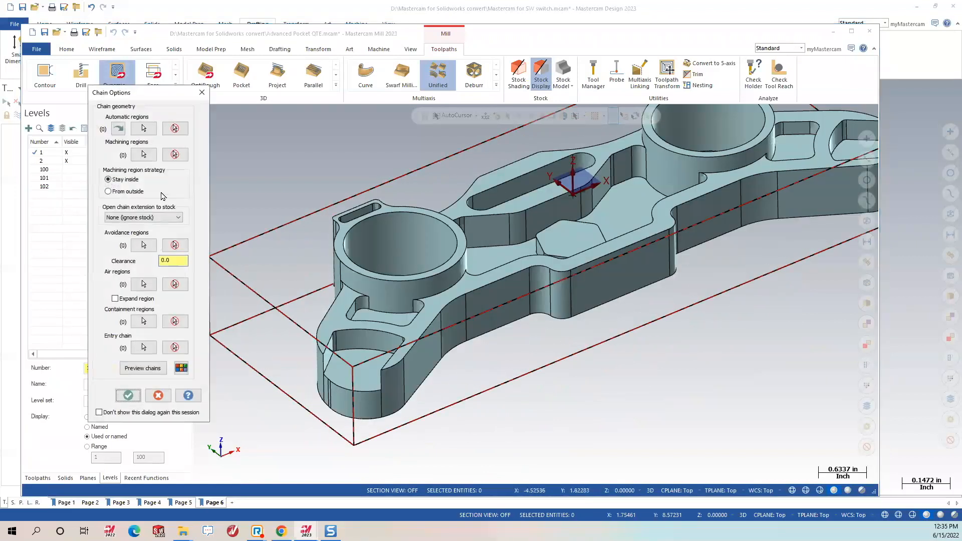
# Chain the floor loops of both end pockets as machining regions and preview them hatched.
pyautogui.click(142, 155)
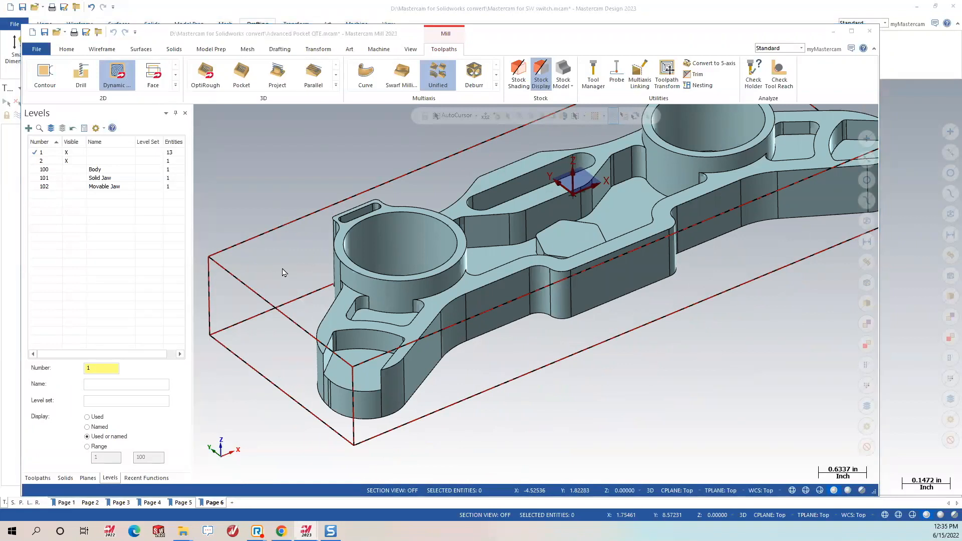
pyautogui.click(153, 195)
pyautogui.moveTo(329, 369); pyautogui.dragTo(349, 372, button='middle')
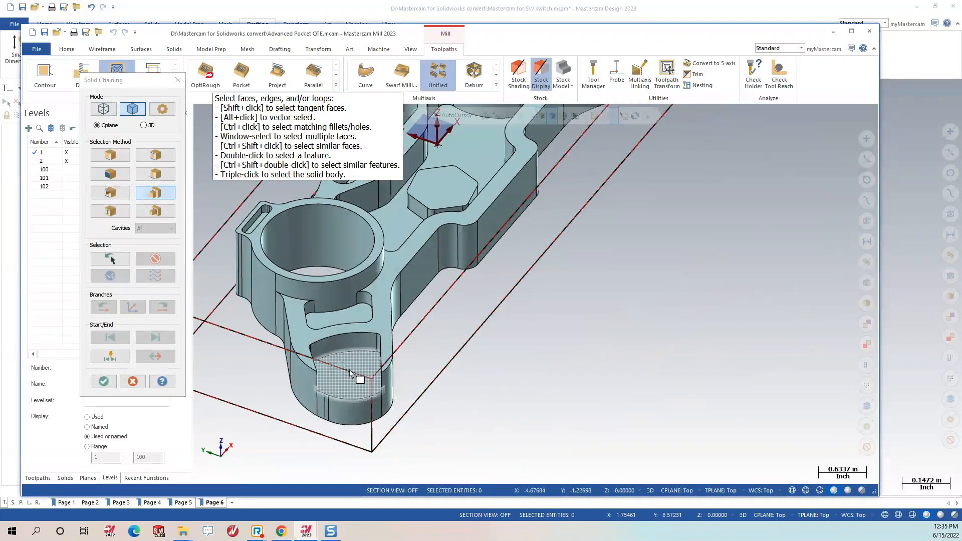
pyautogui.click(349, 374)
pyautogui.moveTo(458, 360); pyautogui.dragTo(280, 346, button='middle')
pyautogui.scroll(-3, 283, 346)
pyautogui.click(713, 373)
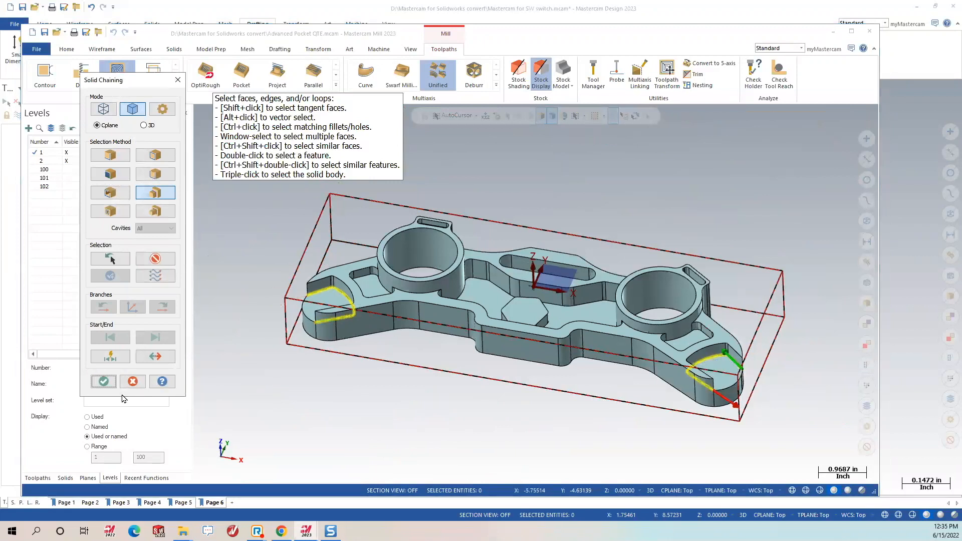
pyautogui.click(103, 381)
pyautogui.click(143, 368)
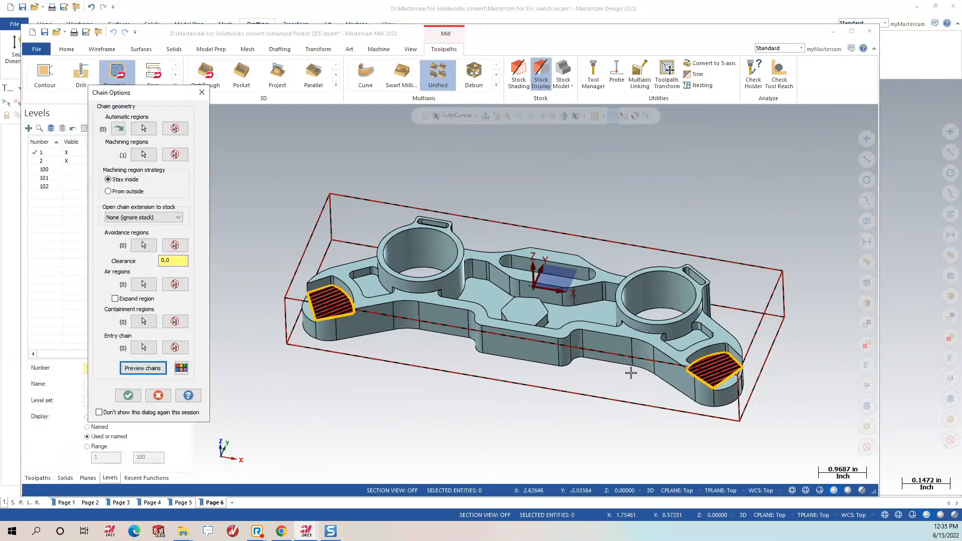
# Set the end-pocket regions to cut from outside, preview them, and begin picking air regions.
pyautogui.click(127, 193)
pyautogui.click(143, 368)
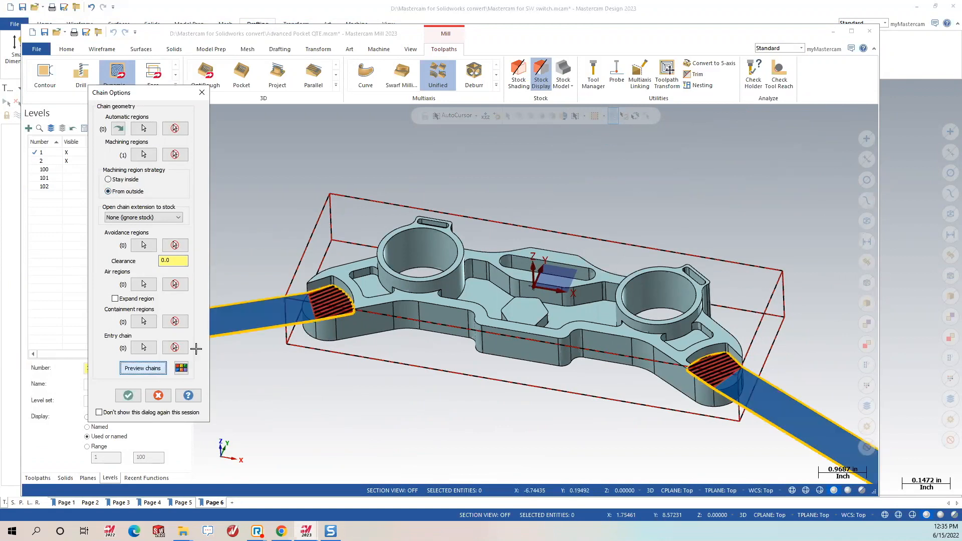
pyautogui.scroll(1, 764, 376)
pyautogui.scroll(3, 764, 376)
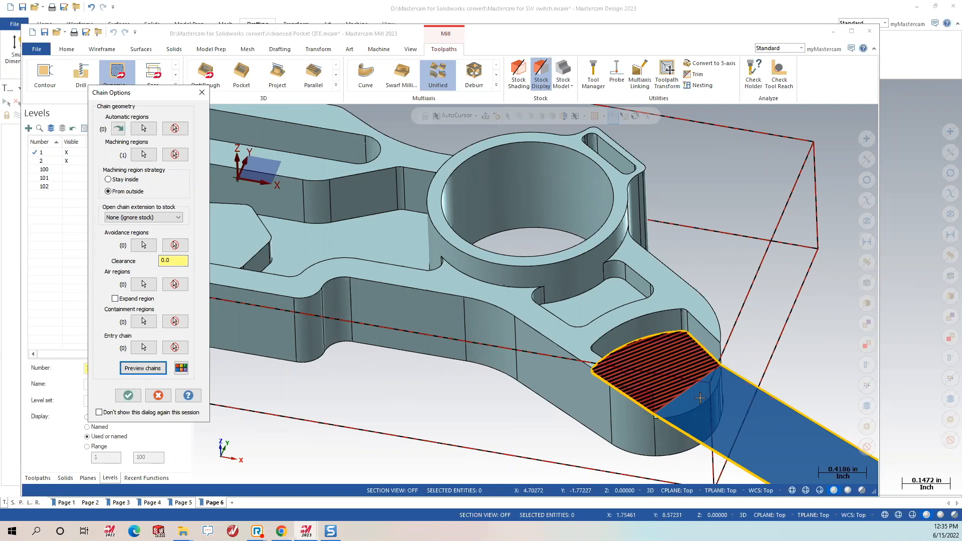
pyautogui.scroll(-2, 686, 330)
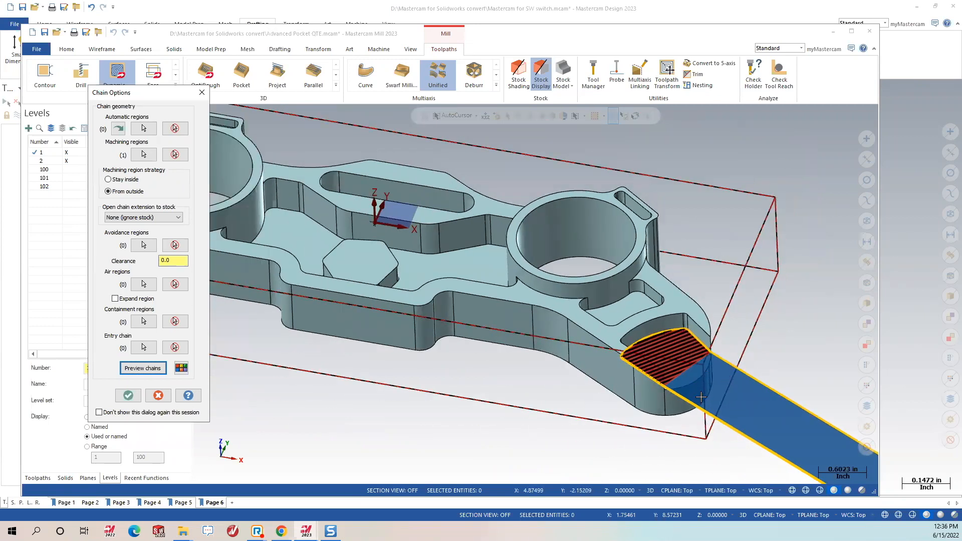
pyautogui.scroll(-3, 787, 365)
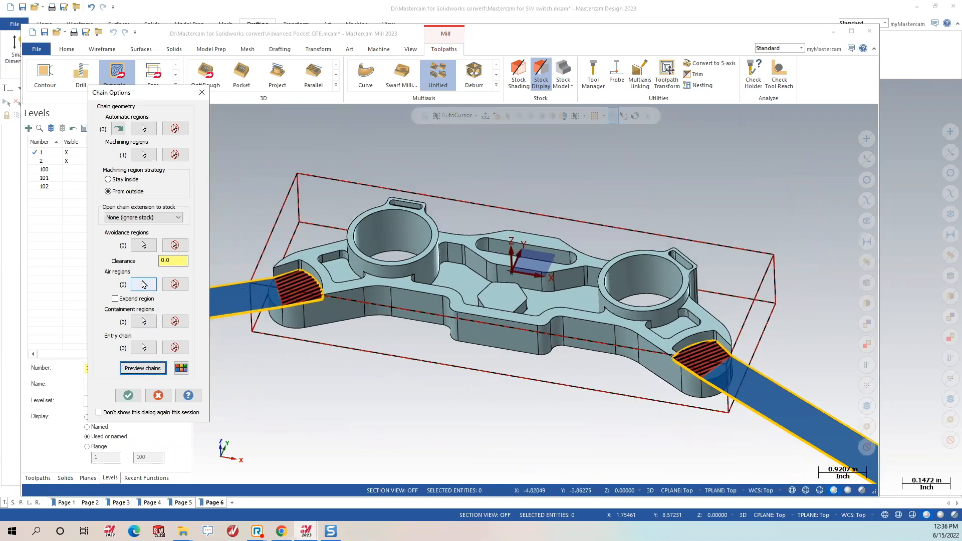
pyautogui.click(144, 285)
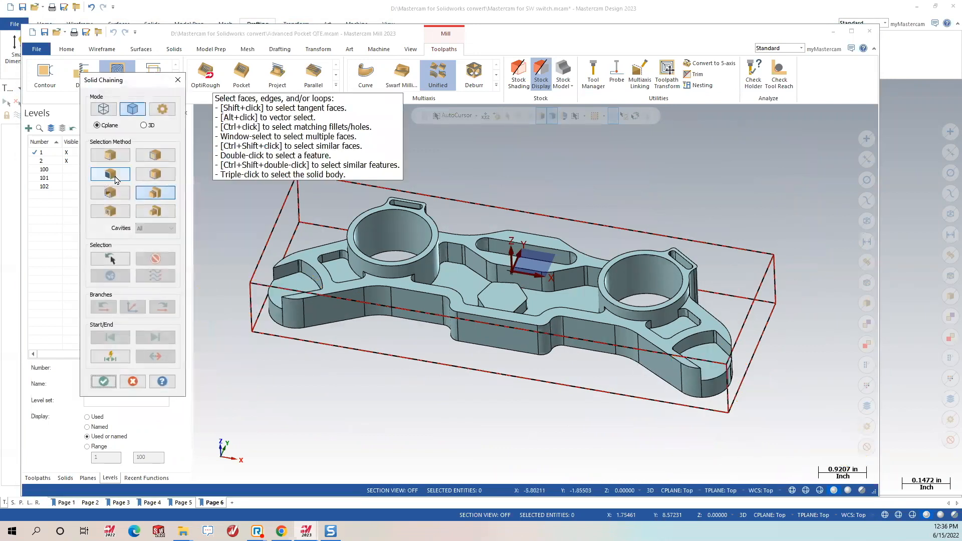
# Switch Solid Chaining to edge picking in 3D mode, clearing the trial chains at the round end.
pyautogui.click(110, 155)
pyautogui.moveTo(323, 351); pyautogui.dragTo(268, 131, button='middle')
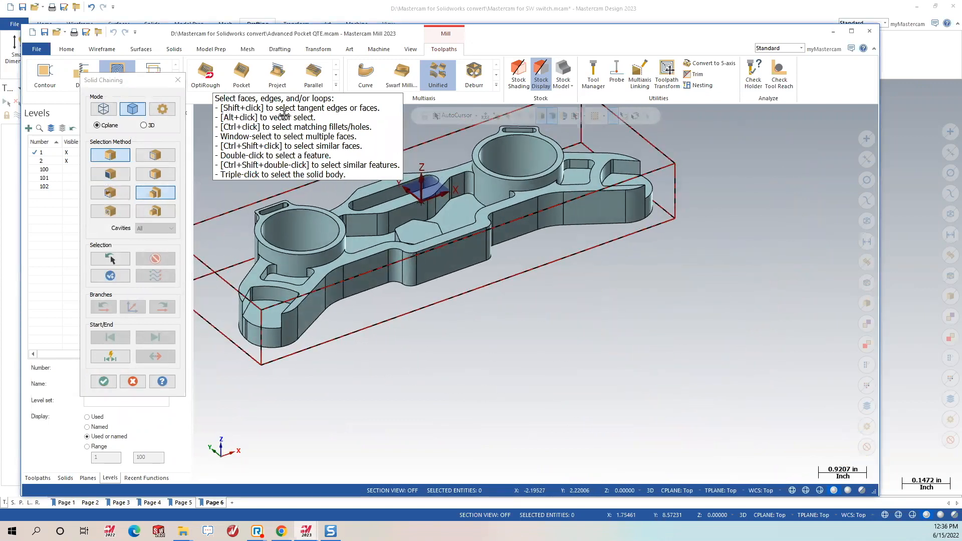
pyautogui.scroll(5, 337, 290)
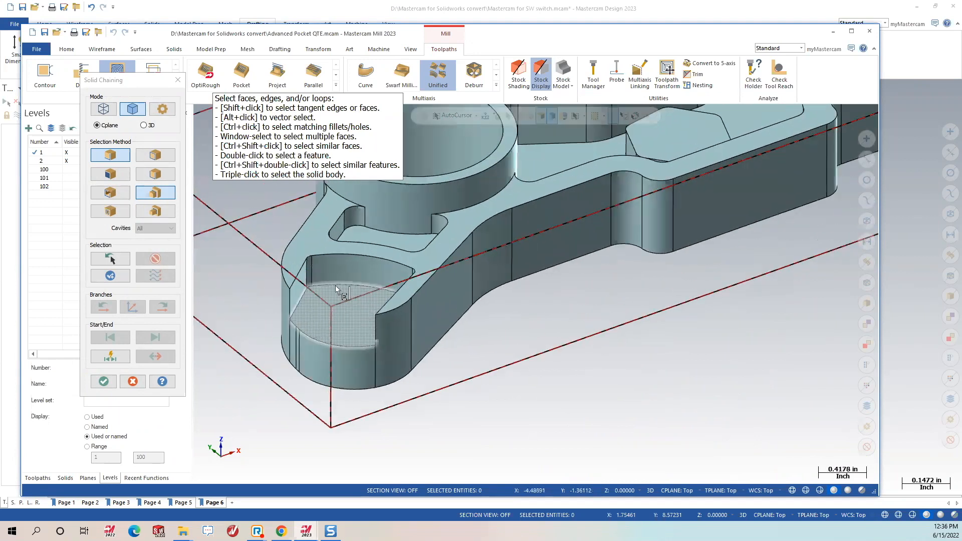
pyautogui.scroll(2, 336, 289)
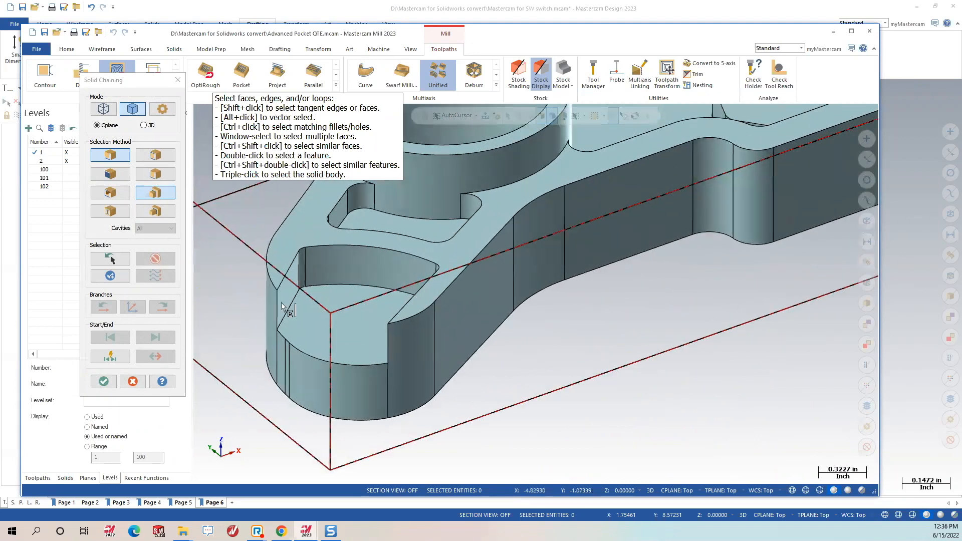
pyautogui.click(376, 365)
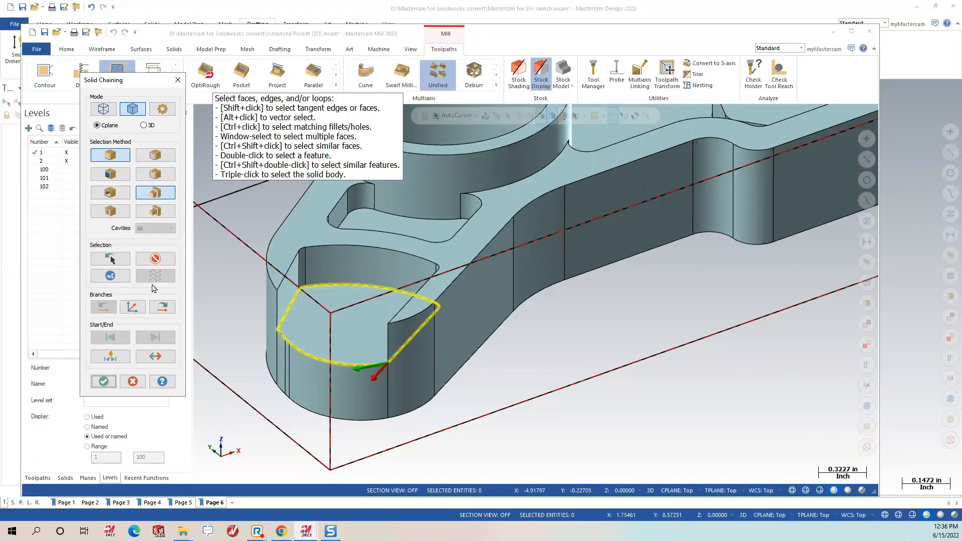
pyautogui.click(155, 258)
pyautogui.click(148, 127)
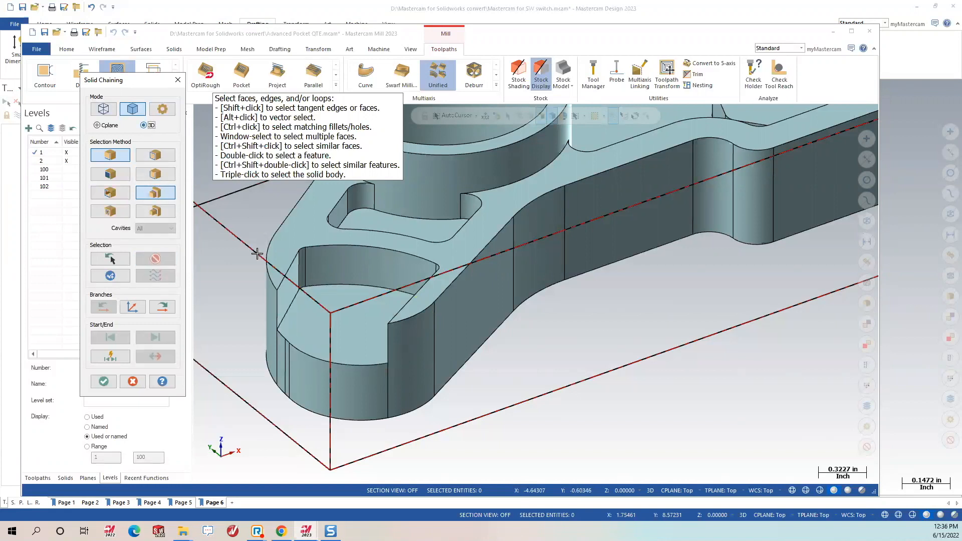
pyautogui.click(368, 365)
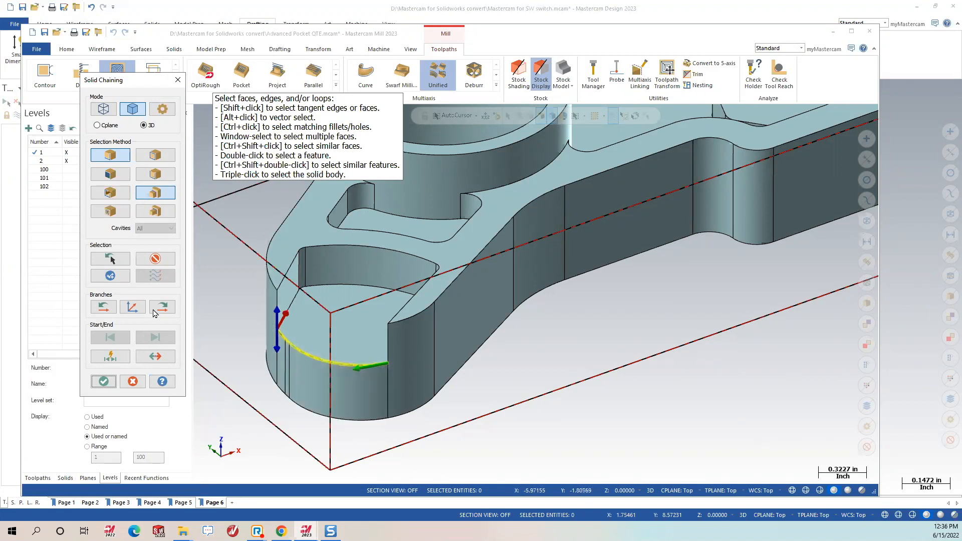
pyautogui.click(155, 258)
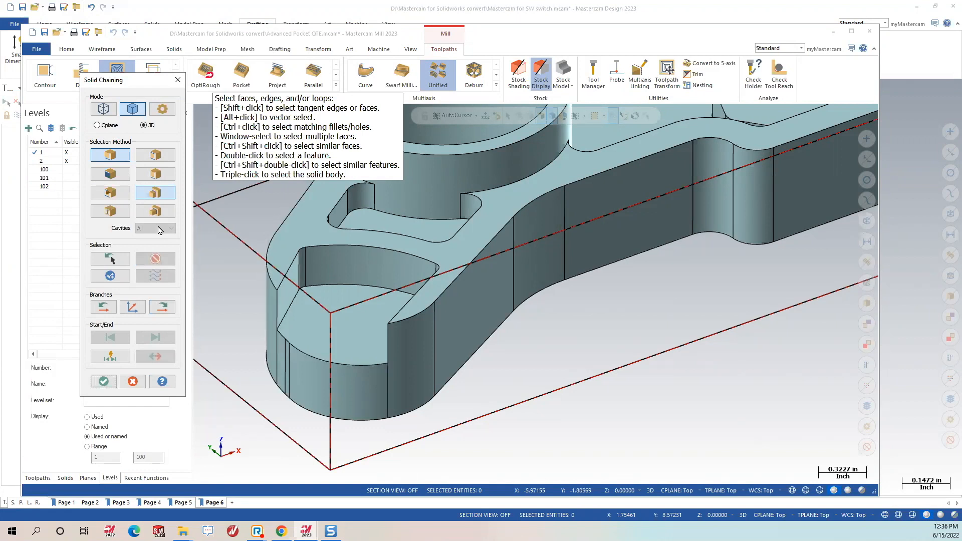
# Chain the outer open edges at both round end walls as the air region and accept.
pyautogui.click(109, 193)
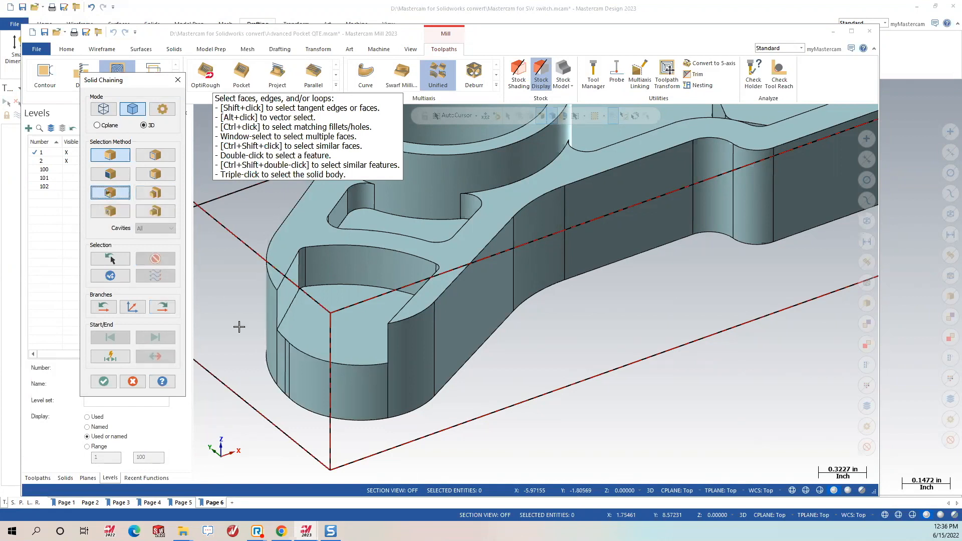
pyautogui.click(109, 156)
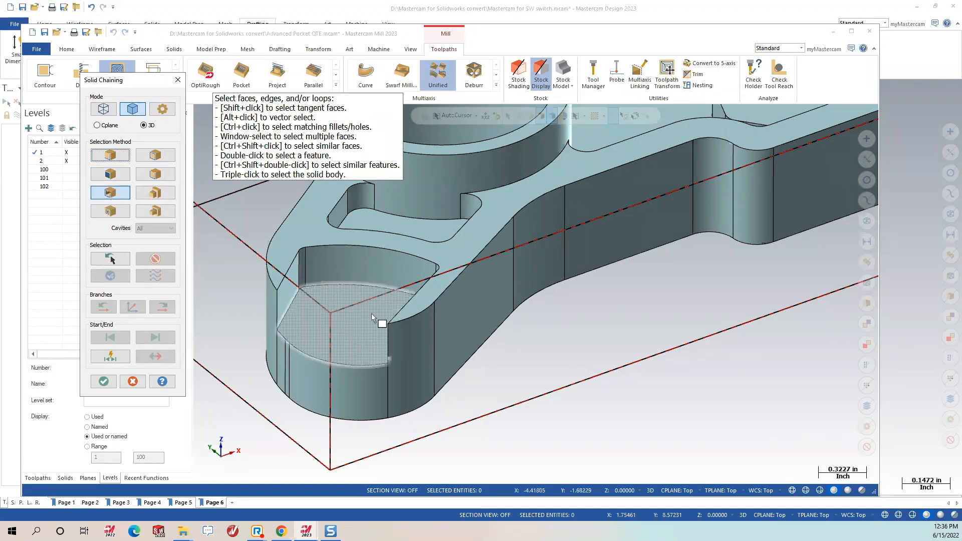
pyautogui.click(351, 383)
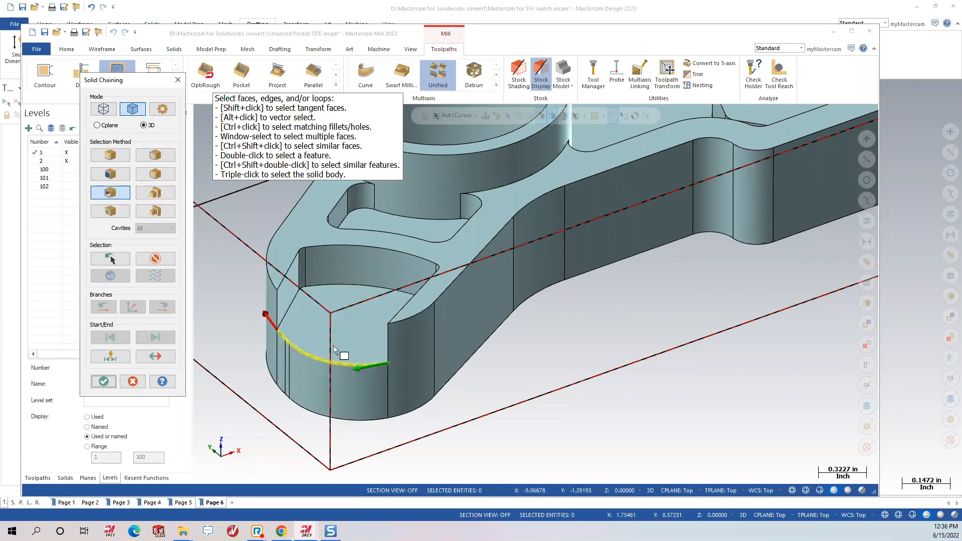
pyautogui.moveTo(447, 387); pyautogui.dragTo(369, 324, button='middle')
pyautogui.scroll(-3, 368, 325)
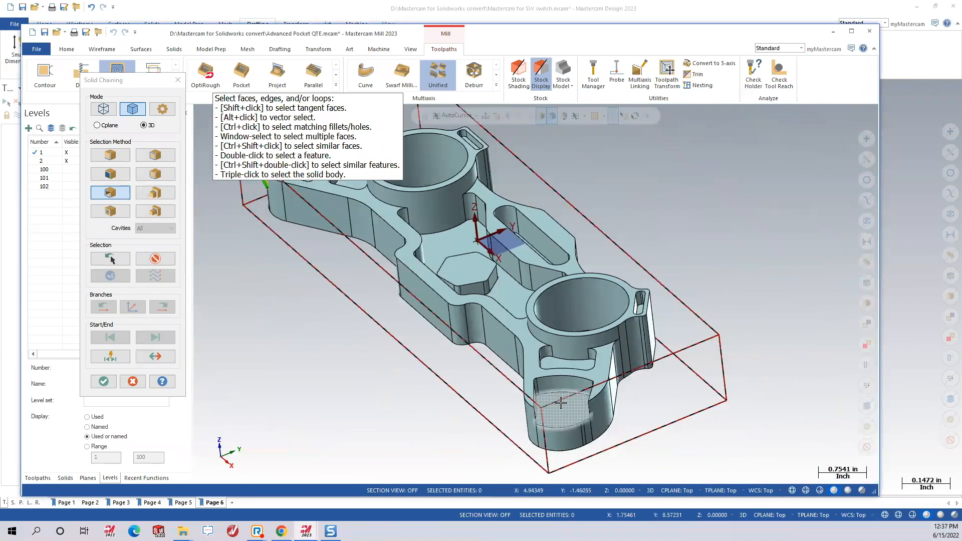
pyautogui.moveTo(567, 418); pyautogui.dragTo(566, 400, button='middle')
pyautogui.click(567, 415)
pyautogui.moveTo(448, 403); pyautogui.dragTo(501, 433, button='middle')
pyautogui.click(103, 382)
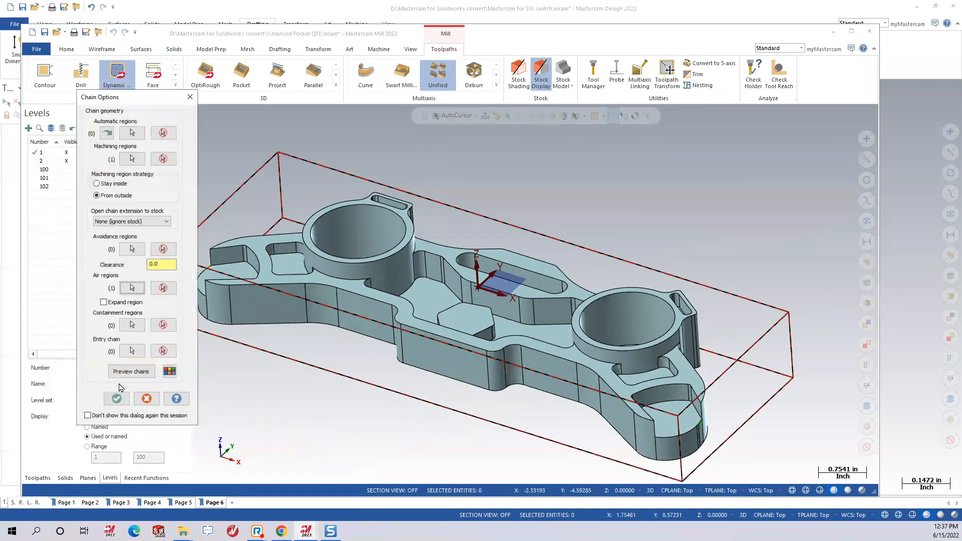
# Accept the region chains, set wall and floor stock to leave to 0, and generate the toolpath.
pyautogui.click(161, 368)
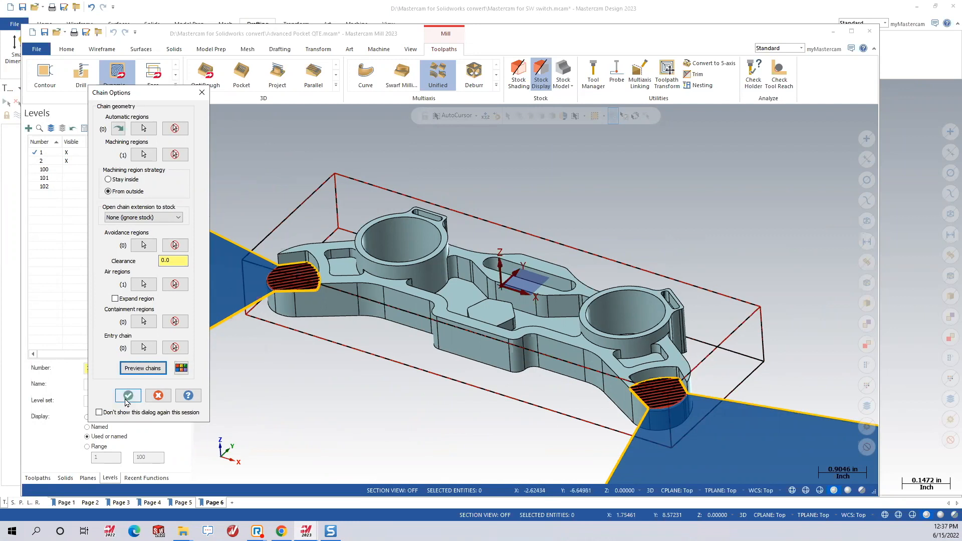
pyautogui.press('Return')
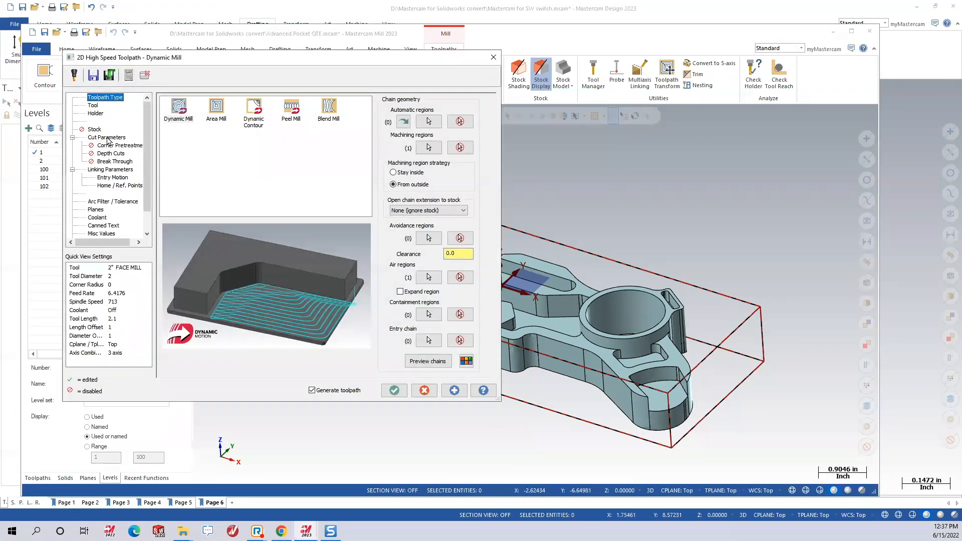
pyautogui.click(107, 139)
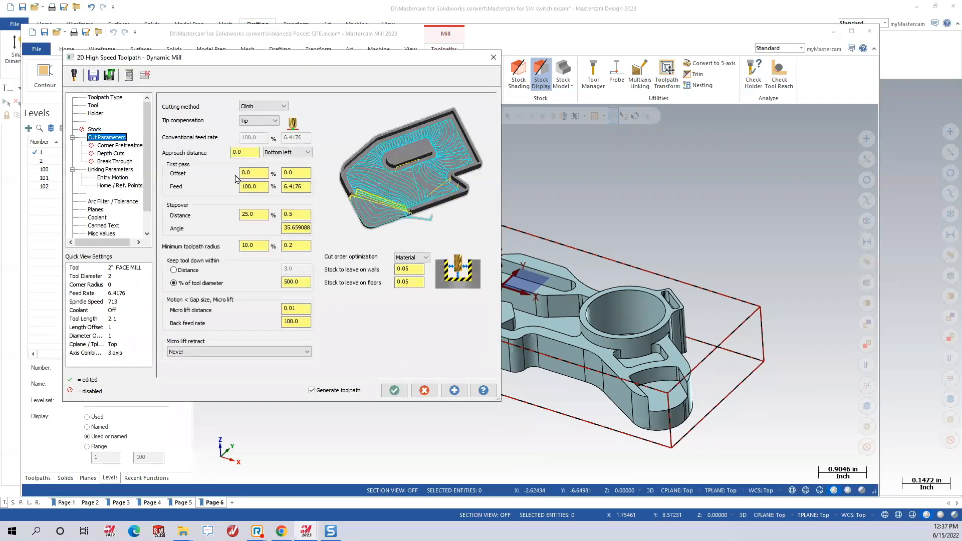
pyautogui.doubleClick(409, 269)
pyautogui.write('0')
pyautogui.press('Tab')
pyautogui.write('0')
pyautogui.press('Tab')
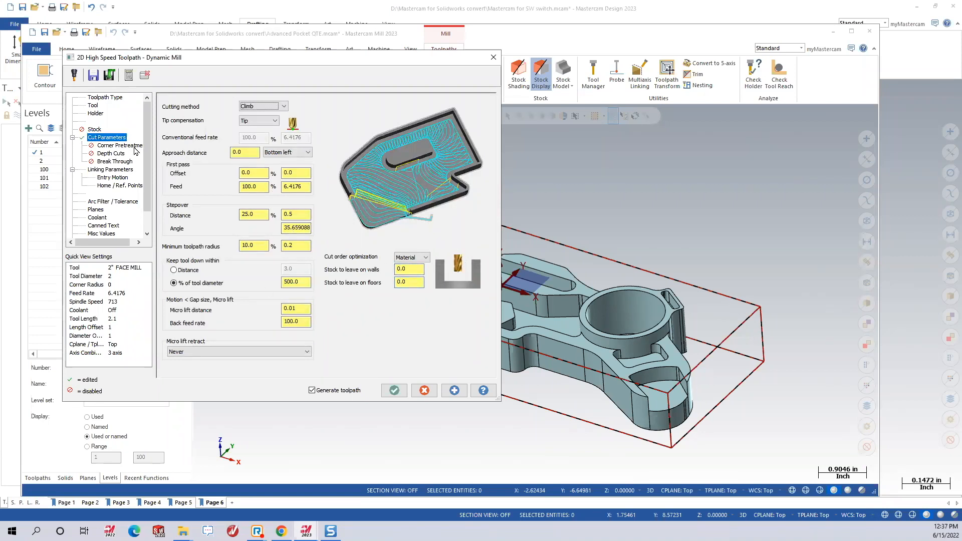
pyautogui.click(103, 171)
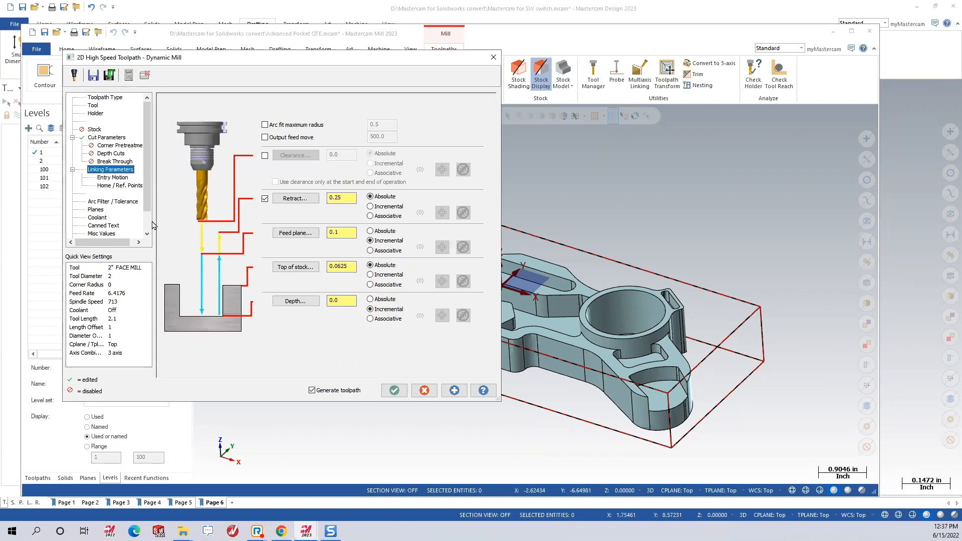
pyautogui.click(394, 390)
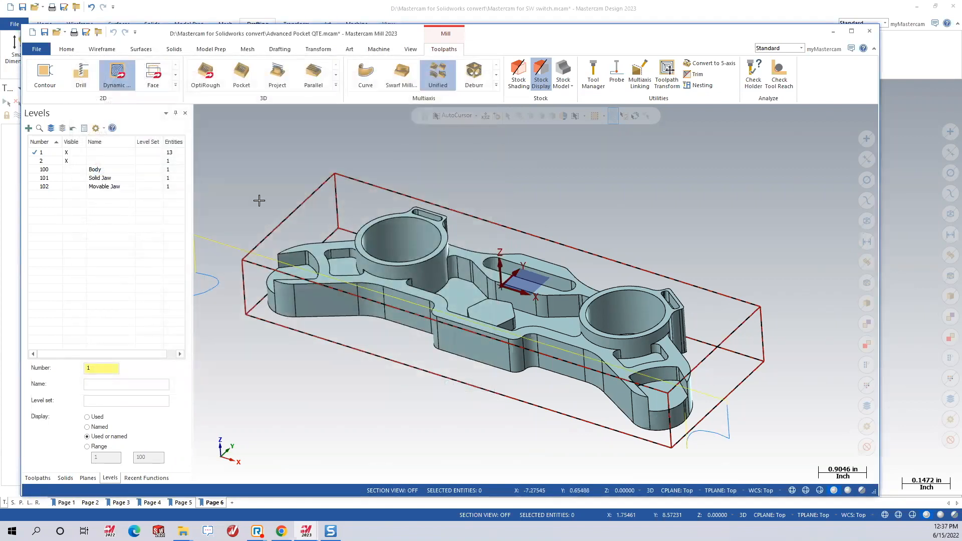
# Switch operation 10 to tool 5, the 3/16 flat endmill, and regenerate its toolpath.
pyautogui.moveTo(350, 217)
pyautogui.mouseDown(button='middle')
pyautogui.moveTo(366, 235)
pyautogui.moveTo(380, 218)
pyautogui.mouseUp(button='middle')
pyautogui.scroll(-3, 586, 223)
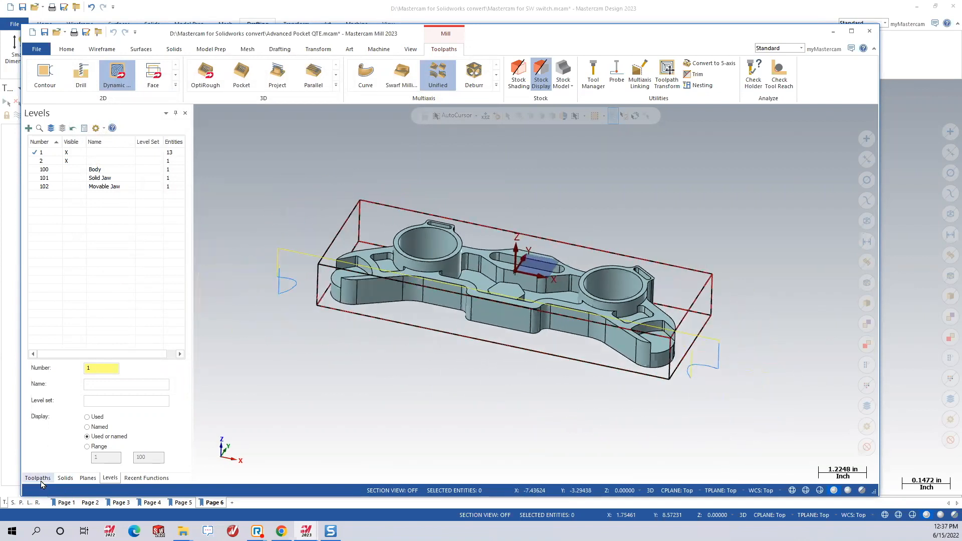
pyautogui.click(37, 478)
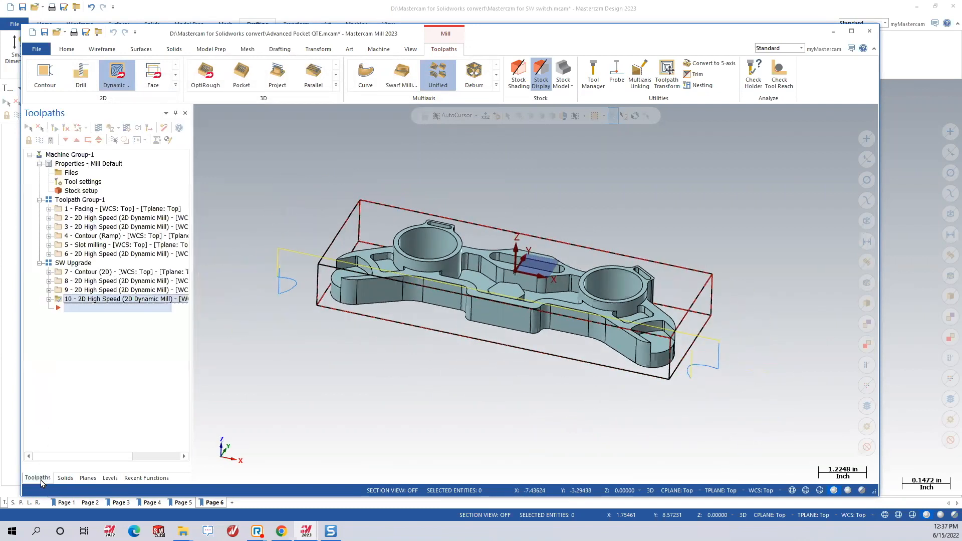
pyautogui.click(50, 300)
pyautogui.click(86, 308)
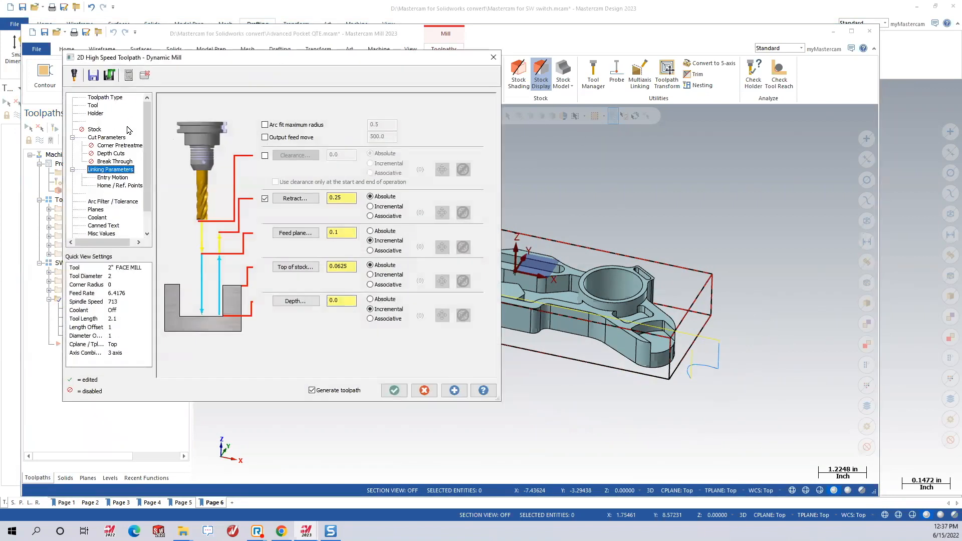
pyautogui.click(94, 105)
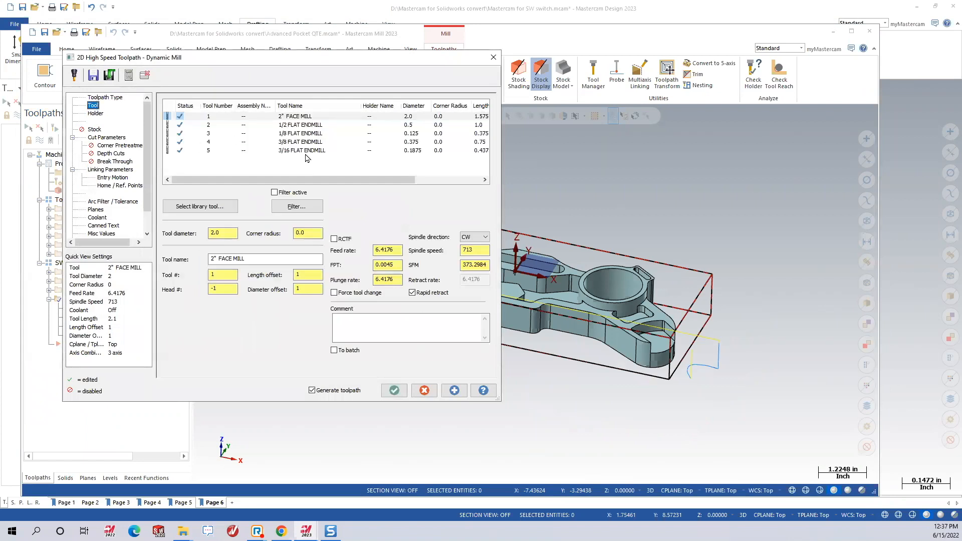
pyautogui.click(300, 134)
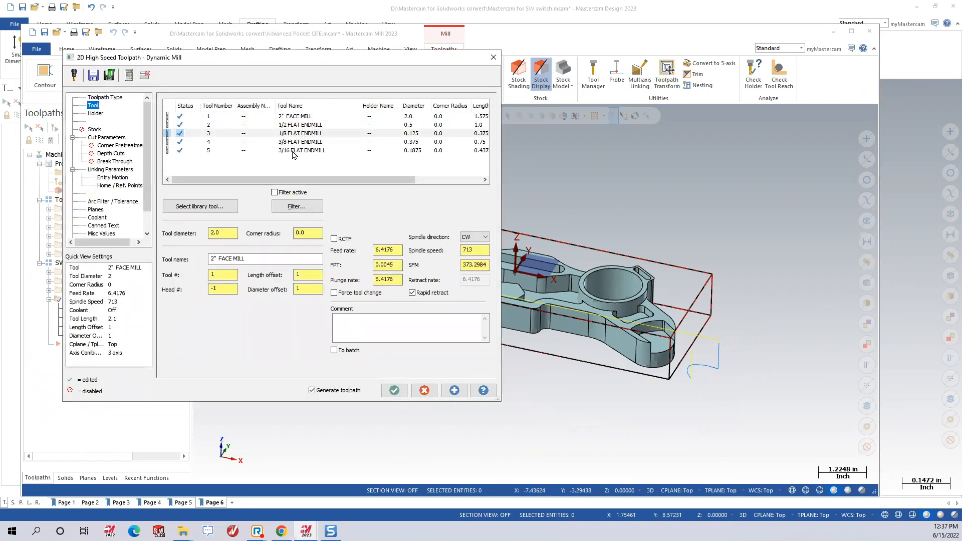
pyautogui.press('Down')
pyautogui.press('Down')
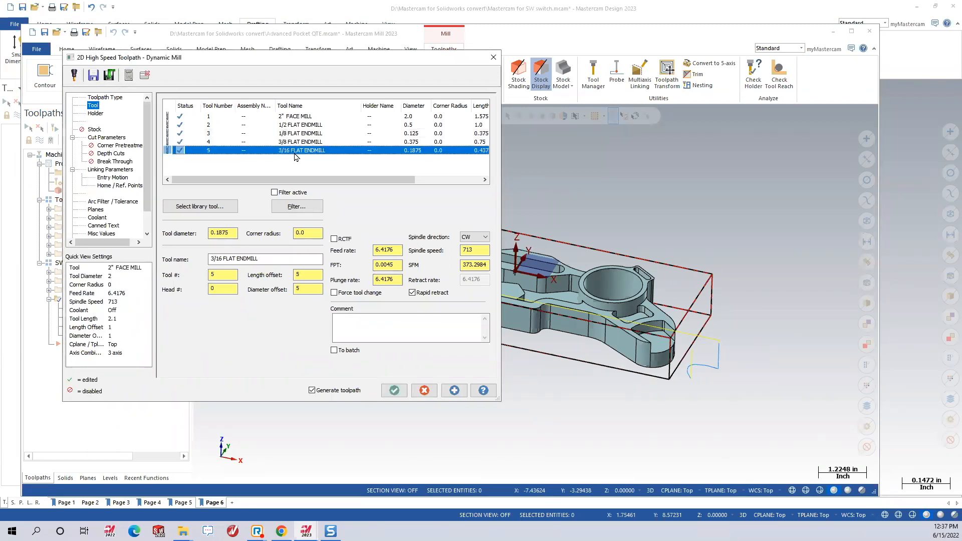
pyautogui.click(393, 390)
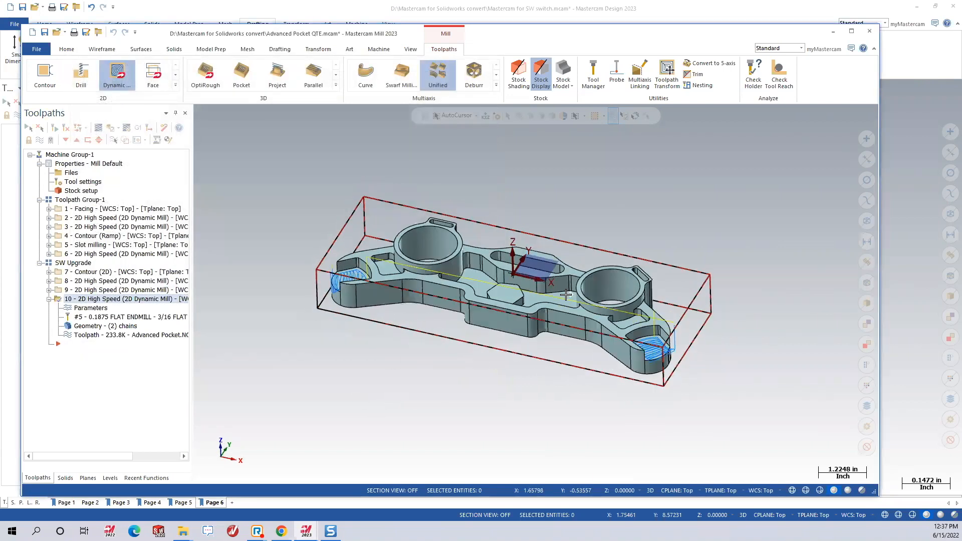
pyautogui.scroll(3, 511, 280)
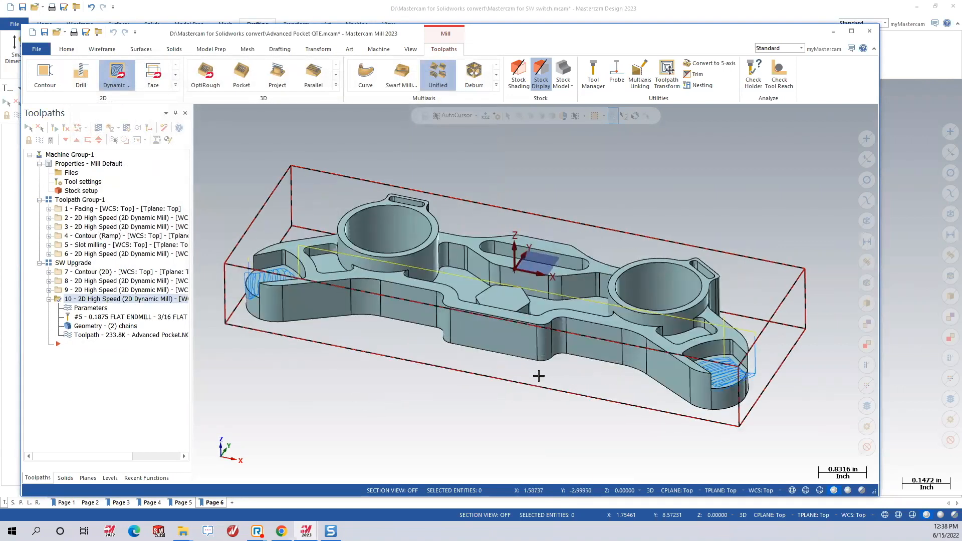
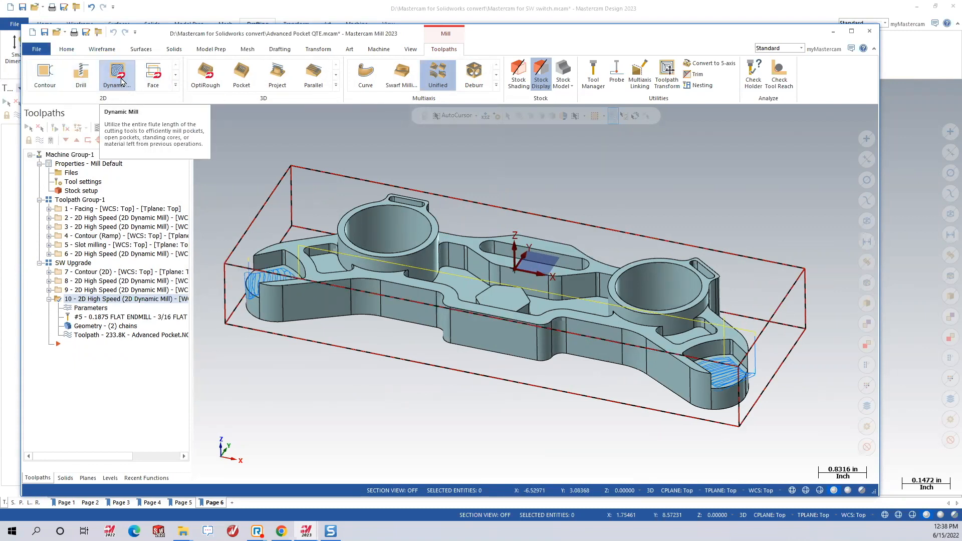
# Start a new 2D Contour toolpath, operation 11, from the 2D toolpath gallery.
pyautogui.click(178, 88)
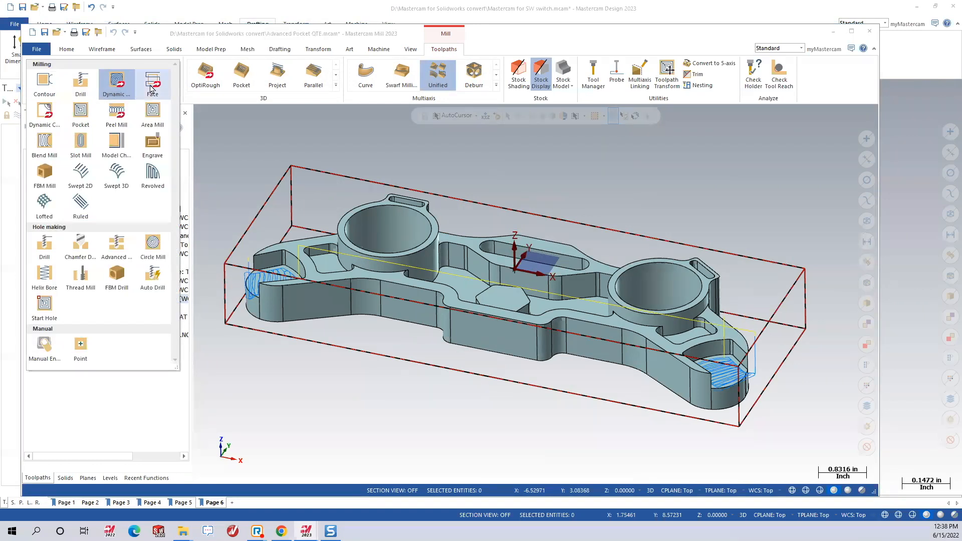
pyautogui.click(232, 146)
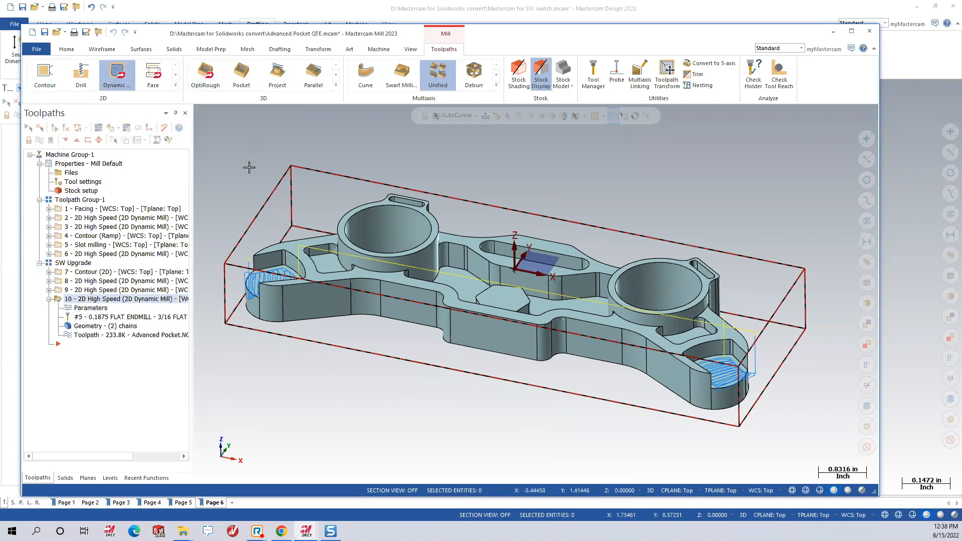
pyautogui.moveTo(507, 296)
pyautogui.mouseDown(button='middle')
pyautogui.moveTo(508, 361)
pyautogui.moveTo(245, 179)
pyautogui.moveTo(210, 135)
pyautogui.mouseUp(button='middle')
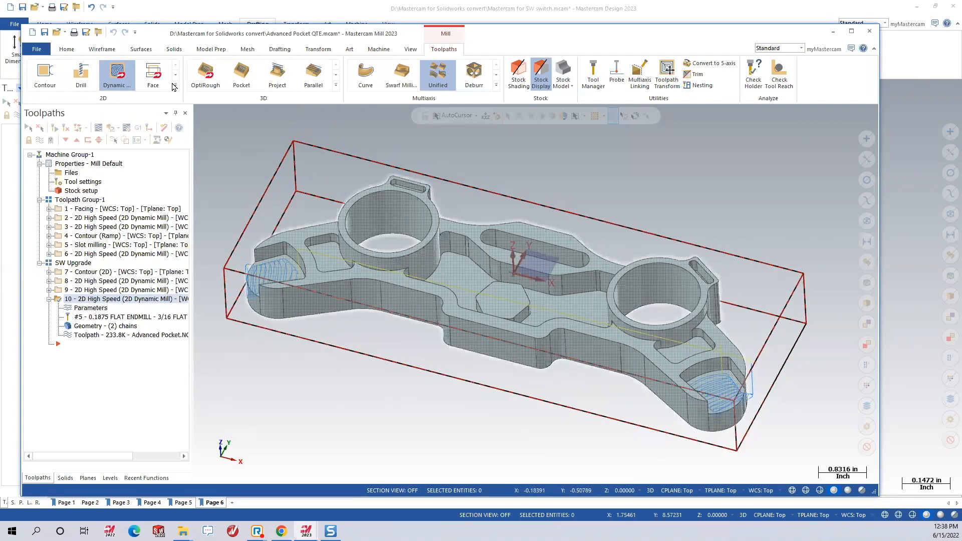
pyautogui.click(175, 85)
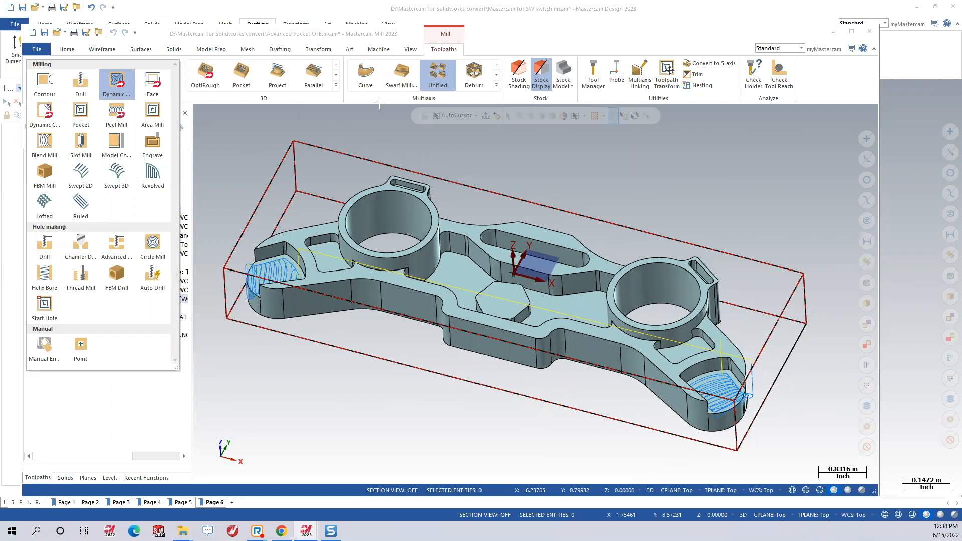
pyautogui.click(112, 91)
pyautogui.click(403, 169)
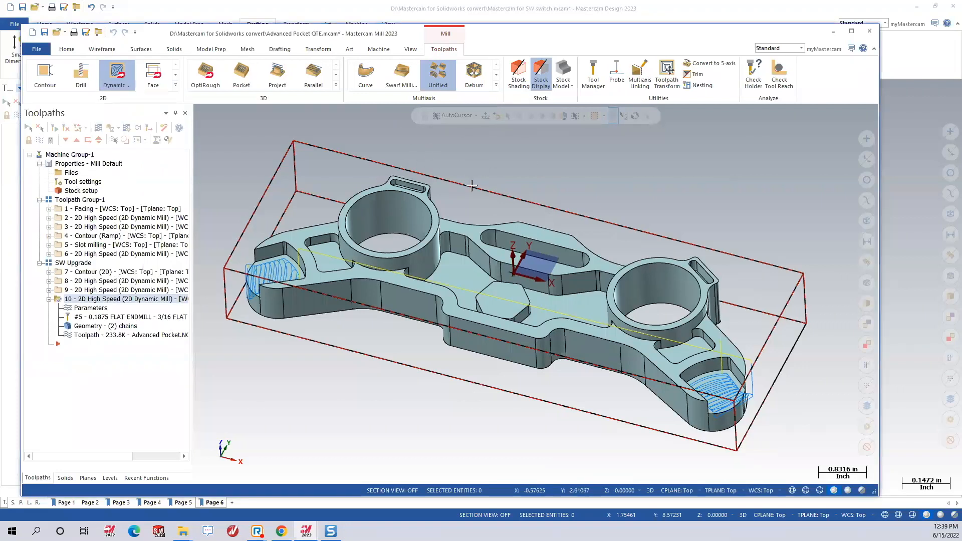
pyautogui.scroll(-2, 510, 244)
pyautogui.scroll(2, 510, 245)
pyautogui.moveTo(510, 244); pyautogui.dragTo(564, 287, button='middle')
pyautogui.scroll(-1, 565, 287)
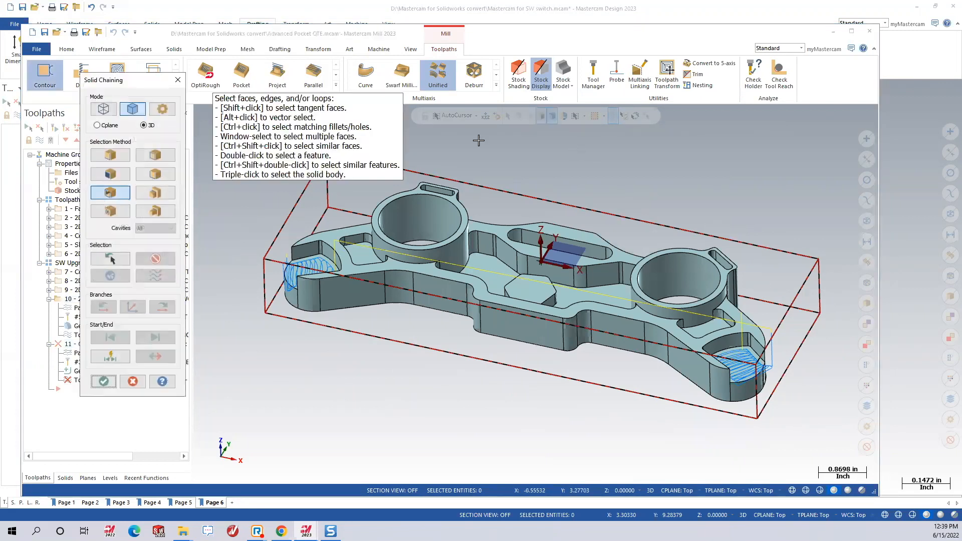
# Chain the stock box's bottom rectangle as wireframe in Cplane mode and accept it.
pyautogui.click(103, 111)
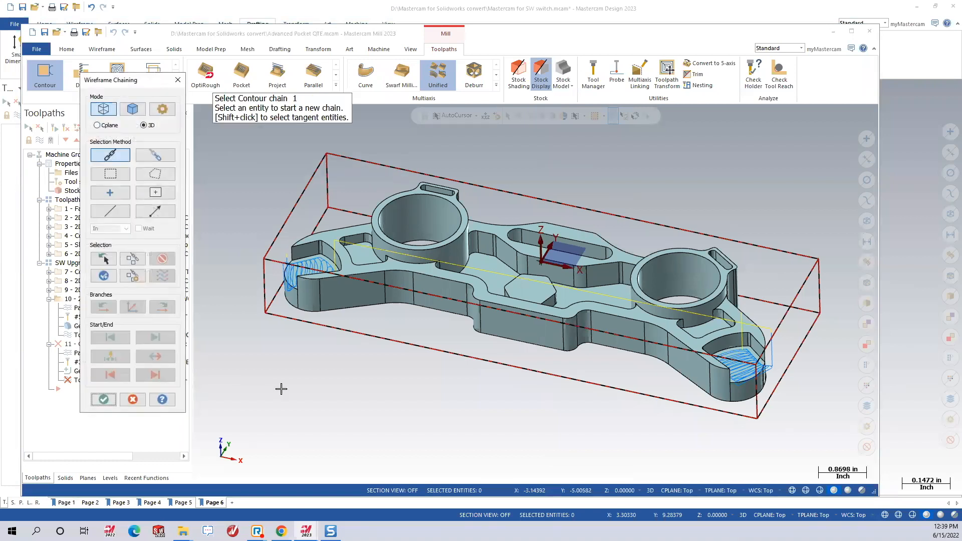
pyautogui.click(96, 125)
pyautogui.rightClick(731, 177)
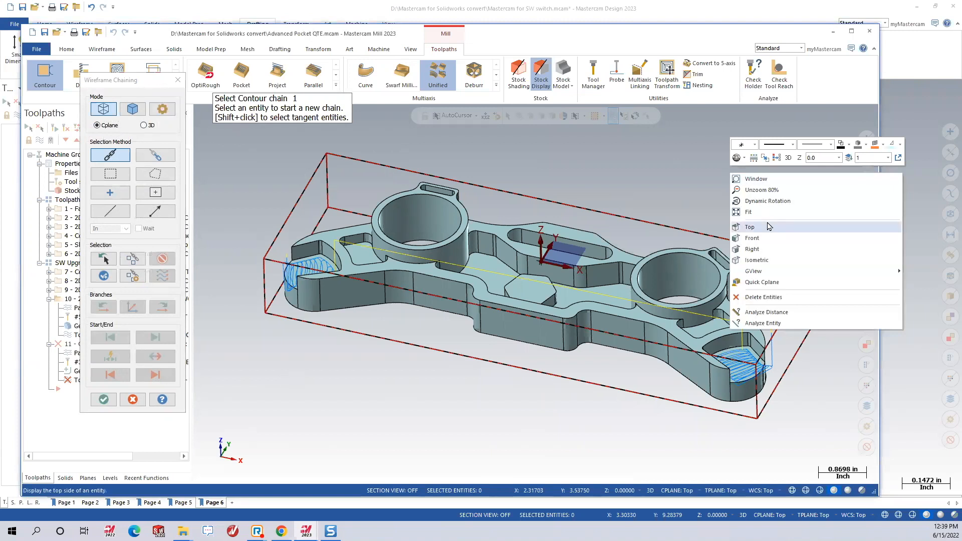
pyautogui.click(757, 228)
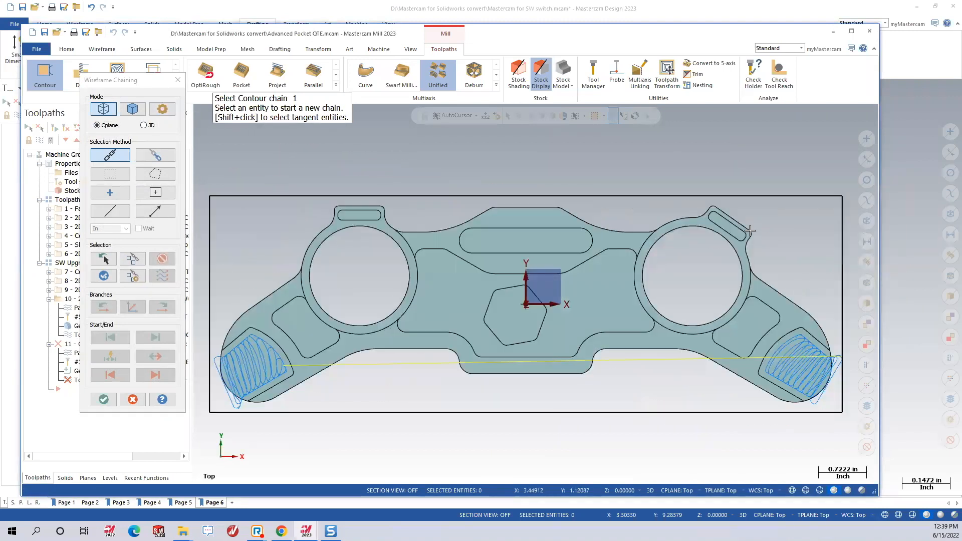
pyautogui.moveTo(571, 311); pyautogui.dragTo(706, 426, button='middle')
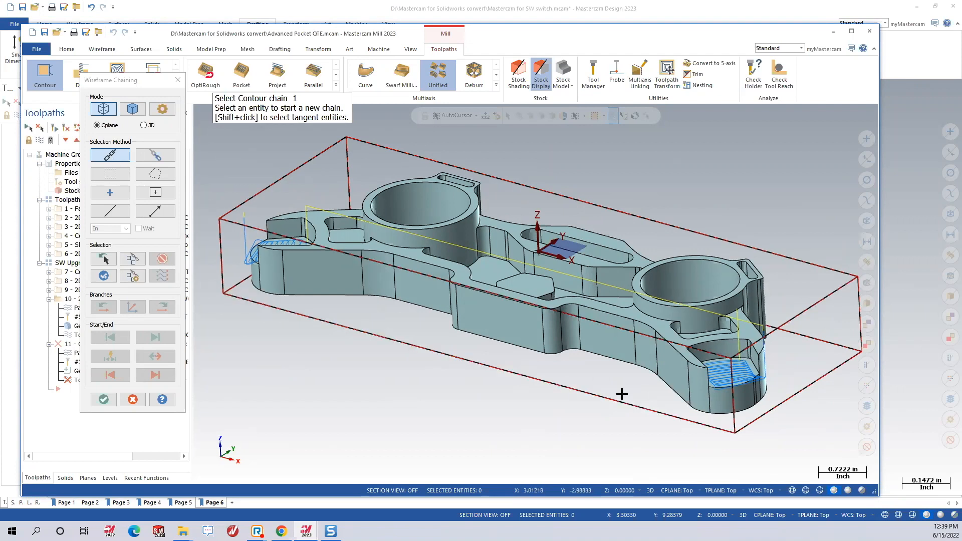
pyautogui.click(714, 428)
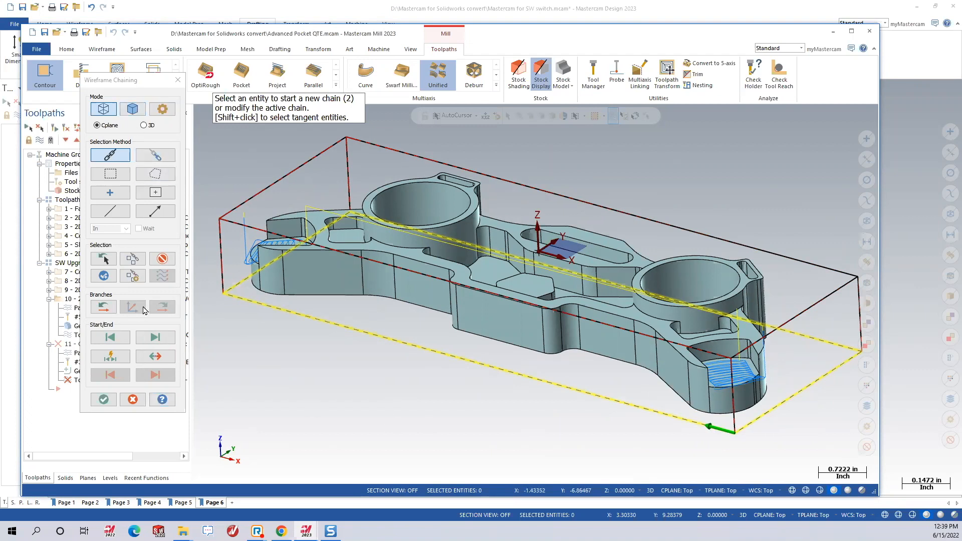
pyautogui.click(95, 403)
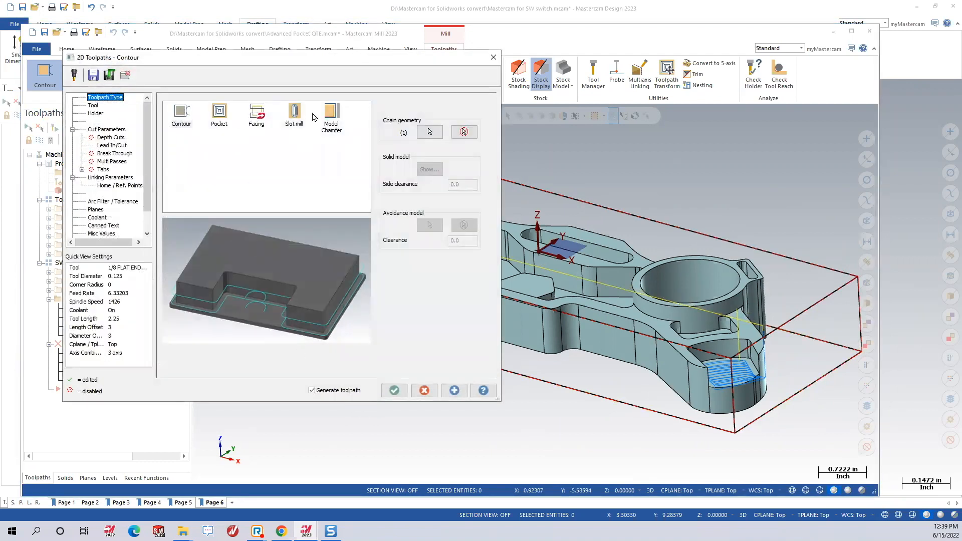
# Assign tool #2, the 1/2 flat endmill, and generate the contour toolpath.
pyautogui.click(91, 106)
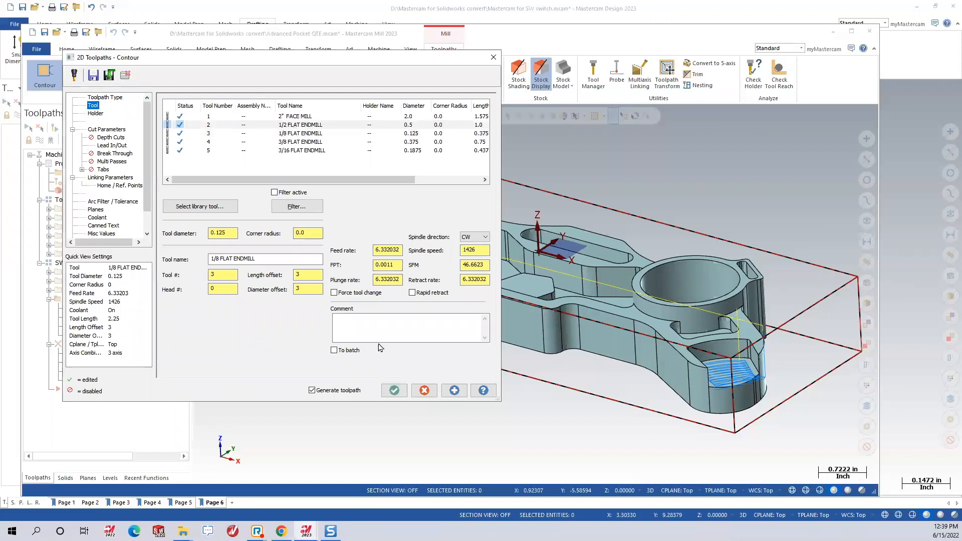
pyautogui.click(397, 394)
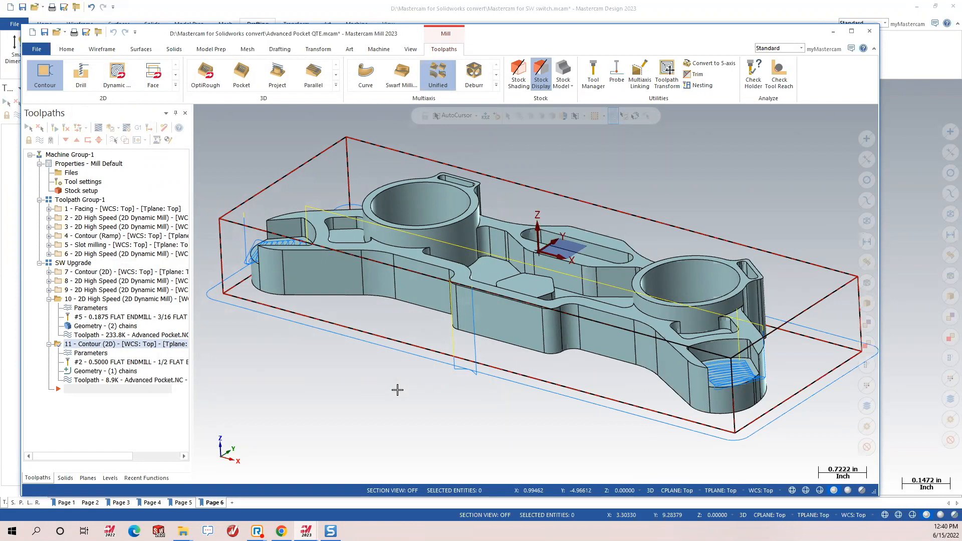
# Collapse operation 10's branch and inspect contour 11 looping around the stock outline.
pyautogui.moveTo(511, 287)
pyautogui.mouseDown(button='middle')
pyautogui.moveTo(521, 324)
pyautogui.moveTo(511, 274)
pyautogui.mouseUp(button='middle')
pyautogui.scroll(-4, 519, 291)
pyautogui.scroll(1, 561, 182)
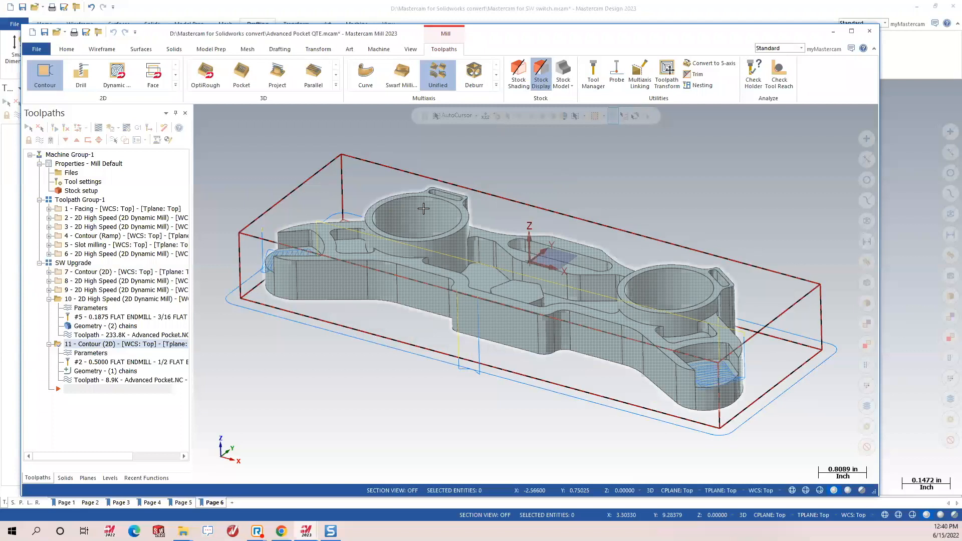
pyautogui.click(48, 299)
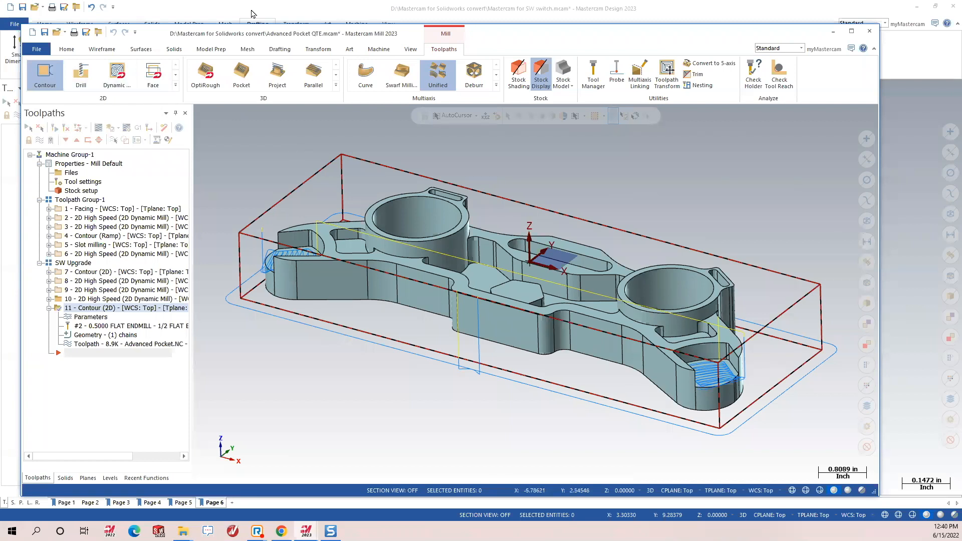
pyautogui.moveTo(489, 242)
pyautogui.mouseDown(button='middle')
pyautogui.moveTo(493, 258)
pyautogui.moveTo(494, 245)
pyautogui.mouseUp(button='middle')
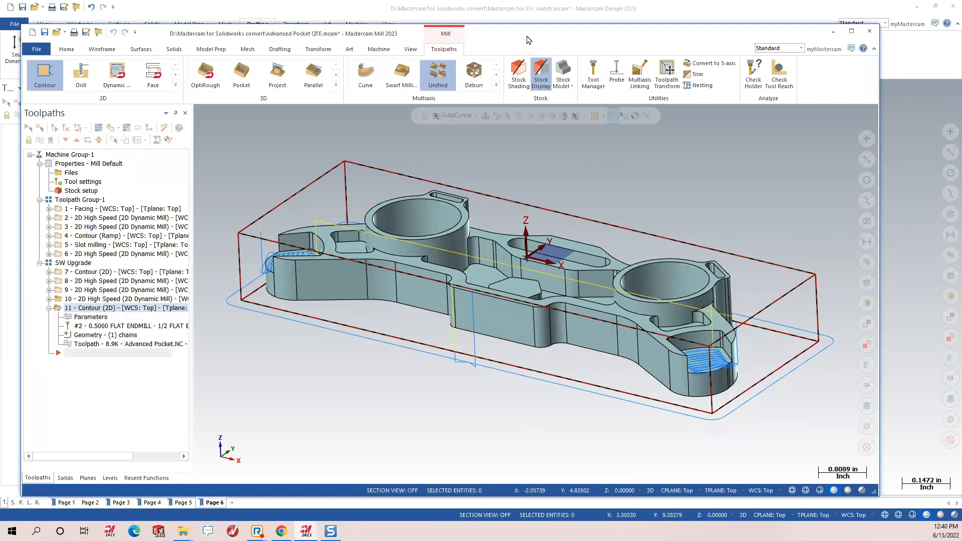
pyautogui.moveTo(527, 40); pyautogui.dragTo(536, 41)
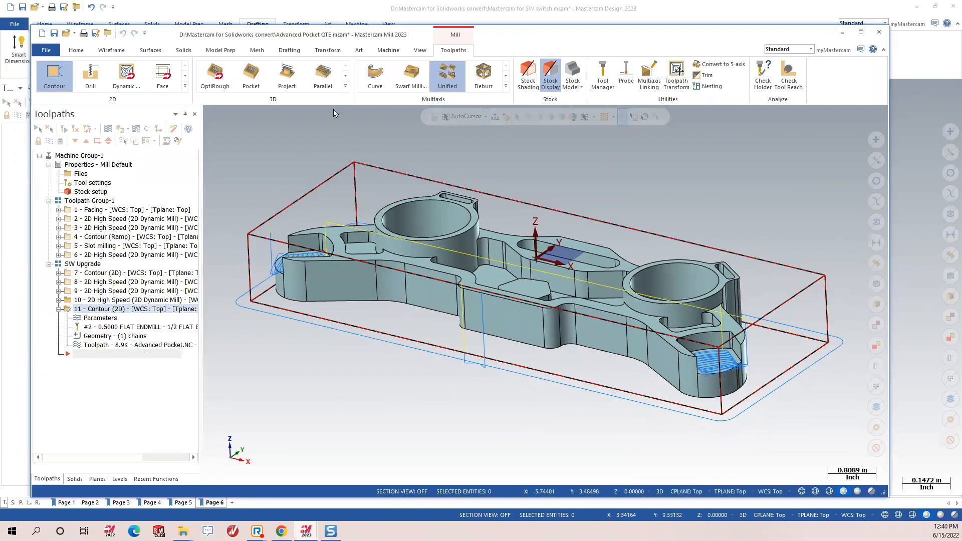
# Open Lesson #6 2023.mcam without saving changes to Advanced Pocket QTE.mcam.
pyautogui.hotkey('alt', 'Tab')
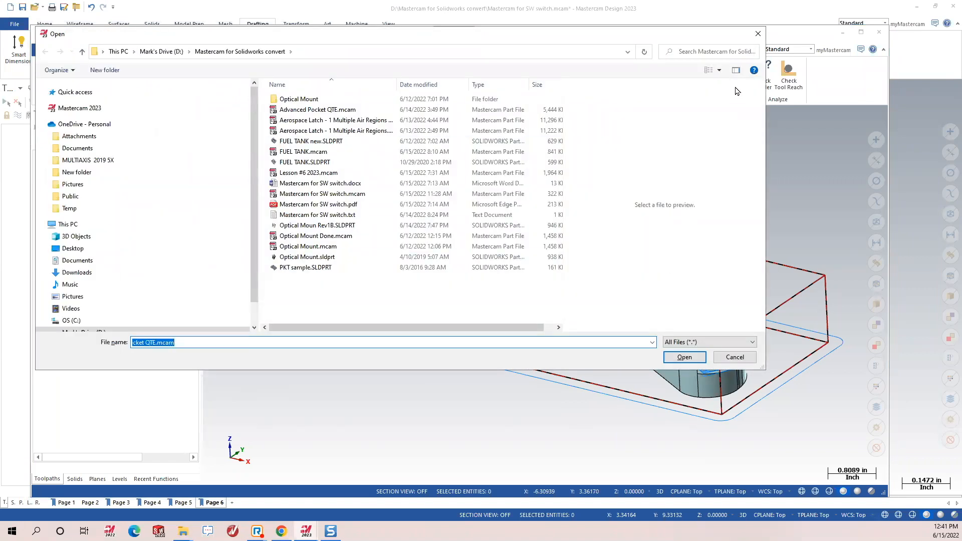
pyautogui.click(719, 70)
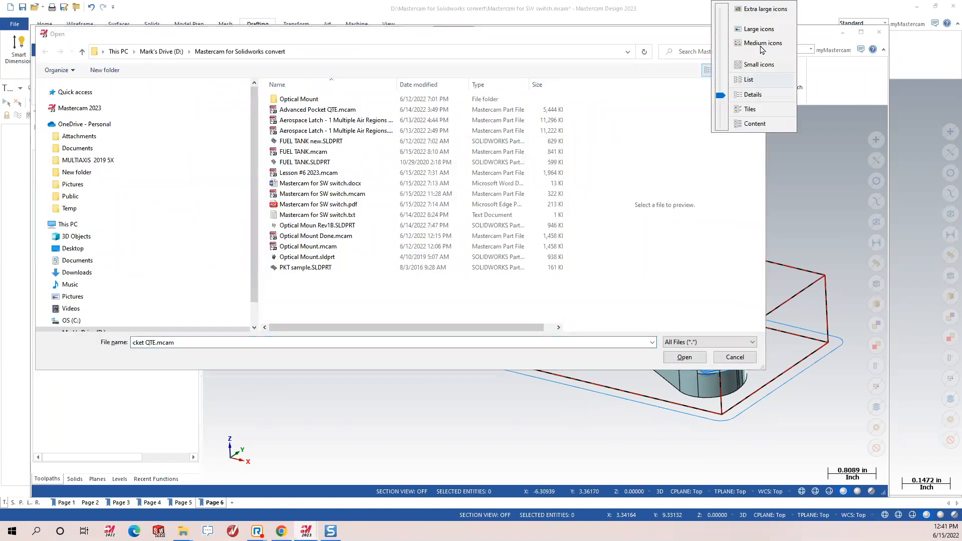
pyautogui.click(762, 43)
pyautogui.click(288, 175)
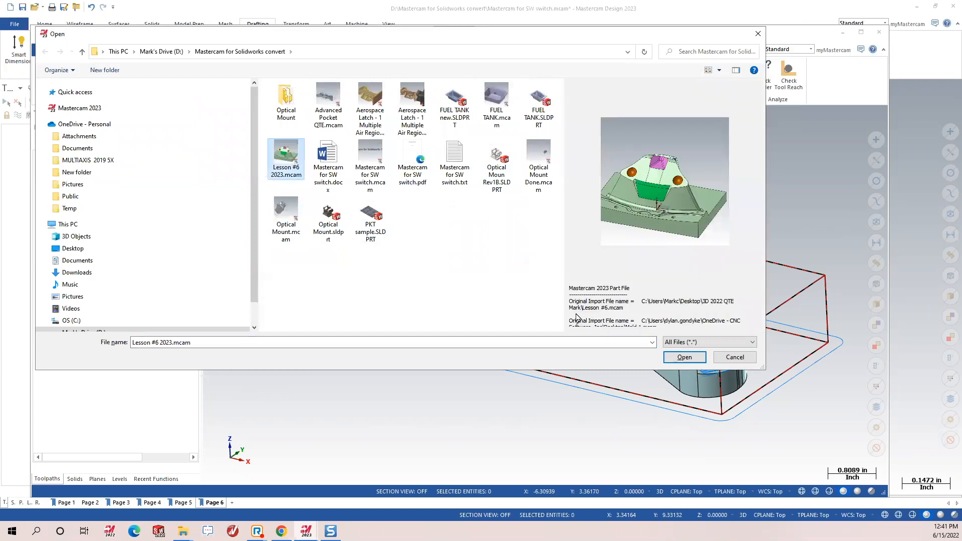
pyautogui.click(667, 355)
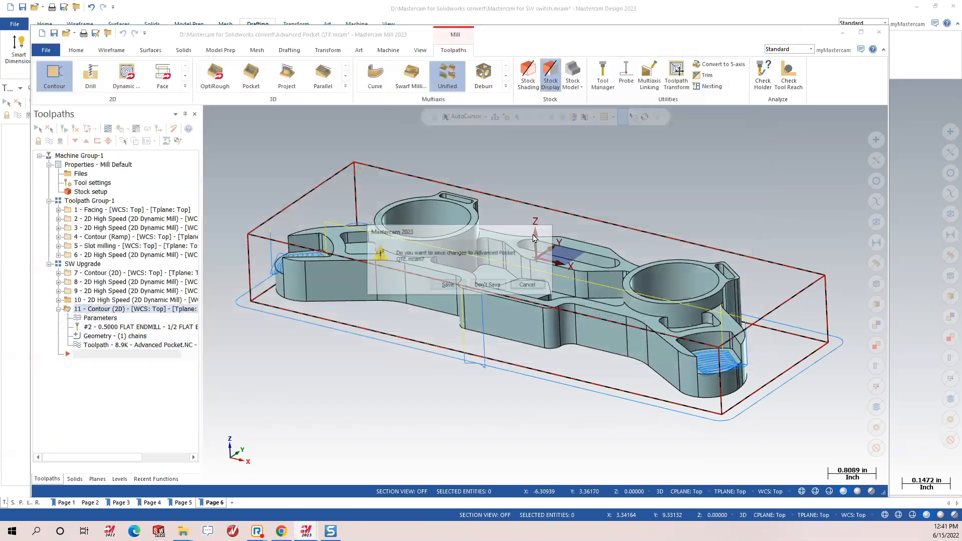
pyautogui.click(487, 284)
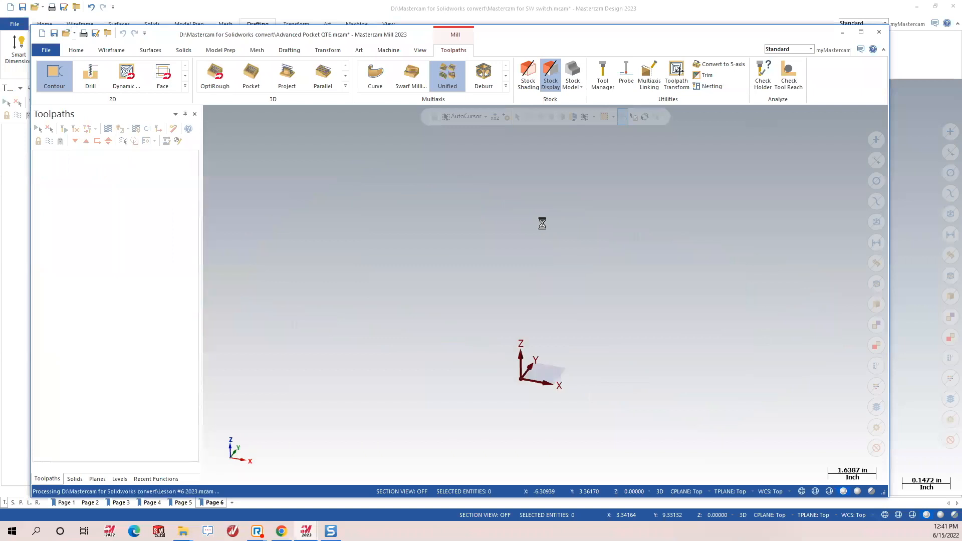
pyautogui.moveTo(475, 222); pyautogui.dragTo(476, 244, button='middle')
pyautogui.scroll(1, 562, 290)
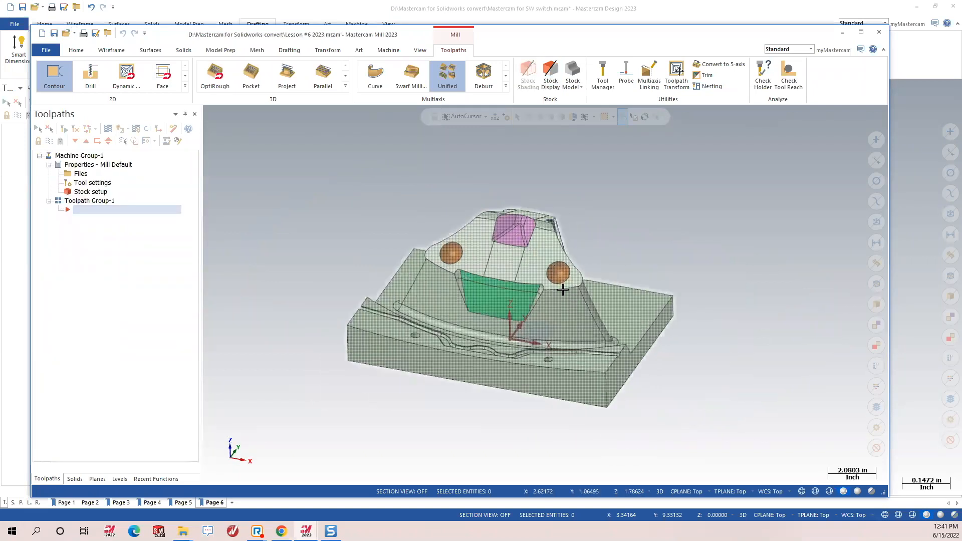
pyautogui.scroll(3, 562, 290)
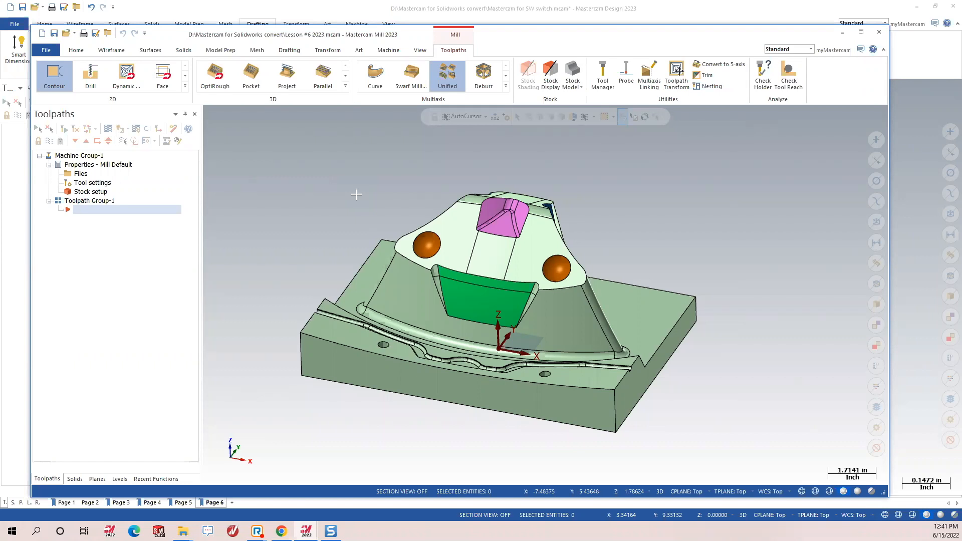
pyautogui.moveTo(519, 336); pyautogui.dragTo(509, 320, button='middle')
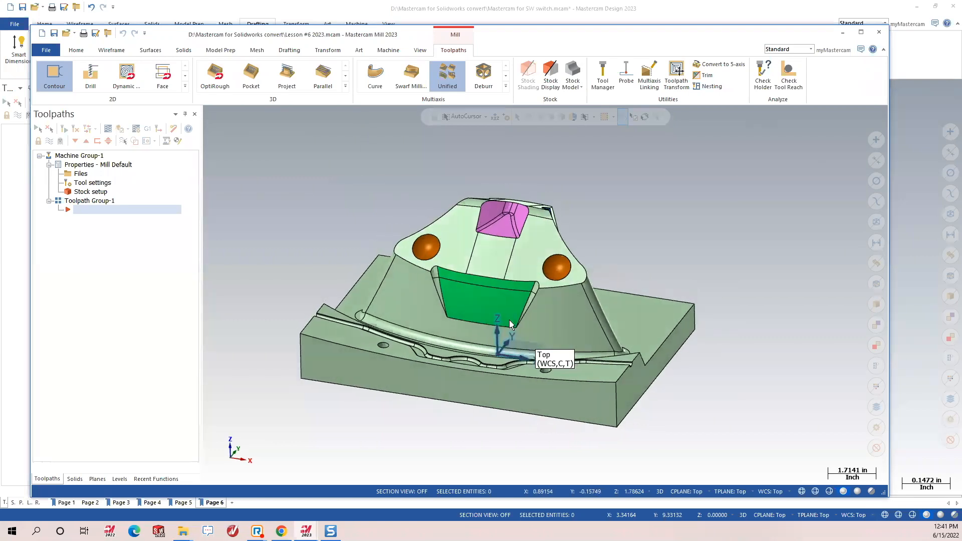
pyautogui.scroll(1, 426, 273)
pyautogui.scroll(1, 429, 262)
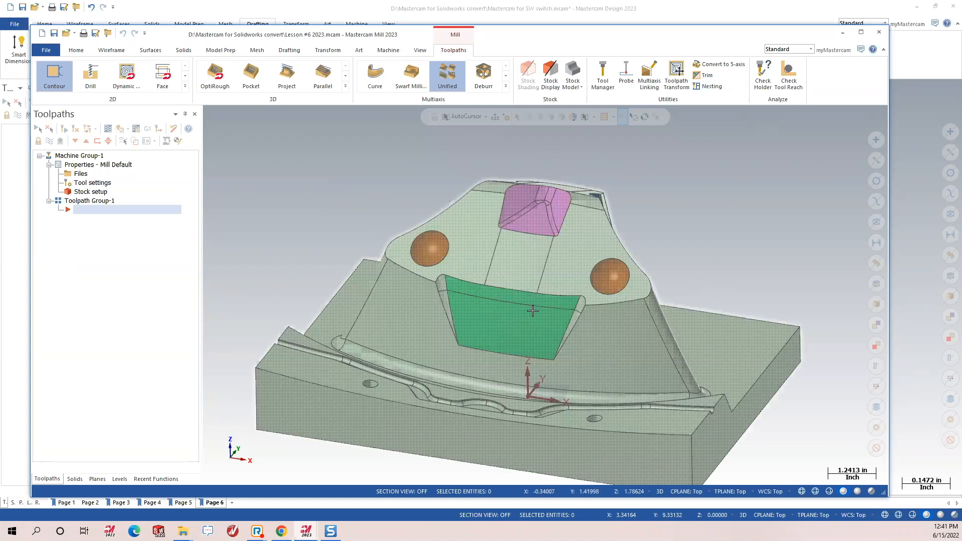
pyautogui.scroll(-1, 494, 254)
pyautogui.moveTo(561, 315); pyautogui.dragTo(580, 304, button='middle')
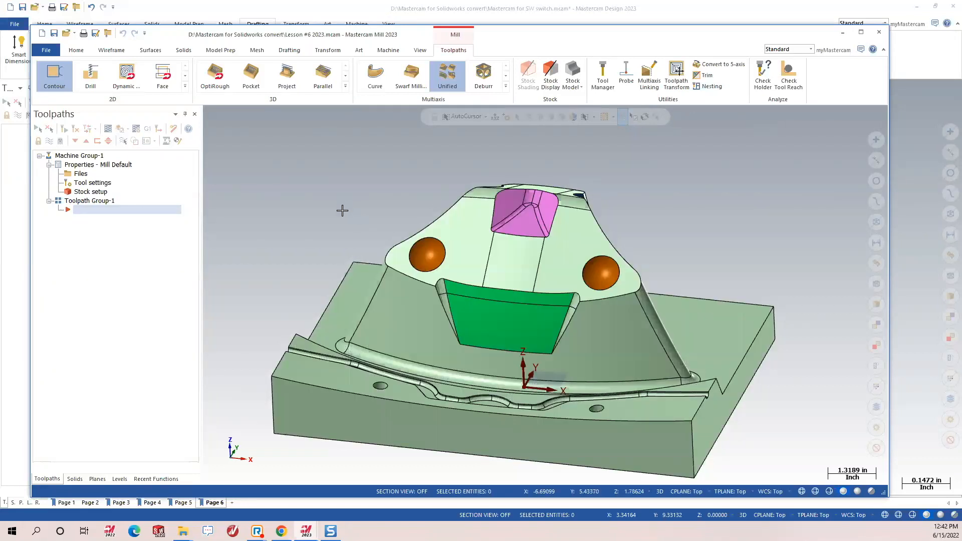
pyautogui.scroll(-1, 358, 175)
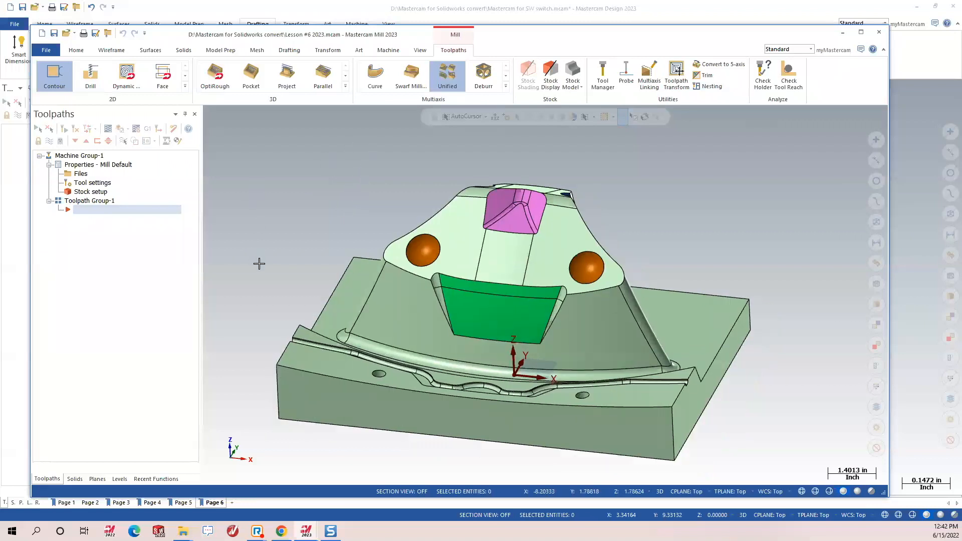
# Create level 2500 named PLUGS2 and make it the current level.
pyautogui.click(124, 480)
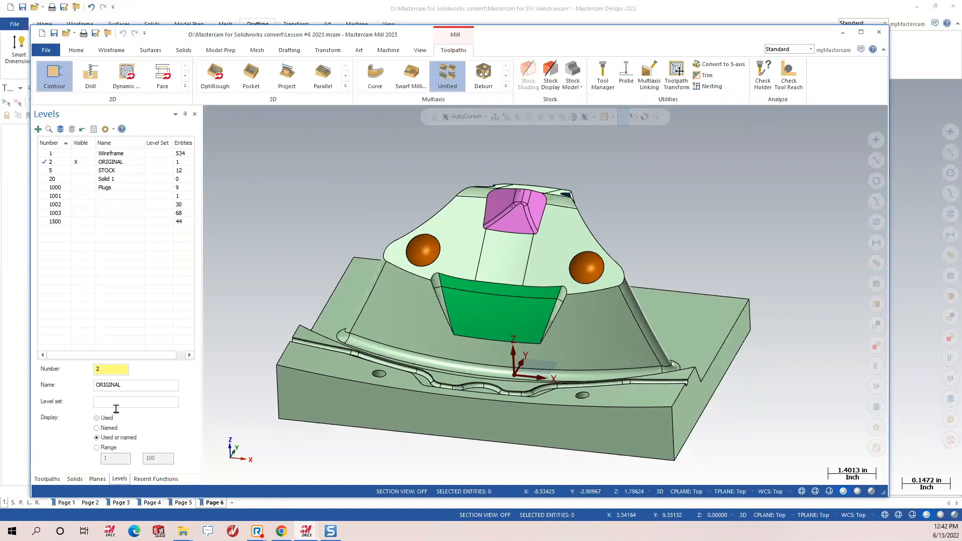
pyautogui.moveTo(109, 369); pyautogui.dragTo(39, 400)
pyautogui.write('65')
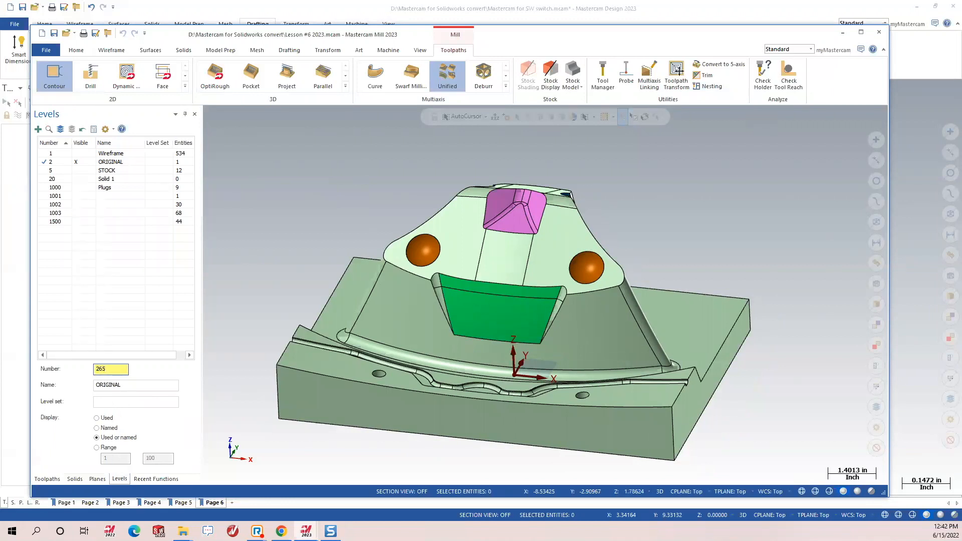
pyautogui.write('235')
pyautogui.write('50')
pyautogui.write('0')
pyautogui.press('Return')
pyautogui.write('pLU')
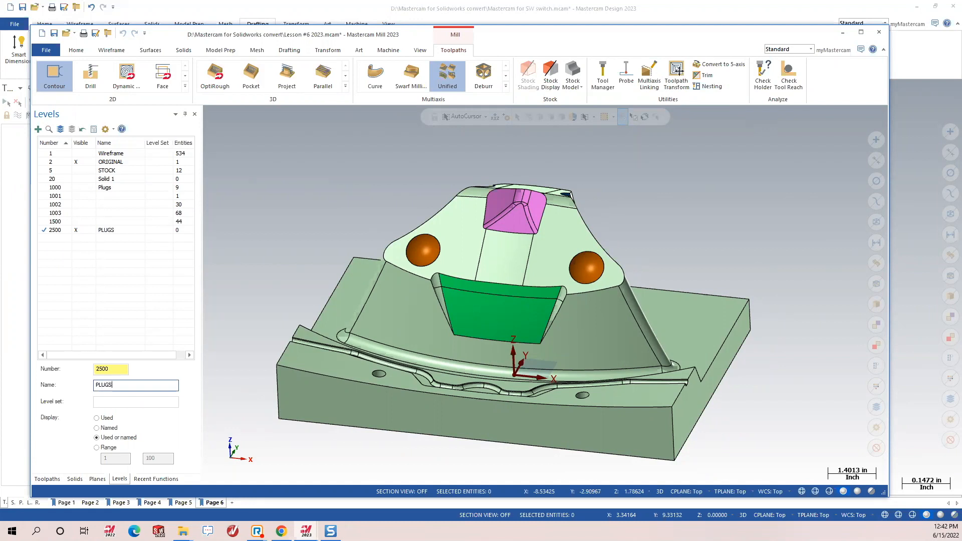
pyautogui.write('2')
pyautogui.press('Return')
pyautogui.click(228, 234)
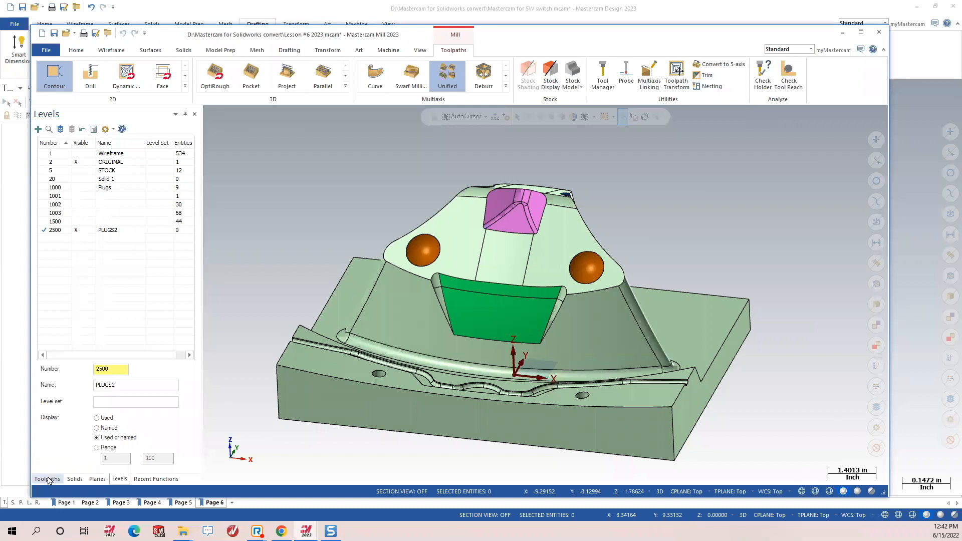
pyautogui.click(48, 480)
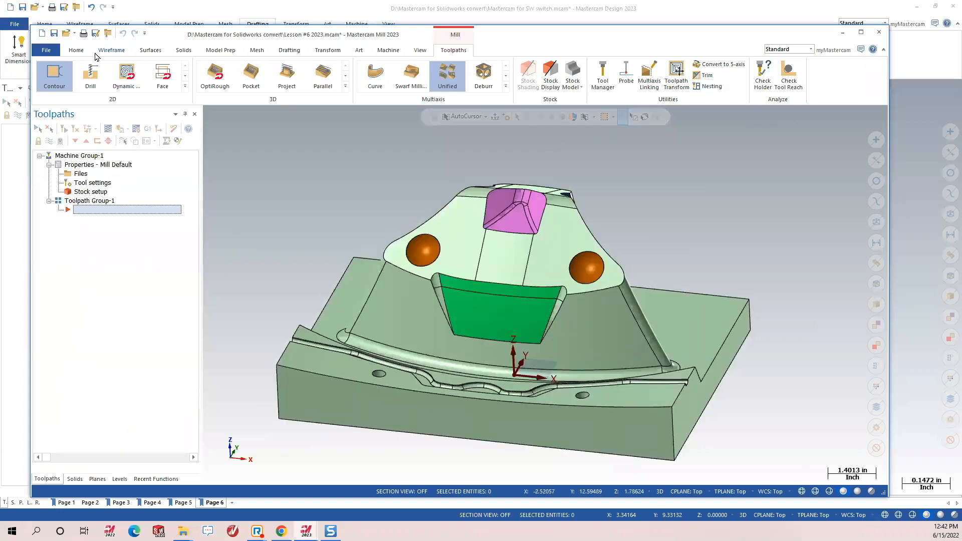
# Check the part statistics, which show 1 solid and 6 tools.
pyautogui.click(77, 50)
pyautogui.click(603, 86)
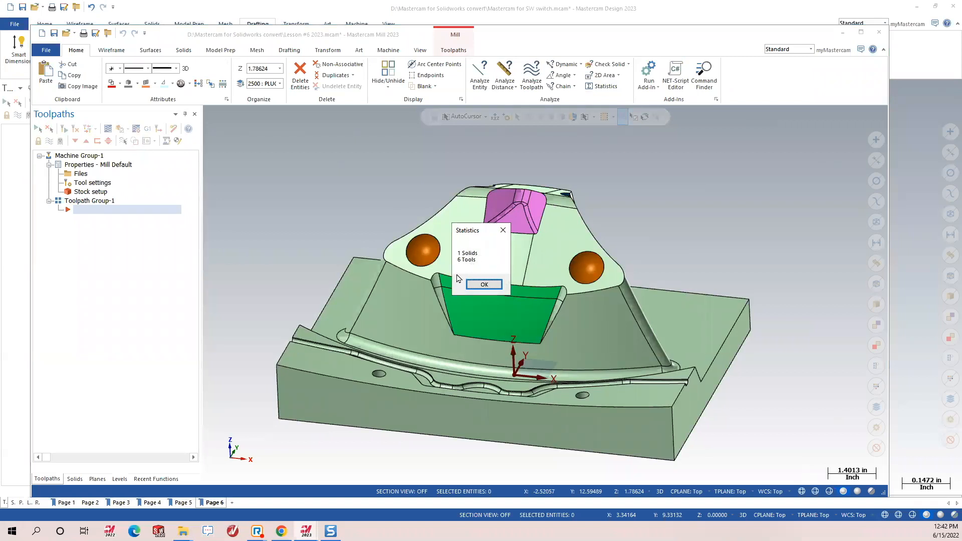
pyautogui.click(481, 288)
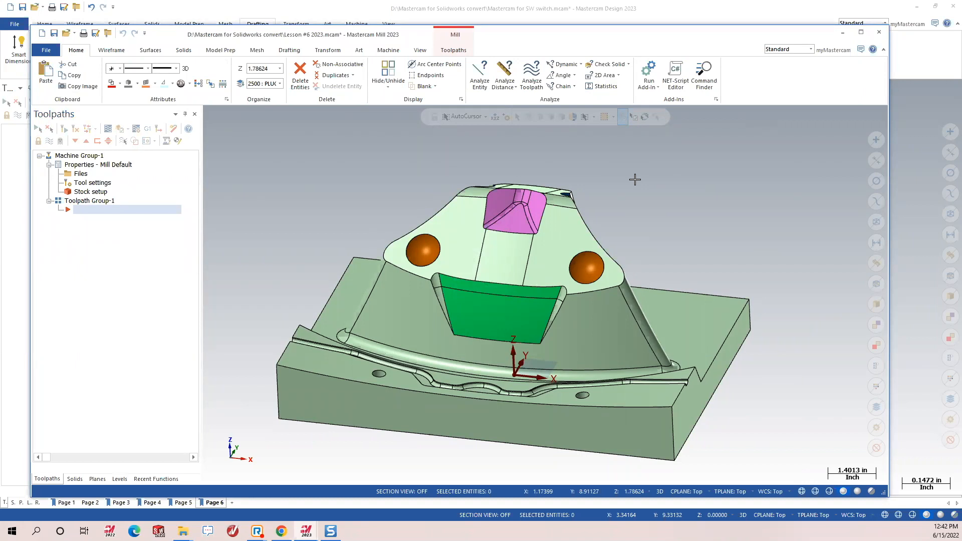
pyautogui.click(220, 51)
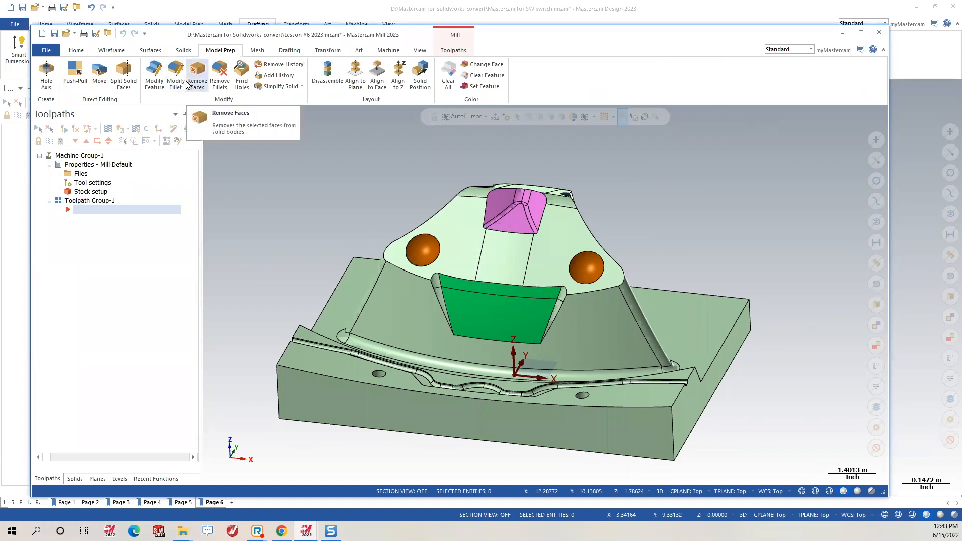
# Push-pull the green face outward from radius 7.87402 in to 9.42871 in.
pyautogui.click(74, 80)
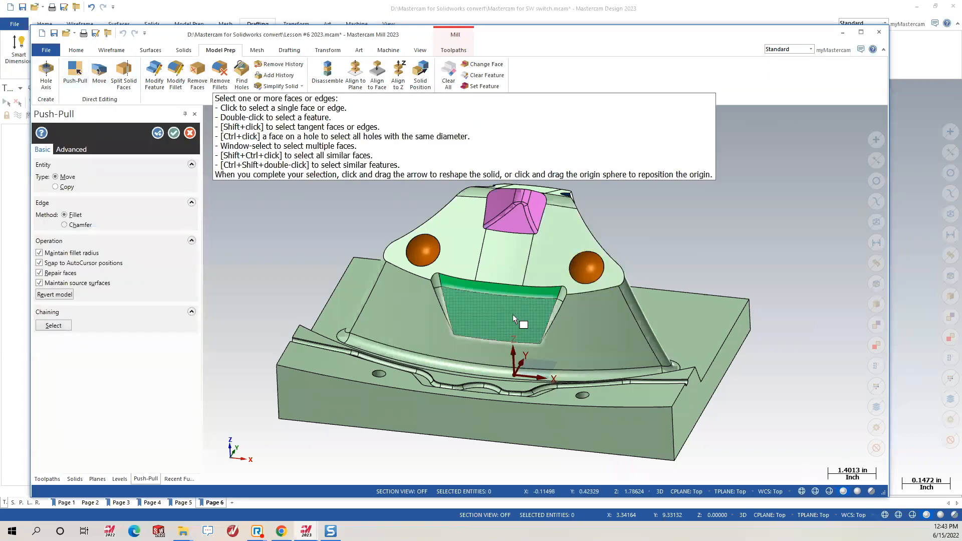
pyautogui.click(514, 315)
pyautogui.moveTo(514, 312); pyautogui.dragTo(525, 295)
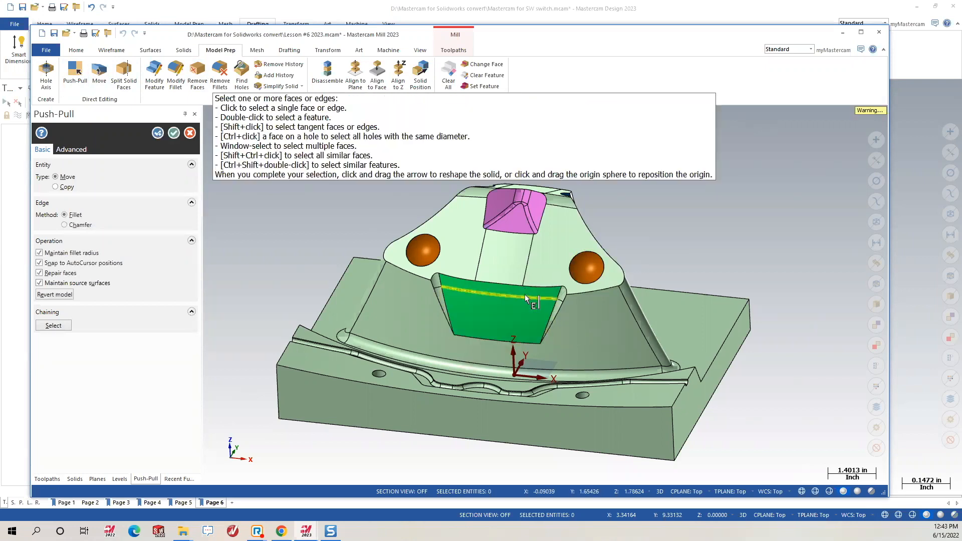
pyautogui.press('Return')
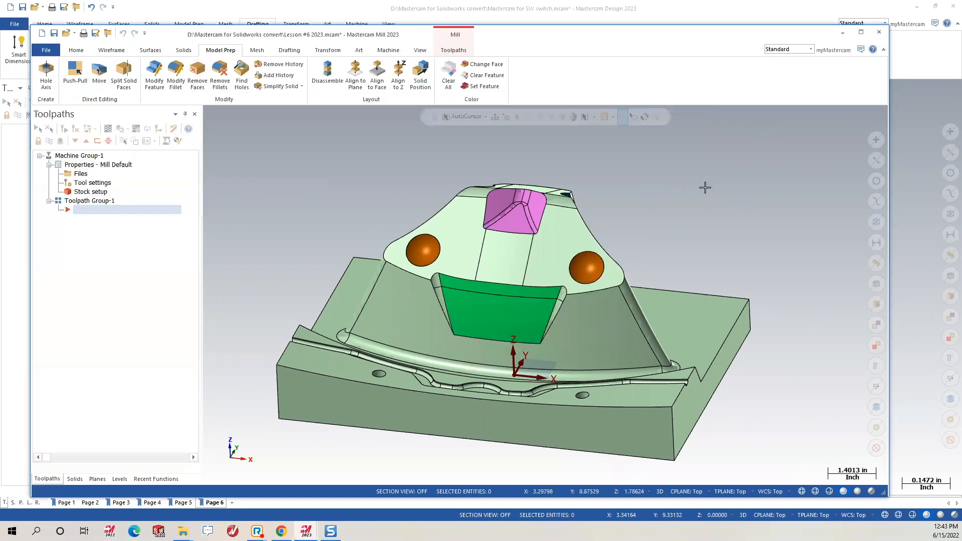
pyautogui.moveTo(548, 240); pyautogui.dragTo(503, 252, button='middle')
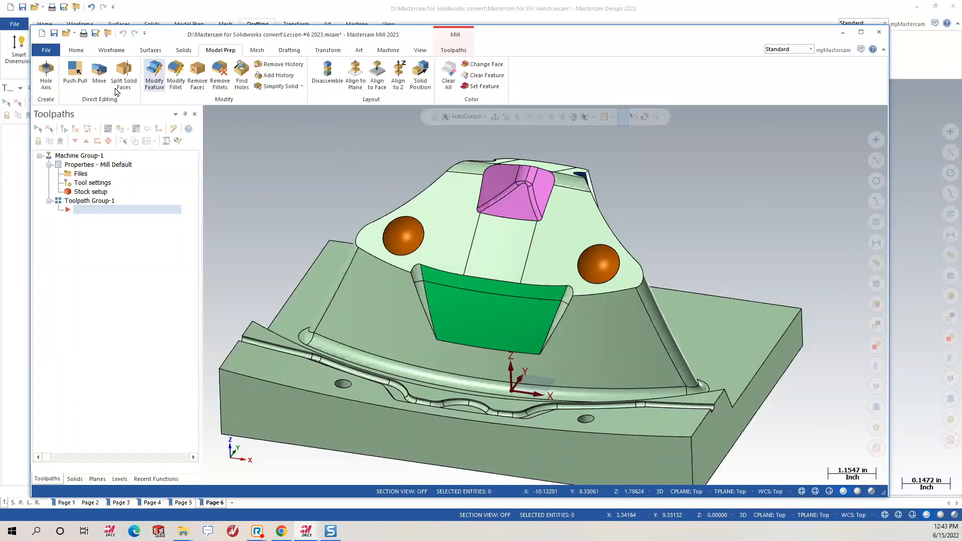
# Split the green face and its fillets off as a new body with Modify Feature.
pyautogui.click(154, 75)
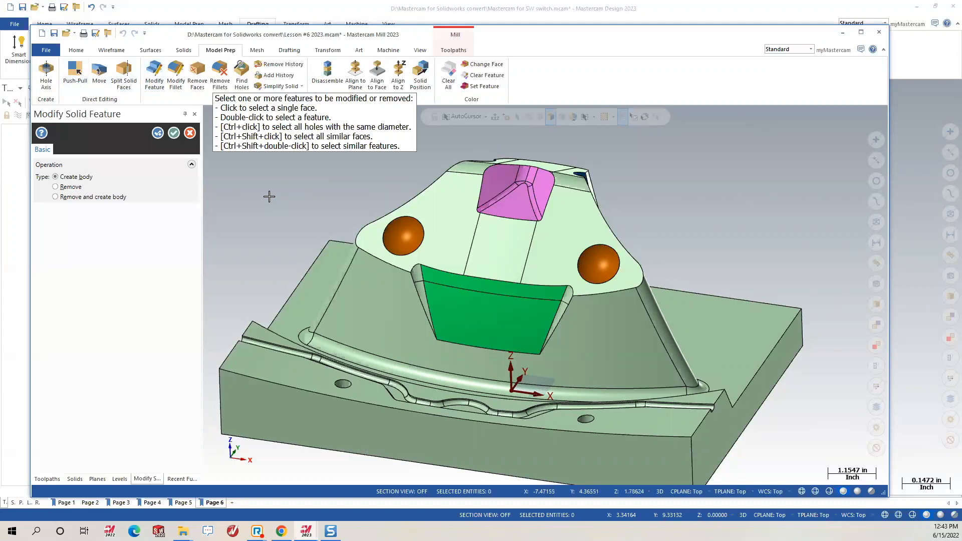
pyautogui.click(484, 310)
pyautogui.click(473, 284)
pyautogui.click(413, 273)
pyautogui.click(419, 286)
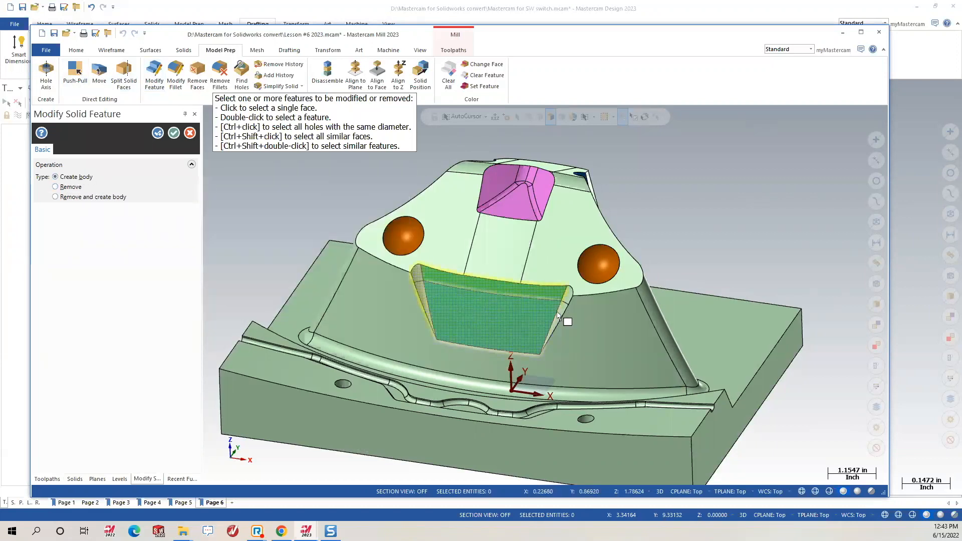
pyautogui.click(566, 296)
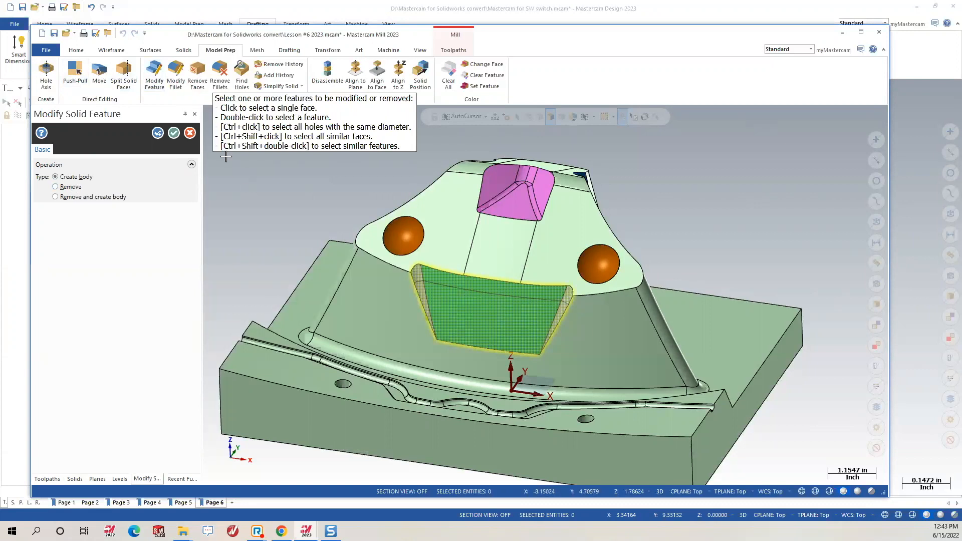
pyautogui.click(157, 133)
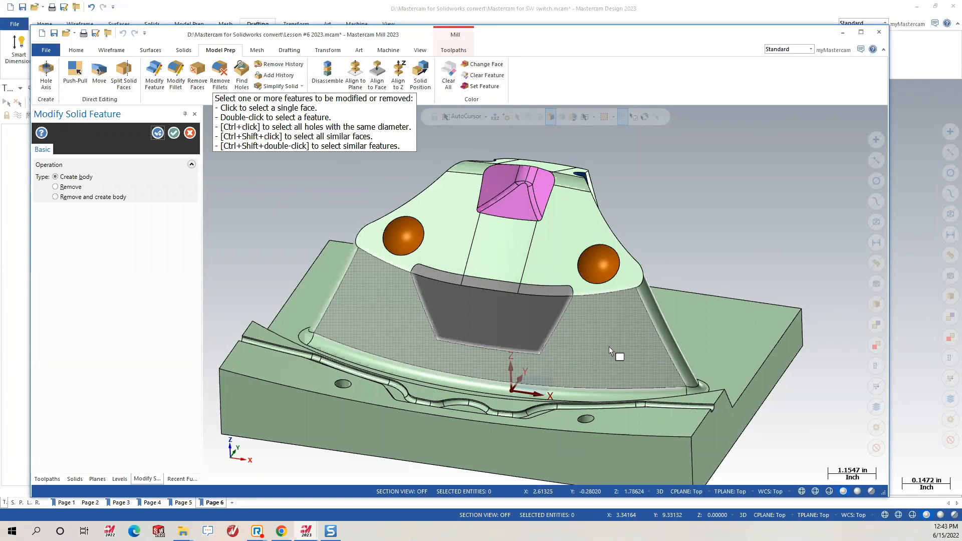
# Split the two orange spheres off as a new body.
pyautogui.click(403, 240)
pyautogui.click(602, 271)
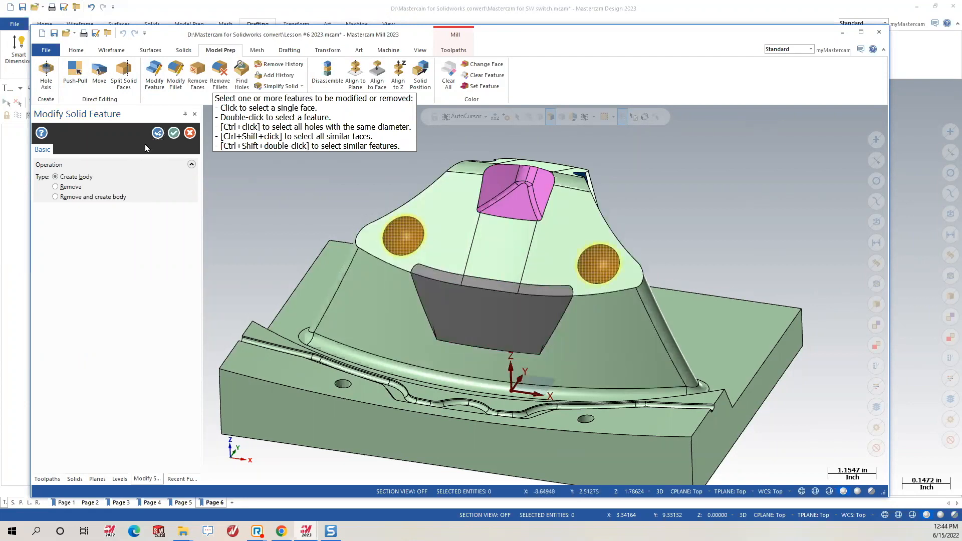
pyautogui.click(157, 133)
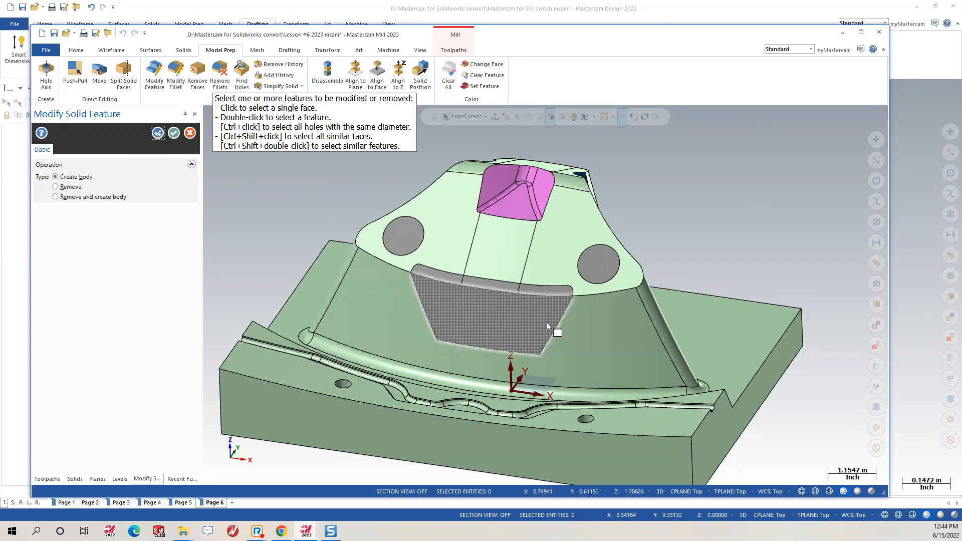
# Split the blue face off as a new body.
pyautogui.moveTo(561, 324)
pyautogui.mouseDown(button='middle')
pyautogui.moveTo(639, 320)
pyautogui.moveTo(677, 328)
pyautogui.moveTo(621, 318)
pyautogui.moveTo(632, 325)
pyautogui.moveTo(606, 338)
pyautogui.moveTo(563, 318)
pyautogui.mouseUp(button='middle')
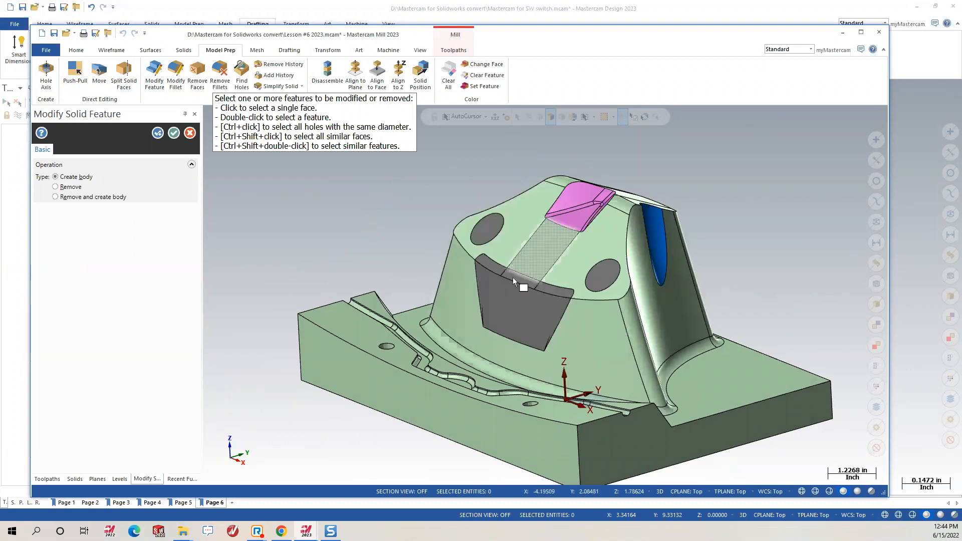
pyautogui.moveTo(657, 272); pyautogui.dragTo(647, 276, button='middle')
pyautogui.moveTo(566, 271)
pyautogui.mouseDown(button='middle')
pyautogui.moveTo(671, 349)
pyautogui.moveTo(505, 159)
pyautogui.mouseUp(button='middle')
pyautogui.click(504, 154)
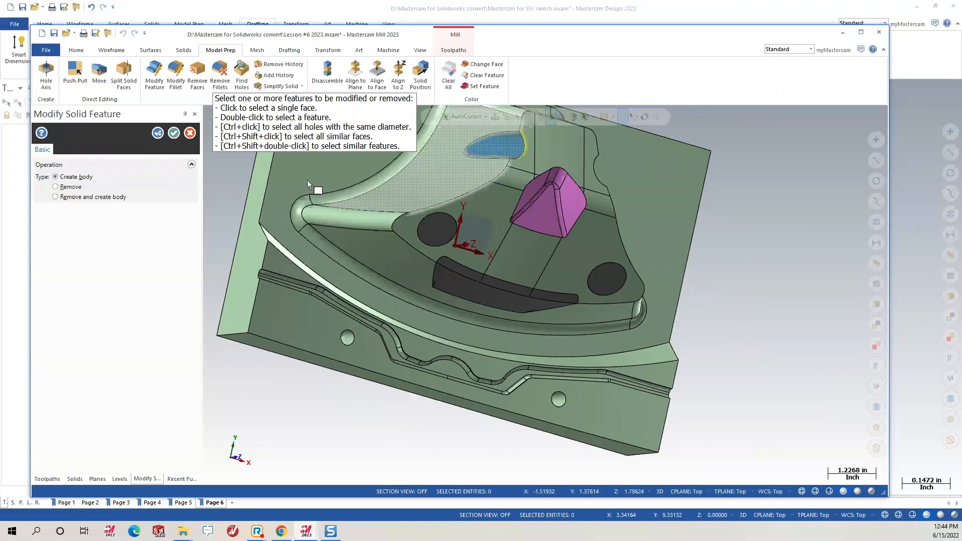
pyautogui.click(157, 134)
# Split the pink feature's faces off as a new body and finish.
pyautogui.moveTo(584, 294)
pyautogui.mouseDown(button='middle')
pyautogui.moveTo(517, 234)
pyautogui.moveTo(537, 239)
pyautogui.moveTo(549, 221)
pyautogui.moveTo(593, 279)
pyautogui.moveTo(584, 262)
pyautogui.moveTo(578, 273)
pyautogui.moveTo(569, 266)
pyautogui.mouseUp(button='middle')
pyautogui.scroll(4, 521, 144)
pyautogui.moveTo(464, 164); pyautogui.dragTo(580, 280)
pyautogui.moveTo(597, 276); pyautogui.dragTo(565, 166, button='middle')
pyautogui.scroll(5, 504, 170)
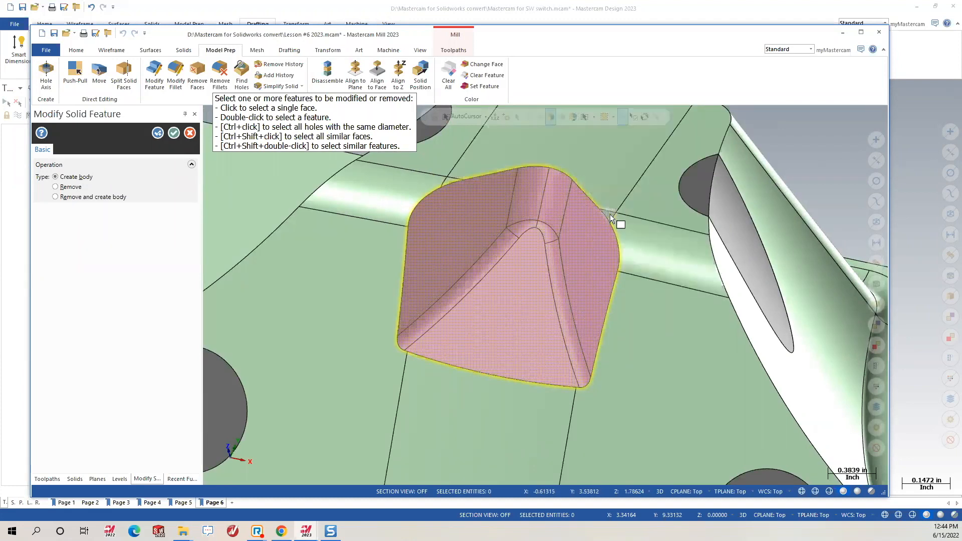
pyautogui.click(779, 422)
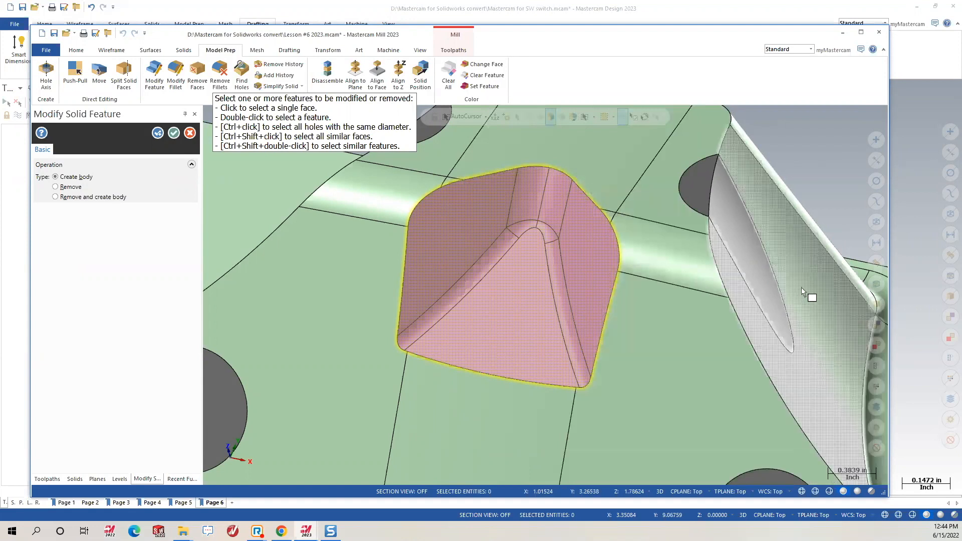
pyautogui.click(675, 392)
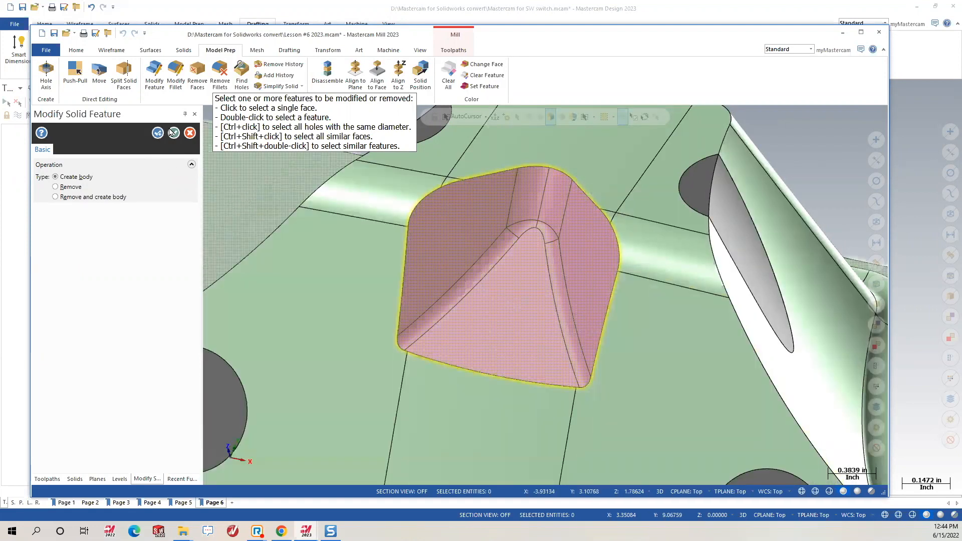
pyautogui.click(174, 133)
pyautogui.scroll(-5, 553, 250)
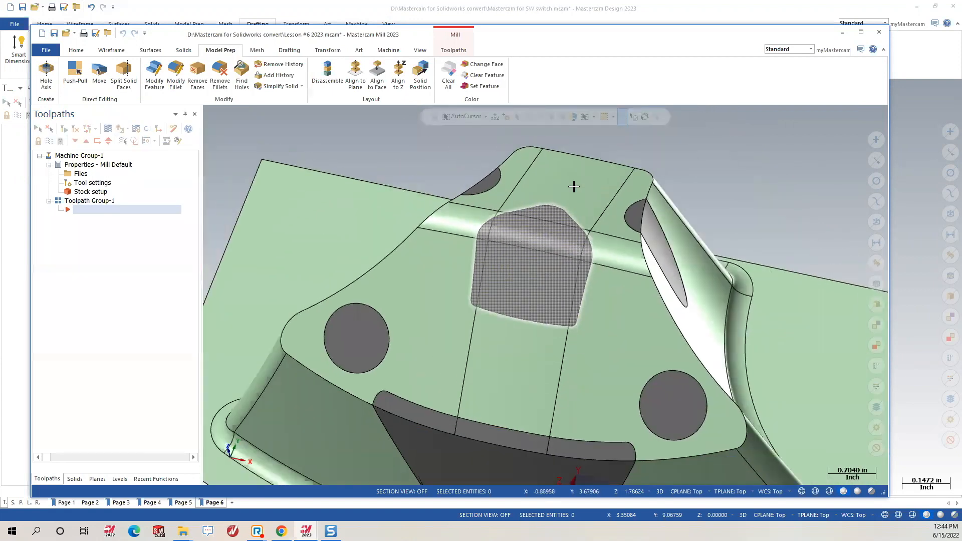
# Start a 3D High Speed Waterline finishing toolpath using the 3/4 flat endmill.
pyautogui.scroll(-3, 582, 281)
pyautogui.moveTo(586, 279)
pyautogui.mouseDown(button='middle')
pyautogui.moveTo(597, 279)
pyautogui.moveTo(591, 363)
pyautogui.moveTo(552, 355)
pyautogui.mouseUp(button='middle')
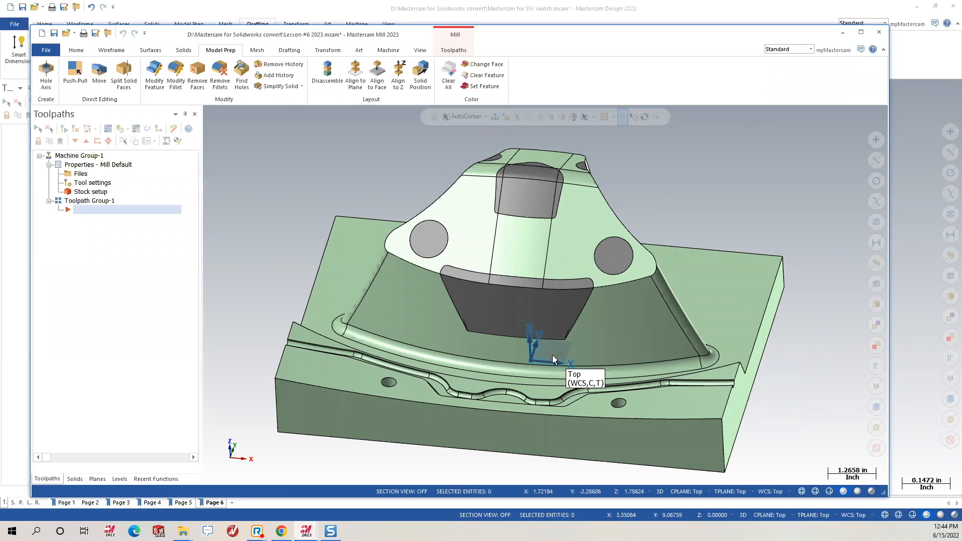
pyautogui.click(445, 51)
pyautogui.click(345, 87)
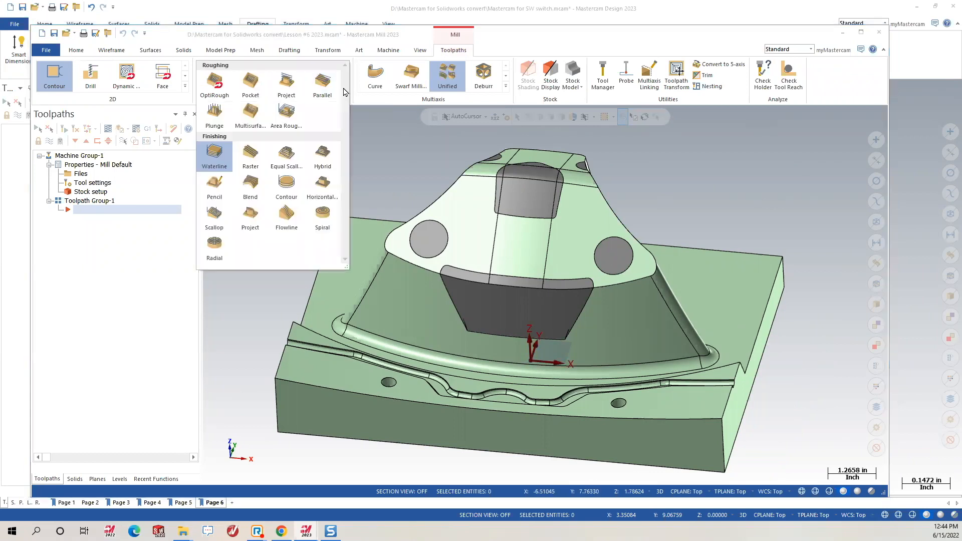
pyautogui.click(214, 154)
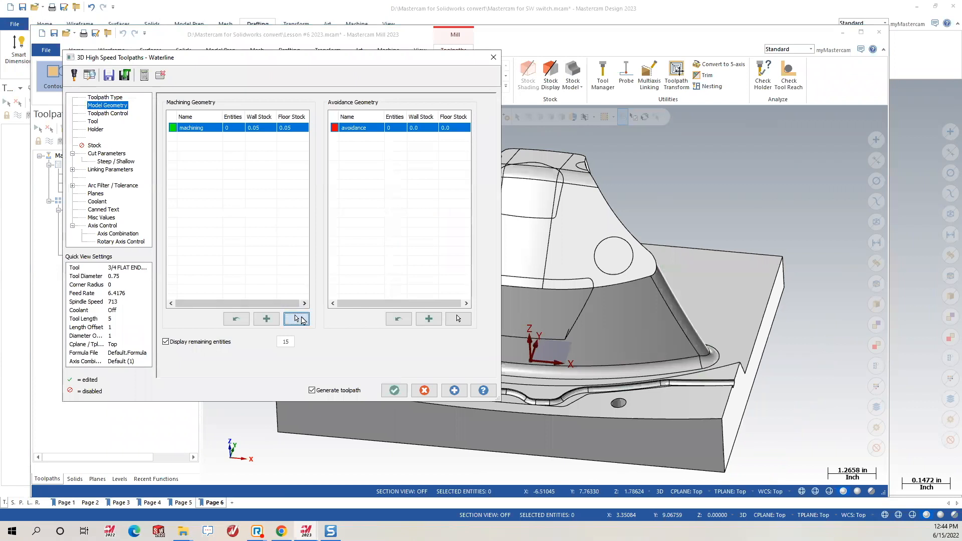
# Select the part faces to machine as the Waterline's 26-entity machining geometry.
pyautogui.click(296, 318)
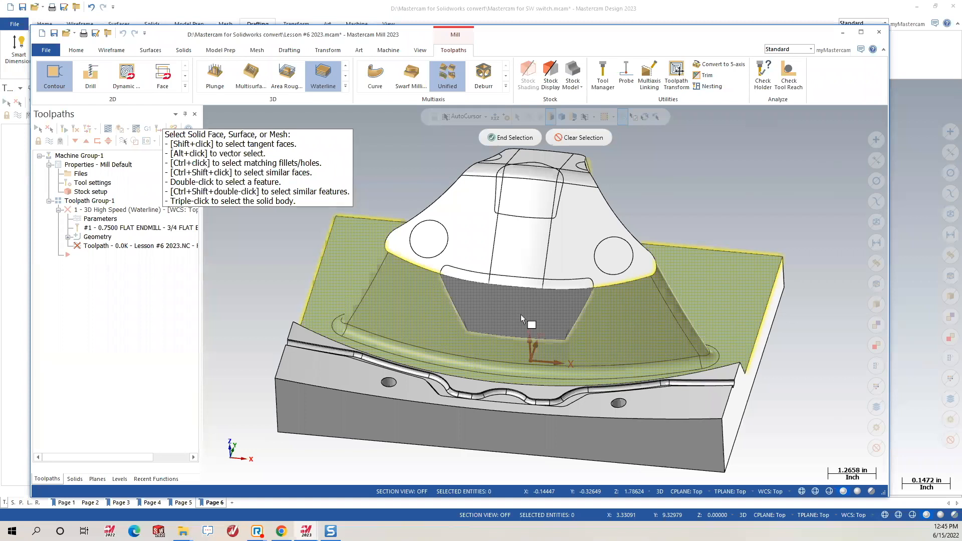
pyautogui.moveTo(482, 302)
pyautogui.mouseDown(button='middle')
pyautogui.moveTo(481, 165)
pyautogui.moveTo(598, 156)
pyautogui.mouseUp(button='middle')
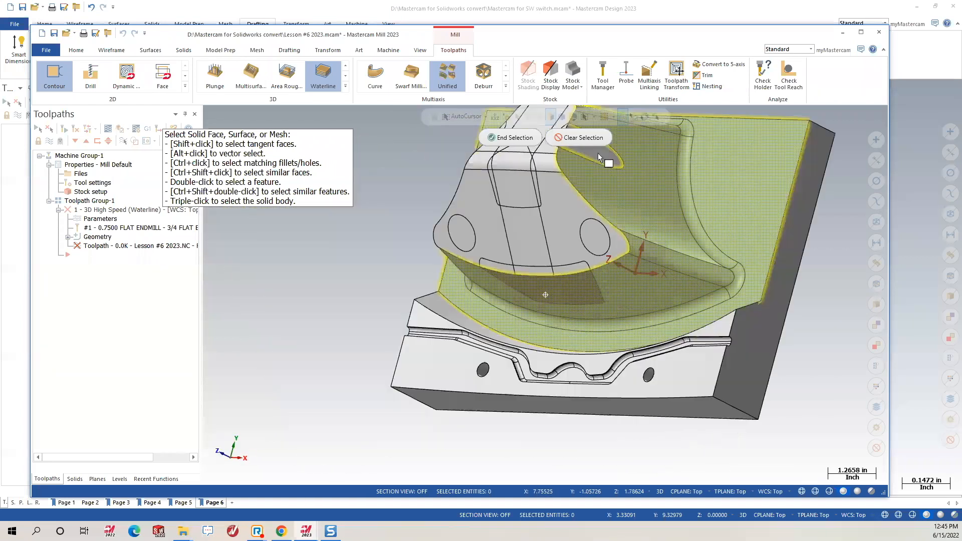
pyautogui.click(512, 138)
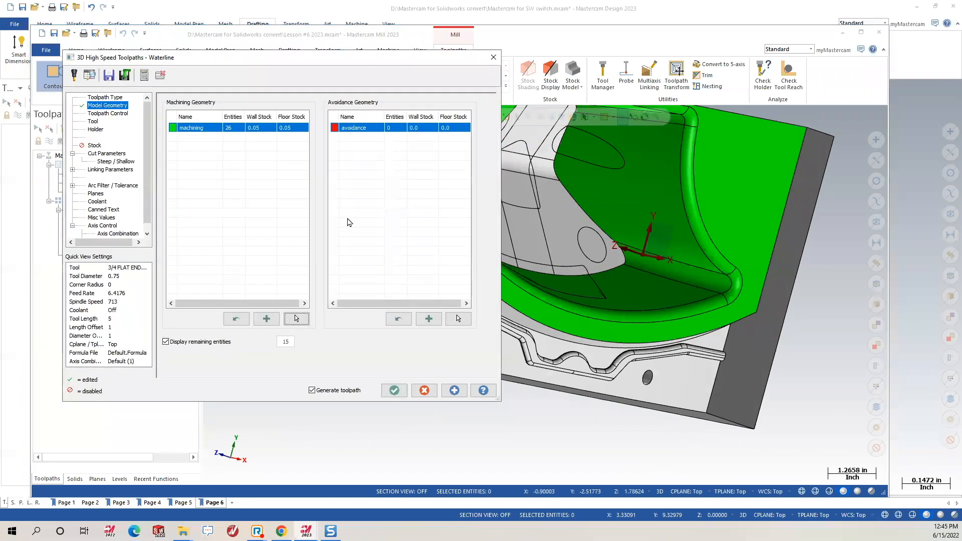
pyautogui.moveTo(667, 300)
pyautogui.mouseDown(button='middle')
pyautogui.moveTo(715, 252)
pyautogui.moveTo(704, 223)
pyautogui.moveTo(650, 278)
pyautogui.mouseUp(button='middle')
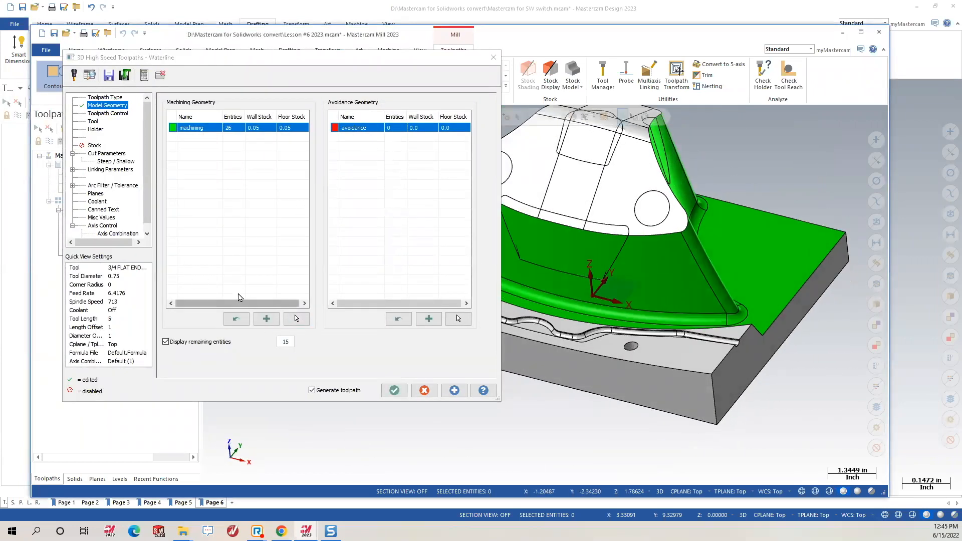
pyautogui.scroll(-2, 692, 321)
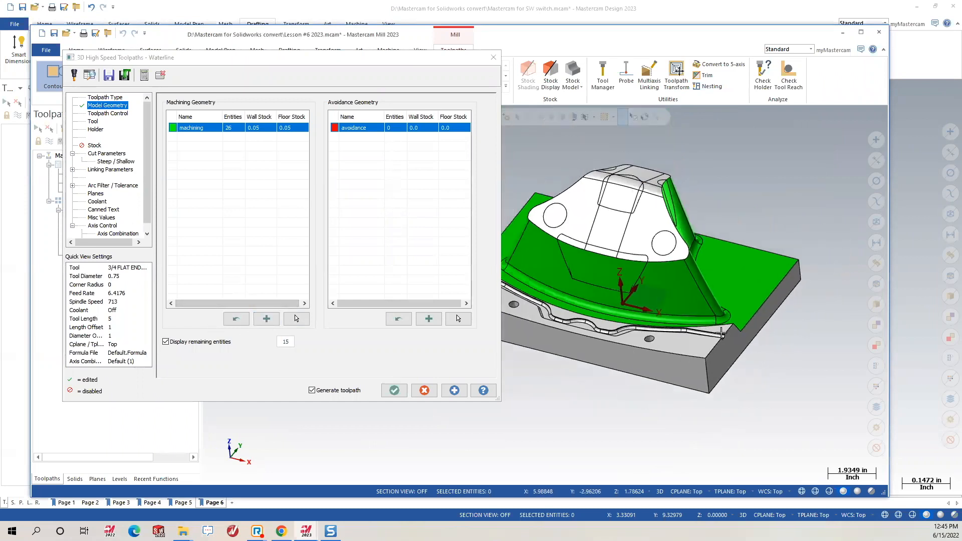
pyautogui.scroll(2, 722, 333)
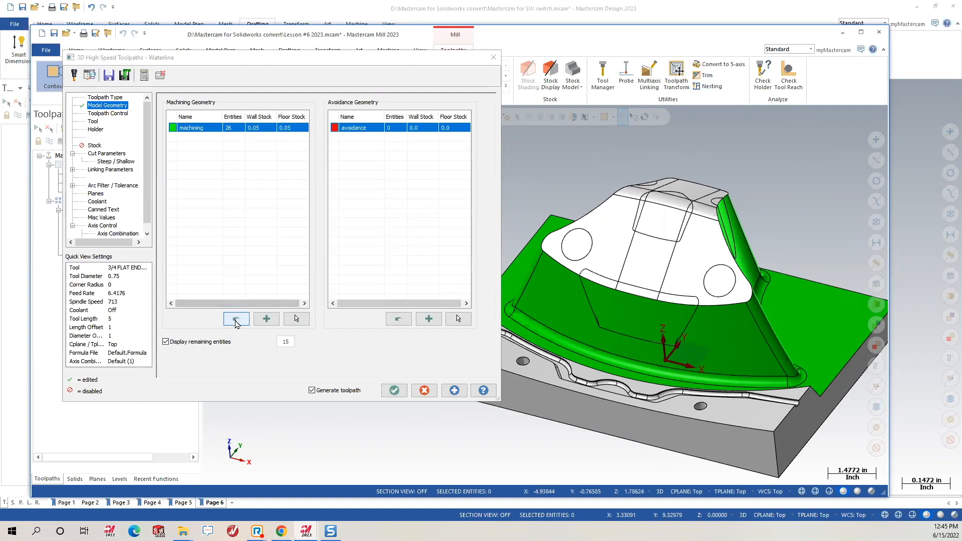
# Reset the machining geometry's wall stock and floor stock to 0.0.
pyautogui.click(236, 319)
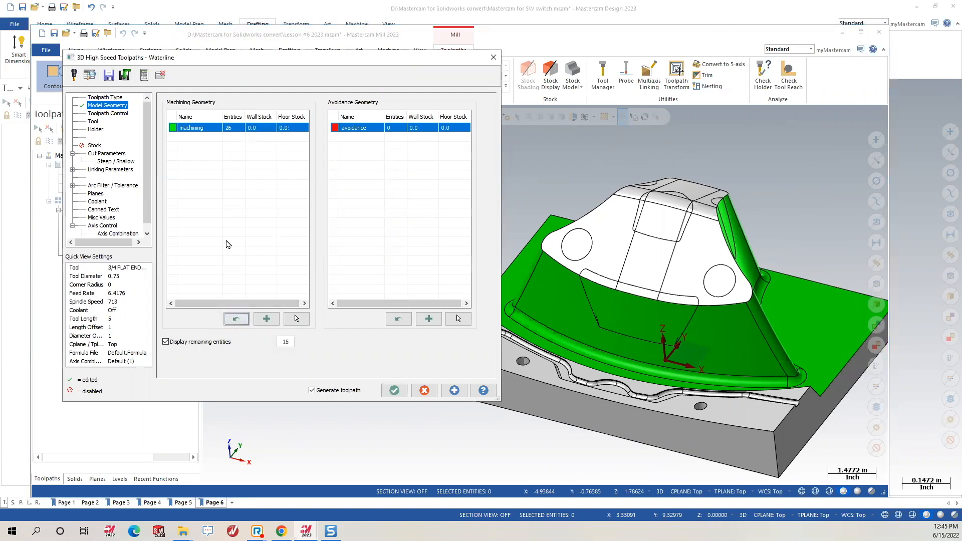
pyautogui.scroll(-3, 586, 292)
pyautogui.moveTo(634, 297); pyautogui.dragTo(635, 277, button='middle')
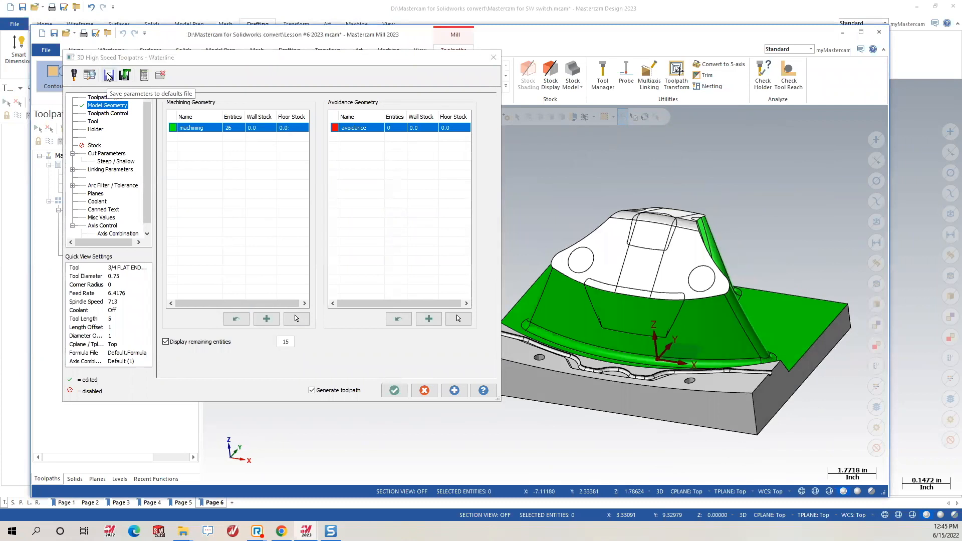
pyautogui.click(93, 123)
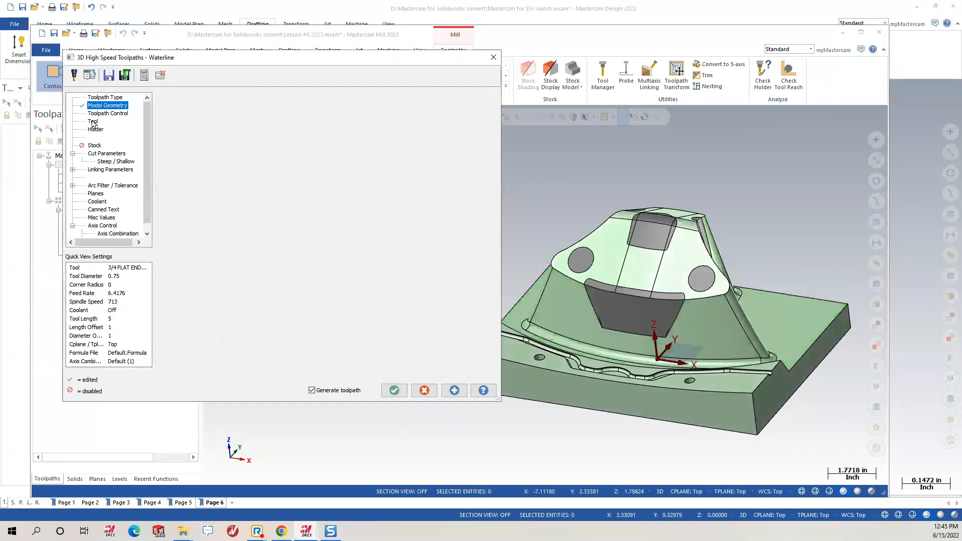
# Choose tool 338, the 3/8 bull endmill with 0.0625 corner radius.
pyautogui.click(307, 160)
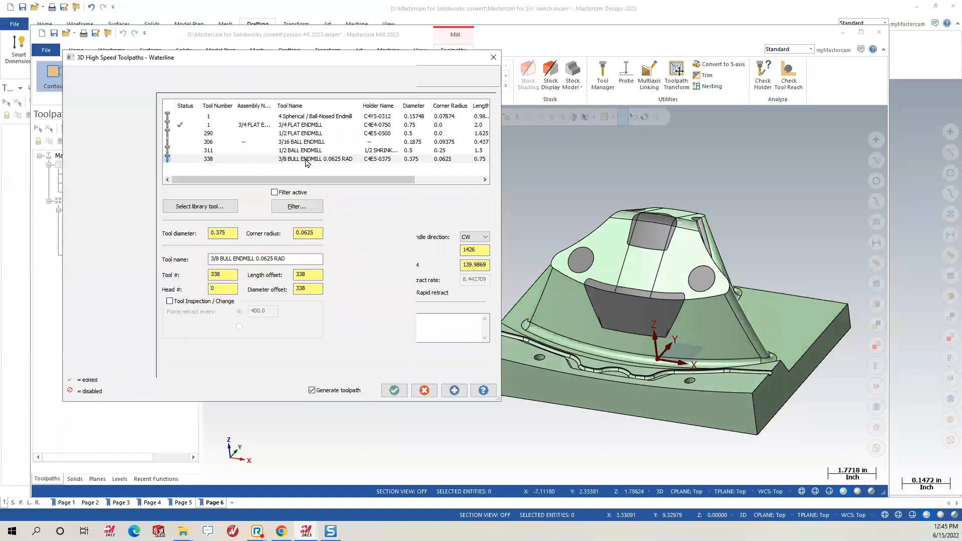
pyautogui.click(106, 154)
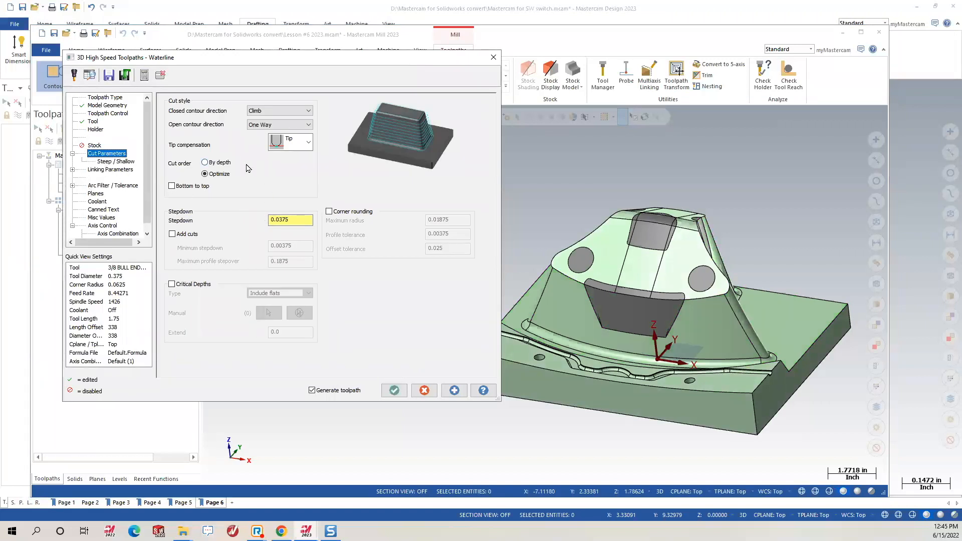
pyautogui.click(122, 186)
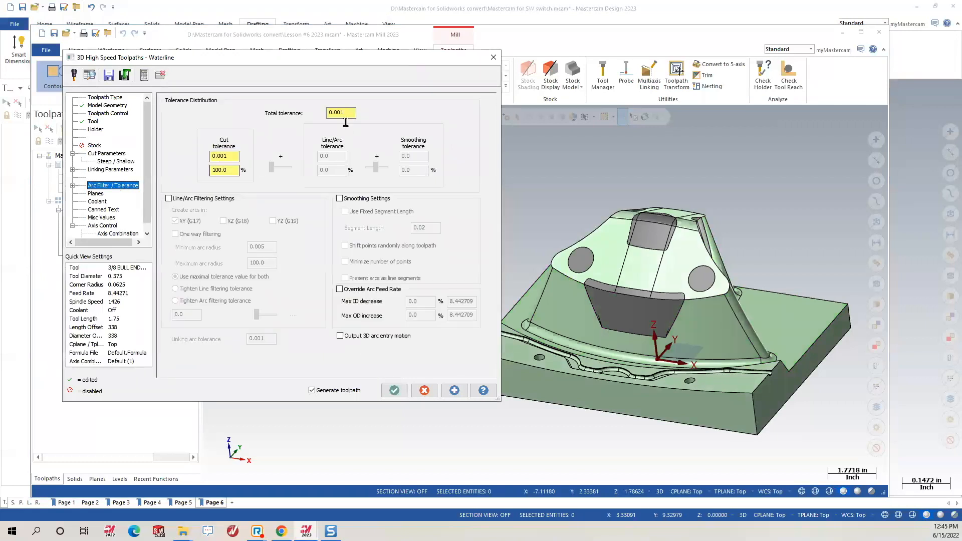
# Set total tolerance to 0.005, apply it, and generate the Waterline toolpath.
pyautogui.doubleClick(341, 112)
pyautogui.click(455, 389)
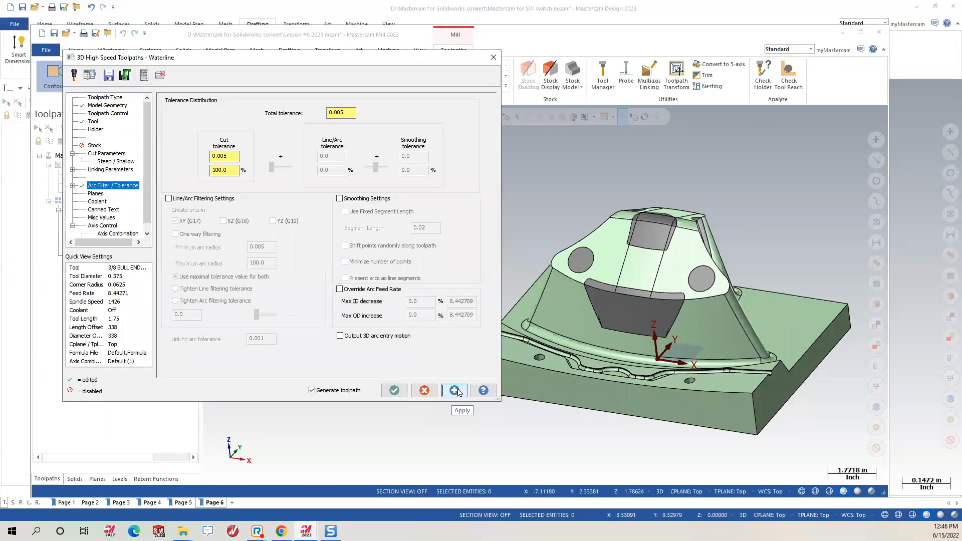
pyautogui.moveTo(245, 61); pyautogui.dragTo(323, 51)
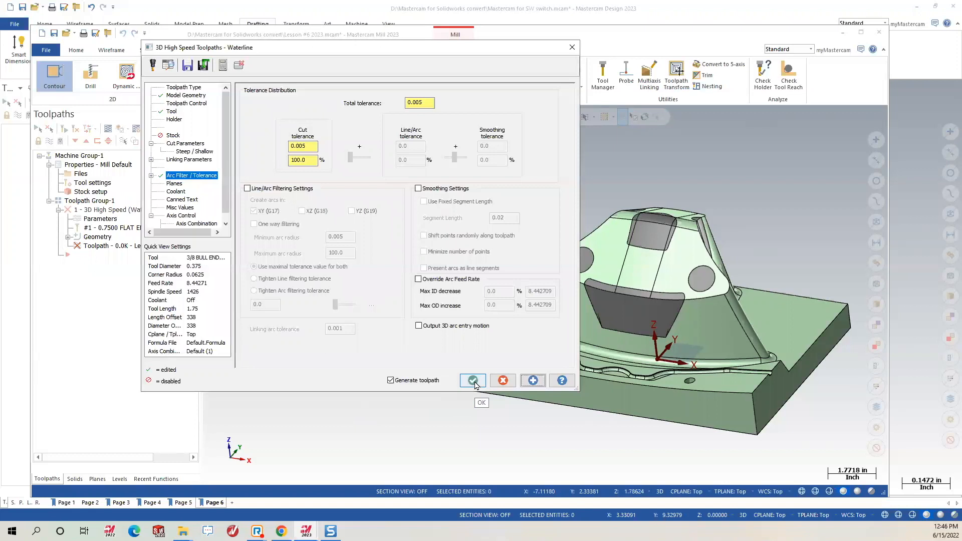
pyautogui.click(473, 381)
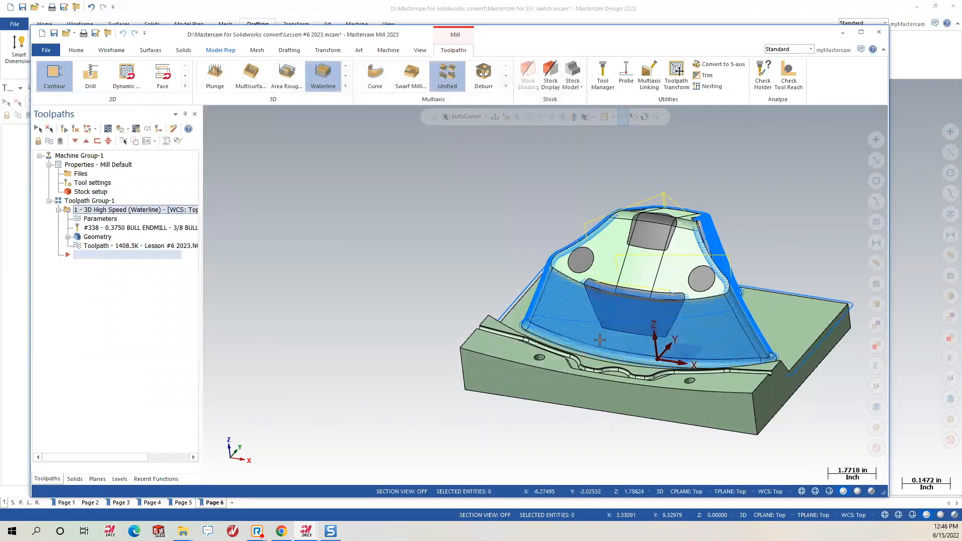
# Zoom and orbit around the new Waterline toolpath with the part shown in wireframe.
pyautogui.scroll(3, 674, 321)
pyautogui.scroll(1, 668, 359)
pyautogui.moveTo(675, 286); pyautogui.dragTo(508, 290, button='middle')
pyautogui.scroll(5, 507, 289)
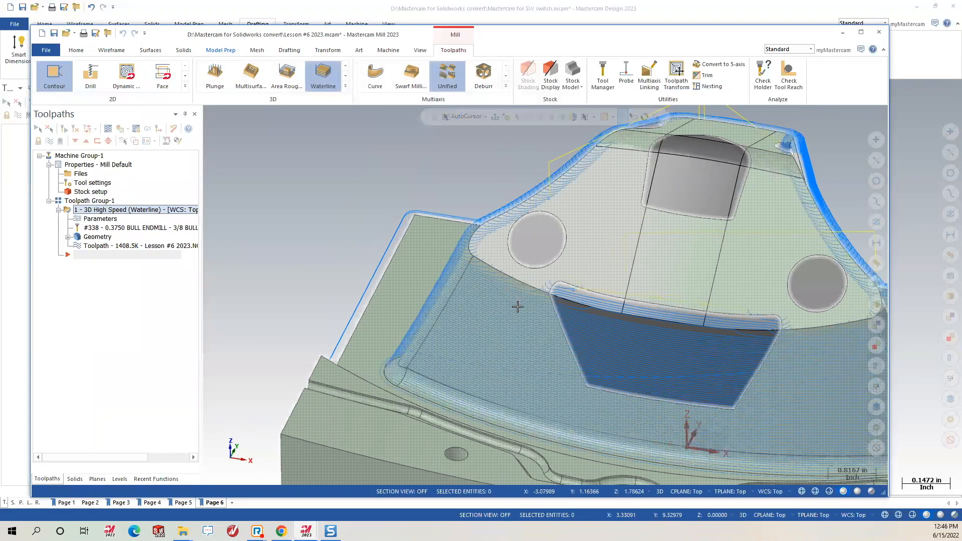
pyautogui.hotkey('alt', 's')
pyautogui.moveTo(520, 307)
pyautogui.mouseDown(button='middle')
pyautogui.moveTo(473, 318)
pyautogui.moveTo(373, 307)
pyautogui.moveTo(764, 373)
pyautogui.moveTo(595, 349)
pyautogui.moveTo(627, 364)
pyautogui.mouseUp(button='middle')
pyautogui.scroll(-4, 627, 364)
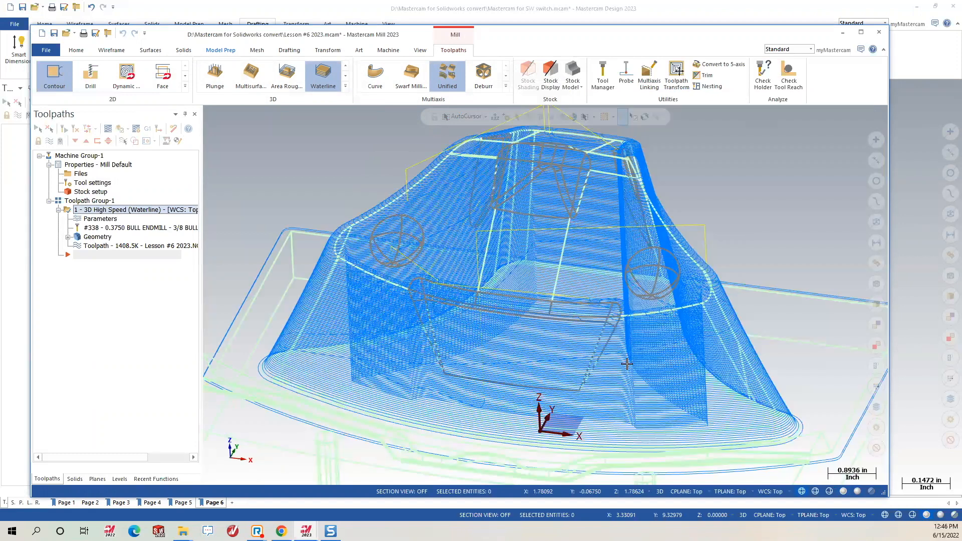
pyautogui.scroll(-2, 533, 309)
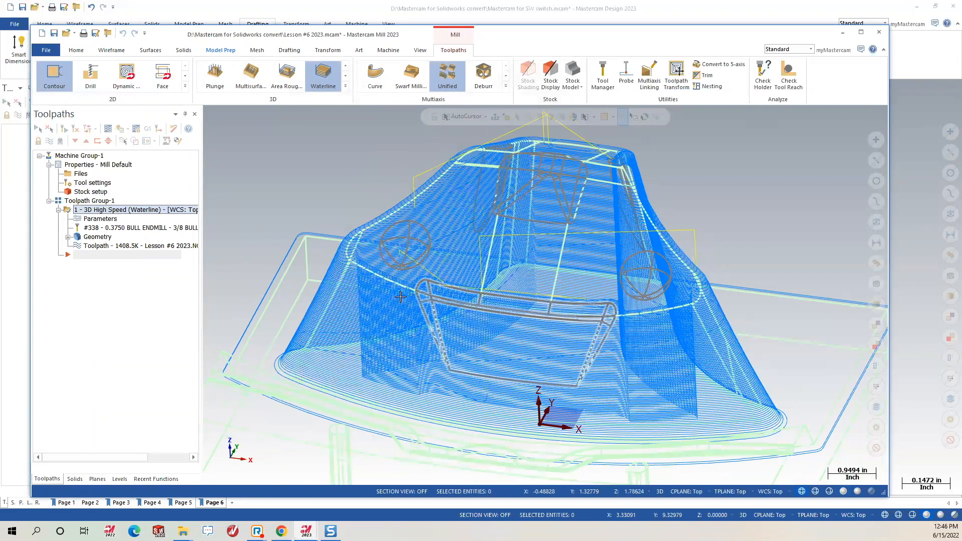
pyautogui.scroll(-2, 531, 276)
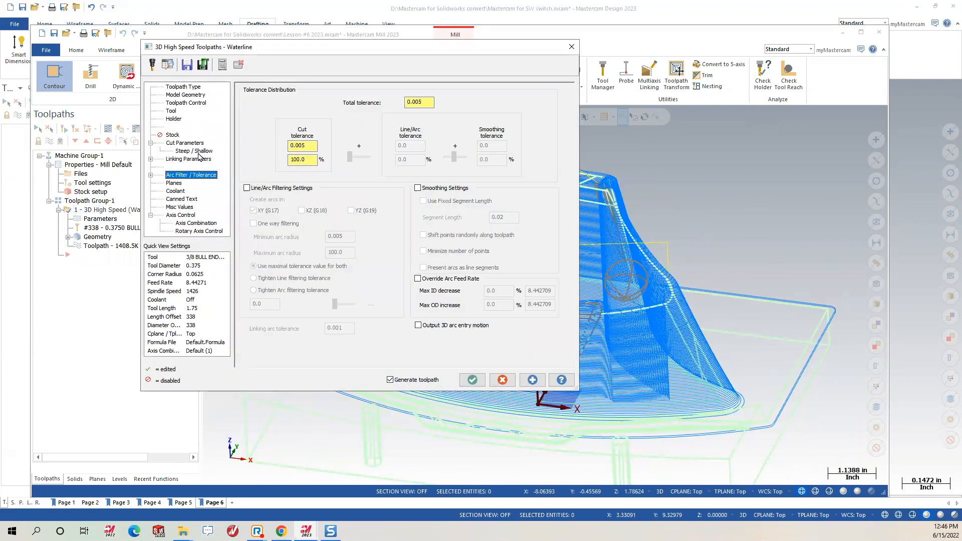
# Set automatic boundary to Silhouette, contain at tool contact point, and regenerate the Waterline.
pyautogui.click(195, 103)
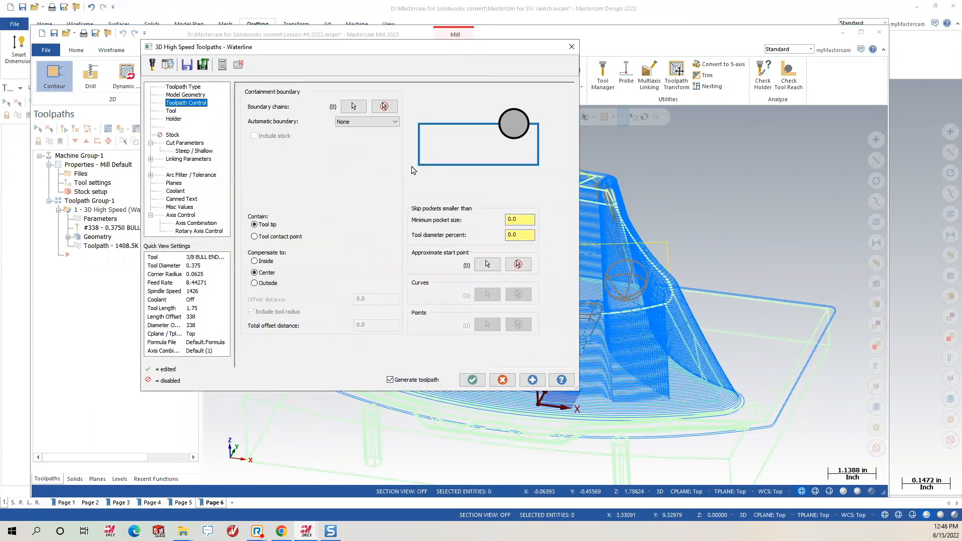
pyautogui.click(371, 122)
pyautogui.click(351, 135)
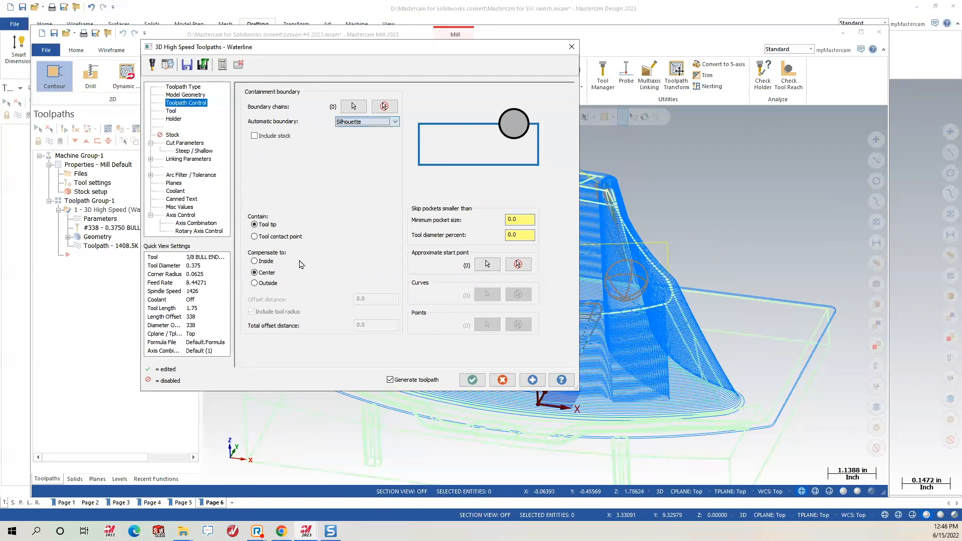
pyautogui.click(262, 238)
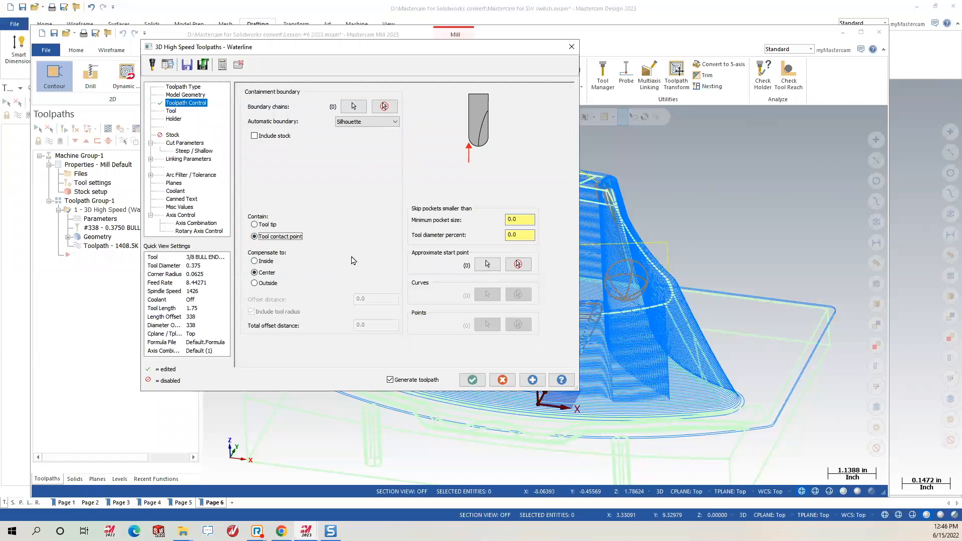
pyautogui.click(472, 379)
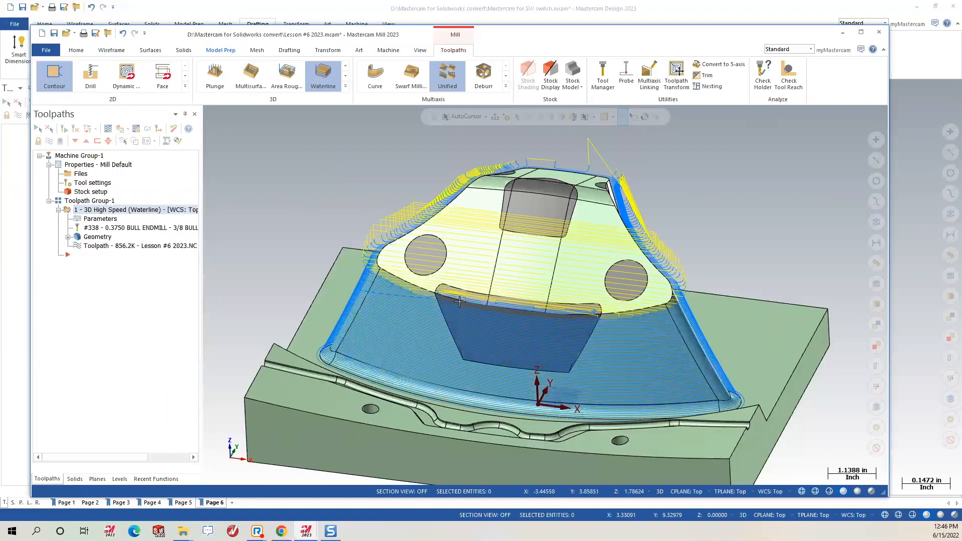
# Orbit around the regenerated Waterline toolpath, briefly browsing the 3D toolpath type gallery.
pyautogui.moveTo(468, 283)
pyautogui.mouseDown(button='middle')
pyautogui.moveTo(519, 340)
pyautogui.moveTo(592, 355)
pyautogui.moveTo(534, 294)
pyautogui.moveTo(444, 288)
pyautogui.moveTo(123, 215)
pyautogui.moveTo(355, 86)
pyautogui.moveTo(345, 91)
pyautogui.mouseUp(button='middle')
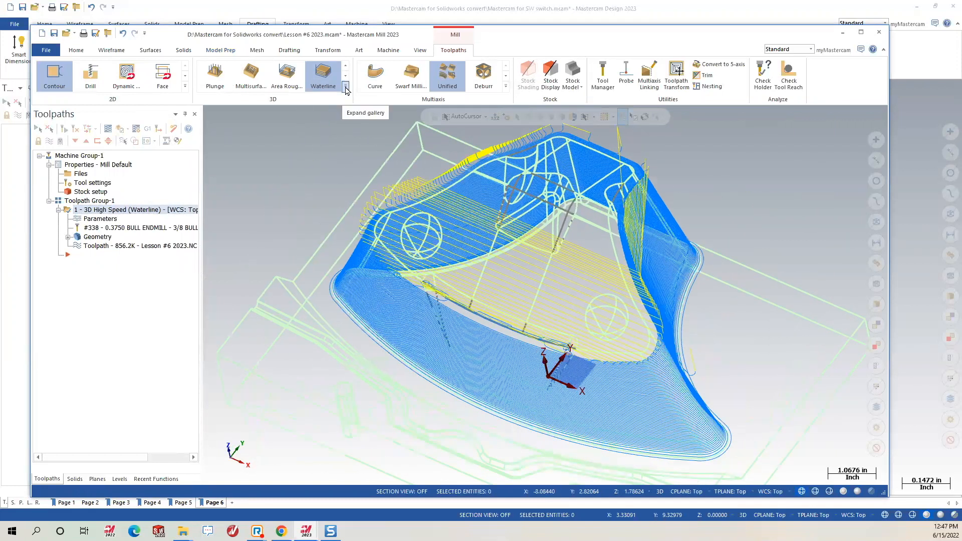
pyautogui.click(345, 86)
pyautogui.click(724, 184)
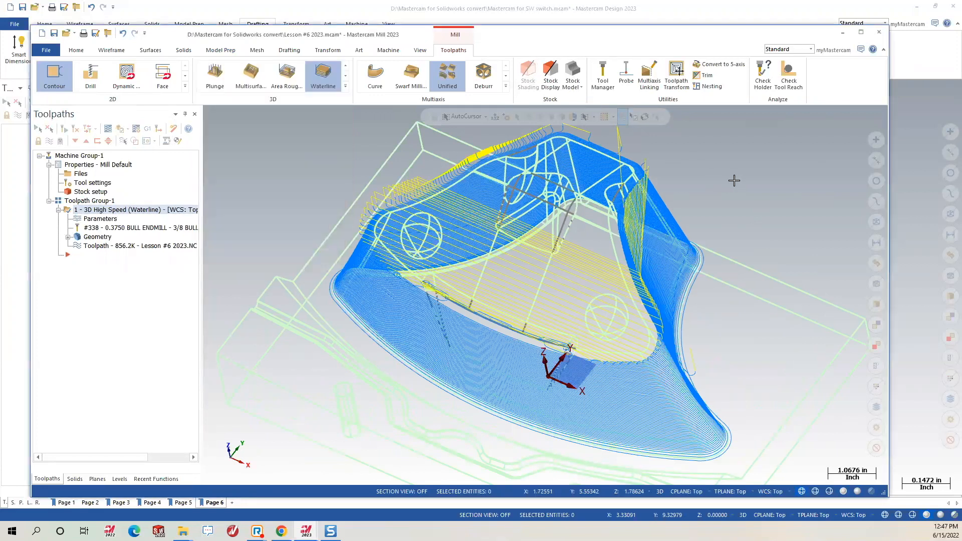
pyautogui.moveTo(664, 254); pyautogui.dragTo(623, 270, button='middle')
pyautogui.moveTo(830, 346); pyautogui.dragTo(402, 171, button='middle')
pyautogui.moveTo(396, 135)
pyautogui.mouseDown(button='middle')
pyautogui.moveTo(524, 287)
pyautogui.moveTo(530, 256)
pyautogui.moveTo(500, 296)
pyautogui.moveTo(517, 275)
pyautogui.moveTo(477, 287)
pyautogui.moveTo(579, 298)
pyautogui.moveTo(589, 212)
pyautogui.moveTo(376, 228)
pyautogui.moveTo(581, 244)
pyautogui.moveTo(575, 232)
pyautogui.moveTo(558, 279)
pyautogui.moveTo(562, 268)
pyautogui.moveTo(479, 243)
pyautogui.mouseUp(button='middle')
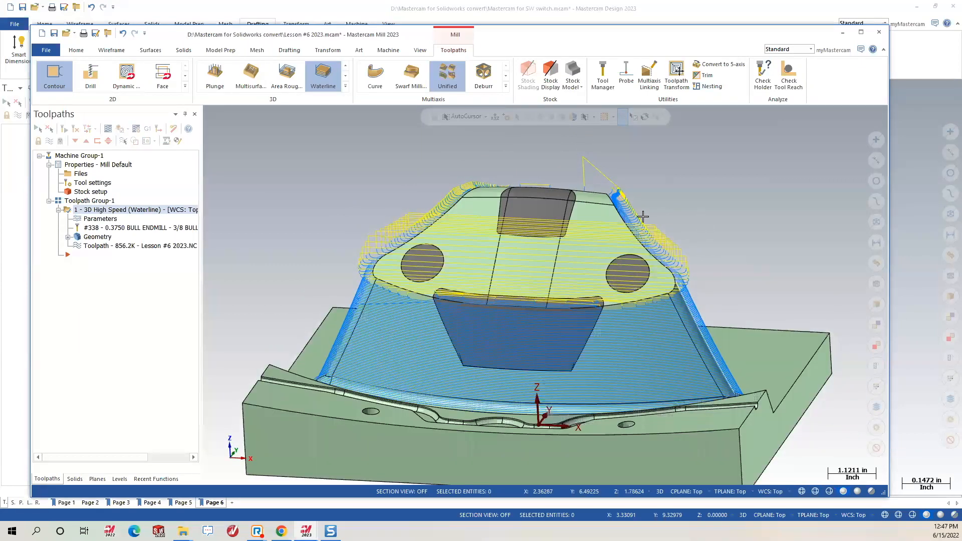
pyautogui.moveTo(576, 247)
pyautogui.mouseDown(button='middle')
pyautogui.moveTo(574, 261)
pyautogui.moveTo(591, 234)
pyautogui.moveTo(582, 243)
pyautogui.mouseUp(button='middle')
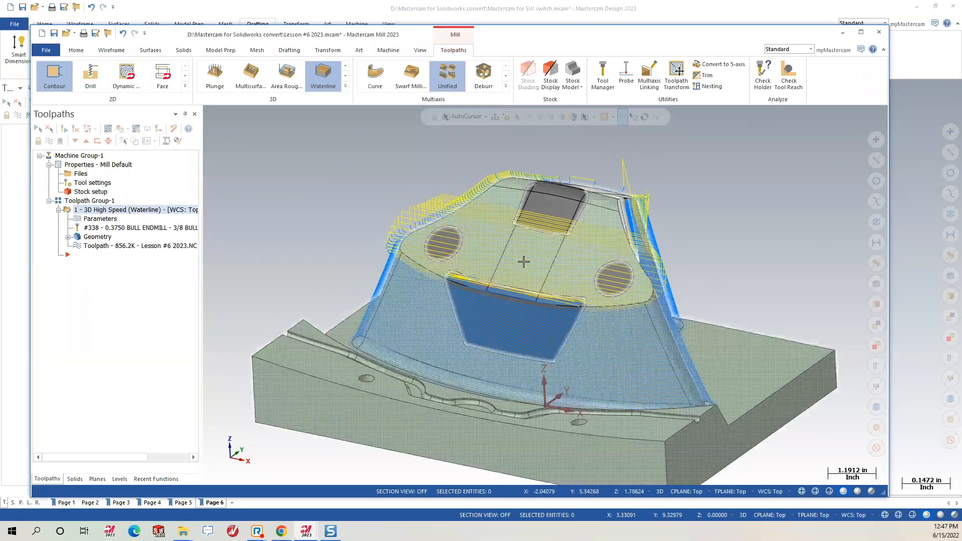
pyautogui.scroll(-1, 523, 261)
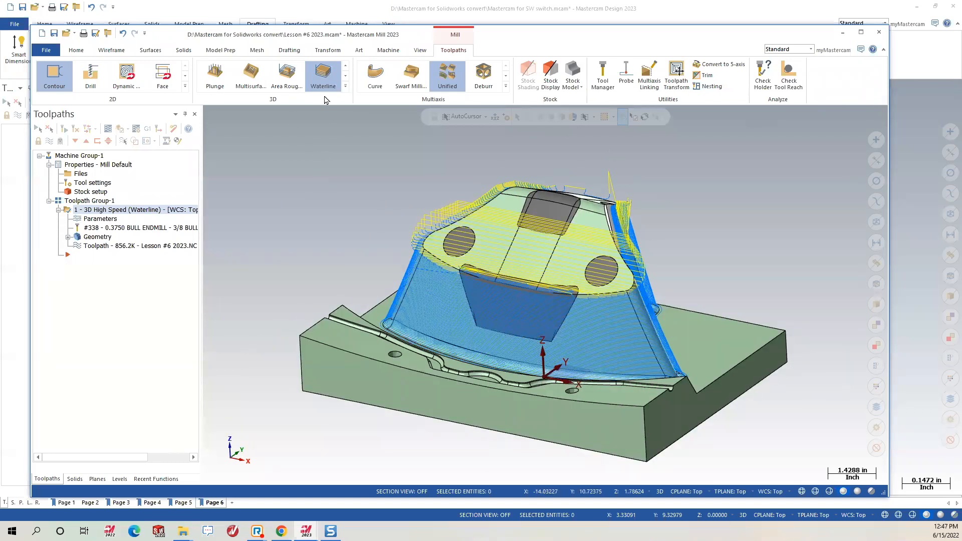
pyautogui.click(346, 86)
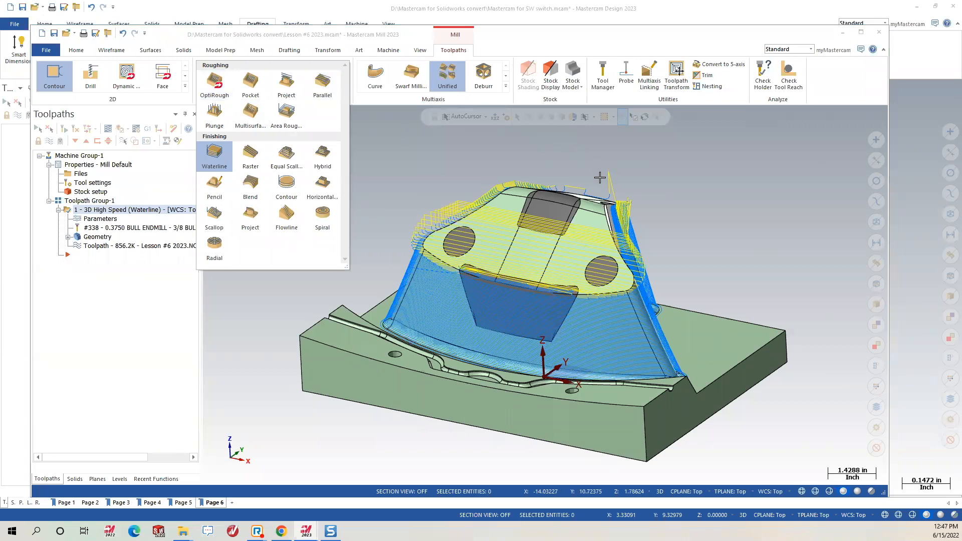
pyautogui.click(599, 177)
pyautogui.moveTo(619, 229); pyautogui.dragTo(521, 246, button='middle')
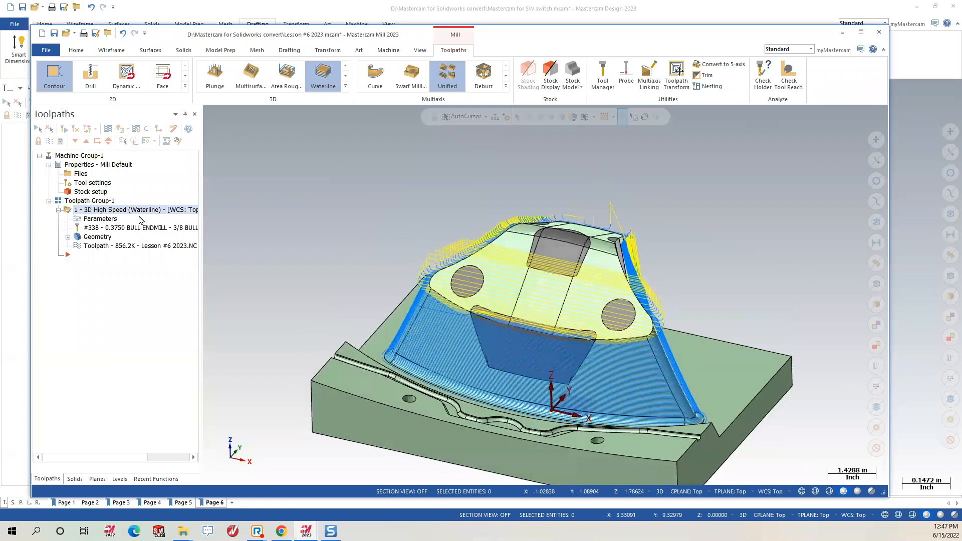
# Hide the toolpath display, show the part from the top, and switch to Model Prep.
pyautogui.click(49, 141)
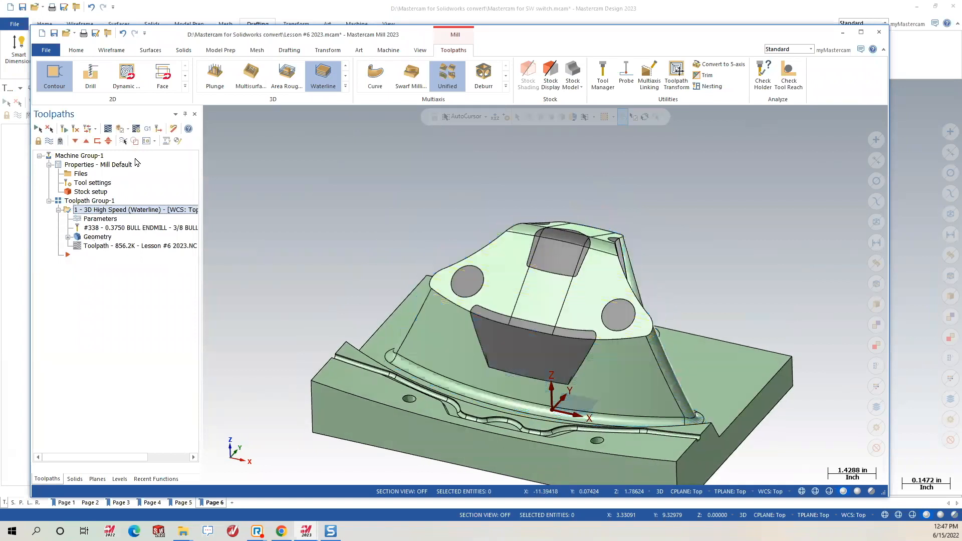
pyautogui.moveTo(376, 167); pyautogui.dragTo(540, 380, button='middle')
pyautogui.scroll(3, 540, 380)
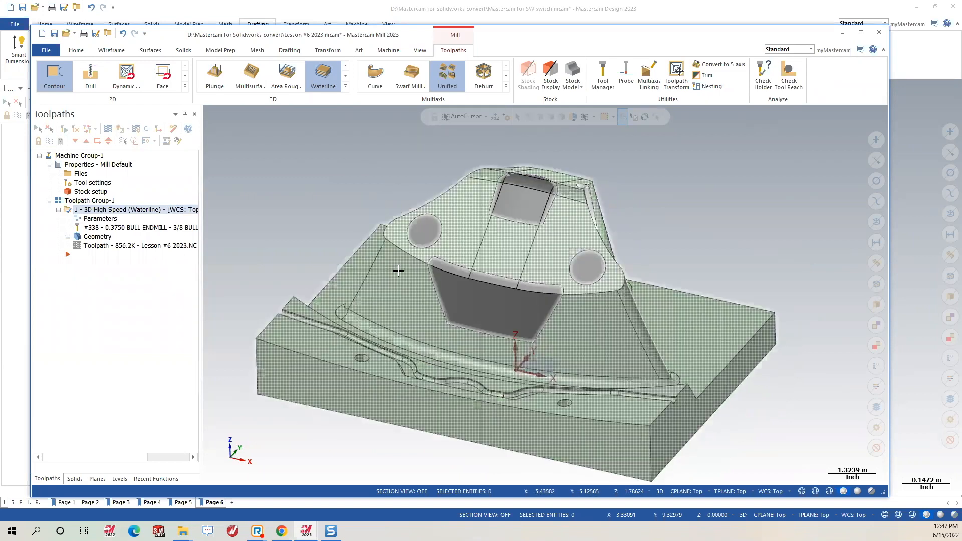
pyautogui.rightClick(700, 214)
pyautogui.click(704, 271)
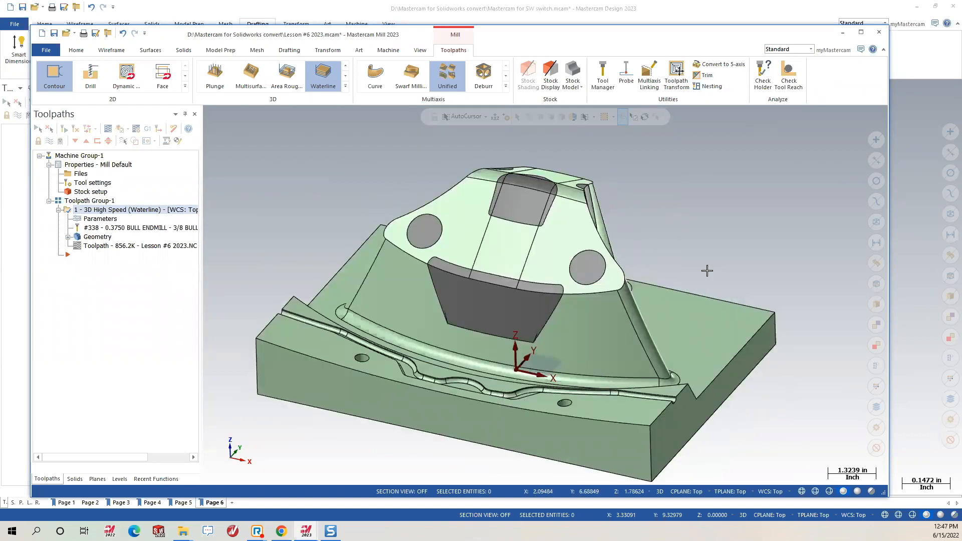
pyautogui.scroll(-2, 427, 321)
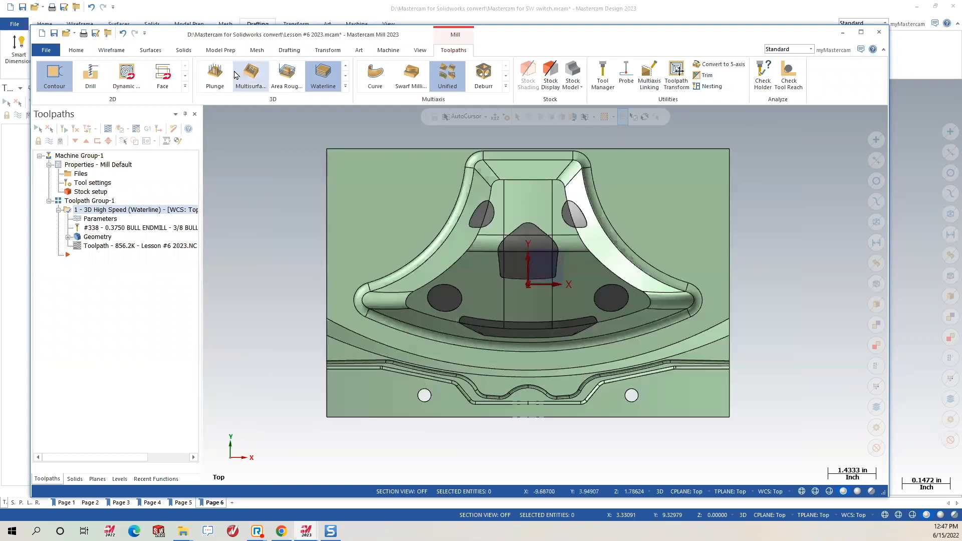
pyautogui.click(212, 51)
# In Modify Feature, window-select the lower-band groove faces, leaving out both holes.
pyautogui.click(154, 75)
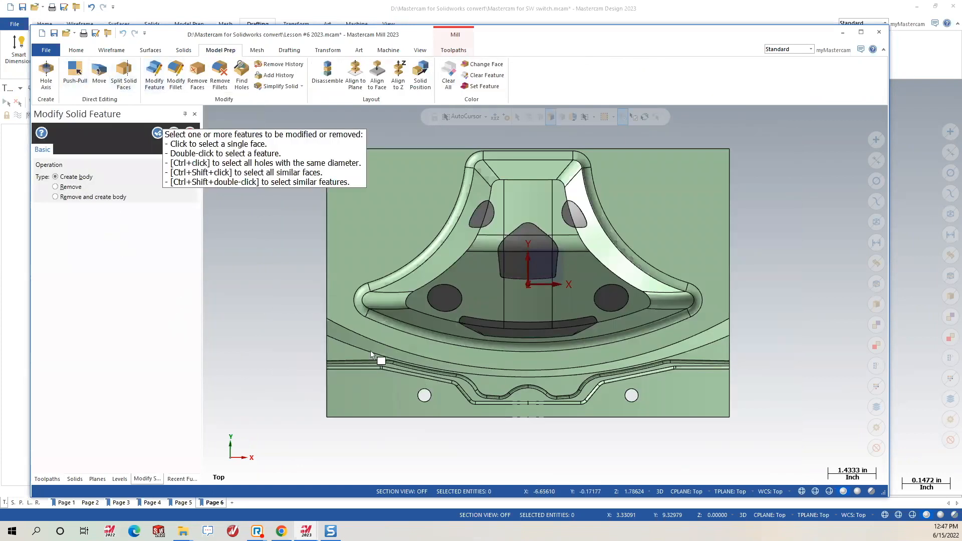
pyautogui.scroll(2, 386, 401)
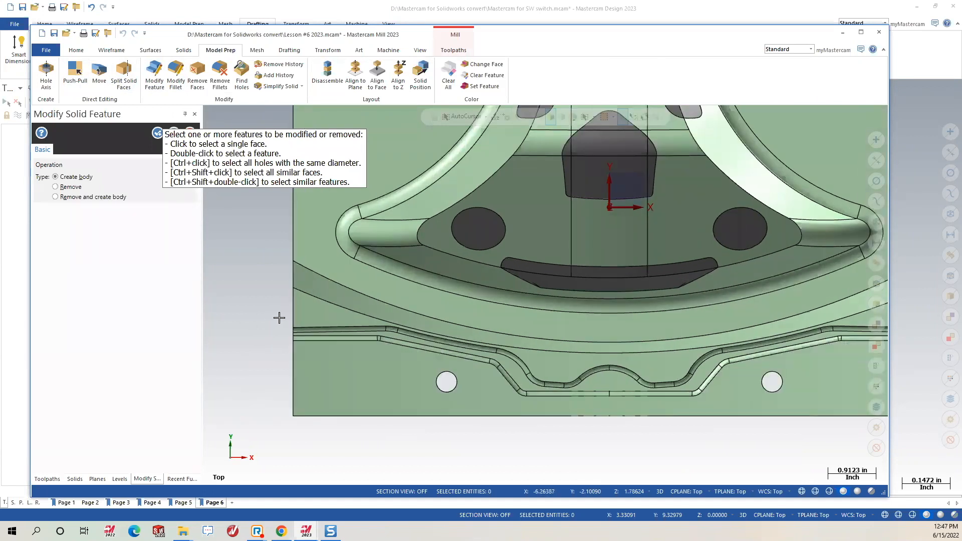
pyautogui.moveTo(266, 308)
pyautogui.mouseDown()
pyautogui.moveTo(451, 357)
pyautogui.moveTo(872, 351)
pyautogui.moveTo(874, 384)
pyautogui.moveTo(815, 375)
pyautogui.moveTo(771, 389)
pyautogui.moveTo(853, 395)
pyautogui.mouseUp()
pyautogui.moveTo(521, 393); pyautogui.dragTo(587, 260, button='middle')
pyautogui.rightClick(601, 199)
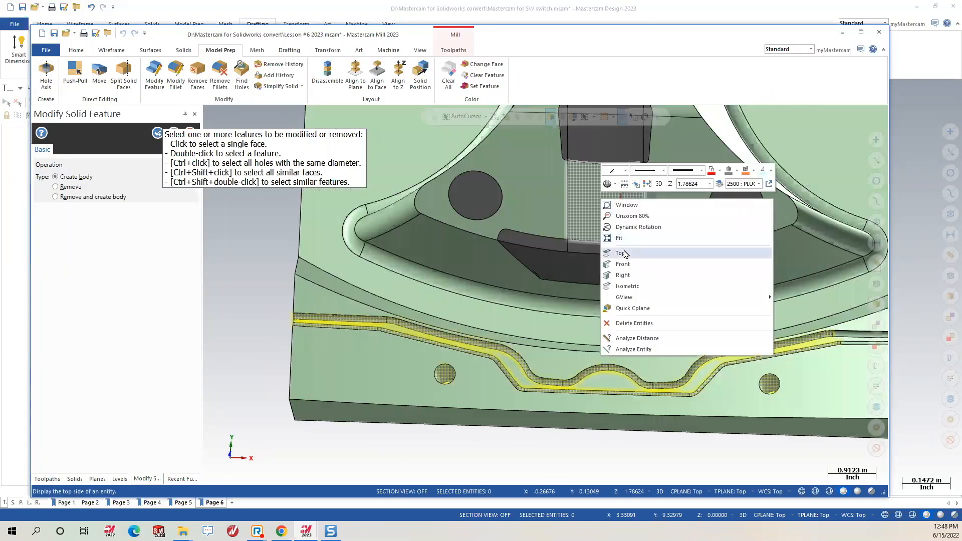
pyautogui.click(623, 253)
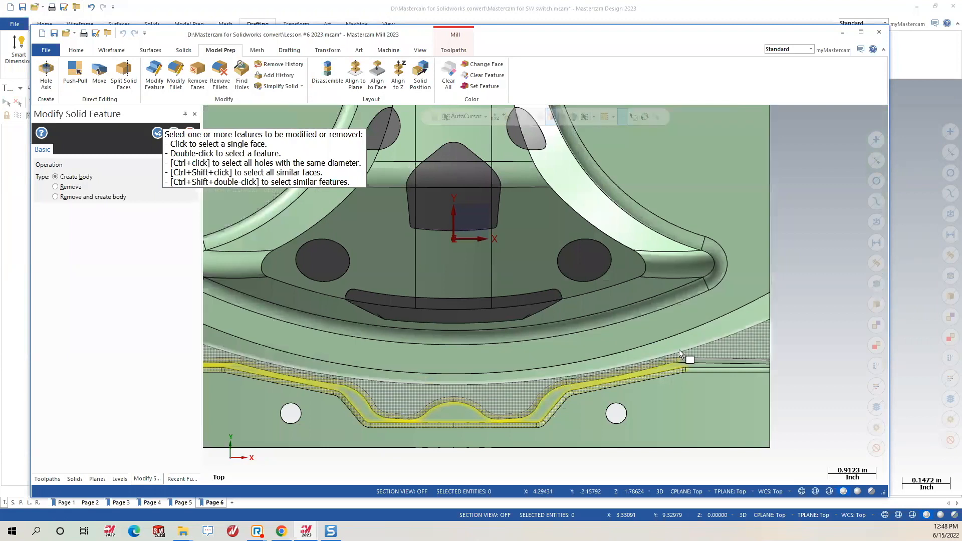
pyautogui.moveTo(664, 342); pyautogui.dragTo(799, 395)
pyautogui.moveTo(626, 388); pyautogui.dragTo(610, 404, button='middle')
pyautogui.click(611, 405)
pyautogui.click(302, 324)
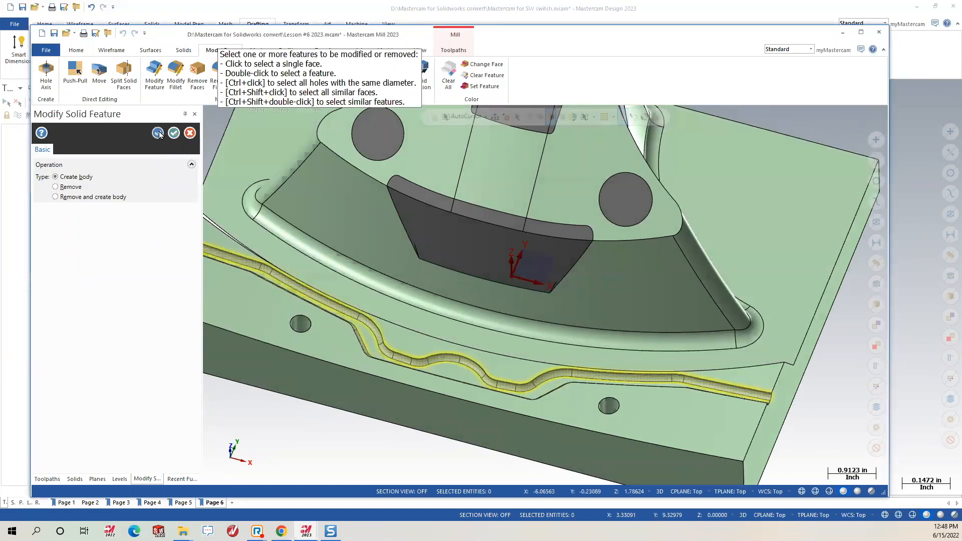
# Try creating a body from the groove faces and dismiss the body-creation errors.
pyautogui.click(158, 133)
pyautogui.click(520, 287)
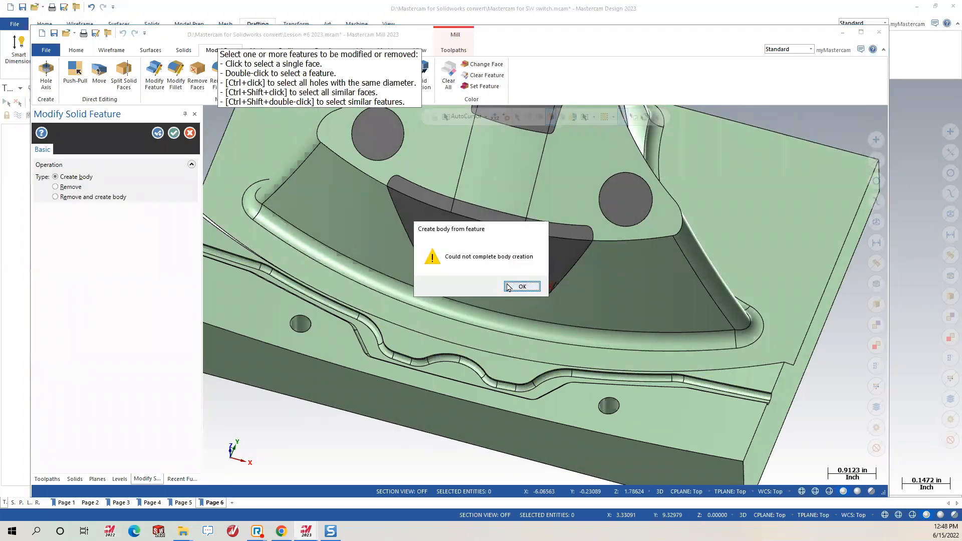
pyautogui.click(521, 286)
# From a top view, window-select the faces of the lower groove band.
pyautogui.moveTo(371, 264); pyautogui.dragTo(576, 295, button='middle')
pyautogui.rightClick(576, 288)
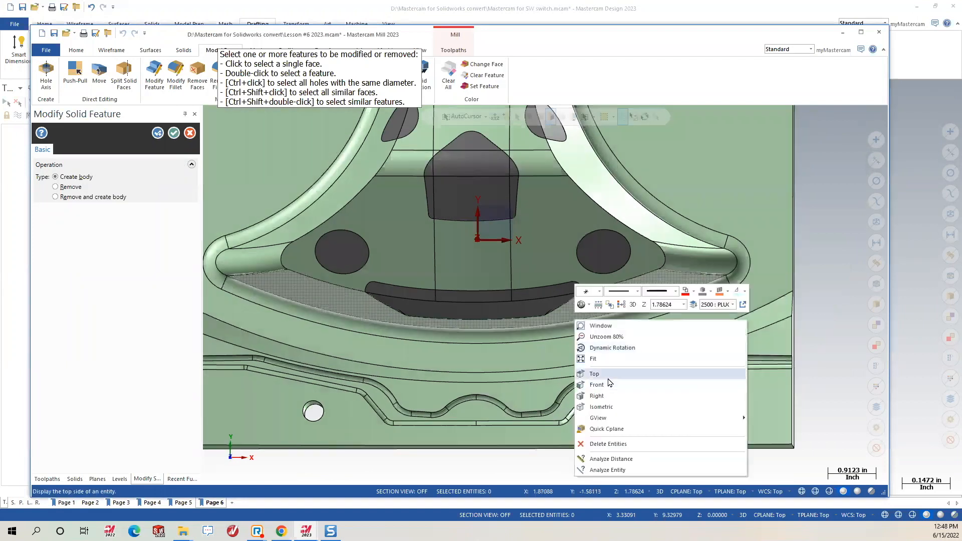
pyautogui.click(596, 374)
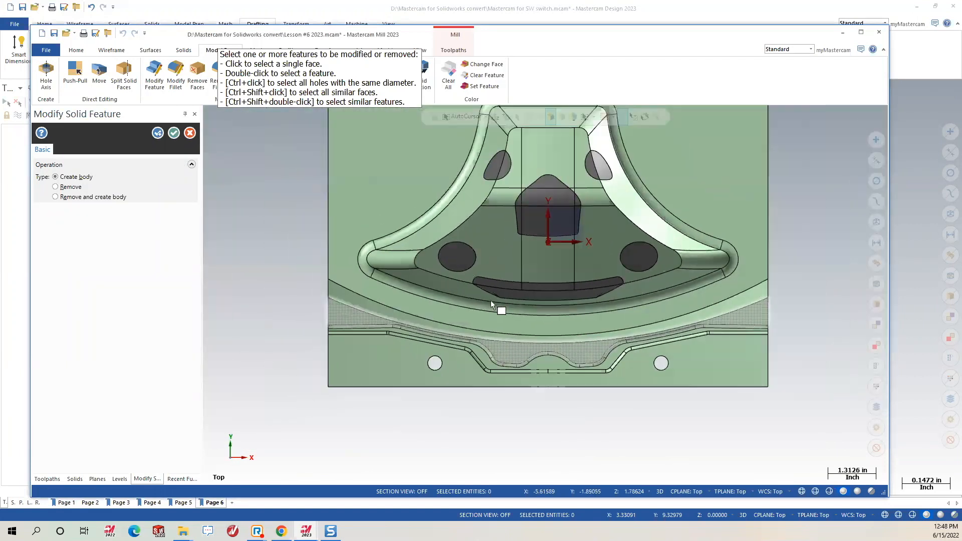
pyautogui.moveTo(257, 328); pyautogui.dragTo(822, 397)
pyautogui.moveTo(712, 398); pyautogui.dragTo(670, 386, button='middle')
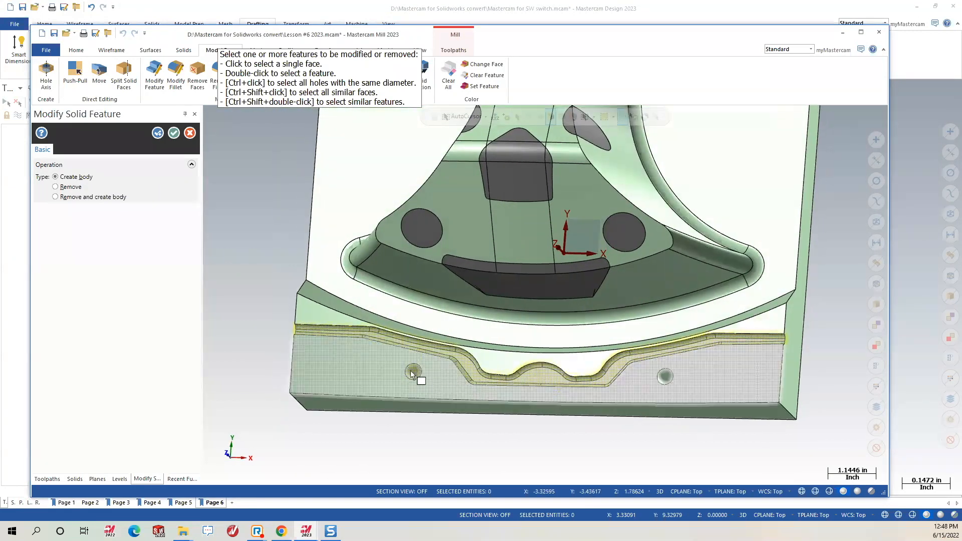
# Create a separate body from the selected band faces and finish the feature edit.
pyautogui.click(157, 134)
pyautogui.moveTo(563, 386); pyautogui.dragTo(638, 341, button='middle')
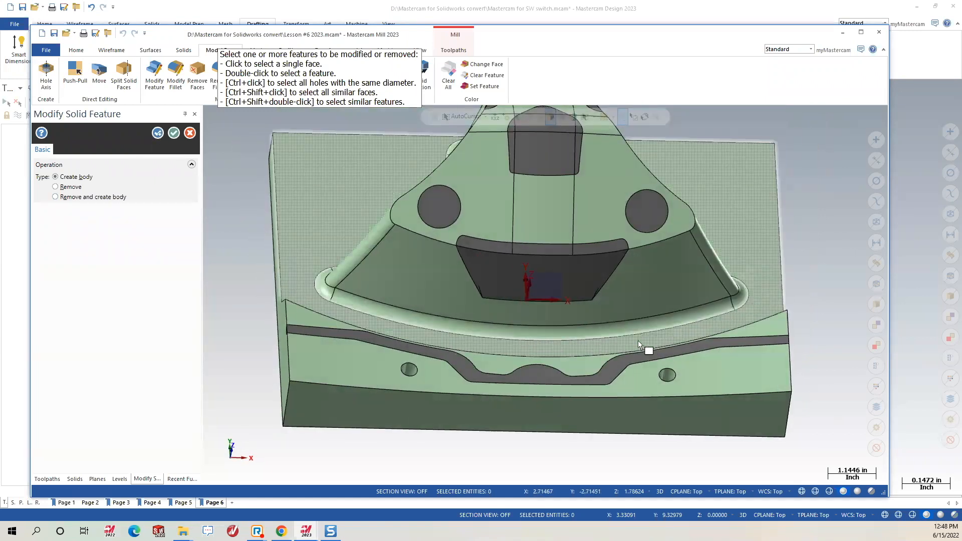
pyautogui.moveTo(486, 303)
pyautogui.mouseDown(button='middle')
pyautogui.moveTo(495, 305)
pyautogui.moveTo(498, 279)
pyautogui.moveTo(461, 295)
pyautogui.mouseUp(button='middle')
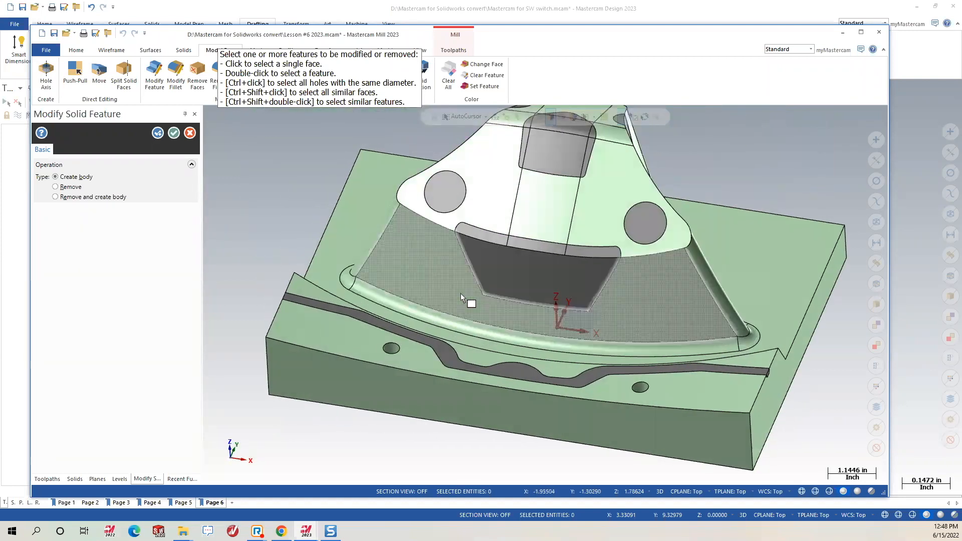
pyautogui.click(173, 133)
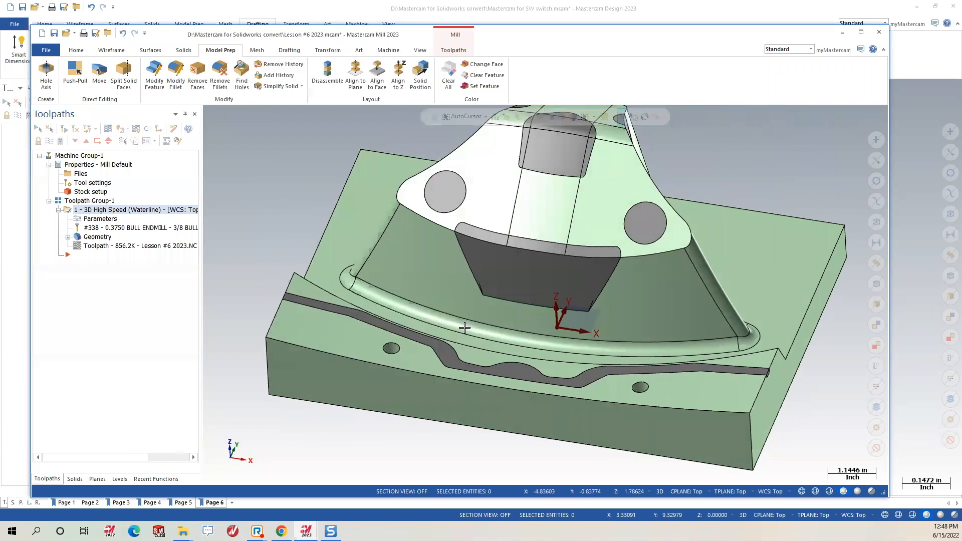
pyautogui.moveTo(649, 326)
pyautogui.mouseDown(button='middle')
pyautogui.moveTo(691, 251)
pyautogui.moveTo(676, 186)
pyautogui.moveTo(603, 205)
pyautogui.mouseUp(button='middle')
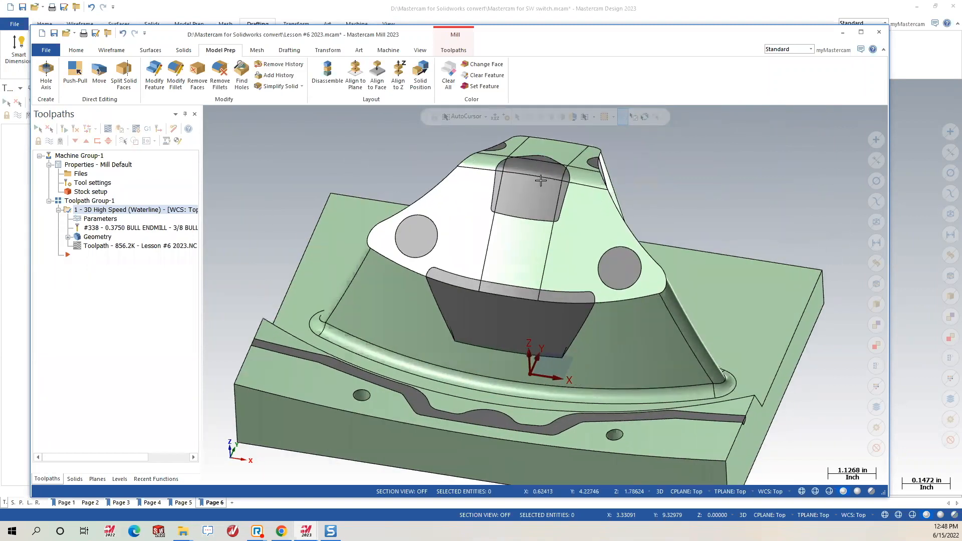
pyautogui.scroll(-2, 540, 181)
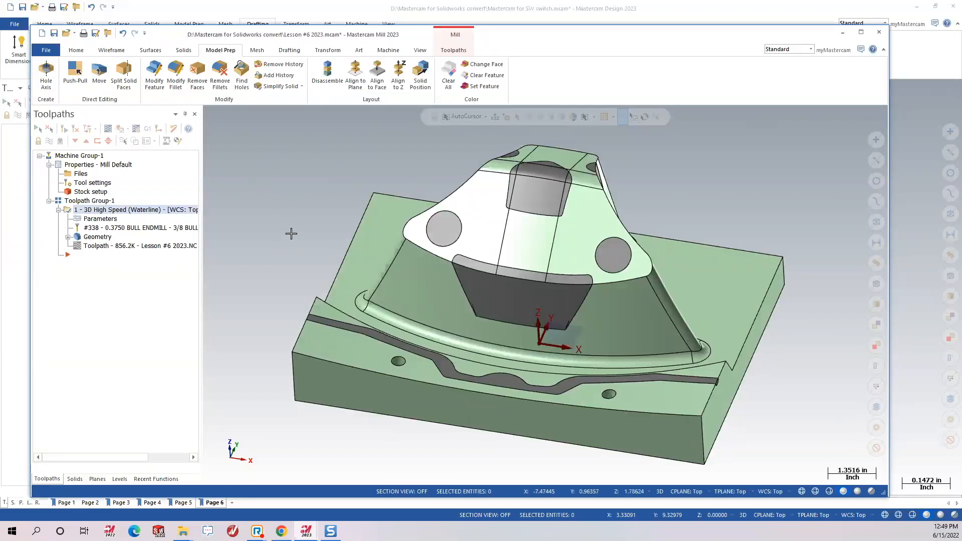
# Make level 2 ORIGINAL the main level and turn on level 2500 PLUGS2's plug bodies.
pyautogui.click(118, 479)
pyautogui.click(76, 161)
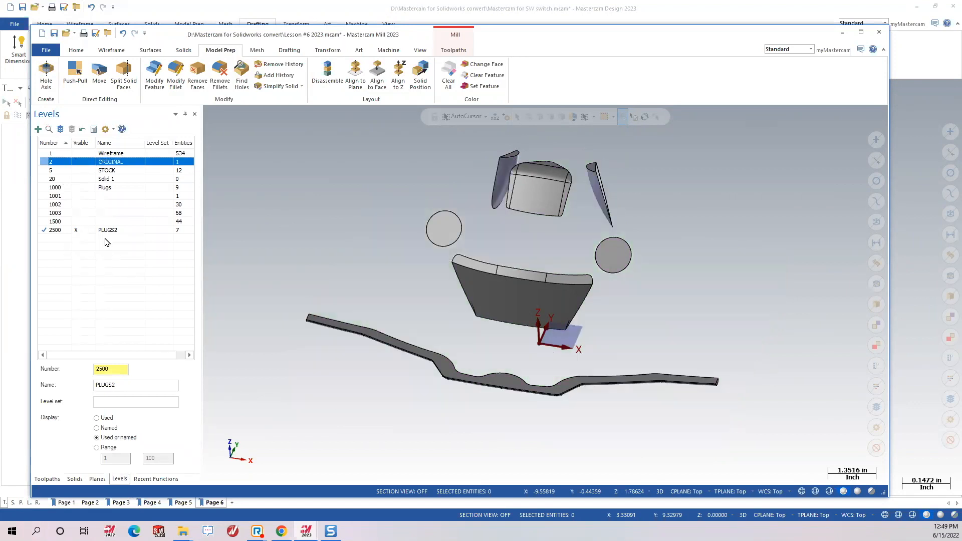
pyautogui.click(80, 166)
pyautogui.click(43, 162)
pyautogui.click(80, 233)
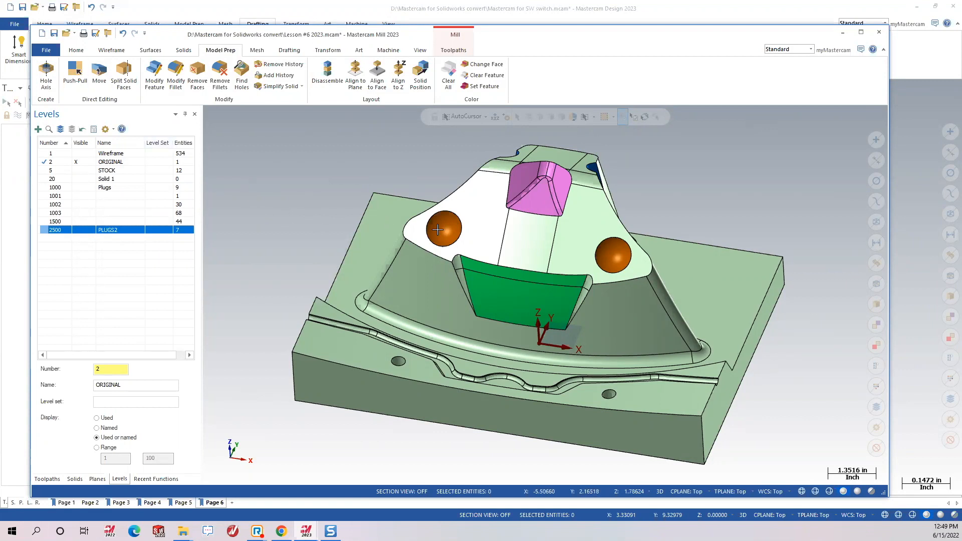
pyautogui.moveTo(448, 234); pyautogui.dragTo(358, 419, button='middle')
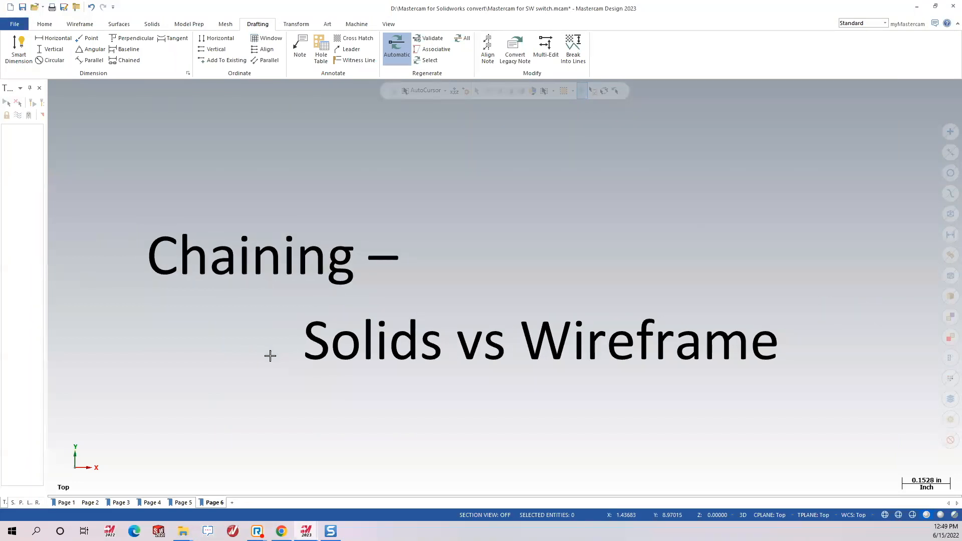
# Select Optical Mount.sldprt in the Open dialog using the details file view.
pyautogui.click(918, 9)
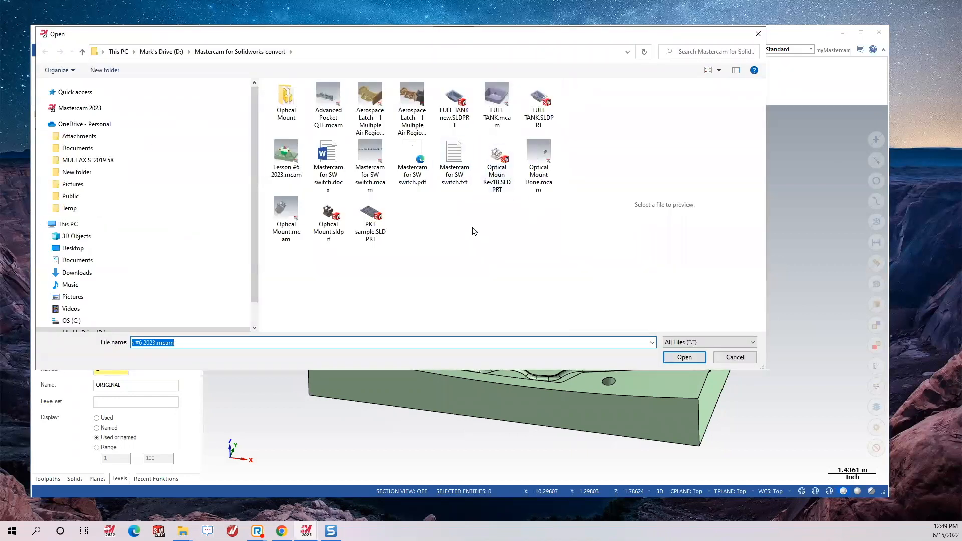
pyautogui.click(538, 163)
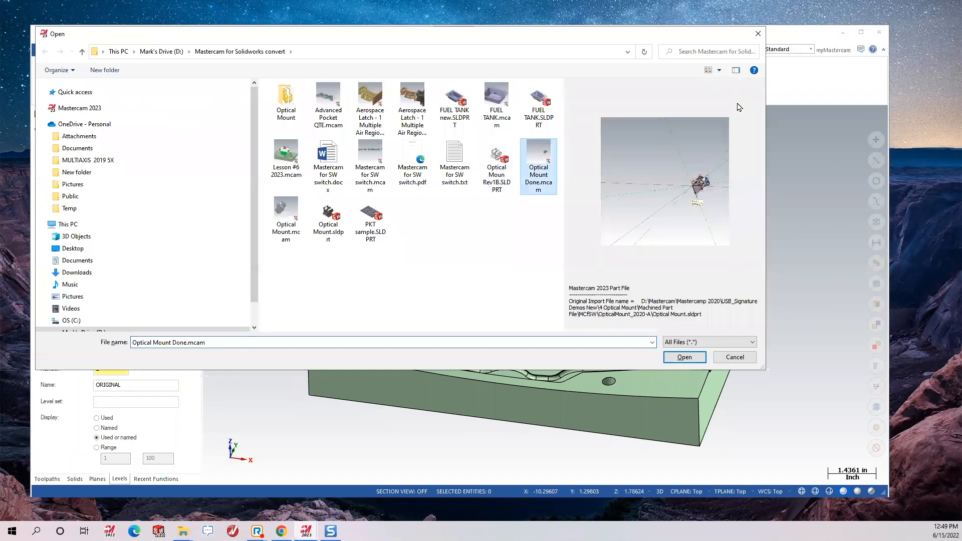
pyautogui.click(719, 69)
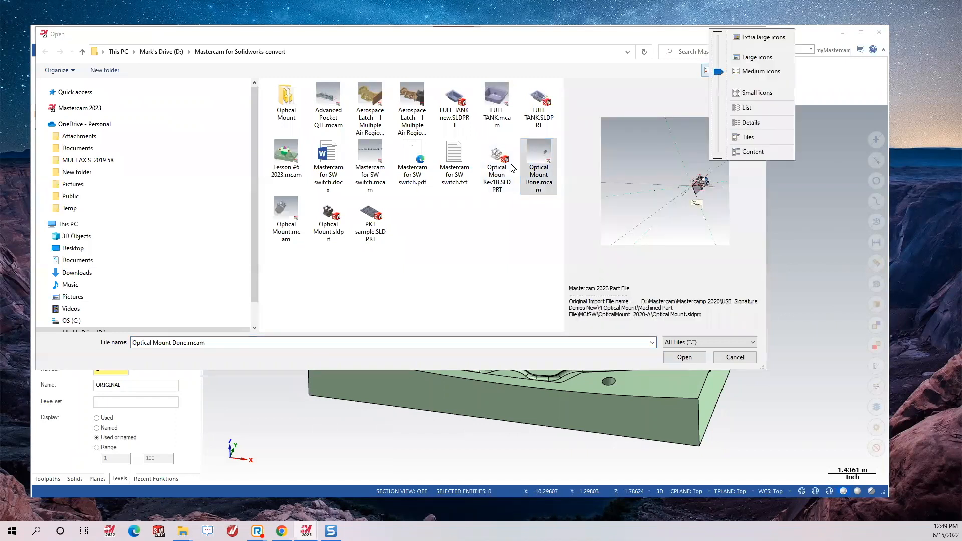
pyautogui.click(299, 259)
pyautogui.click(522, 257)
# Turn off Import solids history, open the part, and discard changes to Lesson #6 2023.mcam.
pyautogui.click(621, 357)
pyautogui.click(592, 113)
pyautogui.click(705, 304)
pyautogui.click(697, 356)
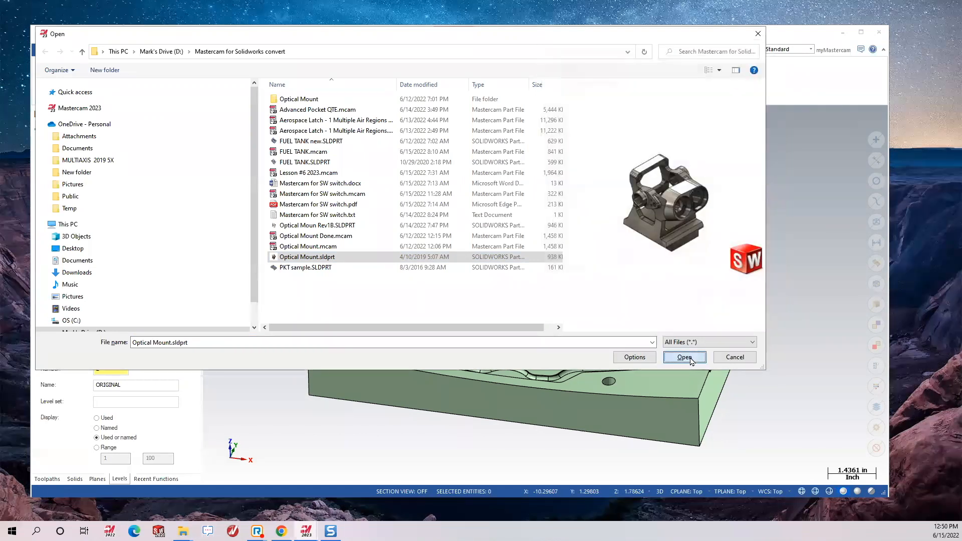
pyautogui.click(486, 286)
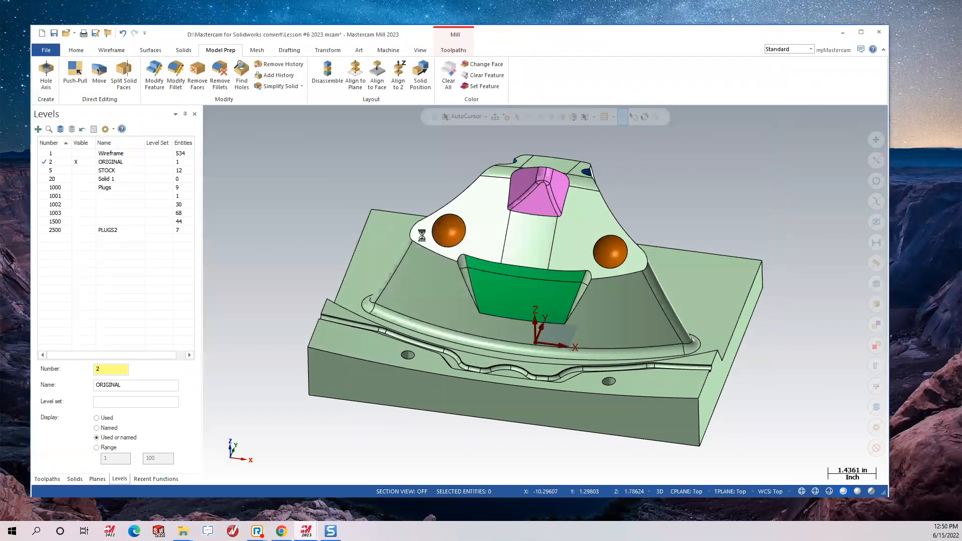
# Accept the switch to metric units, then orbit and zoom around the imported Optical Mount solid.
pyautogui.click(108, 202)
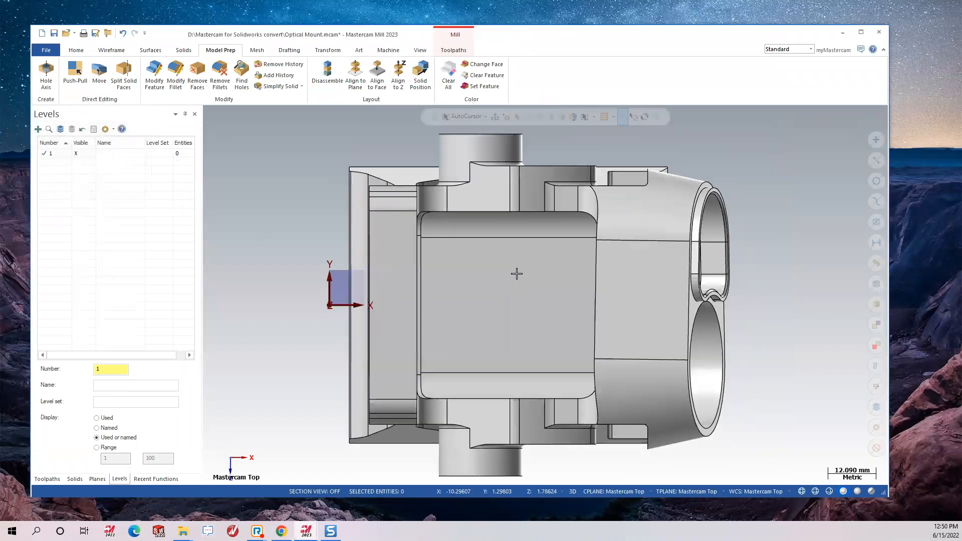
pyautogui.moveTo(530, 302)
pyautogui.mouseDown(button='middle')
pyautogui.moveTo(518, 265)
pyautogui.moveTo(437, 225)
pyautogui.moveTo(462, 234)
pyautogui.moveTo(481, 224)
pyautogui.moveTo(468, 264)
pyautogui.moveTo(457, 230)
pyautogui.mouseUp(button='middle')
pyautogui.scroll(-3, 520, 343)
pyautogui.scroll(-3, 521, 343)
pyautogui.moveTo(521, 343)
pyautogui.mouseDown(button='middle')
pyautogui.moveTo(639, 254)
pyautogui.moveTo(649, 319)
pyautogui.moveTo(687, 320)
pyautogui.moveTo(615, 290)
pyautogui.moveTo(597, 317)
pyautogui.moveTo(606, 316)
pyautogui.mouseUp(button='middle')
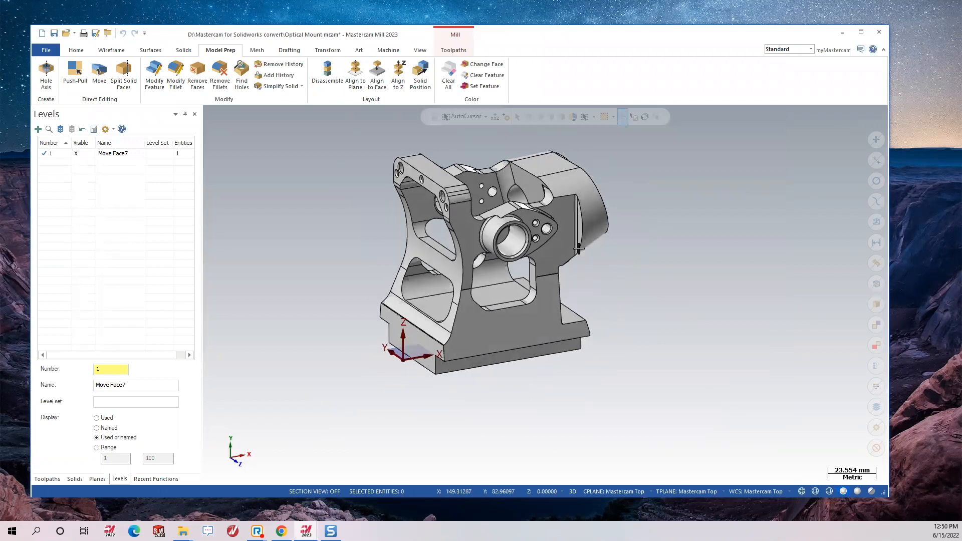
pyautogui.scroll(-3, 606, 205)
pyautogui.scroll(2, 589, 200)
pyautogui.moveTo(588, 201); pyautogui.dragTo(544, 206, button='middle')
pyautogui.scroll(2, 706, 155)
pyautogui.moveTo(639, 228); pyautogui.dragTo(614, 245, button='middle')
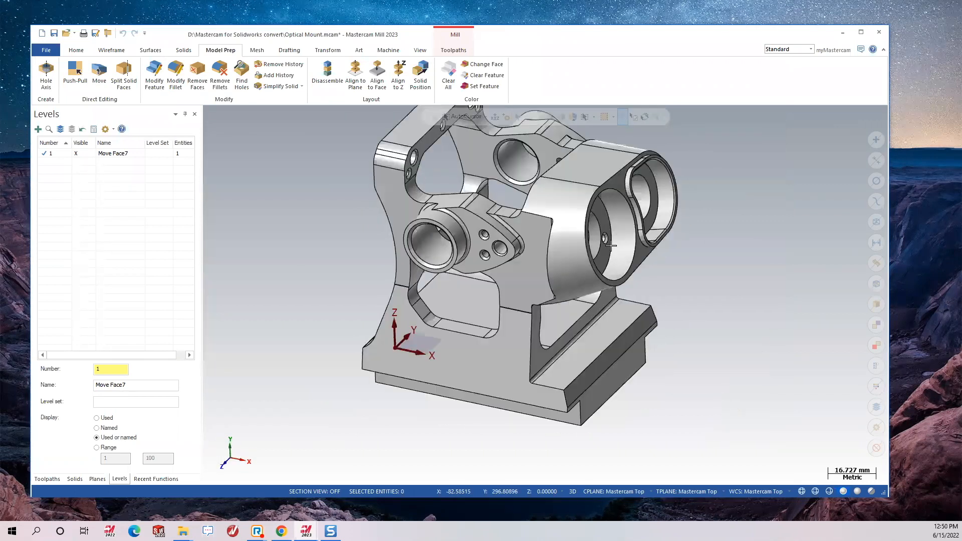
pyautogui.scroll(-3, 586, 266)
pyautogui.scroll(2, 659, 166)
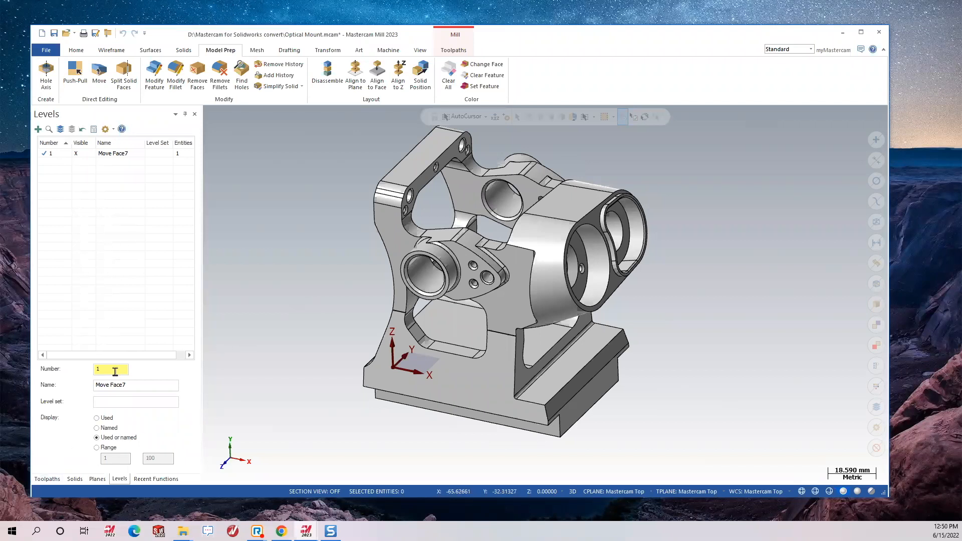
# Merge Optical Moun Rev1B.SLDPRT into the file with its levels offset by 1501.
pyautogui.click(47, 50)
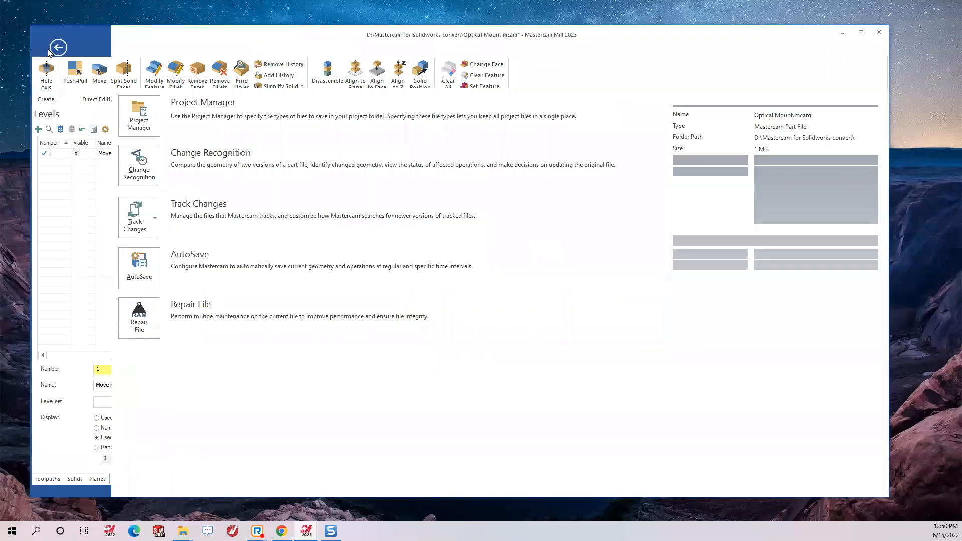
pyautogui.click(63, 152)
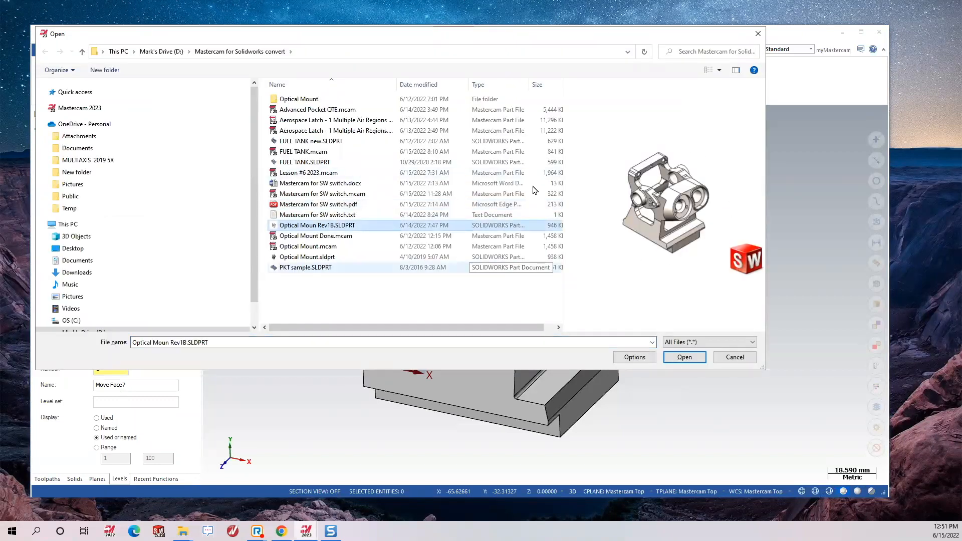
pyautogui.click(685, 357)
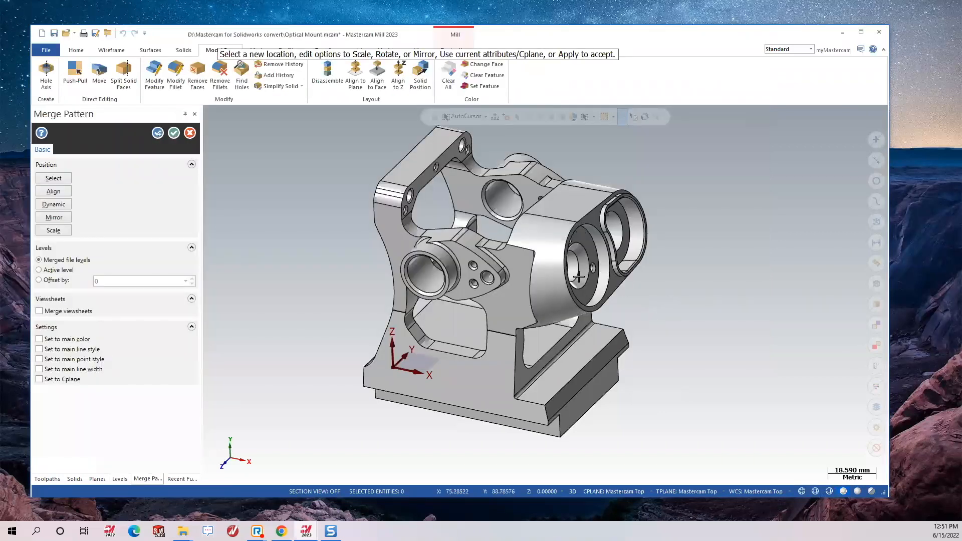
pyautogui.click(44, 282)
pyautogui.click(173, 132)
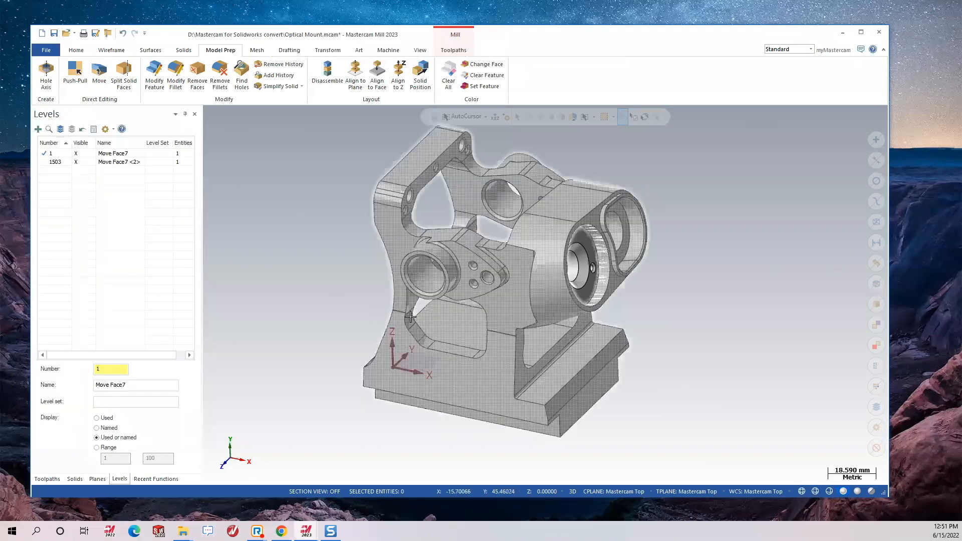
# Make the solids translucent and orbit the model to inspect the bores.
pyautogui.moveTo(650, 292)
pyautogui.mouseDown(button='middle')
pyautogui.moveTo(734, 262)
pyautogui.moveTo(803, 272)
pyautogui.moveTo(626, 275)
pyautogui.moveTo(608, 303)
pyautogui.moveTo(623, 304)
pyautogui.mouseUp(button='middle')
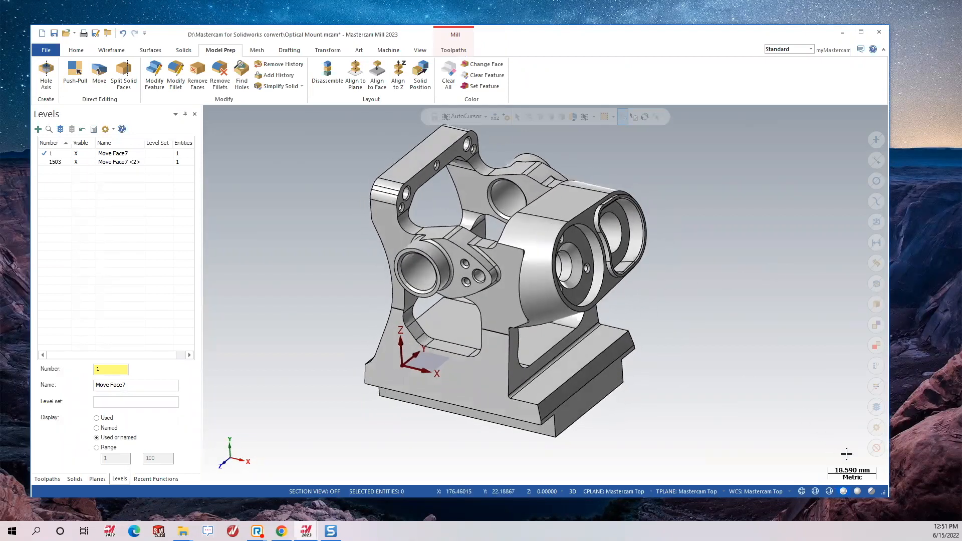
pyautogui.click(873, 492)
pyautogui.scroll(2, 596, 291)
pyautogui.scroll(3, 596, 292)
pyautogui.moveTo(596, 291)
pyautogui.mouseDown(button='middle')
pyautogui.moveTo(640, 323)
pyautogui.moveTo(644, 341)
pyautogui.moveTo(589, 302)
pyautogui.mouseUp(button='middle')
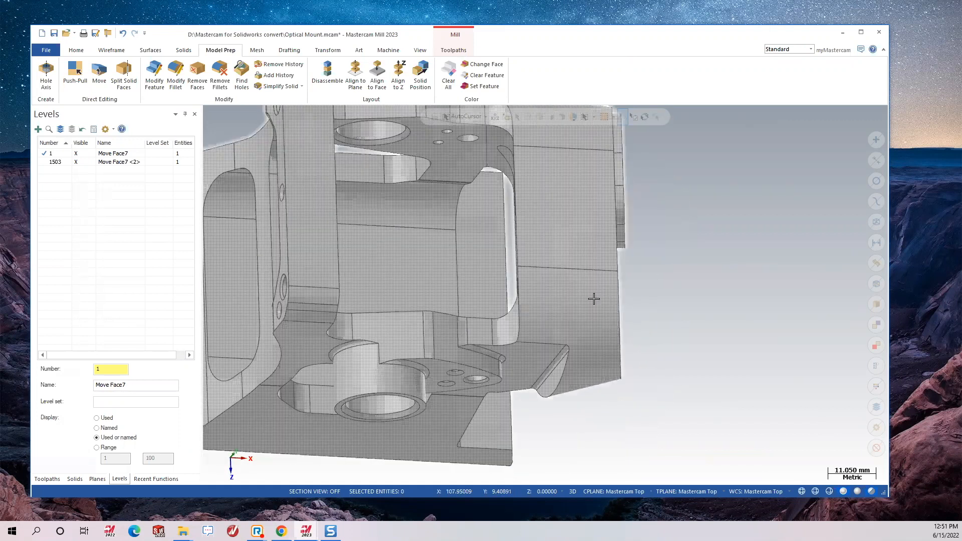
pyautogui.moveTo(515, 267); pyautogui.dragTo(555, 260, button='middle')
pyautogui.scroll(3, 625, 281)
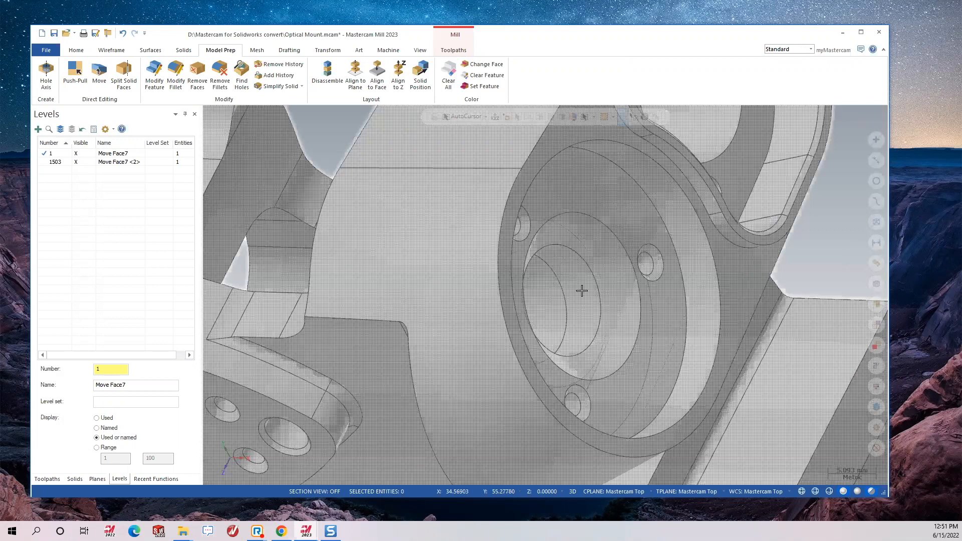
pyautogui.scroll(-3, 581, 291)
pyautogui.moveTo(643, 237)
pyautogui.mouseDown(button='middle')
pyautogui.moveTo(593, 249)
pyautogui.moveTo(584, 269)
pyautogui.moveTo(662, 271)
pyautogui.mouseUp(button='middle')
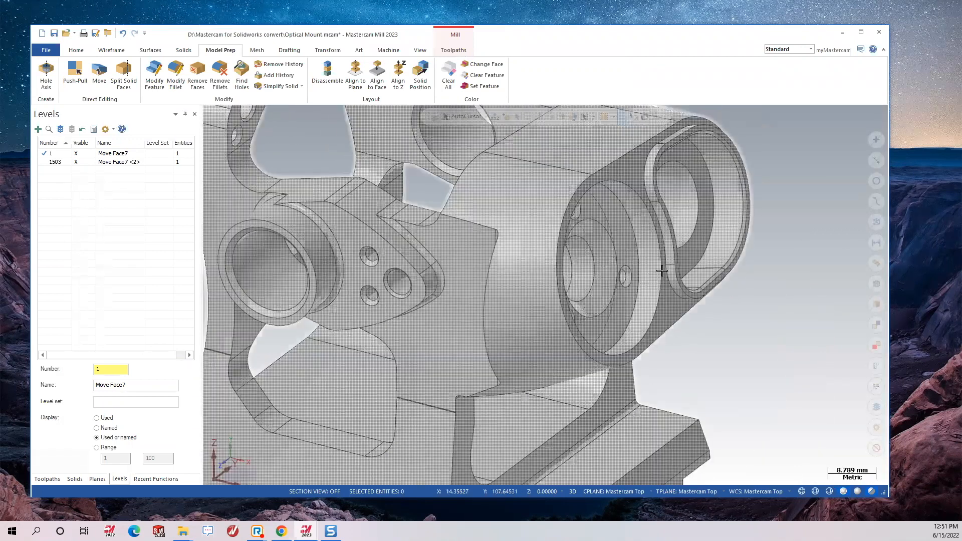
pyautogui.moveTo(696, 305)
pyautogui.mouseDown(button='middle')
pyautogui.moveTo(698, 322)
pyautogui.moveTo(687, 286)
pyautogui.moveTo(630, 271)
pyautogui.mouseUp(button='middle')
pyautogui.scroll(-3, 642, 274)
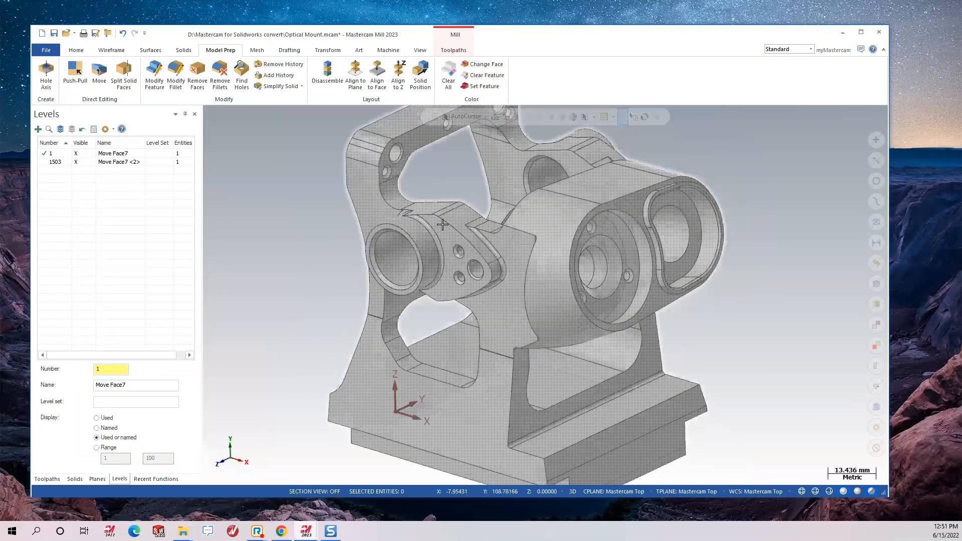
# Make level 1503 active and hide level 1 to view the merged solid alone.
pyautogui.click(55, 161)
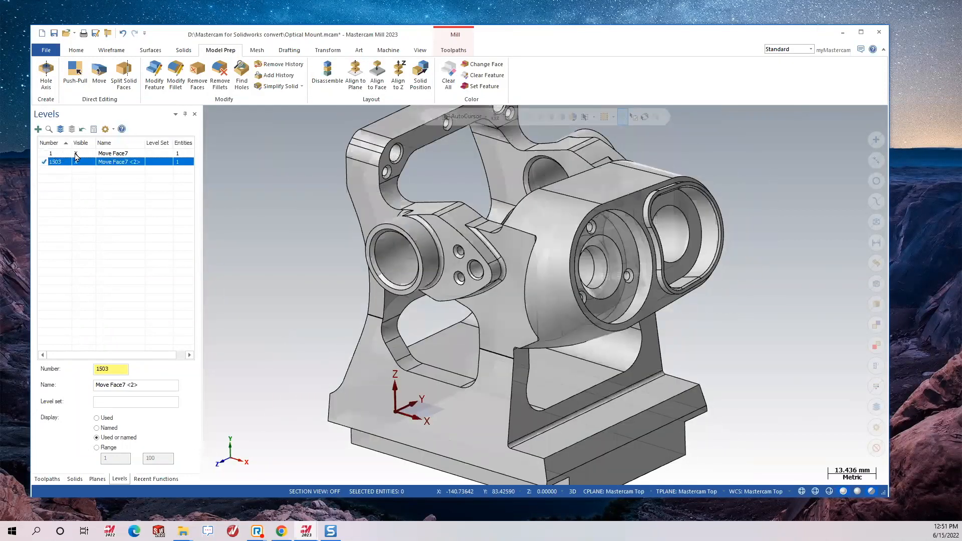
pyautogui.click(75, 153)
pyautogui.moveTo(653, 305)
pyautogui.mouseDown(button='middle')
pyautogui.moveTo(708, 284)
pyautogui.moveTo(555, 259)
pyautogui.mouseUp(button='middle')
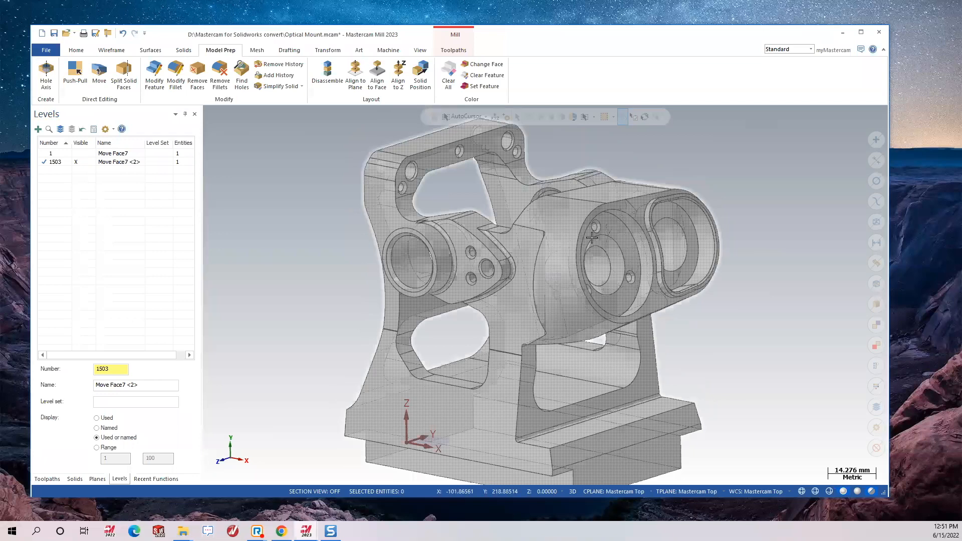
pyautogui.moveTo(627, 275)
pyautogui.mouseDown(button='middle')
pyautogui.moveTo(709, 275)
pyautogui.moveTo(723, 288)
pyautogui.moveTo(584, 288)
pyautogui.moveTo(597, 296)
pyautogui.moveTo(566, 284)
pyautogui.mouseUp(button='middle')
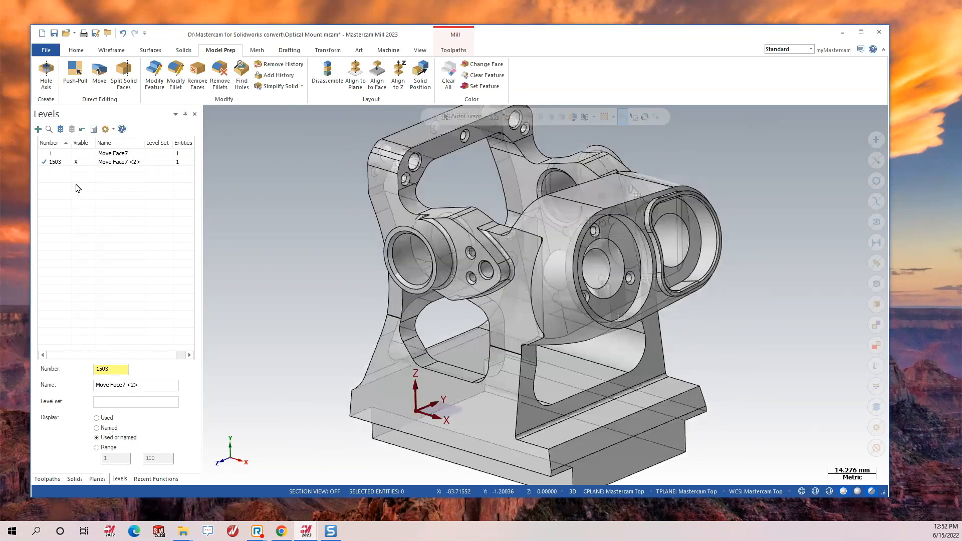
# Show level 1 again and hide level 1503, leaving only the Optical Mount solid.
pyautogui.click(77, 156)
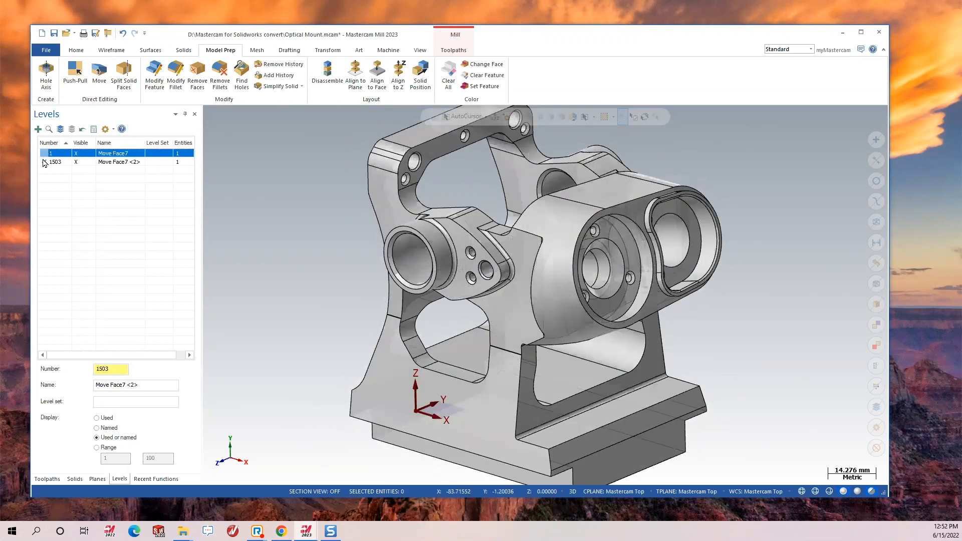
pyautogui.click(76, 162)
pyautogui.moveTo(632, 338); pyautogui.dragTo(635, 341, button='middle')
pyautogui.scroll(-2, 635, 342)
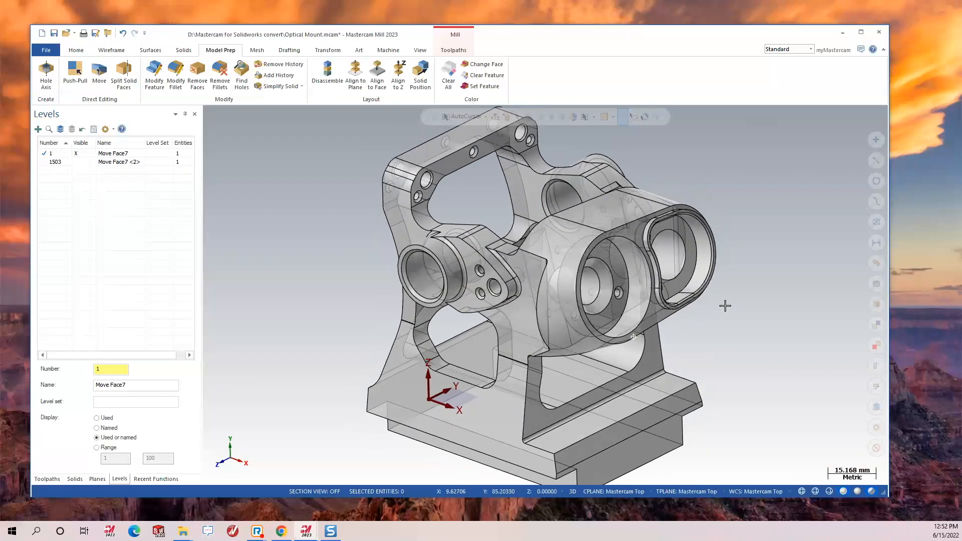
pyautogui.scroll(5, 626, 286)
pyautogui.scroll(1, 611, 259)
pyautogui.moveTo(612, 260)
pyautogui.mouseDown(button='middle')
pyautogui.moveTo(598, 220)
pyautogui.moveTo(596, 251)
pyautogui.mouseUp(button='middle')
# Try a Push-Pull on the ring face around the bore, then cancel it.
pyautogui.click(75, 75)
pyautogui.click(577, 262)
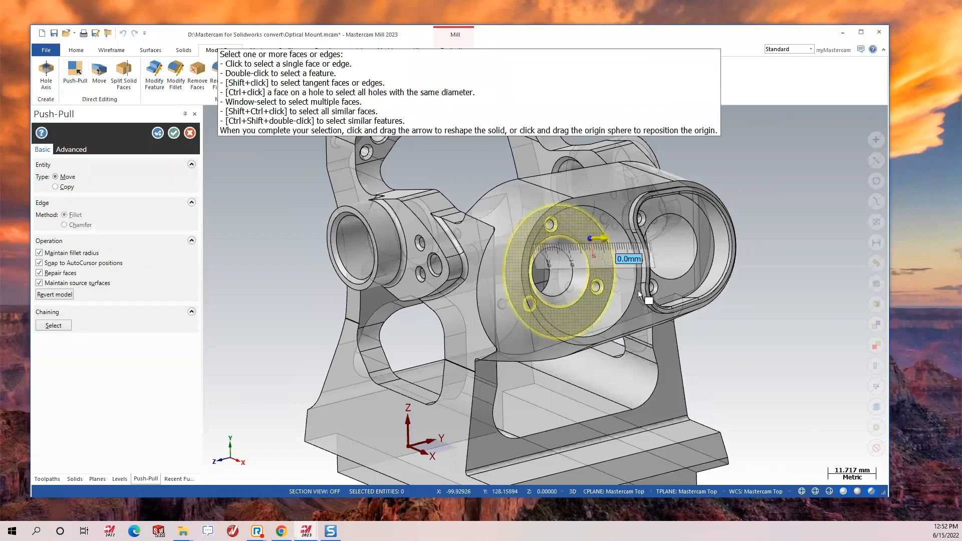
pyautogui.click(605, 238)
pyautogui.moveTo(610, 238); pyautogui.dragTo(583, 254)
pyautogui.press('Escape')
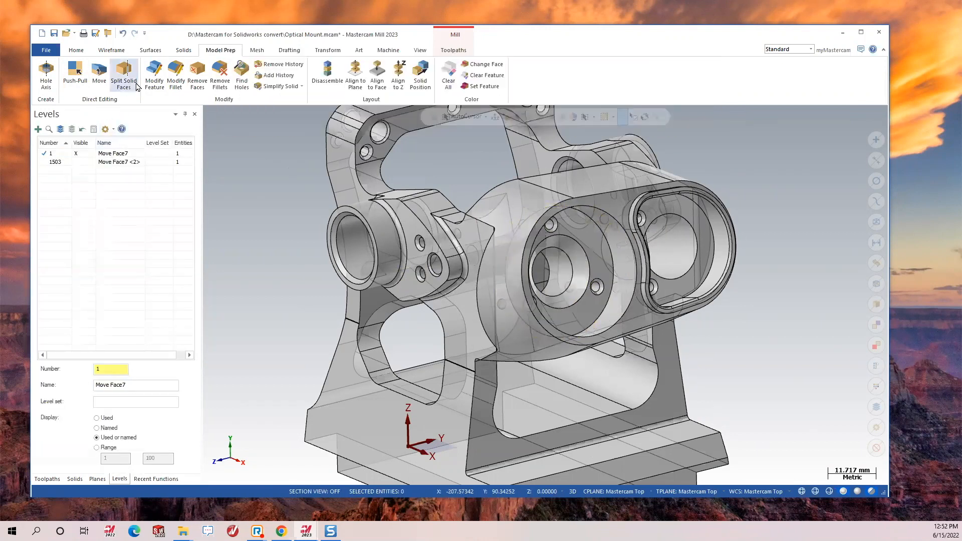
# Remove the counterbore ring face and its surrounding small holes with Modify Feature.
pyautogui.click(155, 74)
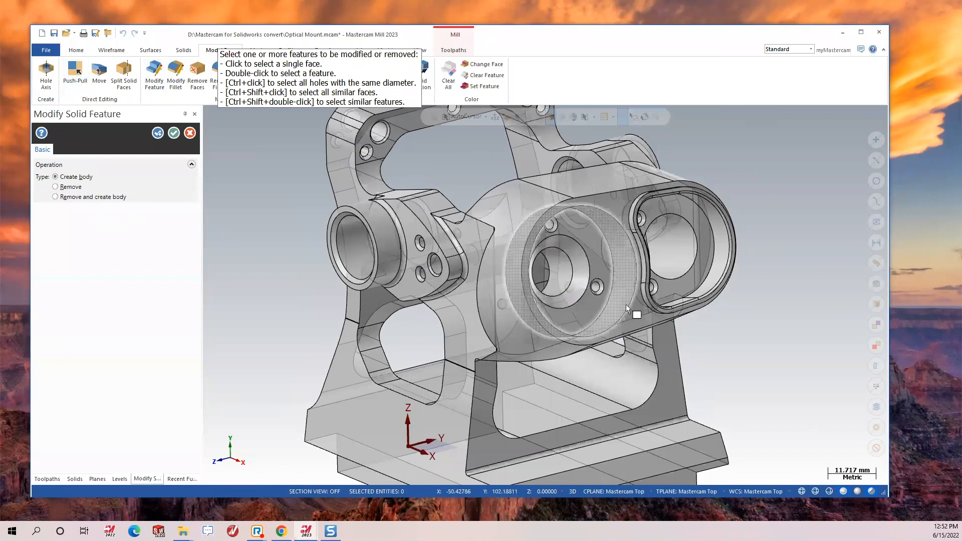
pyautogui.scroll(3, 560, 252)
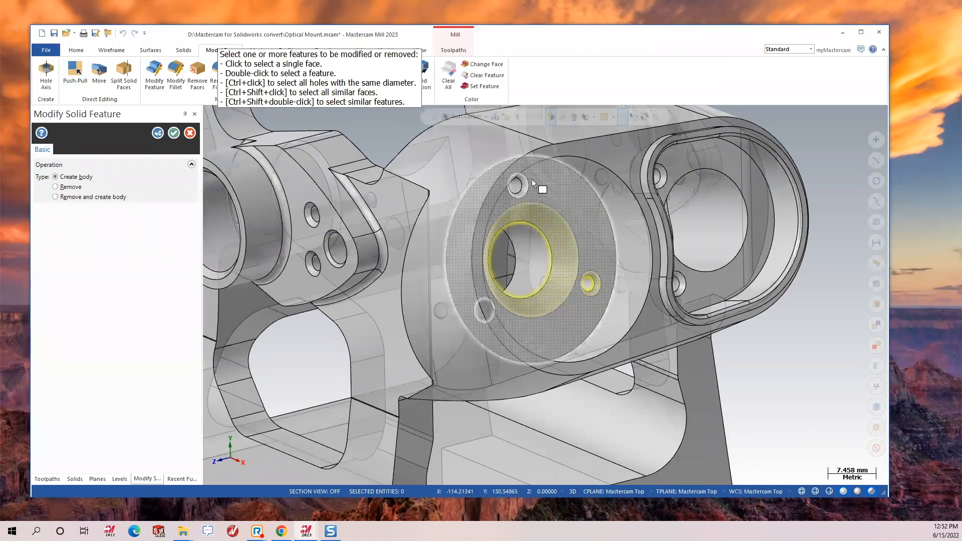
pyautogui.moveTo(523, 347); pyautogui.dragTo(489, 347, button='middle')
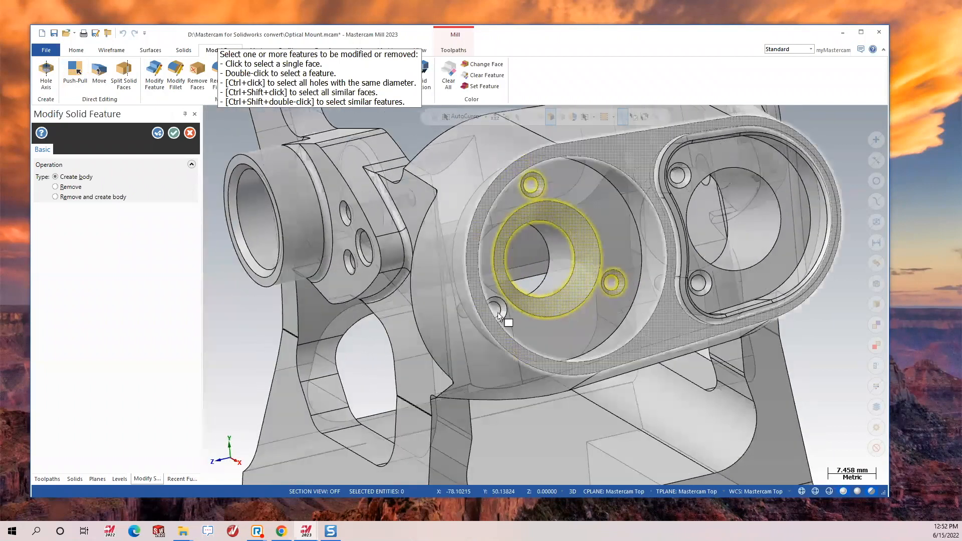
pyautogui.doubleClick(500, 314)
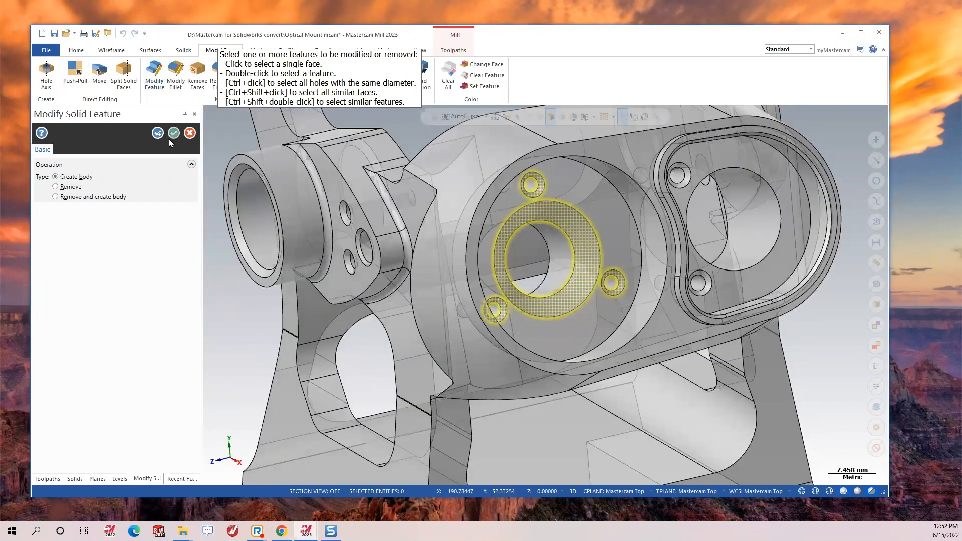
pyautogui.click(62, 189)
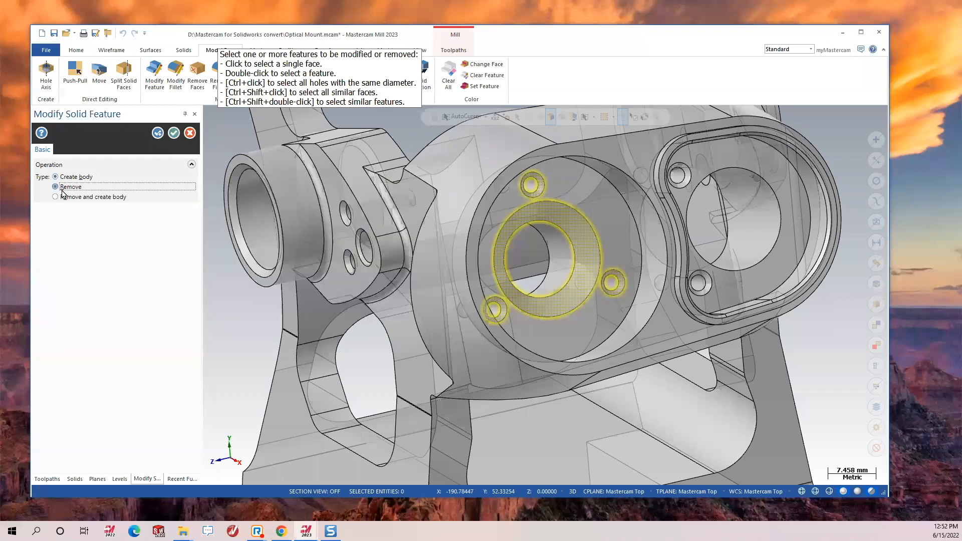
pyautogui.click(173, 133)
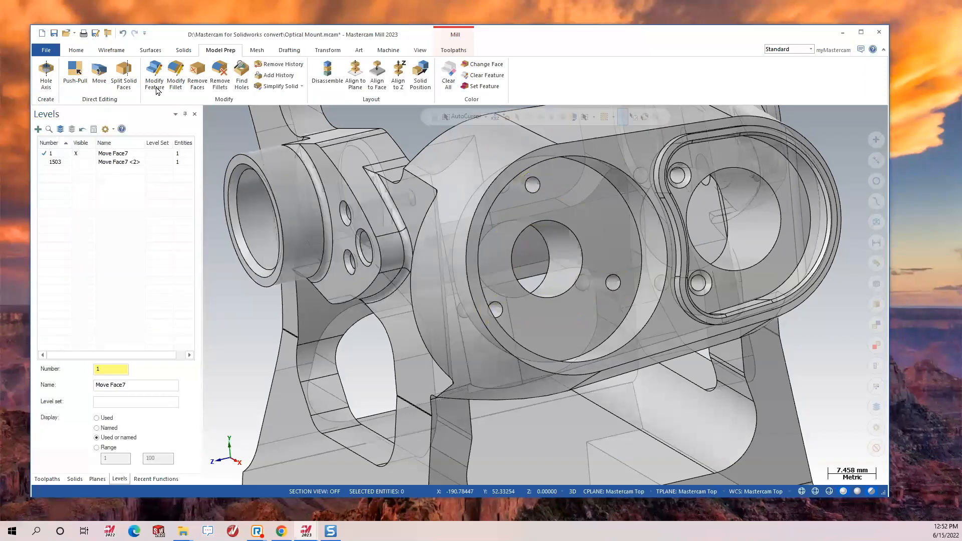
# Push-Pull the front boss face around the central bore outward by 5 mm.
pyautogui.click(75, 75)
pyautogui.click(614, 239)
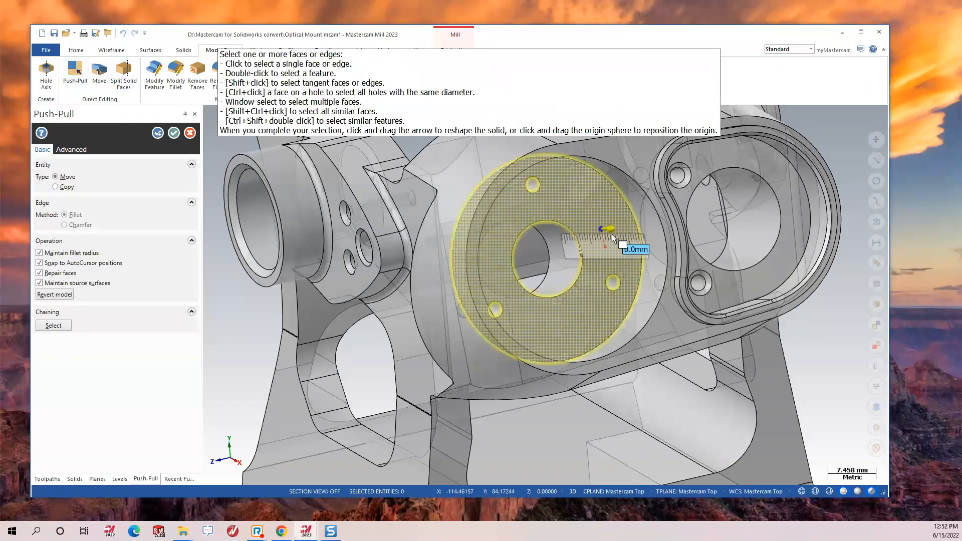
pyautogui.moveTo(607, 229)
pyautogui.mouseDown()
pyautogui.moveTo(616, 226)
pyautogui.moveTo(603, 224)
pyautogui.mouseUp()
pyautogui.write('5')
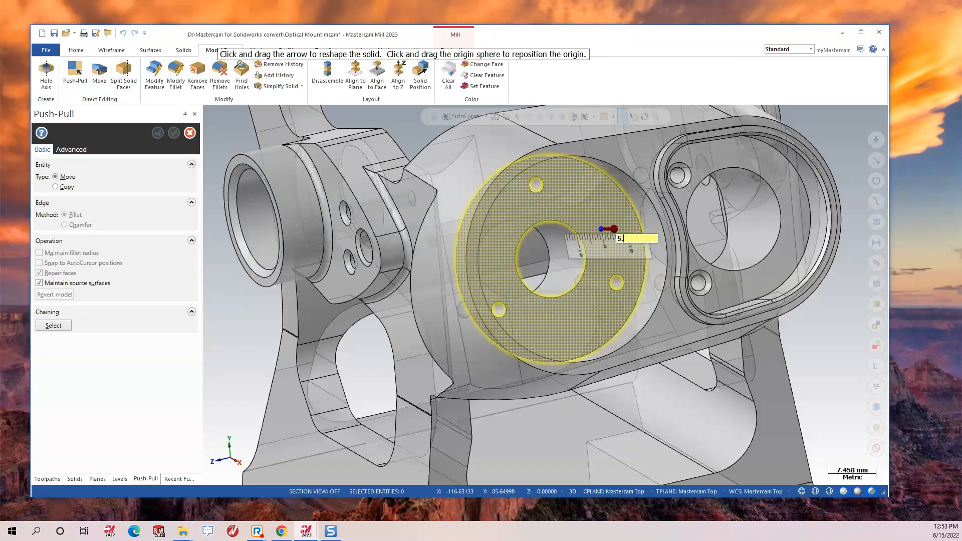
pyautogui.write('.')
pyautogui.press('Return')
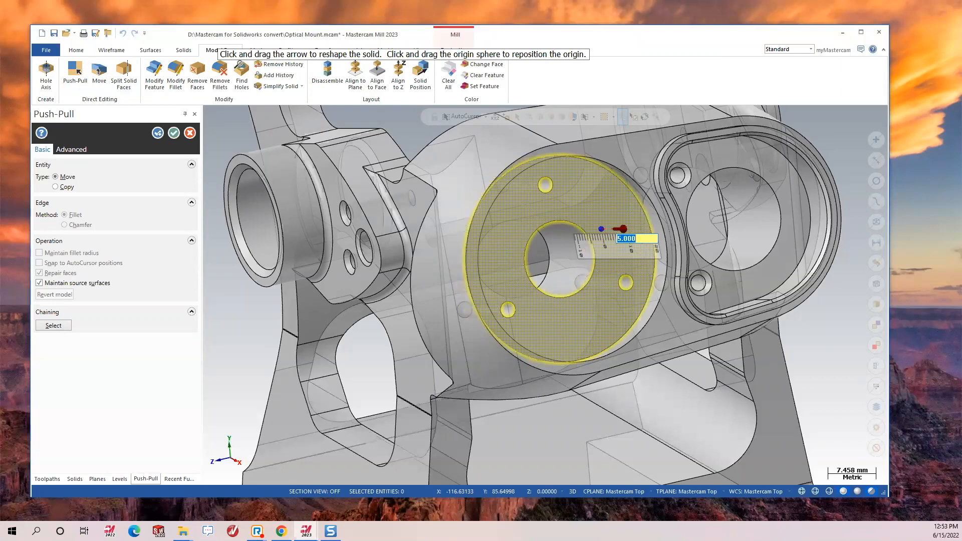
pyautogui.press('Return')
pyautogui.moveTo(596, 265); pyautogui.dragTo(771, 274, button='middle')
pyautogui.click(174, 132)
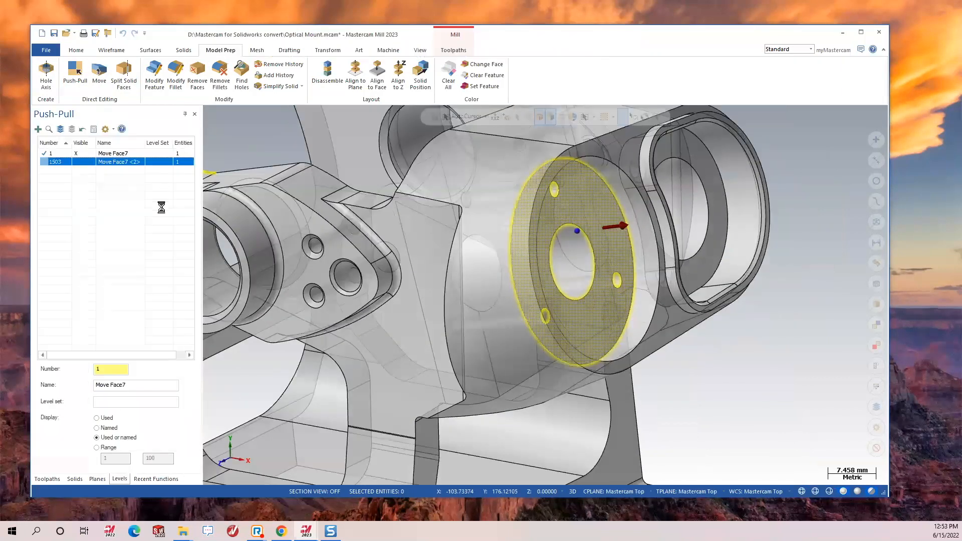
# Show level 1503 and hide level 1, then start the Dynamic analysis tool.
pyautogui.click(78, 162)
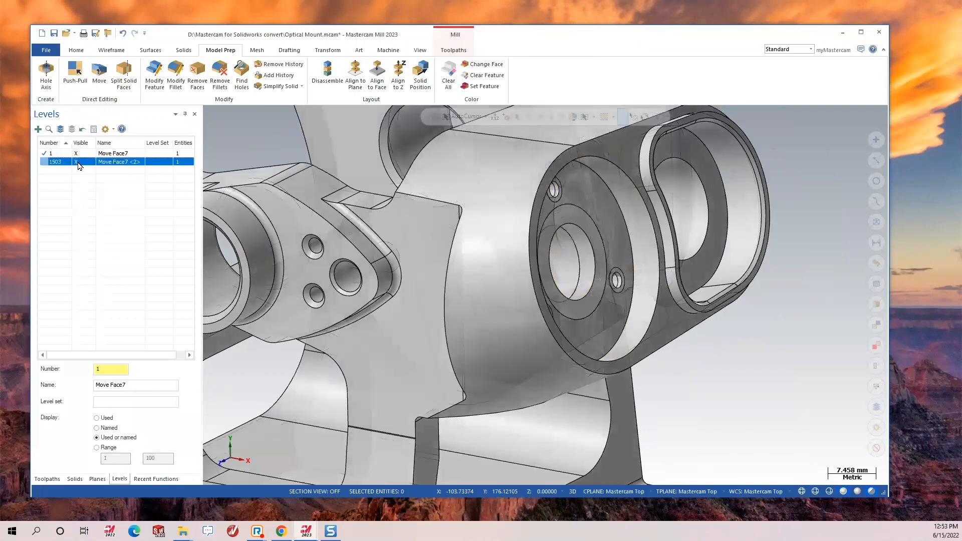
pyautogui.moveTo(601, 255); pyautogui.dragTo(556, 252, button='middle')
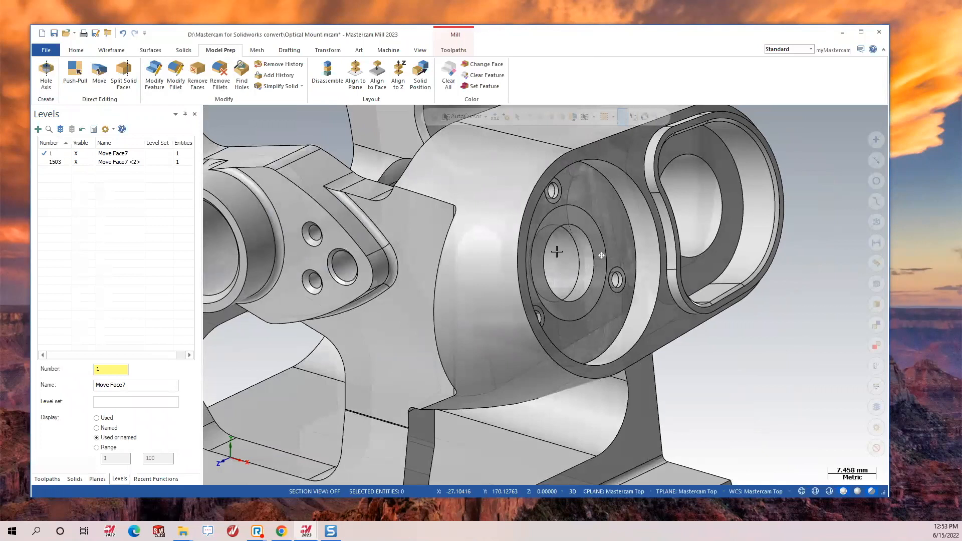
pyautogui.click(82, 153)
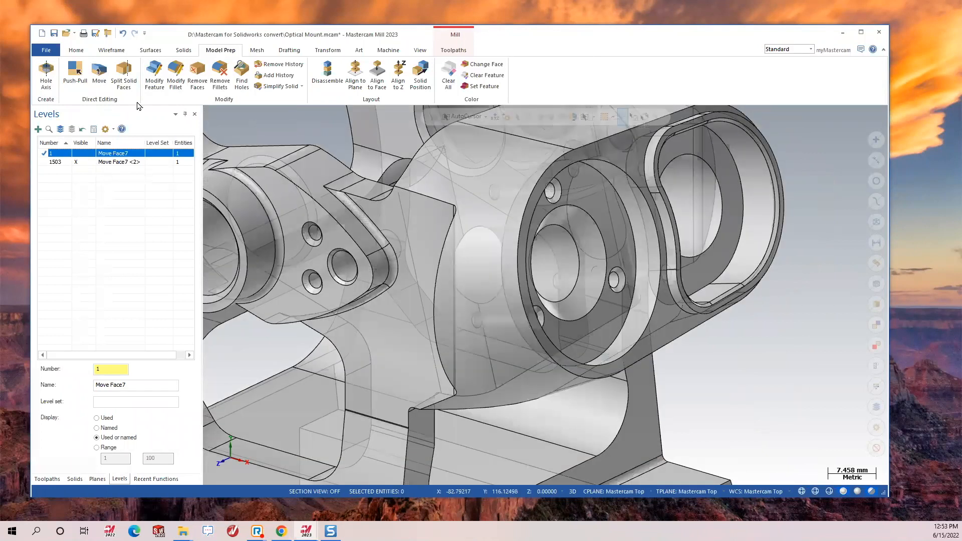
pyautogui.click(75, 52)
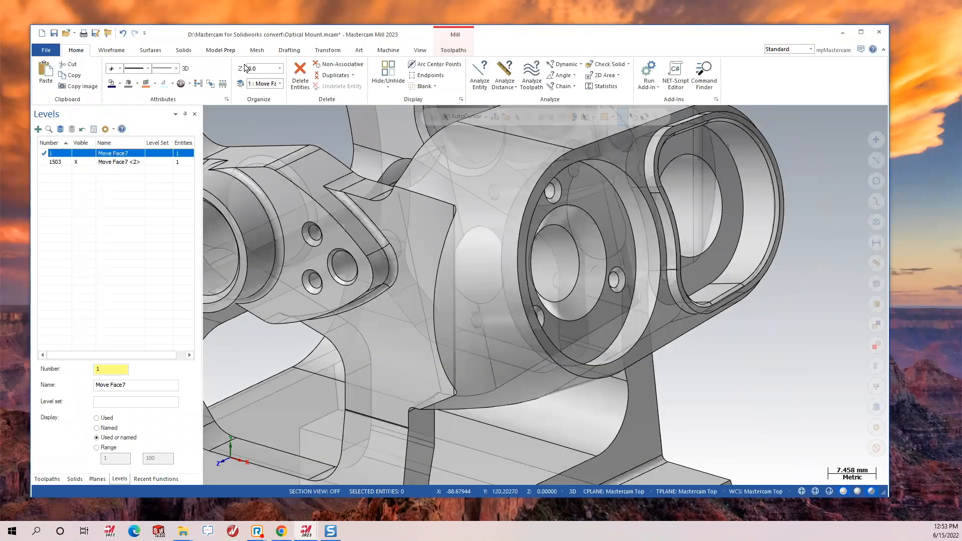
pyautogui.click(565, 65)
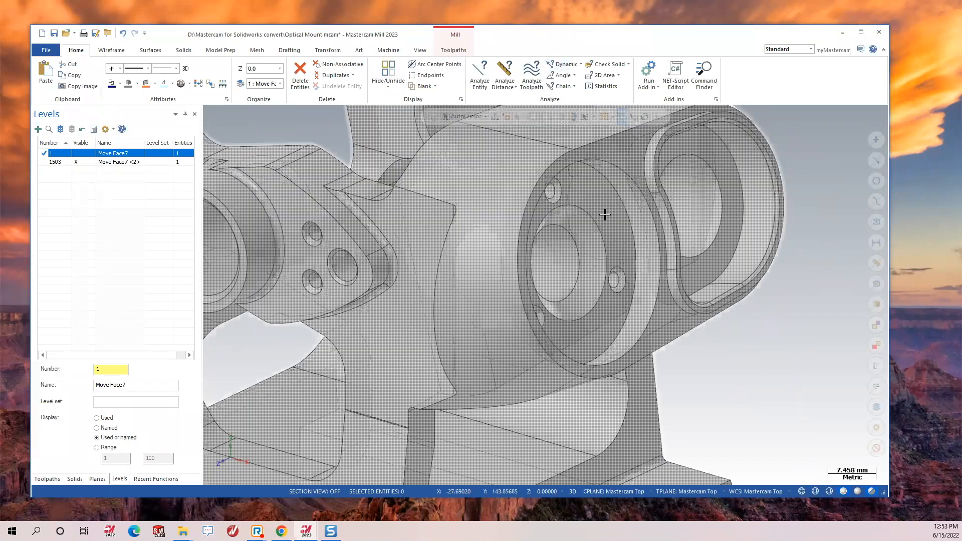
# Restore level 1, hide level 1503, and switch the solid back to opaque.
pyautogui.click(78, 143)
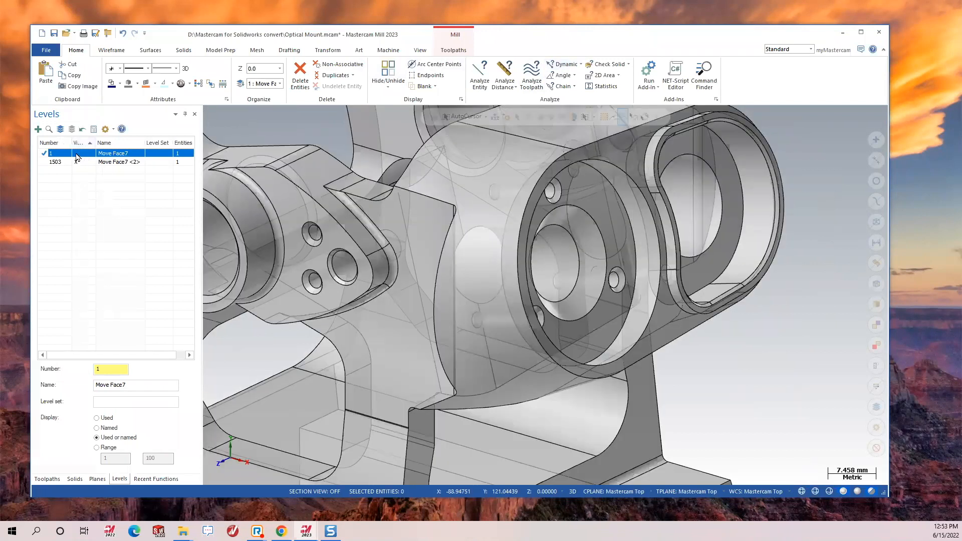
pyautogui.click(76, 154)
pyautogui.click(77, 162)
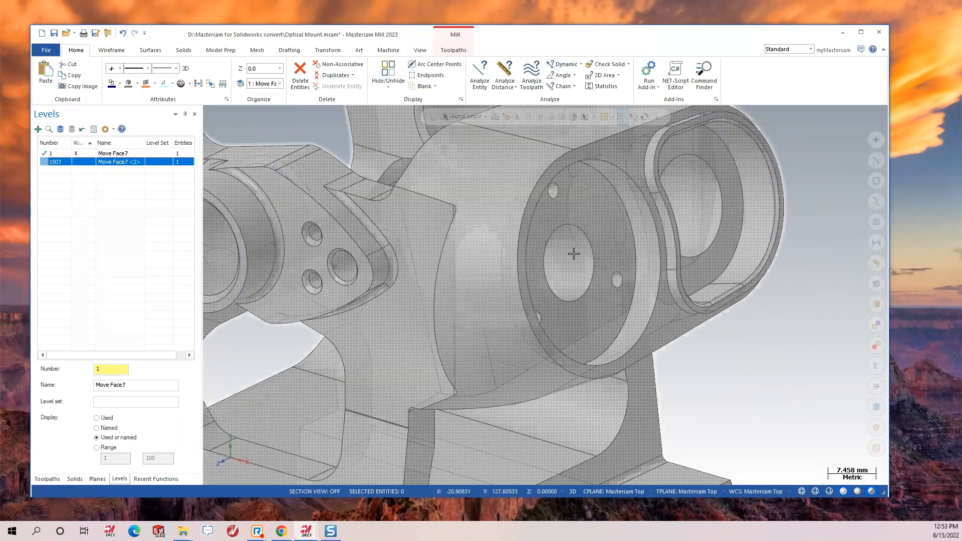
pyautogui.scroll(-3, 574, 254)
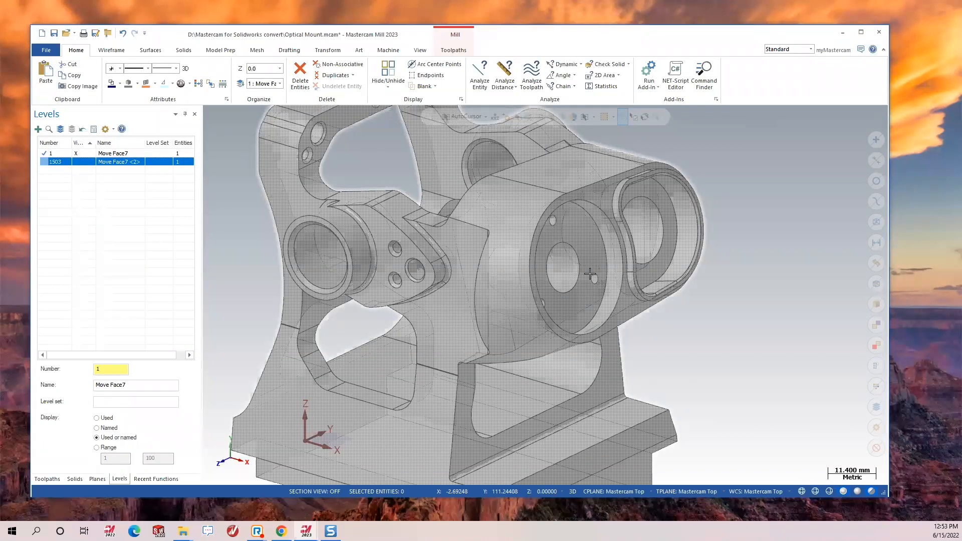
pyautogui.moveTo(593, 260); pyautogui.dragTo(699, 205, button='middle')
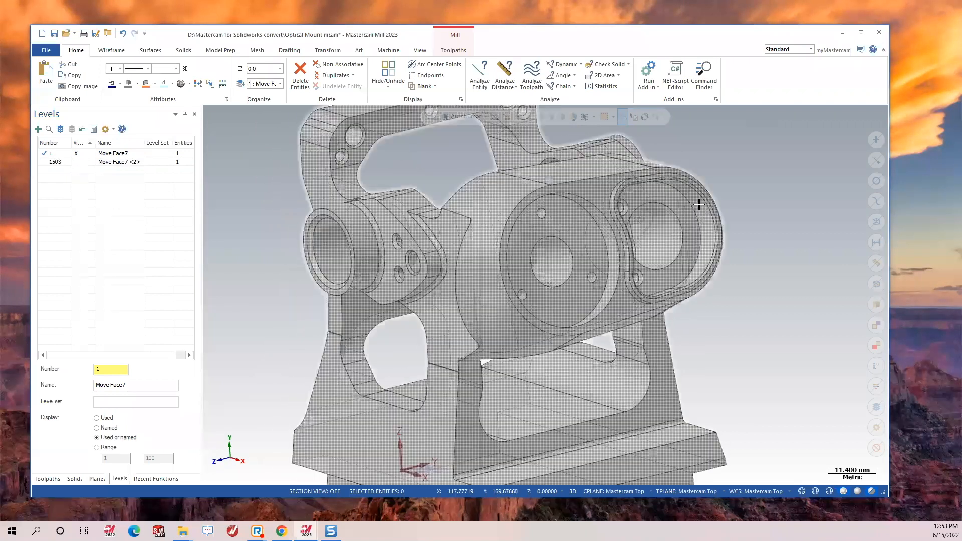
pyautogui.scroll(2, 700, 206)
pyautogui.click(873, 492)
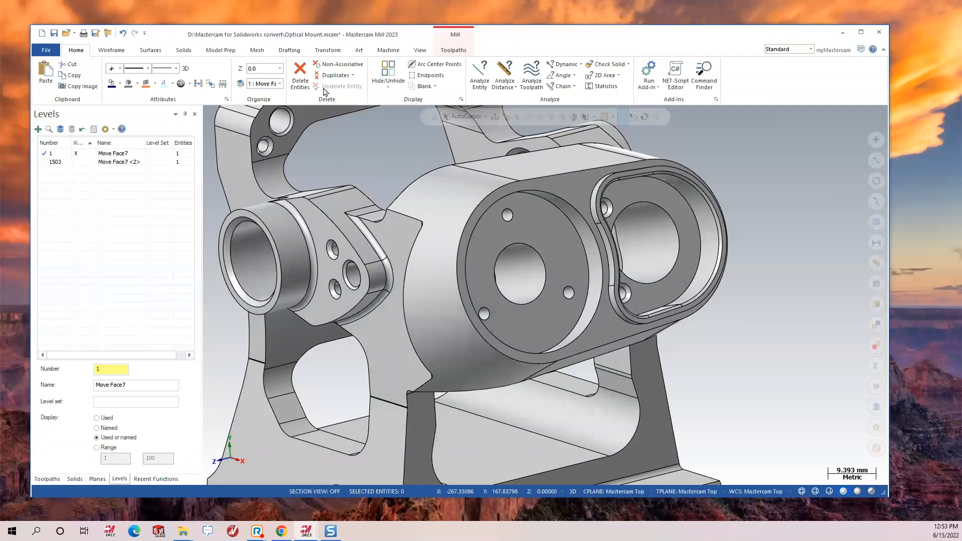
pyautogui.moveTo(560, 266)
pyautogui.mouseDown(button='middle')
pyautogui.moveTo(526, 274)
pyautogui.moveTo(510, 264)
pyautogui.moveTo(521, 247)
pyautogui.moveTo(497, 245)
pyautogui.moveTo(447, 285)
pyautogui.moveTo(655, 287)
pyautogui.moveTo(501, 286)
pyautogui.mouseUp(button='middle')
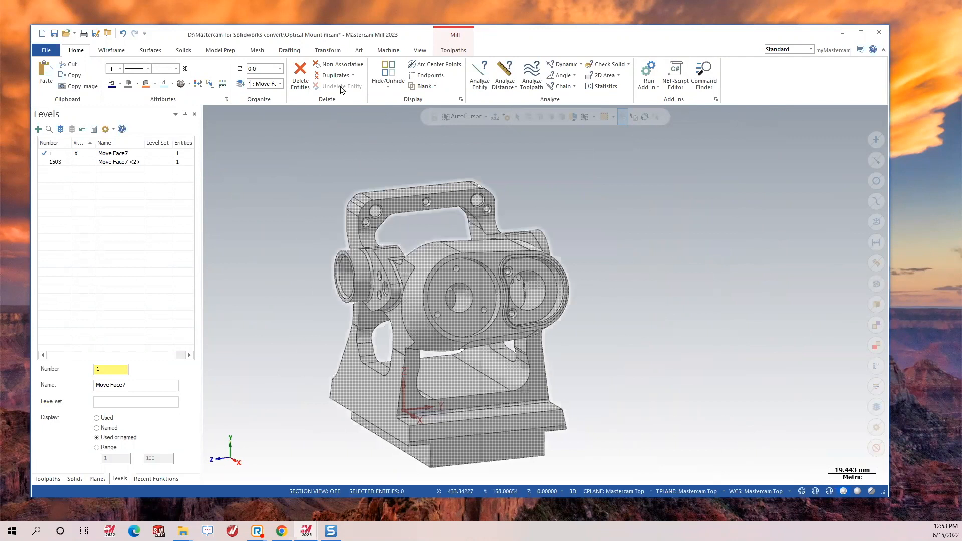
# Run Find Holes as a single operation, detecting 16 holes, and dismiss the result messages.
pyautogui.click(228, 52)
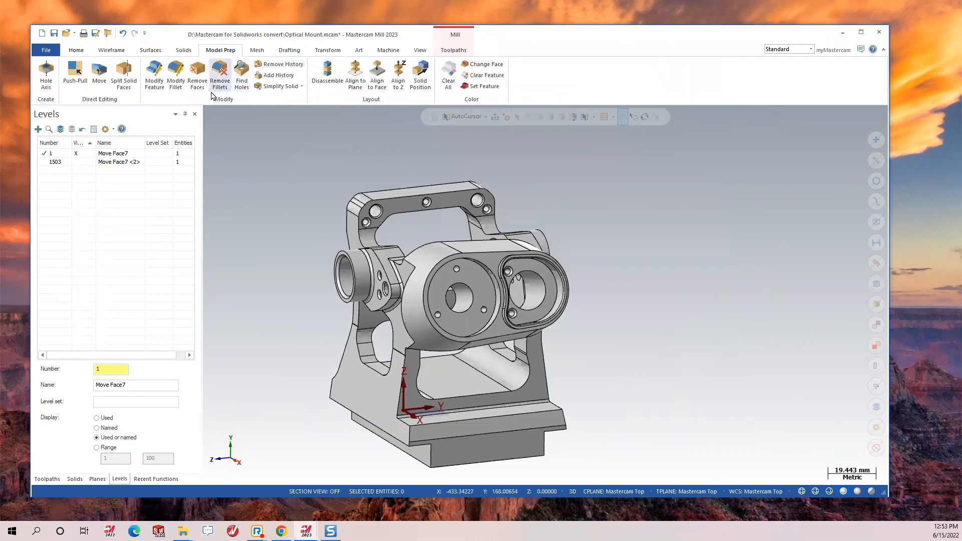
pyautogui.click(241, 75)
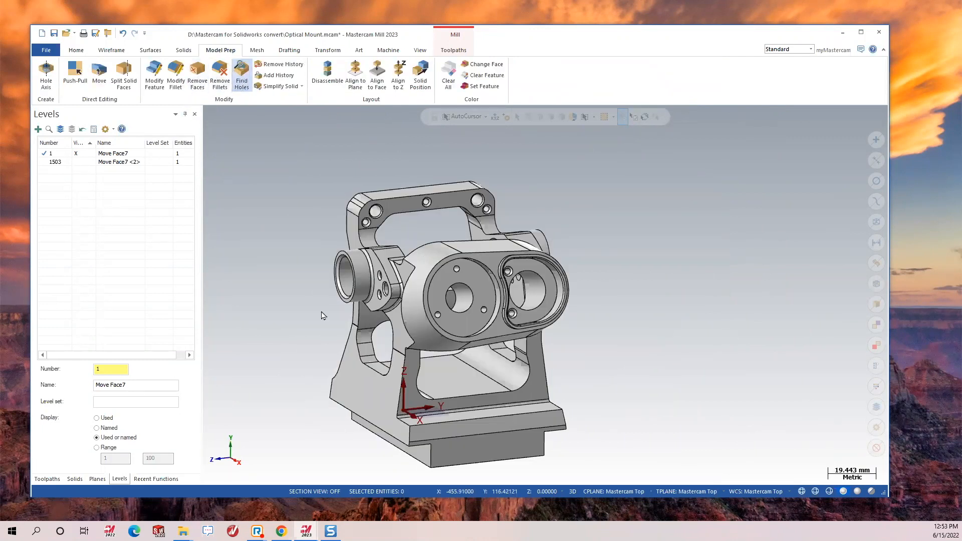
pyautogui.click(64, 186)
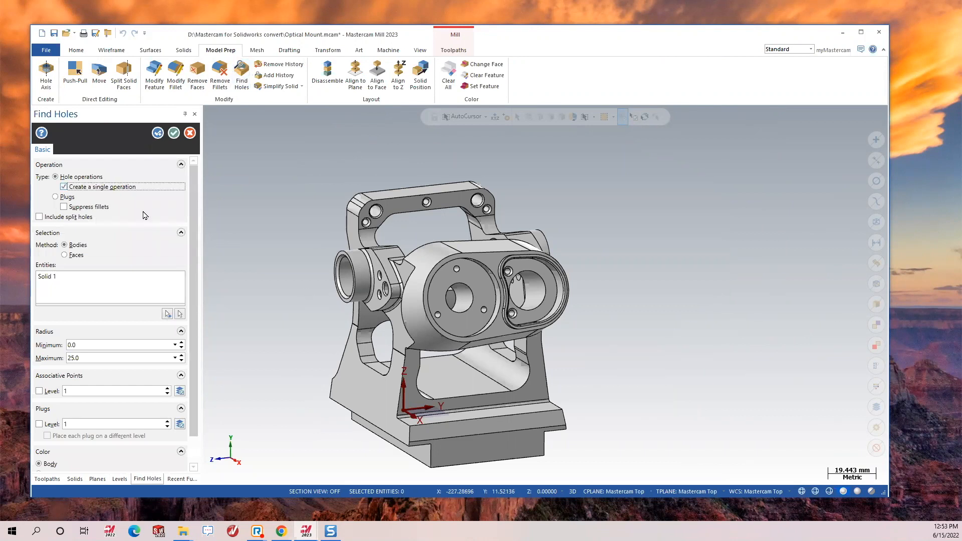
pyautogui.click(156, 133)
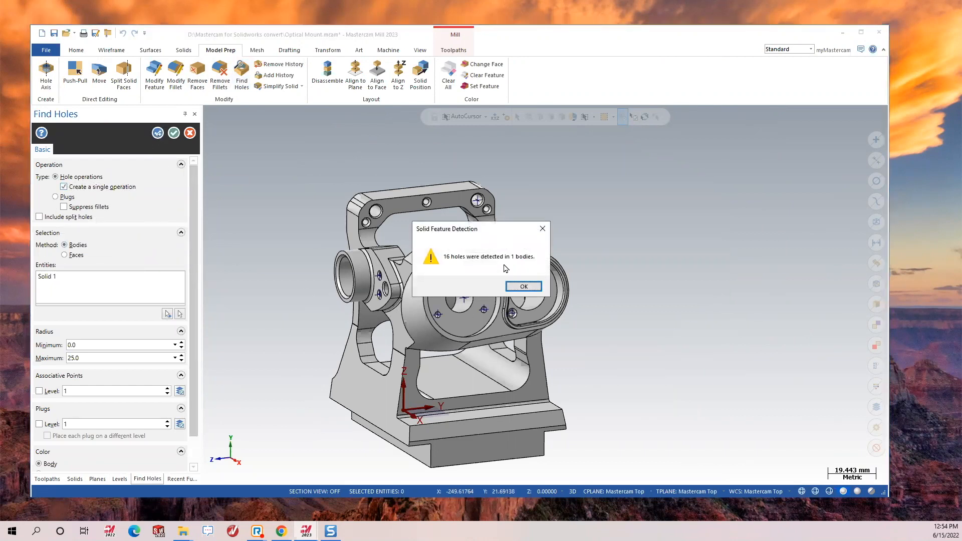
pyautogui.click(523, 287)
pyautogui.scroll(2, 350, 280)
pyautogui.click(173, 133)
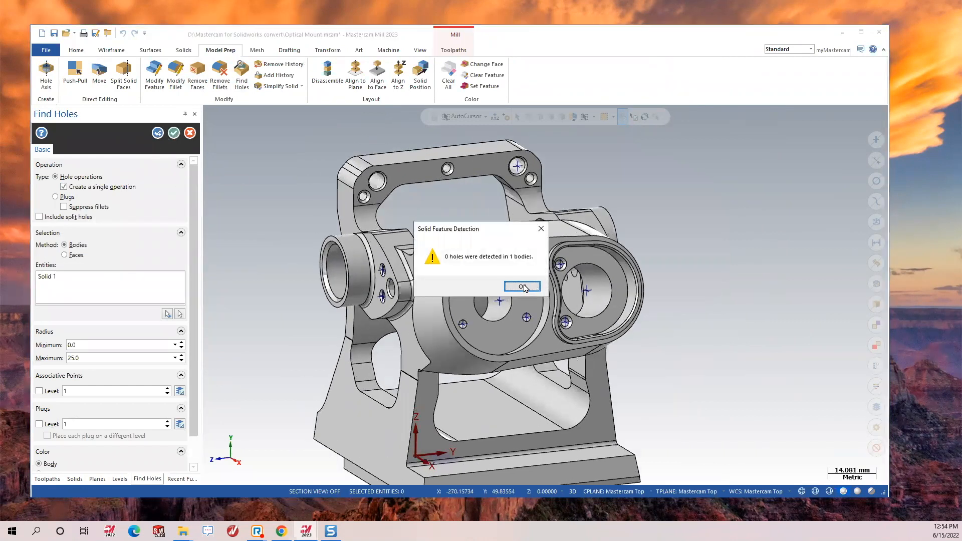
pyautogui.click(522, 286)
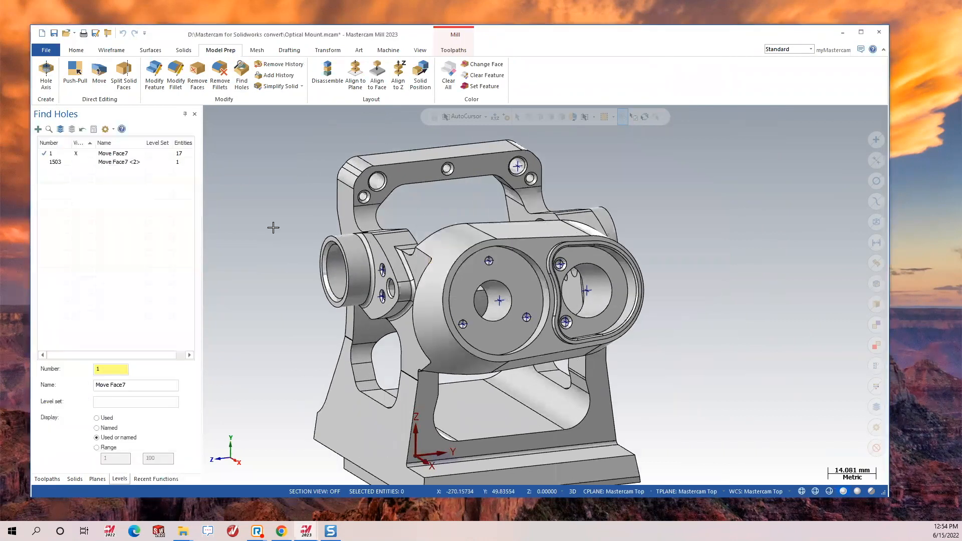
# Edit the last Simple Ø 2.50 hole feature under Move Face7, changing its depth from 17 to 12.
pyautogui.click(74, 479)
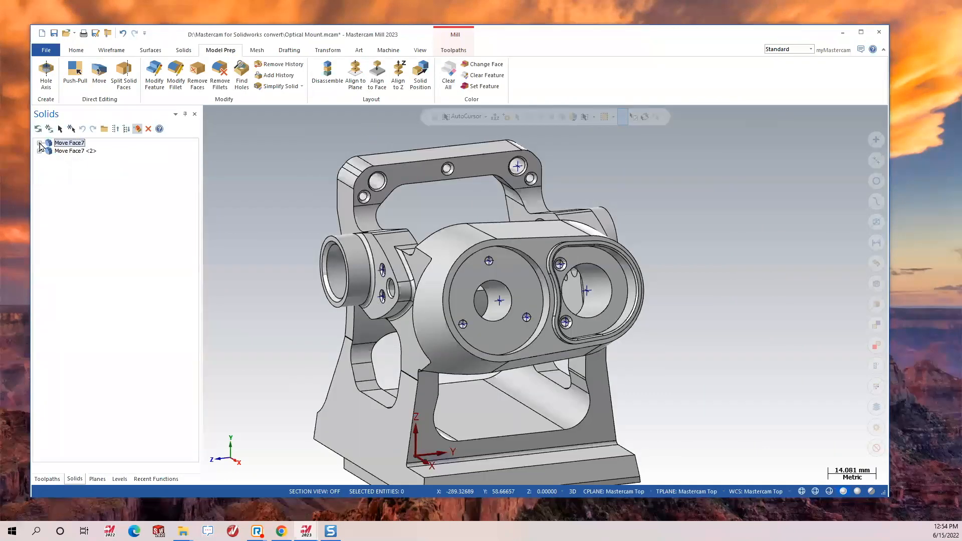
pyautogui.click(39, 143)
pyautogui.click(88, 232)
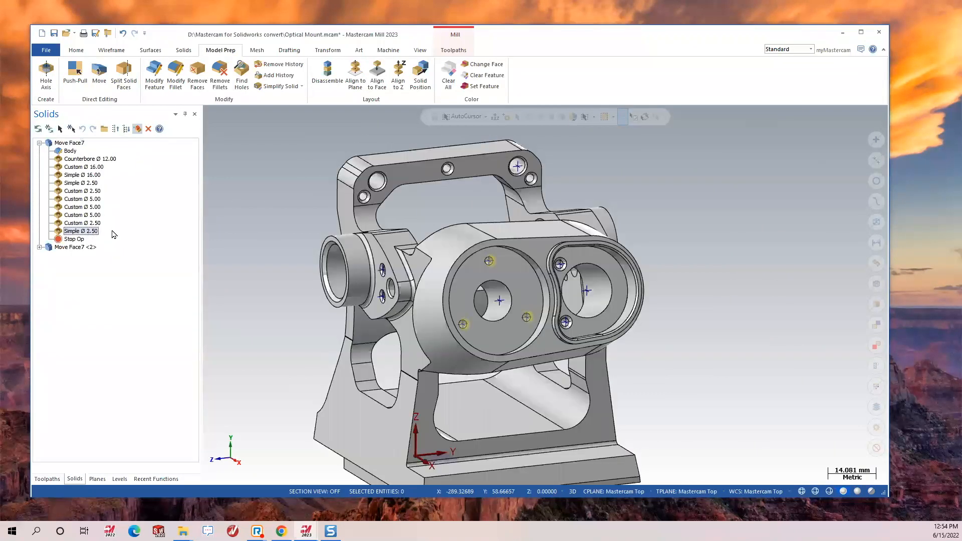
pyautogui.moveTo(498, 300); pyautogui.dragTo(522, 337, button='middle')
pyautogui.scroll(8, 475, 309)
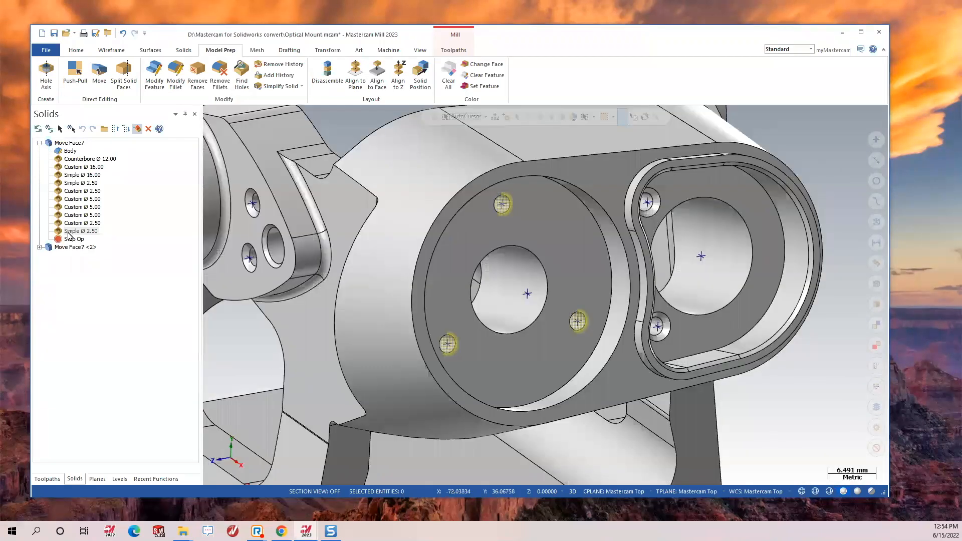
pyautogui.click(71, 233)
pyautogui.doubleClick(70, 234)
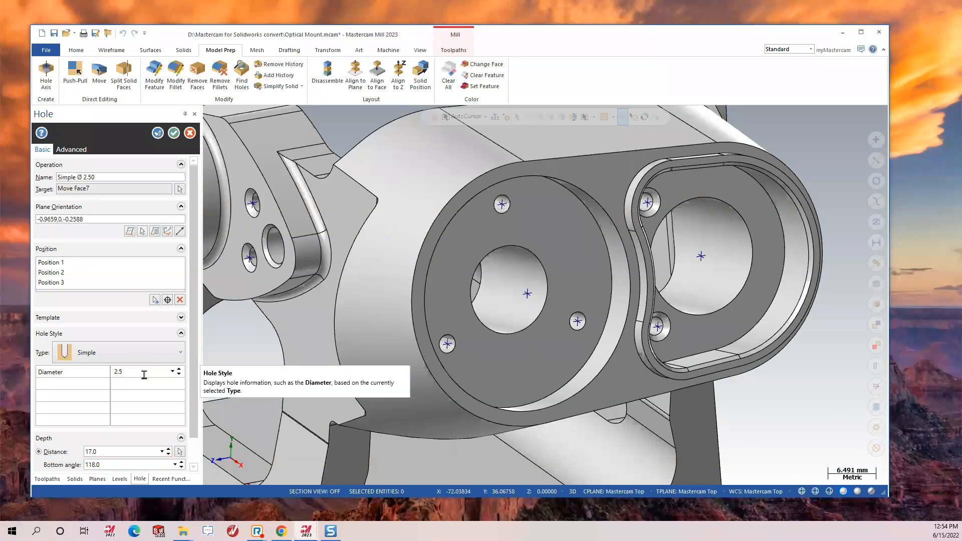
pyautogui.click(125, 453)
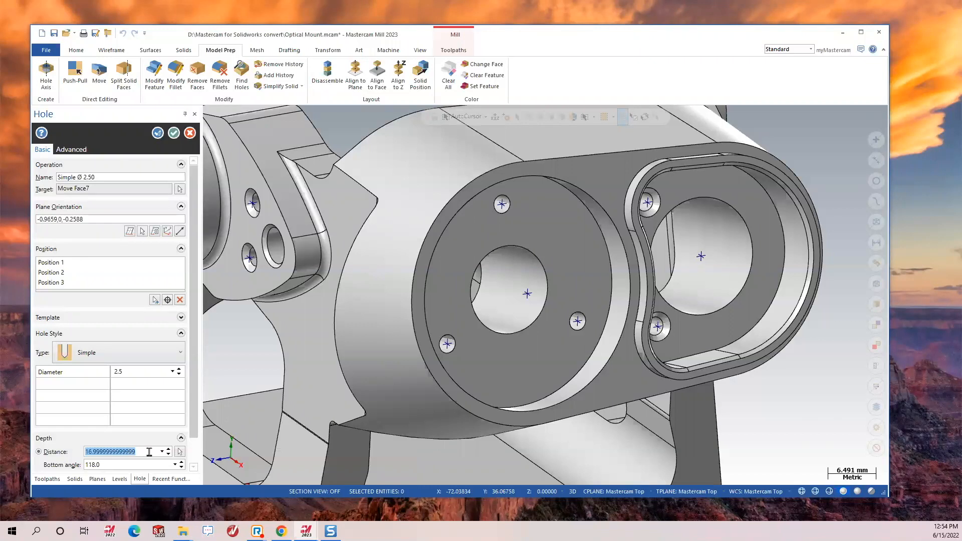
pyautogui.click(149, 451)
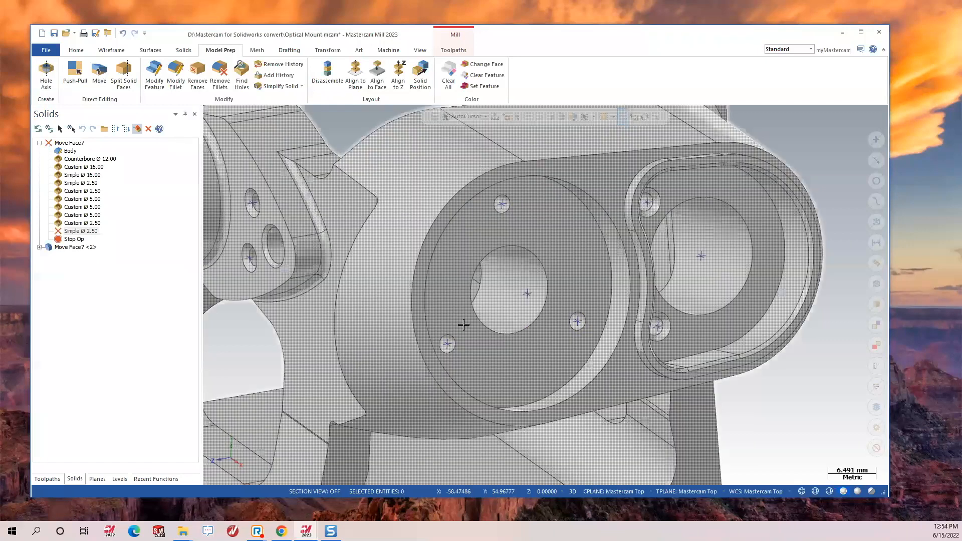
pyautogui.moveTo(506, 331)
pyautogui.mouseDown(button='middle')
pyautogui.moveTo(543, 319)
pyautogui.moveTo(533, 393)
pyautogui.mouseUp(button='middle')
pyautogui.moveTo(496, 310)
pyautogui.mouseDown(button='middle')
pyautogui.moveTo(528, 325)
pyautogui.moveTo(428, 309)
pyautogui.moveTo(50, 193)
pyautogui.mouseUp(button='middle')
# Regenerate all Move Face7 features and orbit to check the side lug and bores.
pyautogui.click(49, 129)
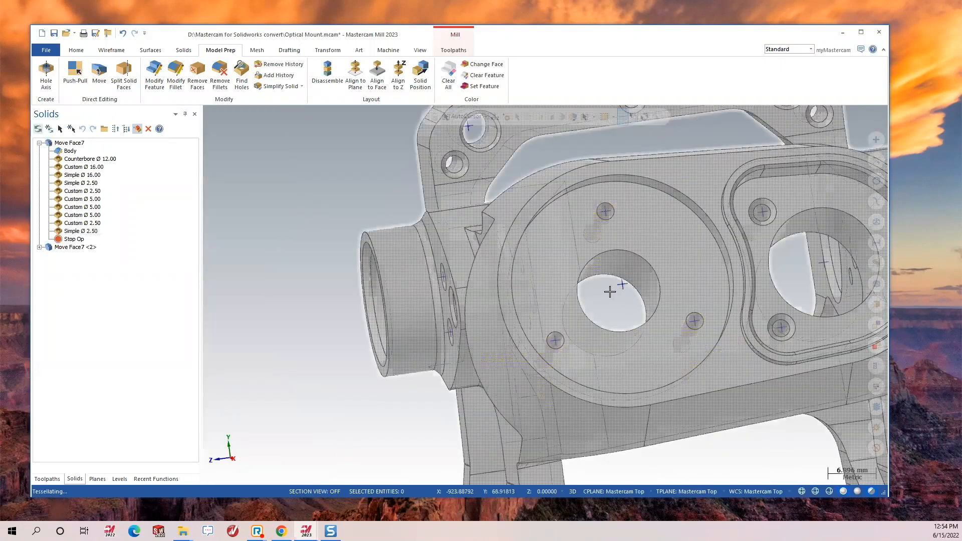
pyautogui.moveTo(568, 298); pyautogui.dragTo(776, 318, button='middle')
pyautogui.scroll(-3, 635, 296)
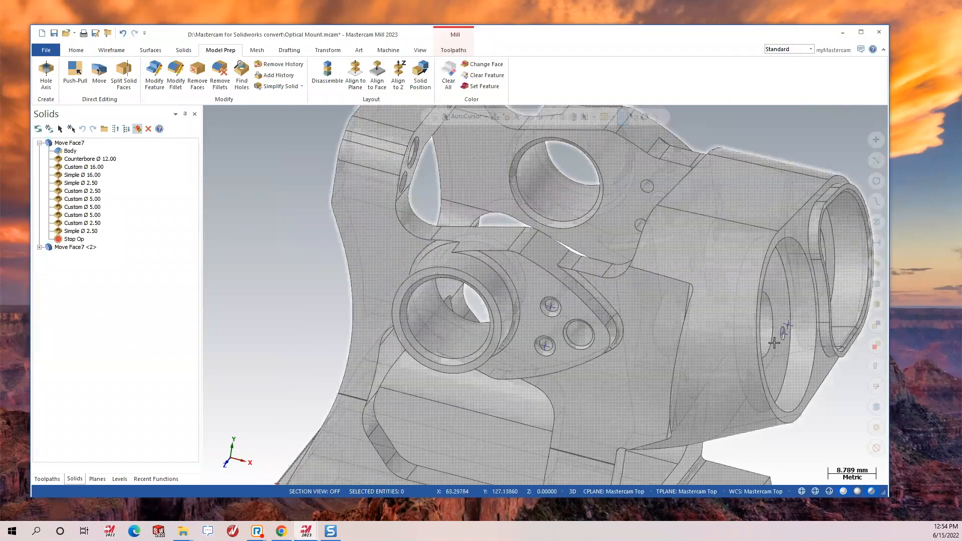
pyautogui.moveTo(494, 281); pyautogui.dragTo(453, 203, button='middle')
pyautogui.scroll(2, 453, 203)
pyautogui.click(183, 50)
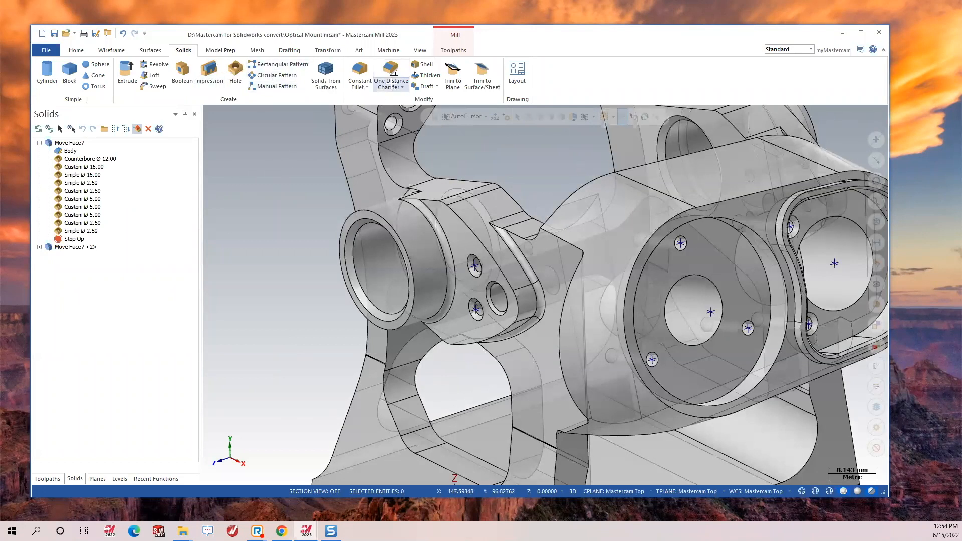
# Chamfer the central bore's circular edge with a One Distance Chamfer of 3.0.
pyautogui.click(391, 85)
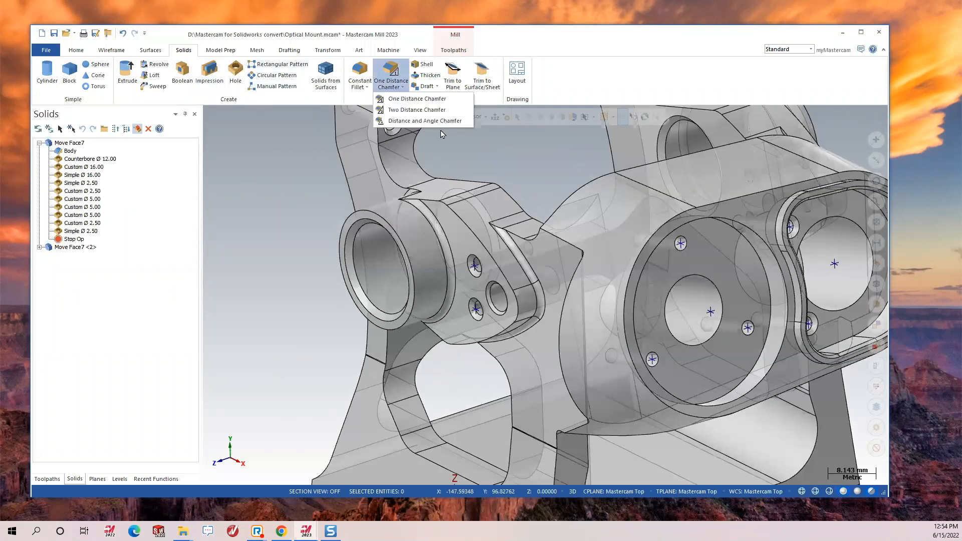
pyautogui.click(417, 99)
pyautogui.click(705, 280)
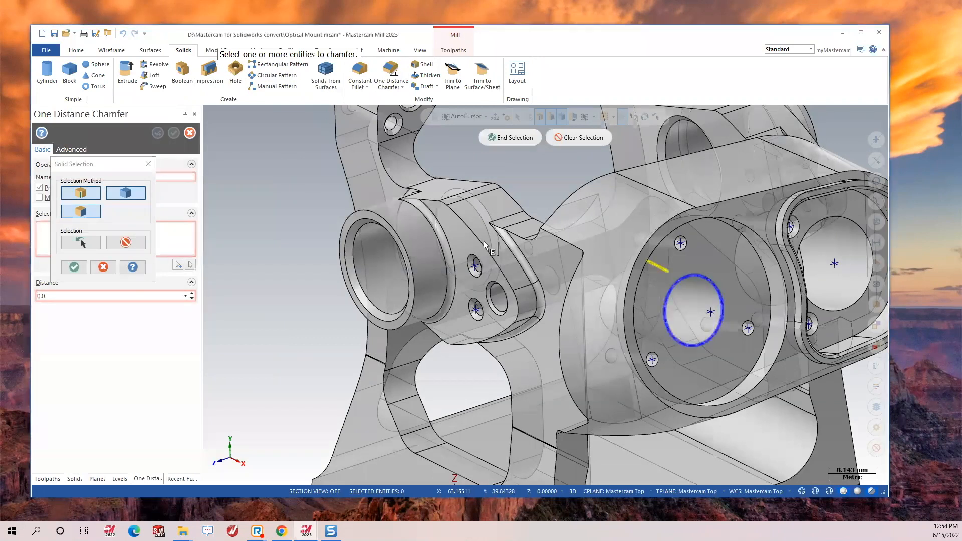
pyautogui.click(75, 268)
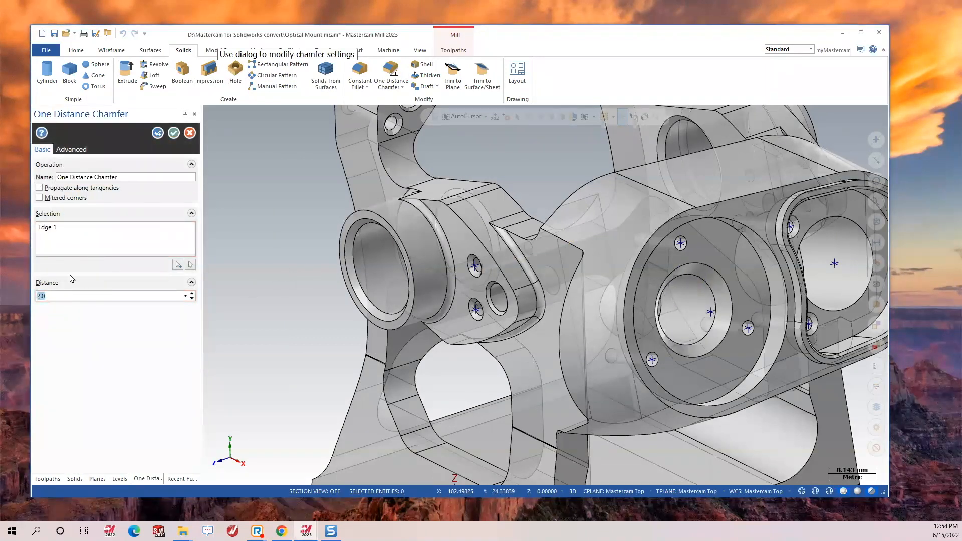
pyautogui.write('3')
pyautogui.press('Return')
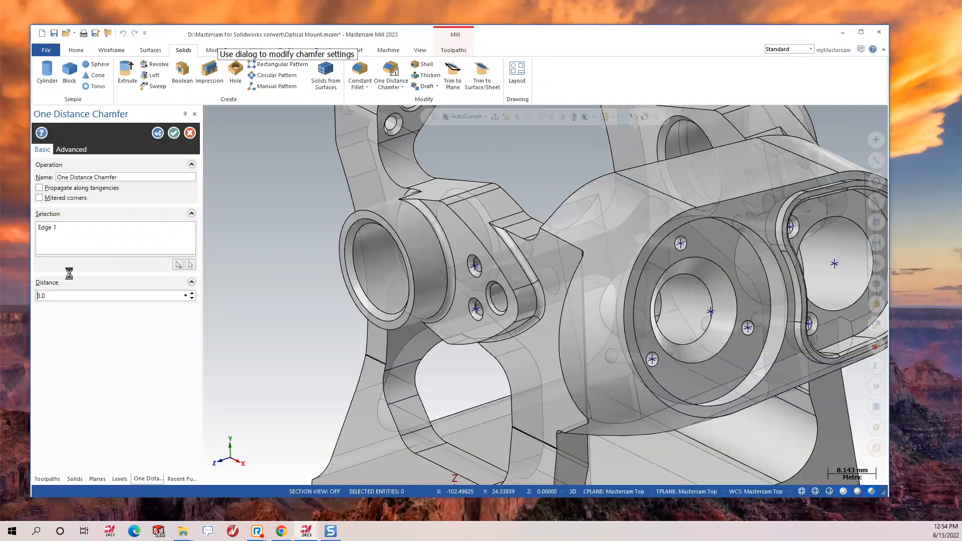
pyautogui.click(176, 133)
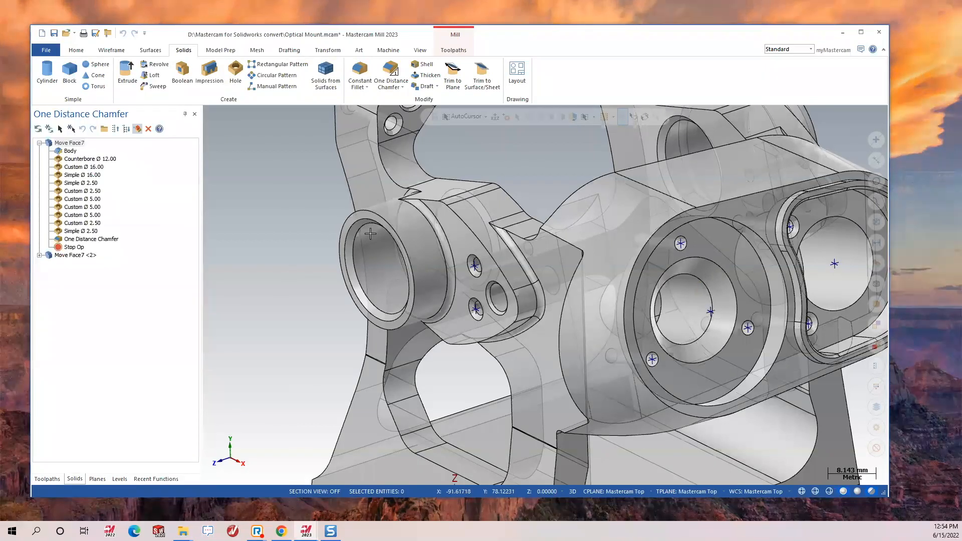
pyautogui.scroll(-6, 400, 234)
pyautogui.scroll(4, 591, 274)
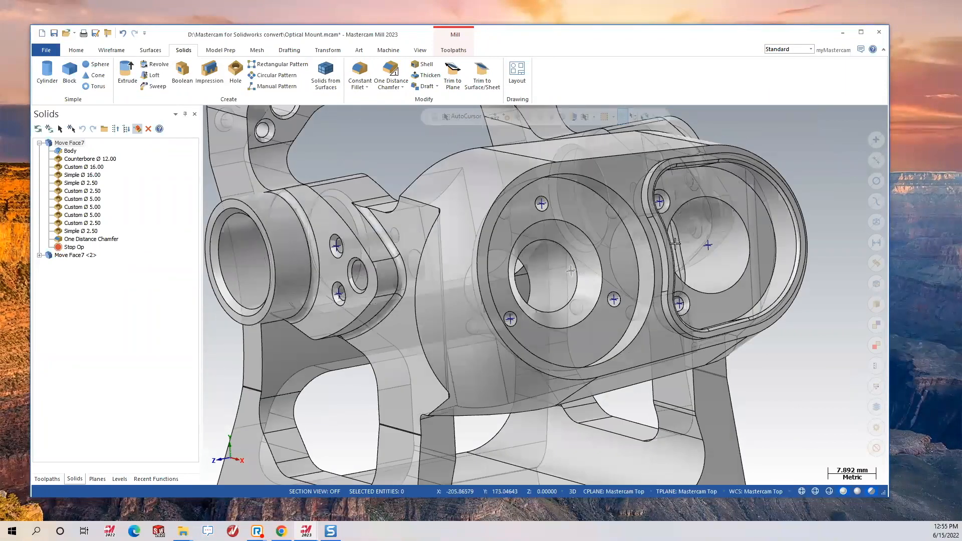
pyautogui.scroll(-3, 451, 259)
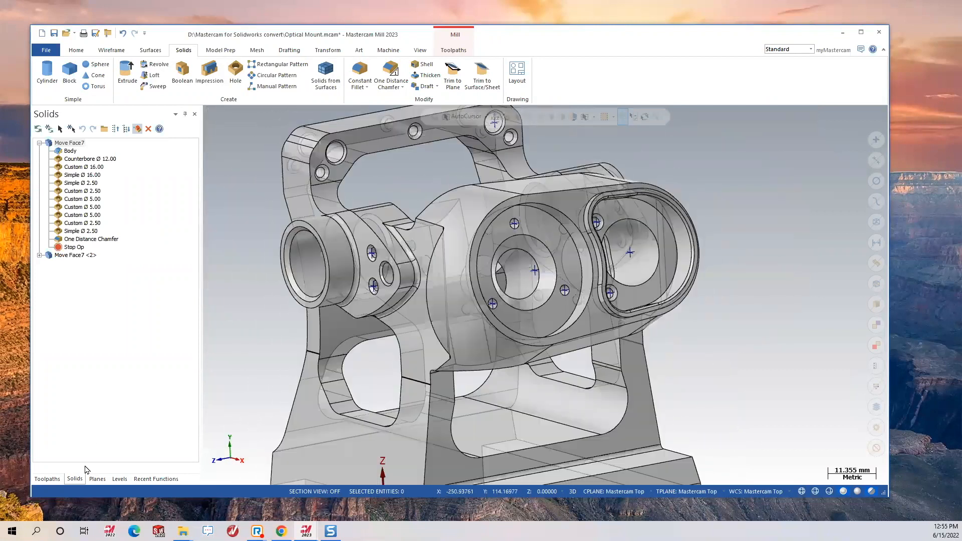
# Switch to the Toolpaths manager showing Machine Group-1 and zoom out on the part.
pyautogui.click(47, 479)
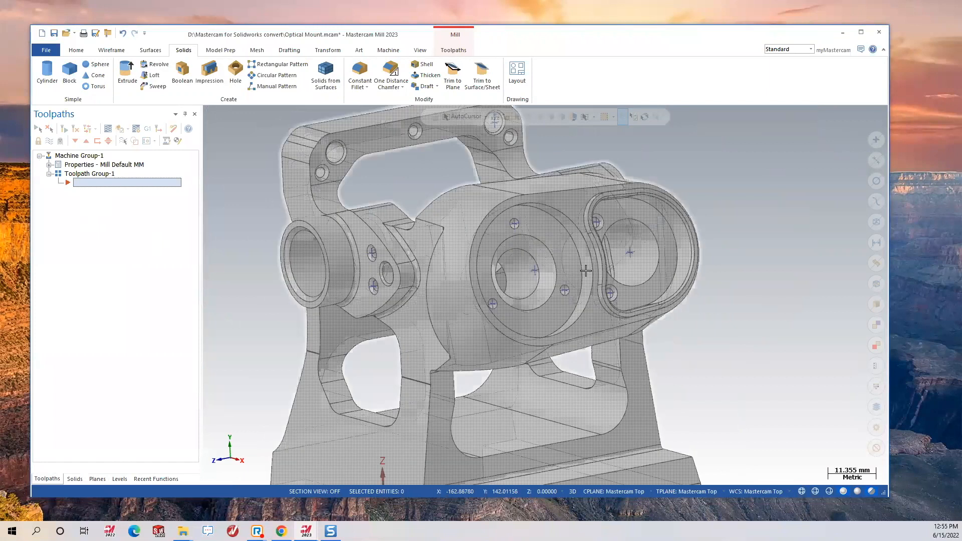
pyautogui.moveTo(551, 273)
pyautogui.mouseDown(button='middle')
pyautogui.moveTo(565, 275)
pyautogui.moveTo(570, 257)
pyautogui.mouseUp(button='middle')
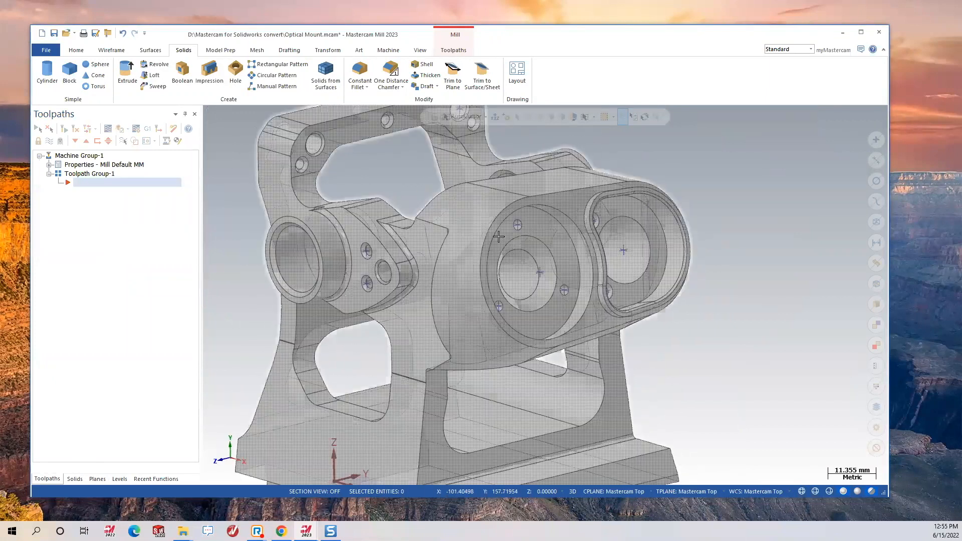
pyautogui.scroll(-7, 467, 235)
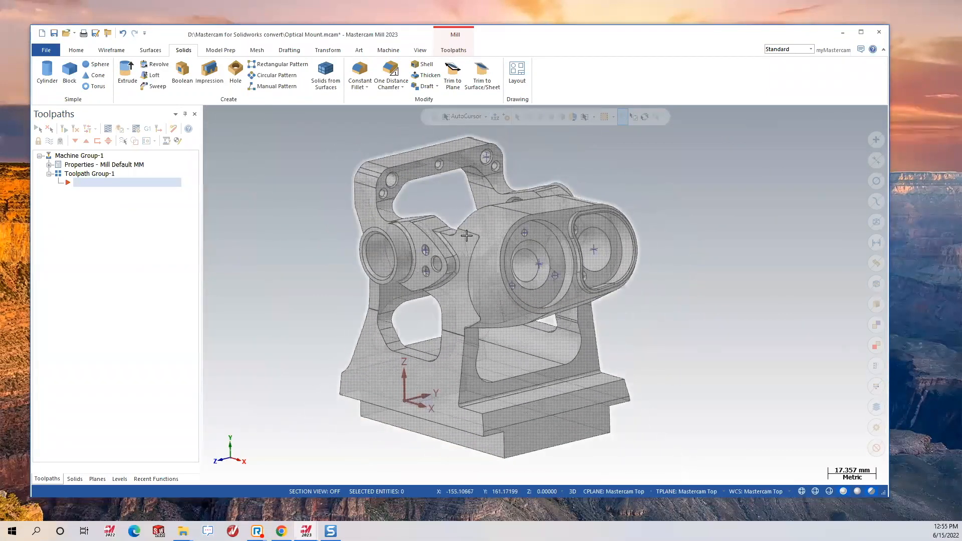